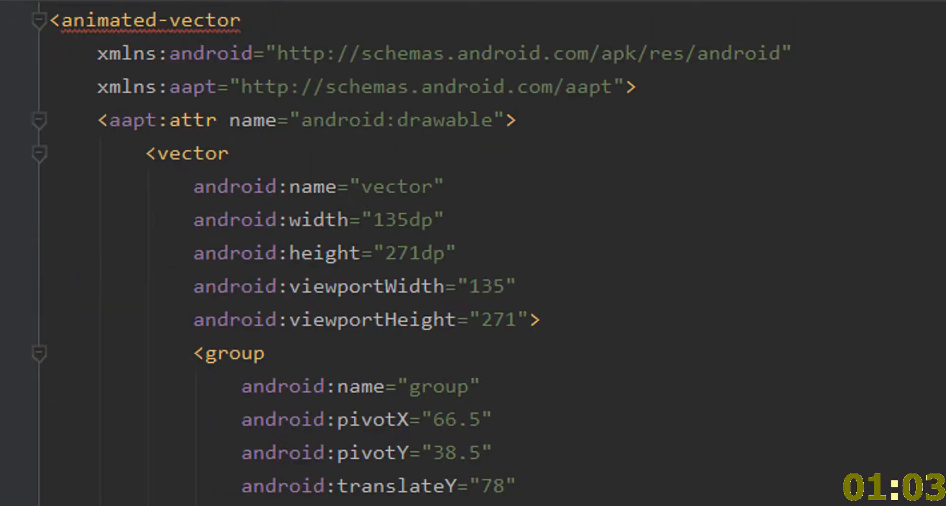
# Step: Collapse the group and clip-path elements inside the vector element of anim.xml
pyautogui.click(52, 22)
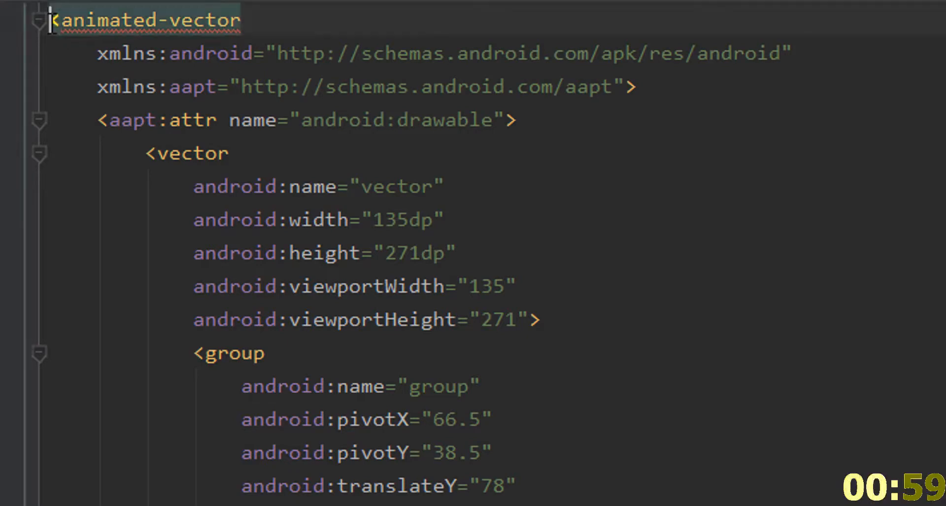
pyautogui.press('End')
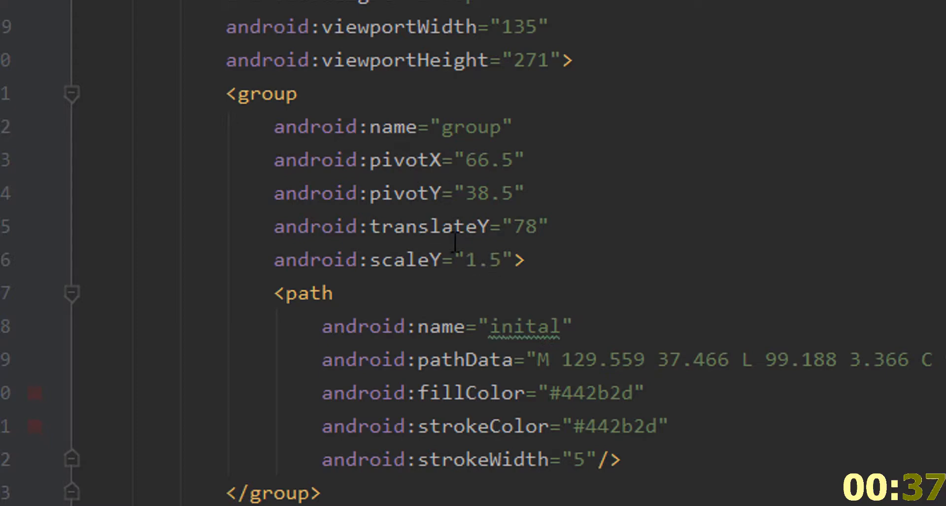
pyautogui.click(72, 93)
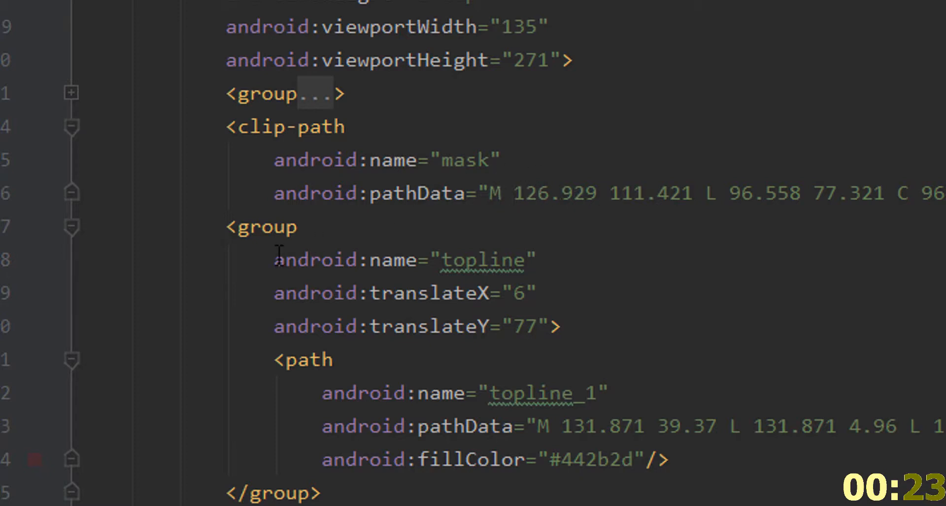
pyautogui.click(71, 227)
pyautogui.click(71, 126)
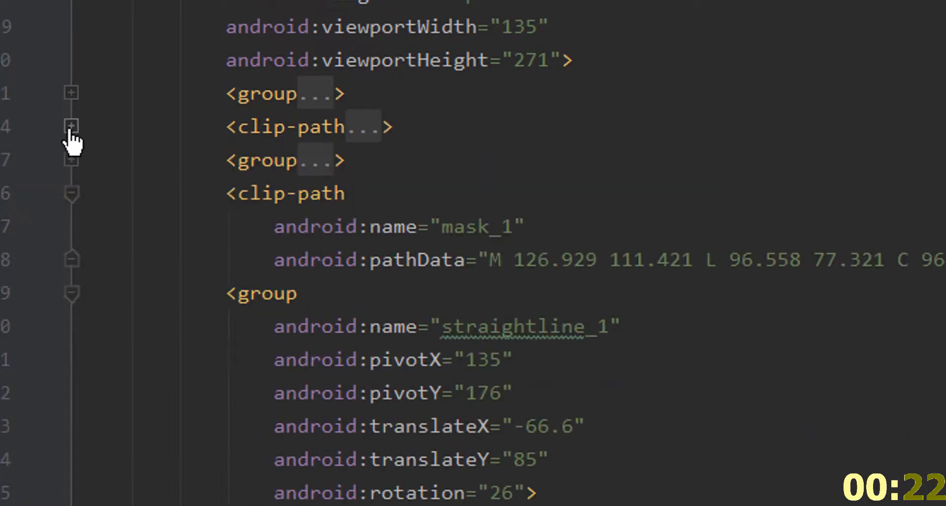
pyautogui.click(78, 197)
pyautogui.click(72, 195)
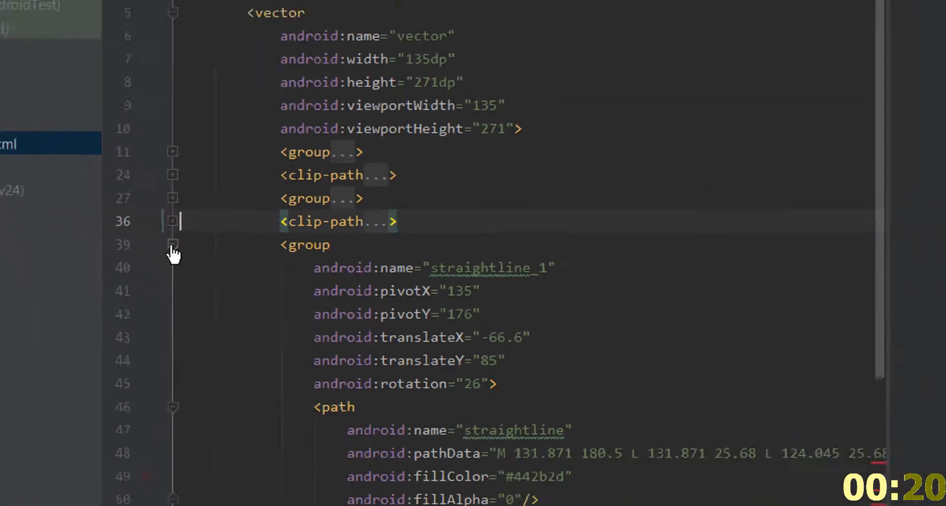
pyautogui.click(172, 245)
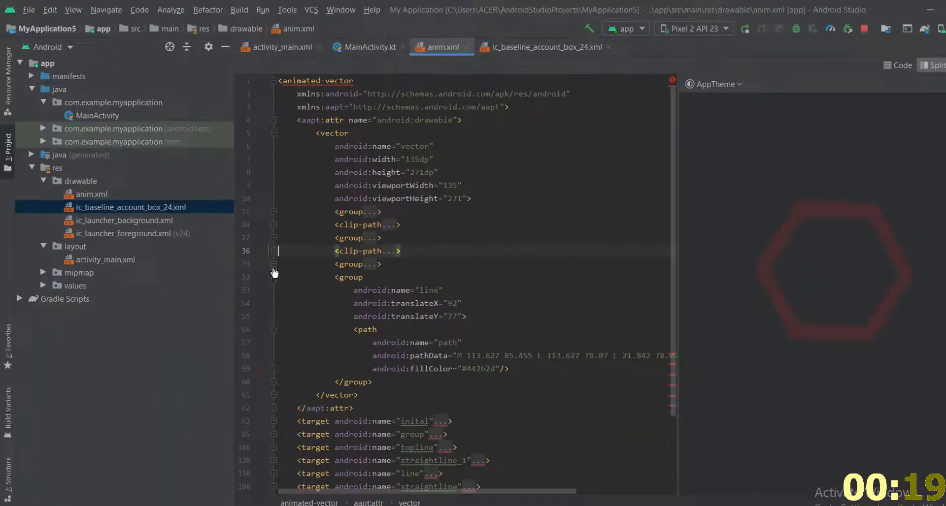
pyautogui.click(274, 277)
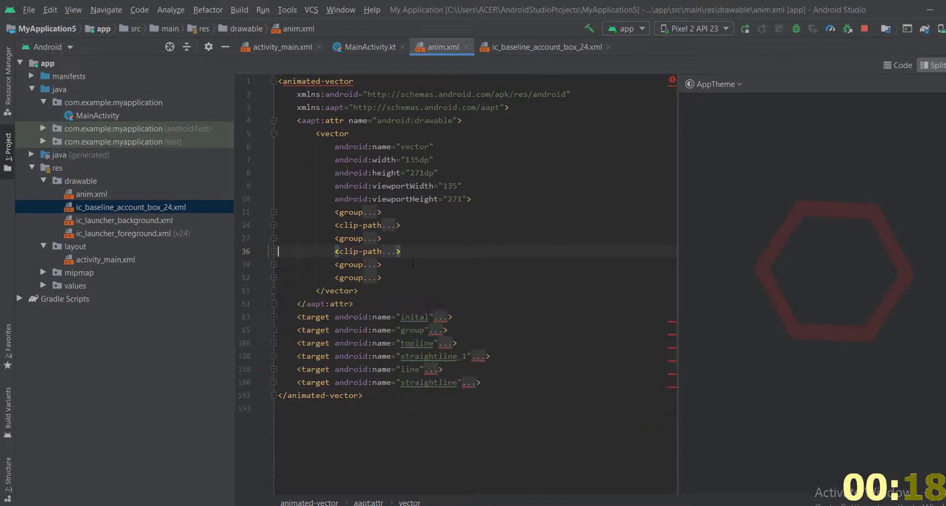
# Step: Expand the "inital" target, examine the property names and durations of its objectAnimators, and collapse it again
pyautogui.click(439, 317)
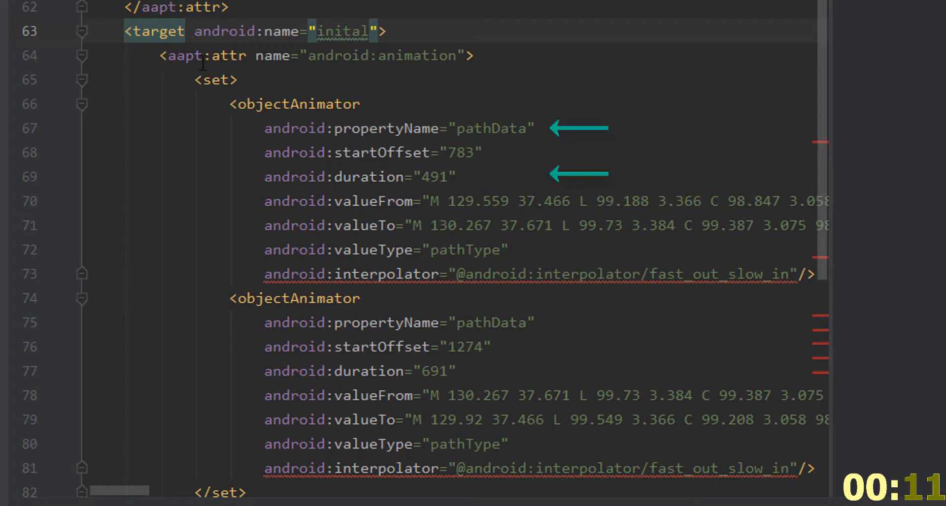
pyautogui.scroll(-2, 437, 41)
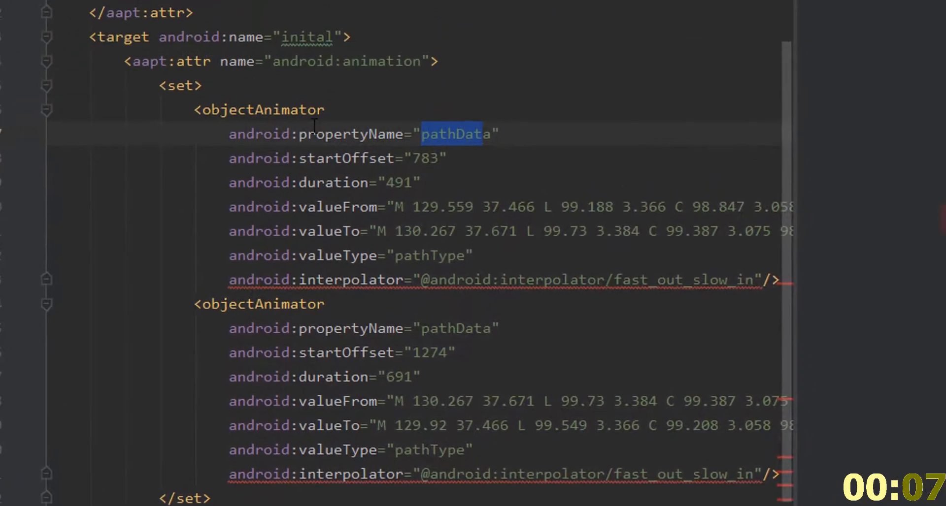
pyautogui.click(47, 38)
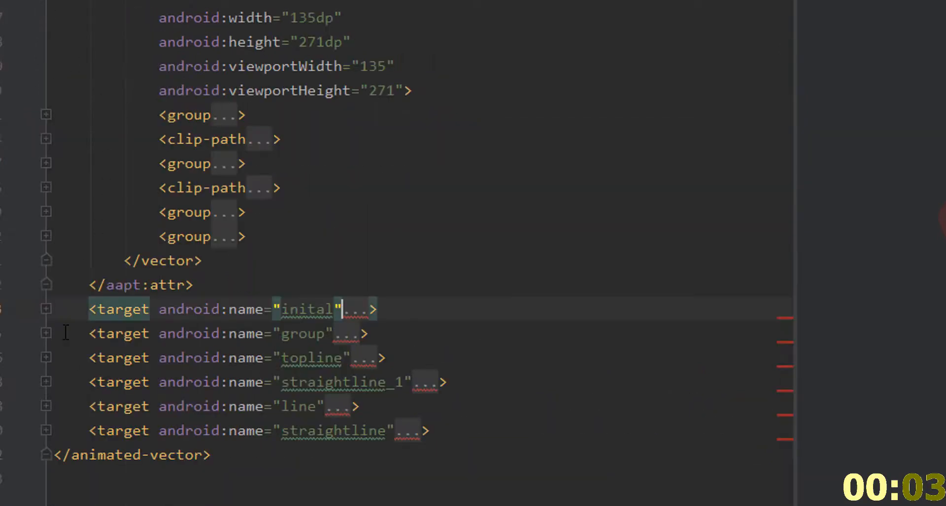
pyautogui.scroll(-3, 328, 419)
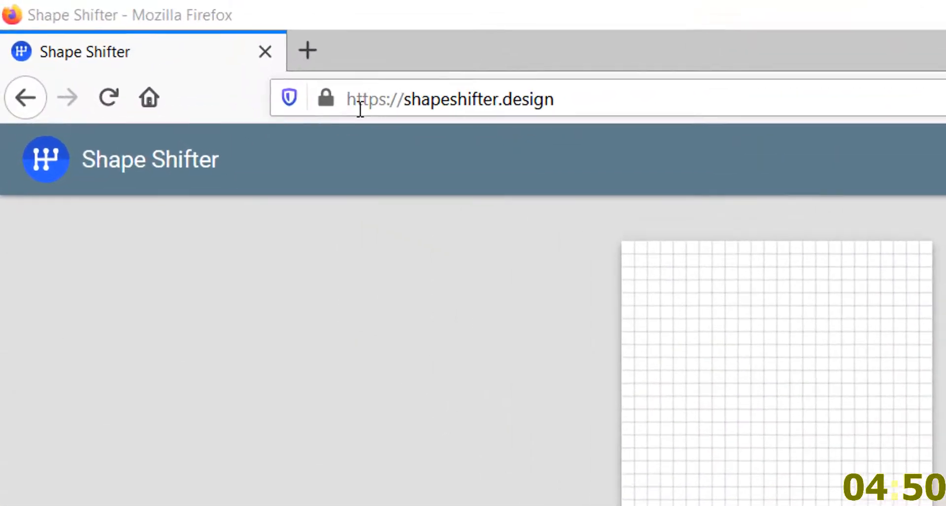
pyautogui.moveTo(555, 101); pyautogui.dragTo(318, 98)
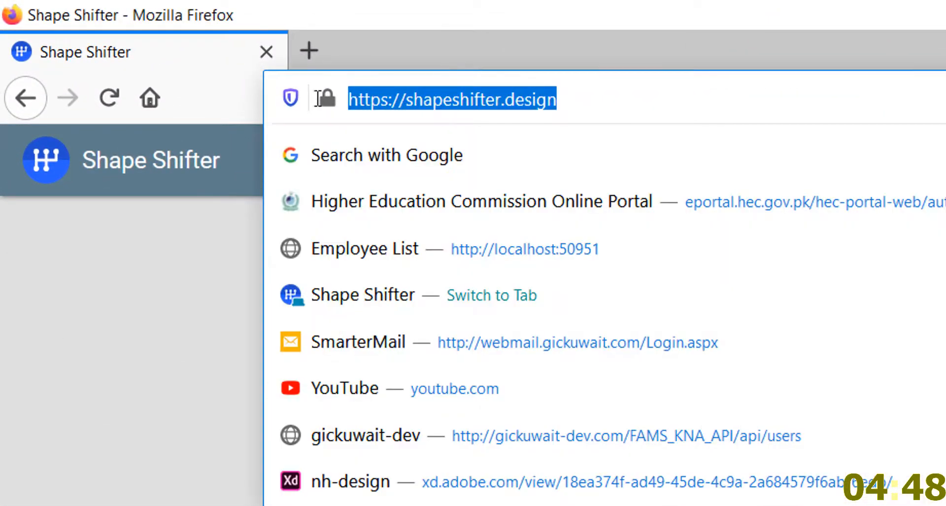
pyautogui.click(209, 176)
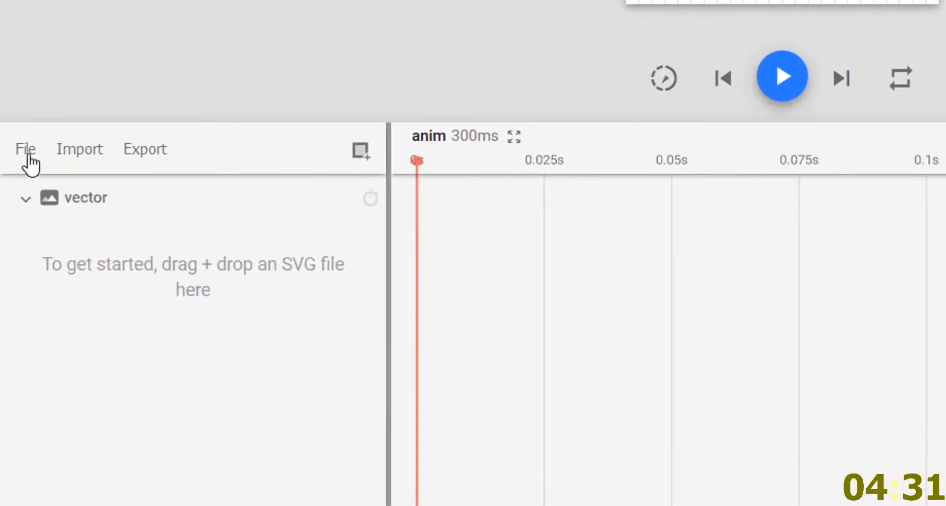
pyautogui.click(29, 157)
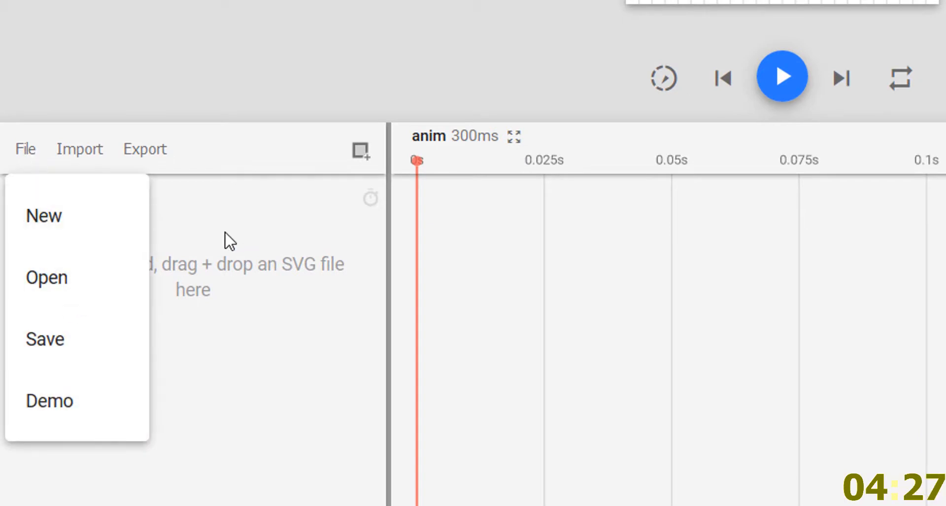
pyautogui.click(197, 239)
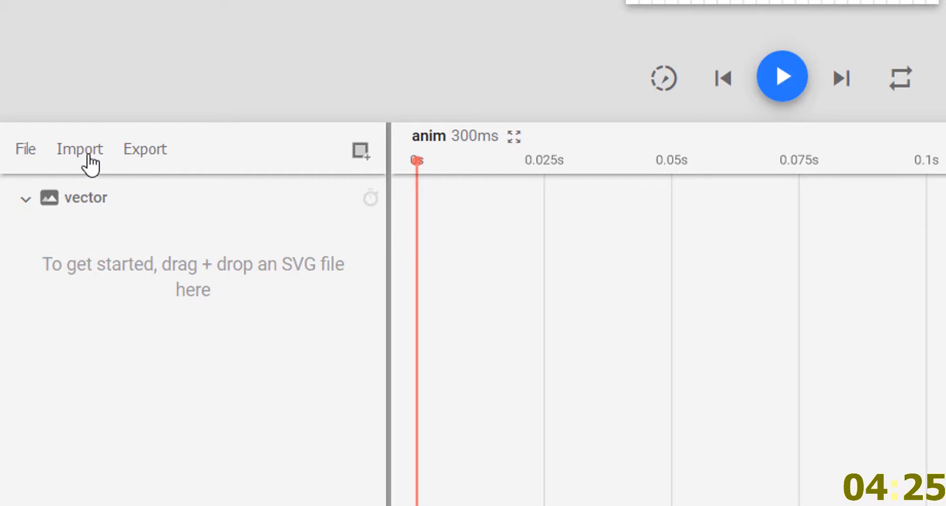
# Step: Import the 1stpath SVG file into the empty vector
pyautogui.click(89, 155)
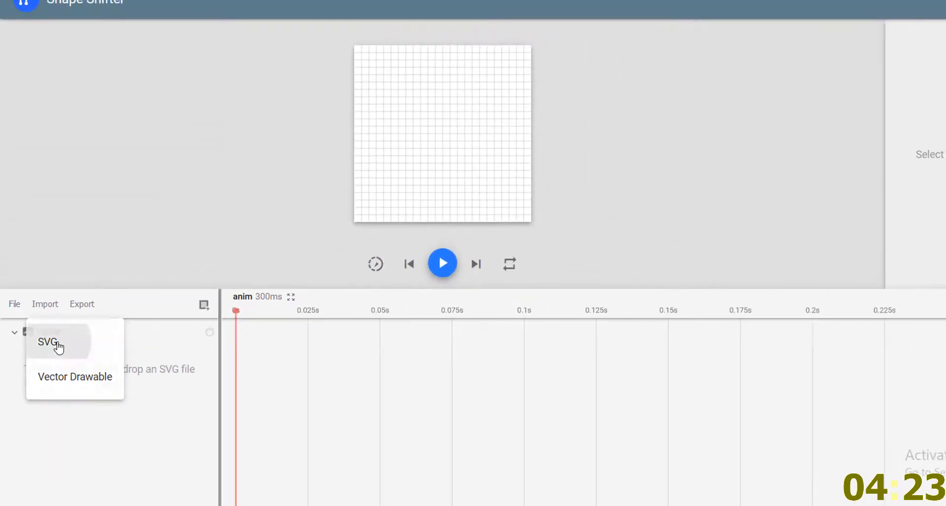
pyautogui.click(58, 348)
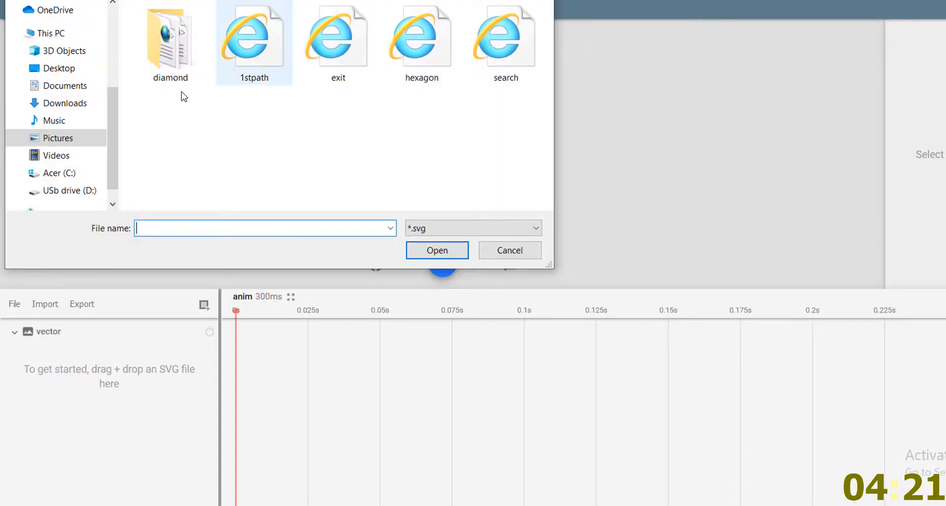
pyautogui.doubleClick(252, 68)
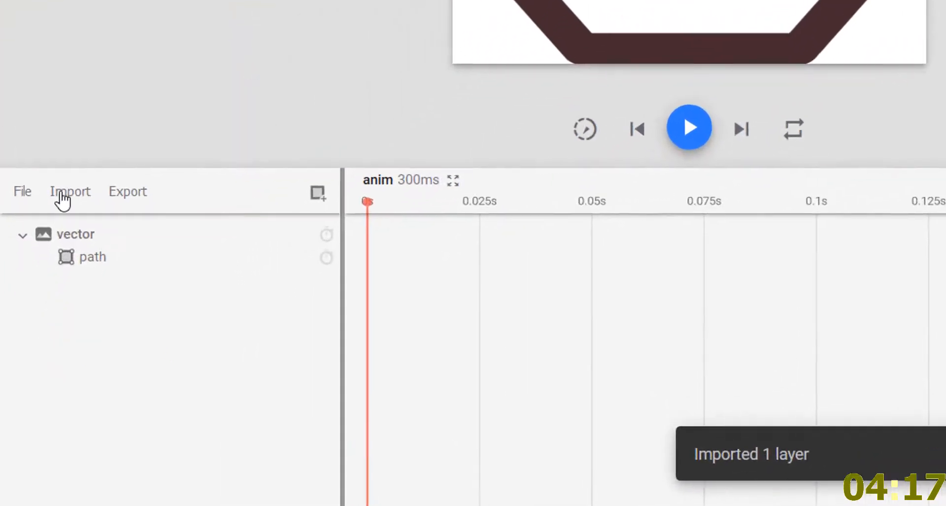
pyautogui.click(63, 193)
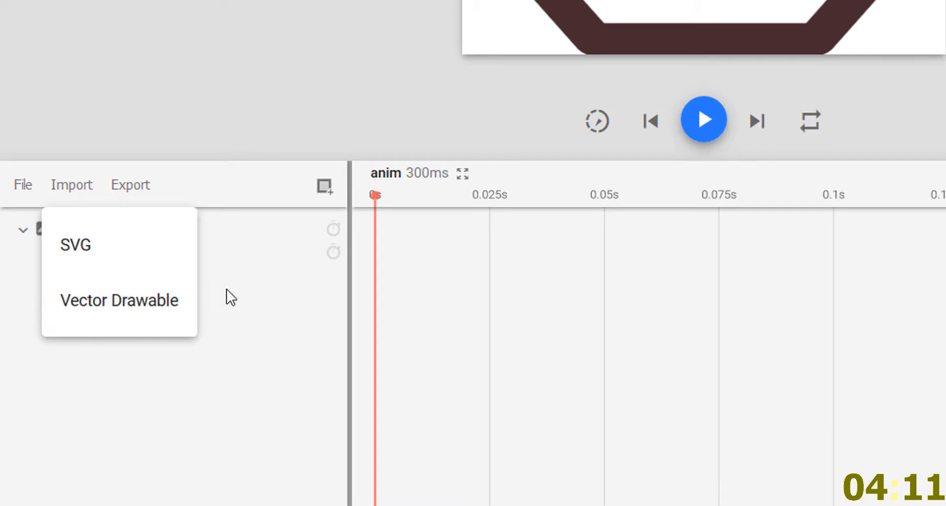
pyautogui.click(275, 309)
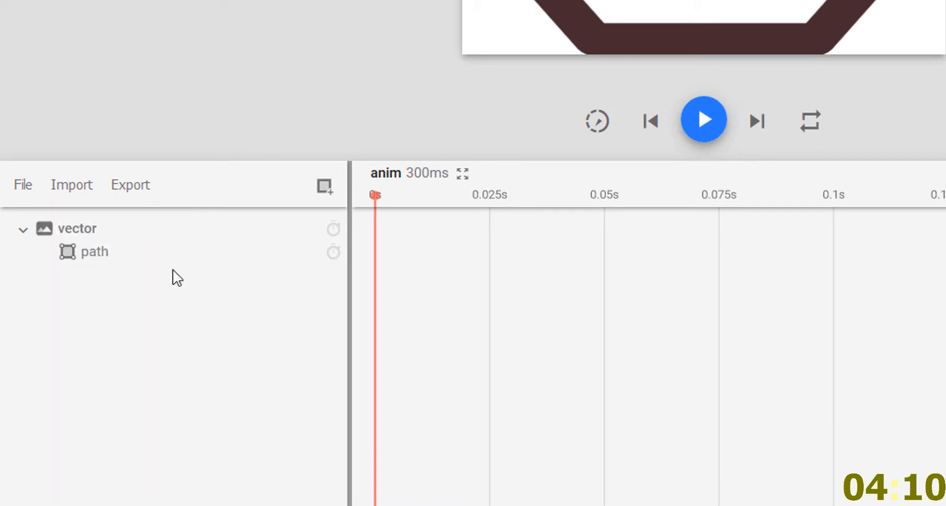
# Step: Set the imported path's strokeWidth to 0 and clear the selection
pyautogui.click(135, 254)
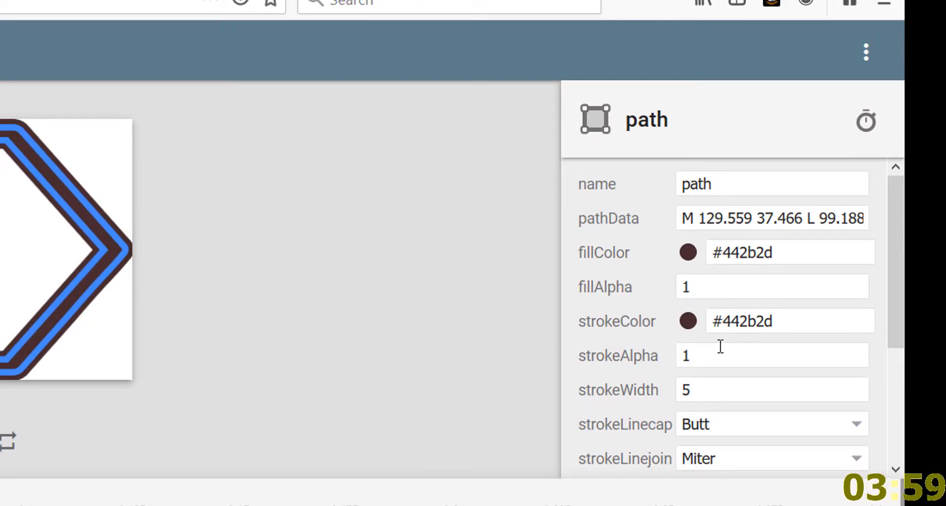
pyautogui.click(726, 394)
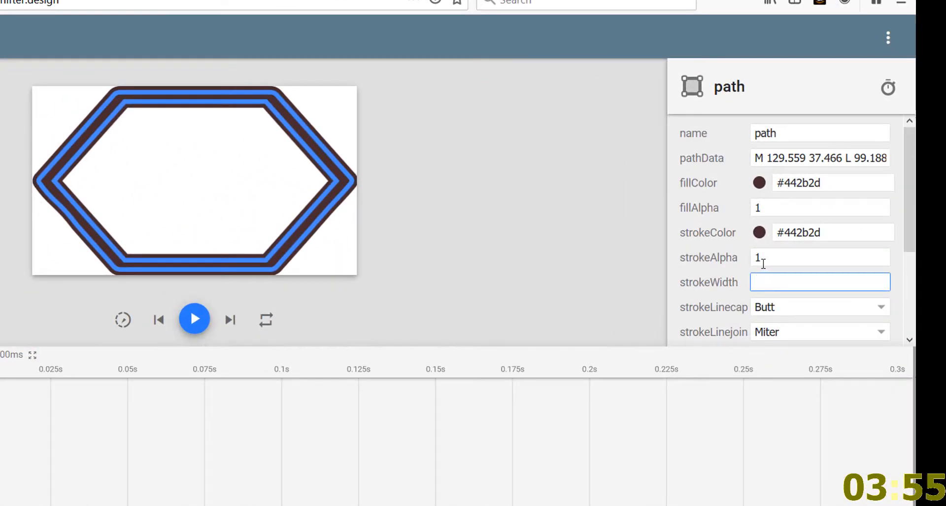
pyautogui.write('0')
pyautogui.click(566, 254)
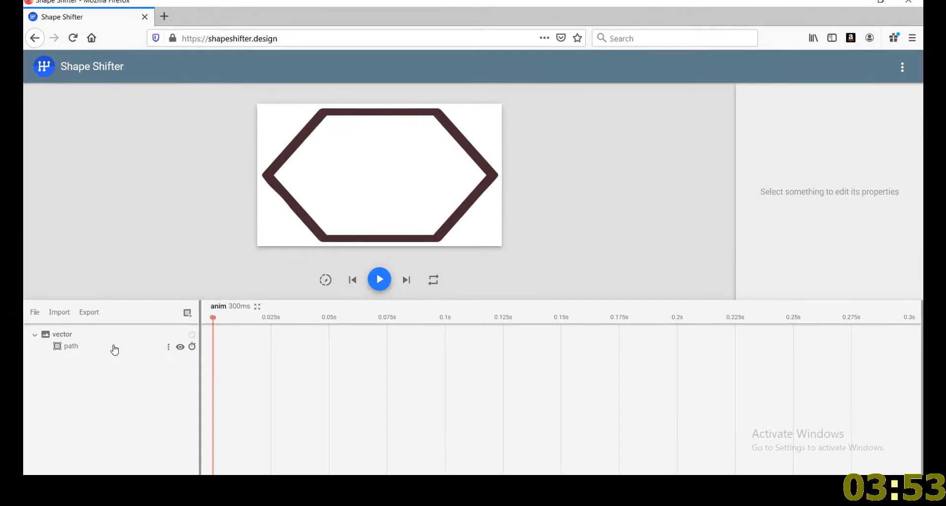
# Step: Add a fillAlpha animation to the path with fromValue 0, shorten it to end at about 90 ms, and place the playhead at about 87 ms
pyautogui.click(117, 349)
pyautogui.scroll(-3, 795, 261)
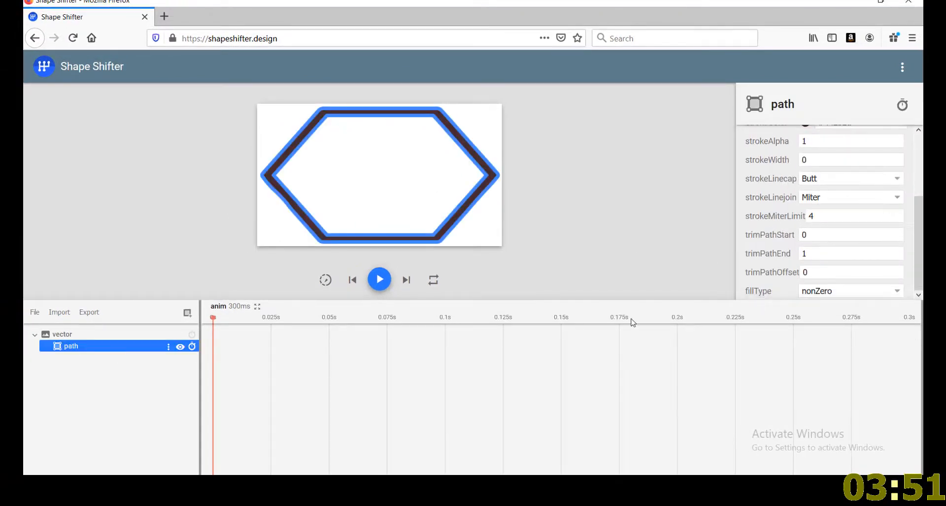
pyautogui.click(192, 348)
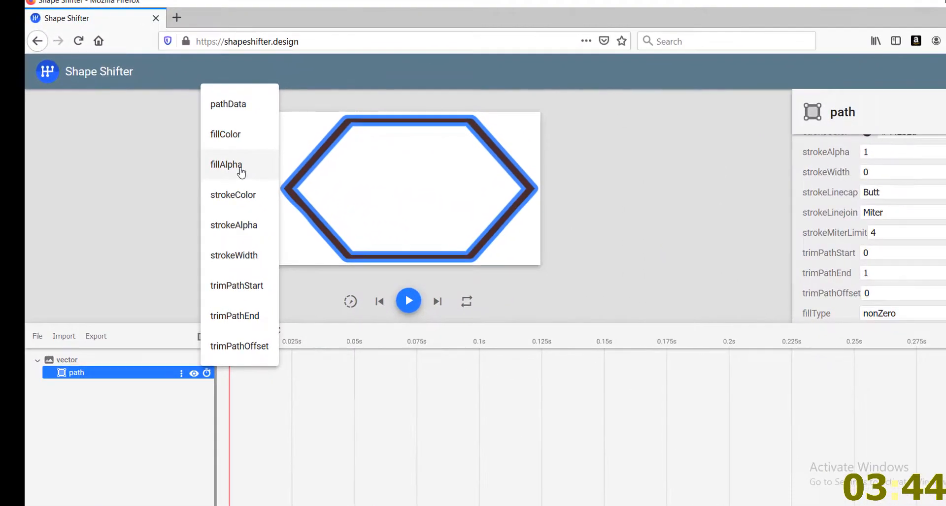
pyautogui.click(242, 170)
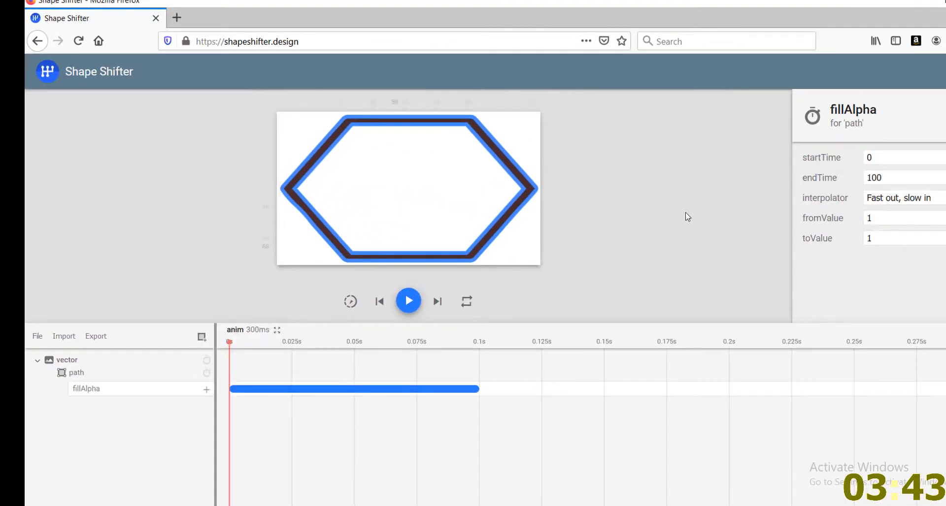
pyautogui.click(878, 216)
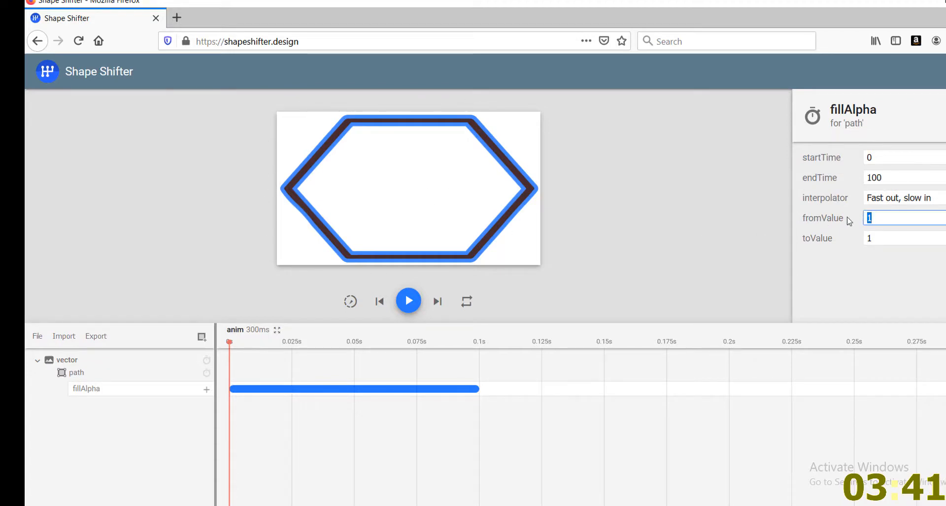
pyautogui.write('0')
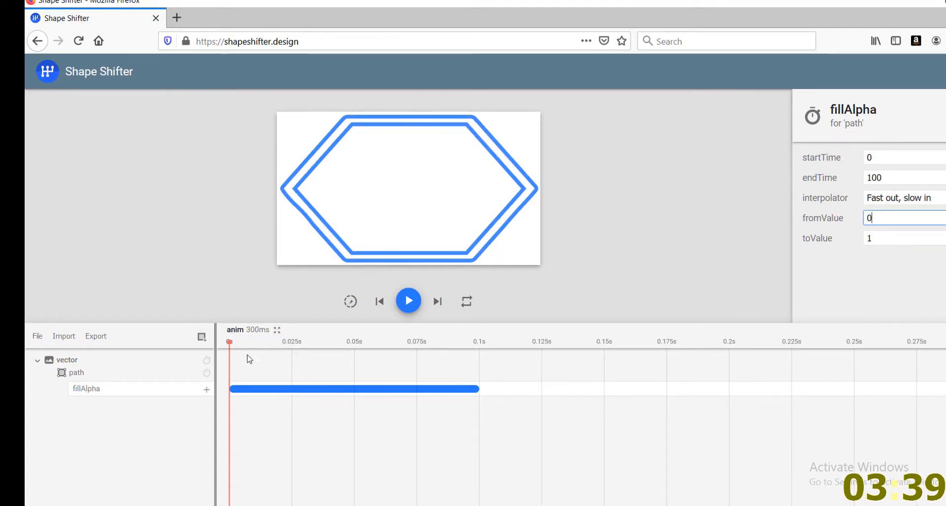
pyautogui.moveTo(247, 353); pyautogui.dragTo(457, 379)
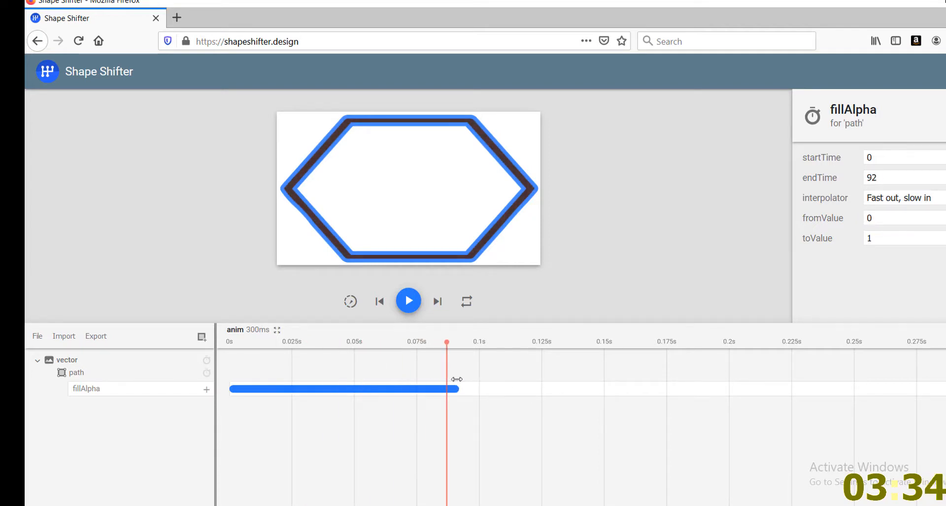
# Step: Add a fillColor animation to the path starting at the playhead, with toValue #ff9595
pyautogui.click(209, 374)
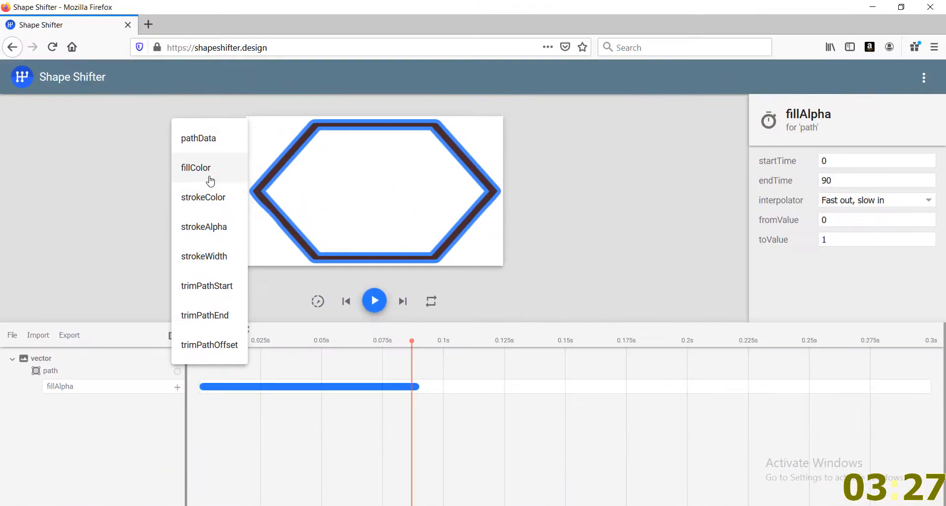
pyautogui.click(256, 201)
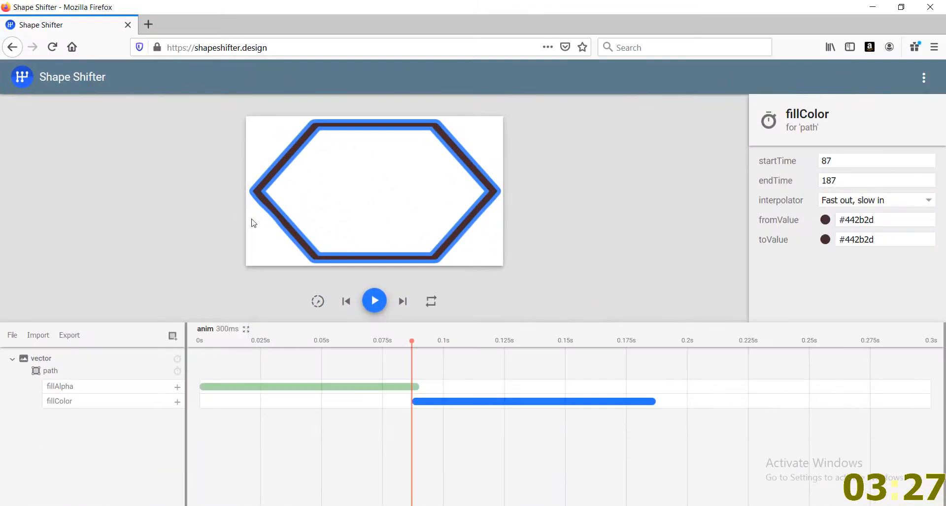
pyautogui.moveTo(886, 240); pyautogui.dragTo(843, 240)
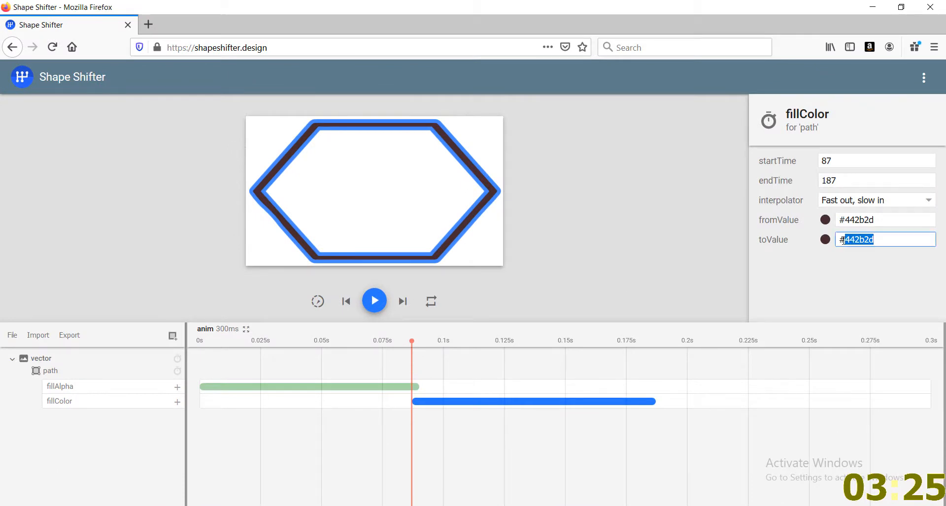
pyautogui.write('0')
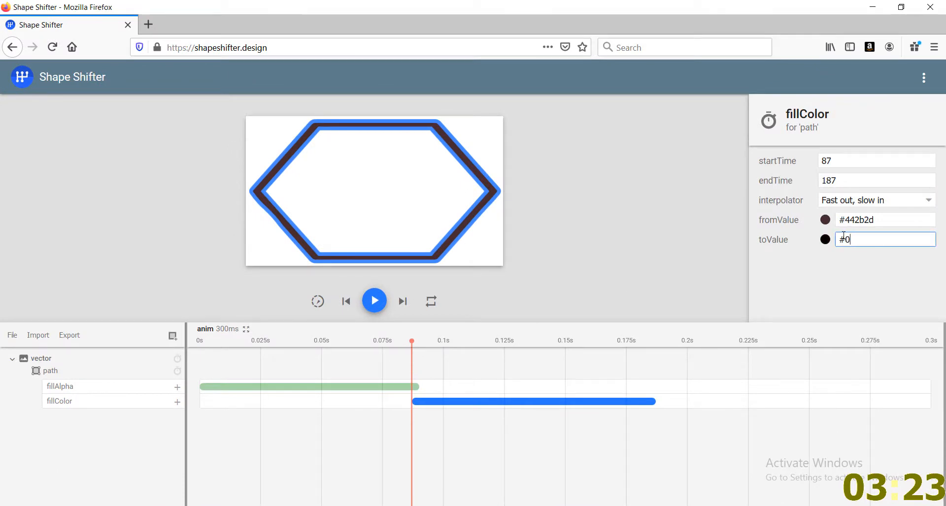
pyautogui.write('ff9595')
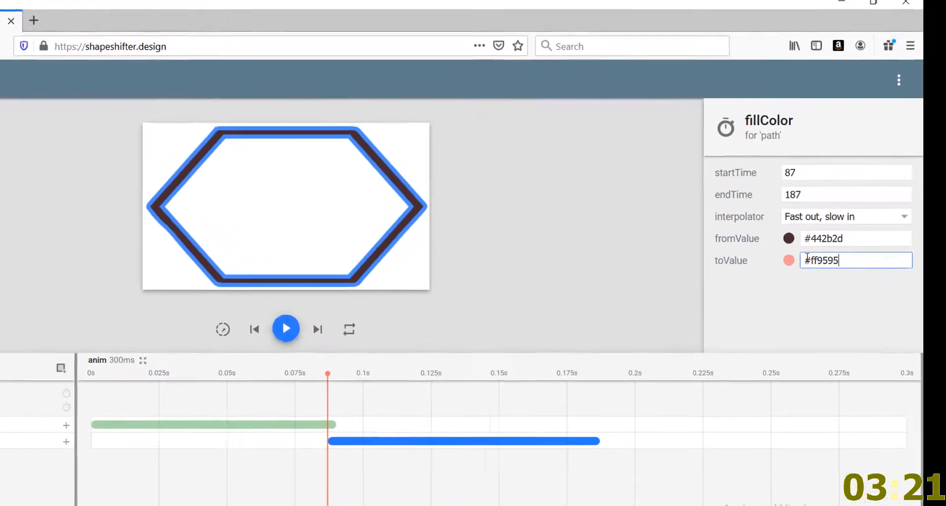
pyautogui.click(320, 395)
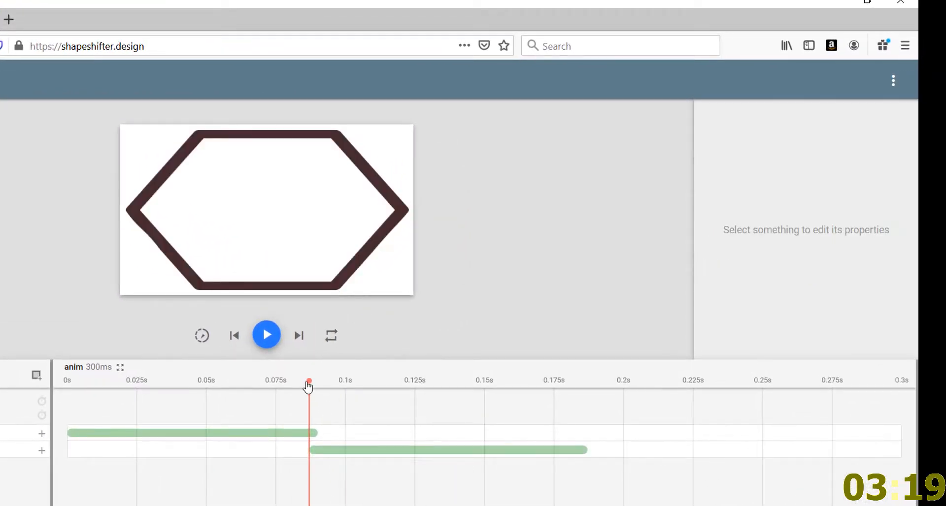
# Step: Place the playhead at the end of the first fillColor block, add a second fillColor block starting at 187 ms, and select it
pyautogui.moveTo(308, 387)
pyautogui.mouseDown()
pyautogui.moveTo(323, 379)
pyautogui.moveTo(597, 397)
pyautogui.mouseUp()
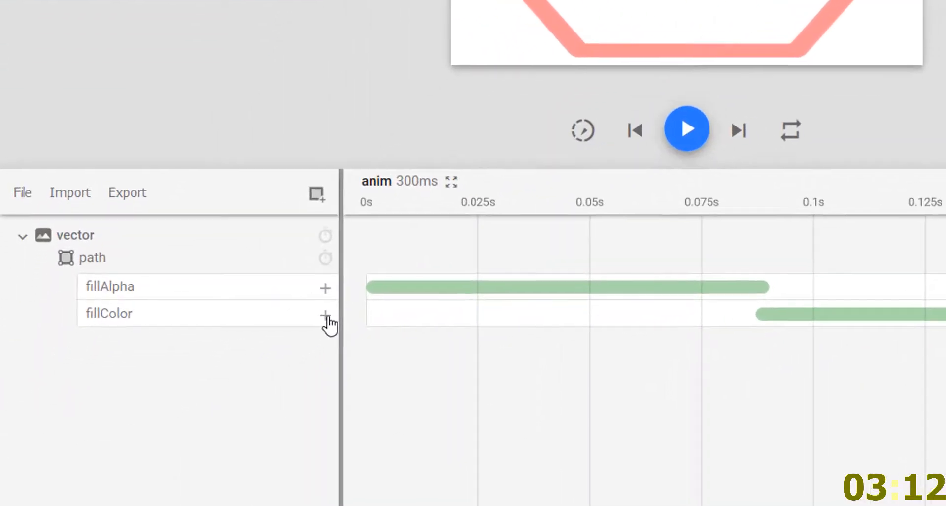
pyautogui.click(326, 317)
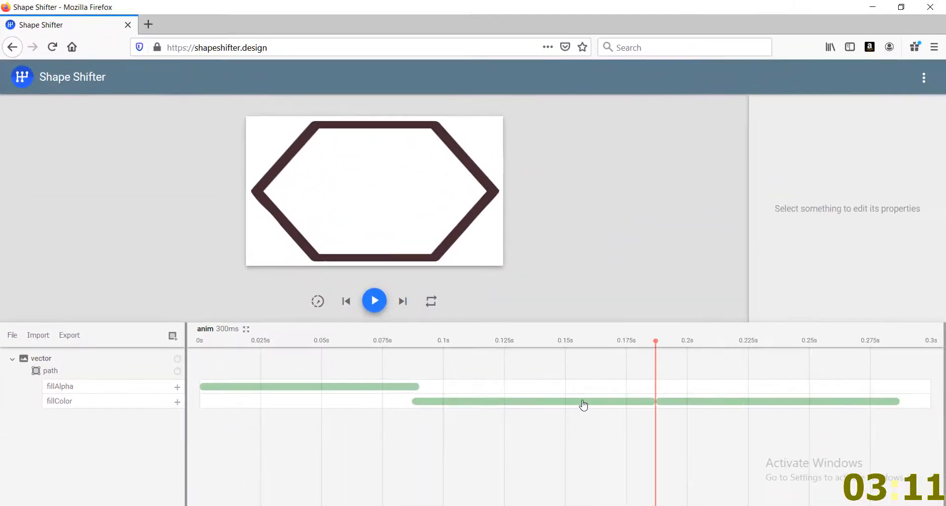
pyautogui.click(665, 347)
pyautogui.click(700, 401)
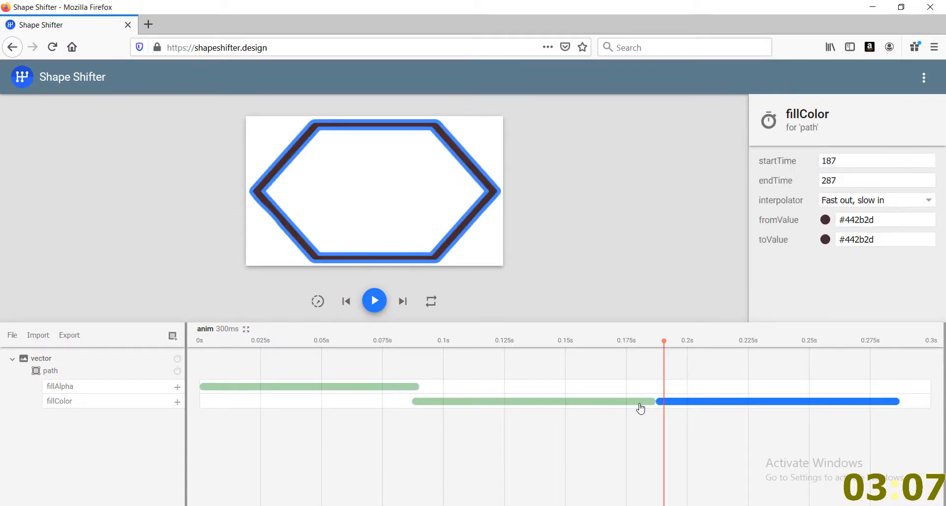
# Step: Copy the first fillColor block's toValue #ff9595 into the second block's fromValue, then shorten the second block from its end
pyautogui.click(640, 403)
pyautogui.moveTo(878, 240); pyautogui.dragTo(838, 240)
pyautogui.hotkey('ctrl', 'c')
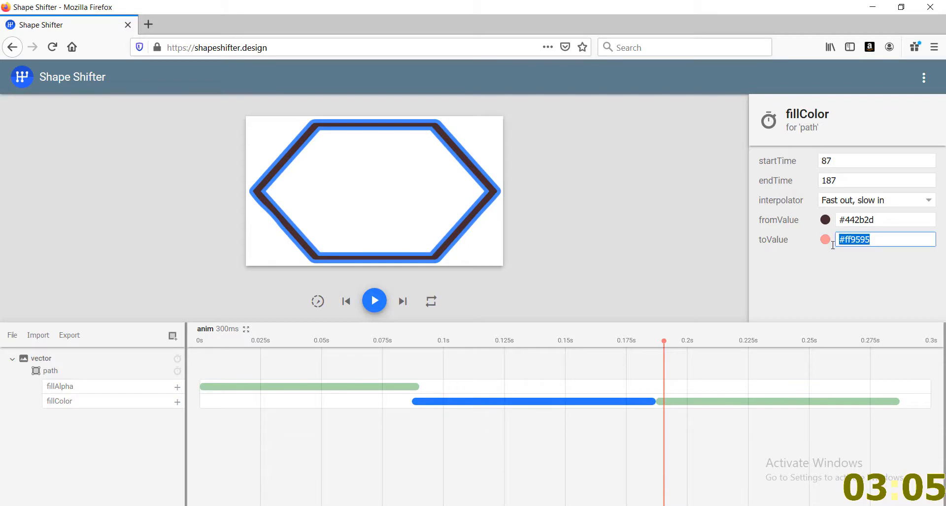
pyautogui.click(715, 404)
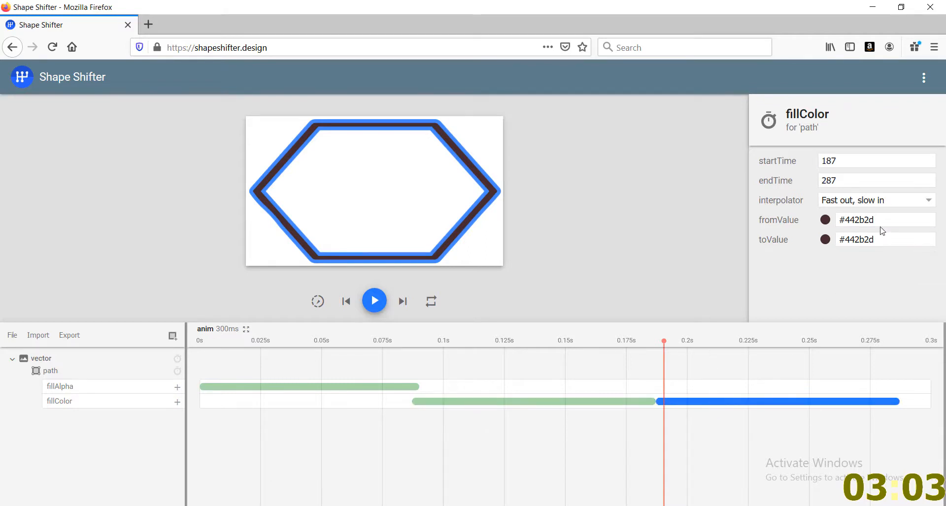
pyautogui.moveTo(880, 223); pyautogui.dragTo(838, 221)
pyautogui.hotkey('ctrl', 'v')
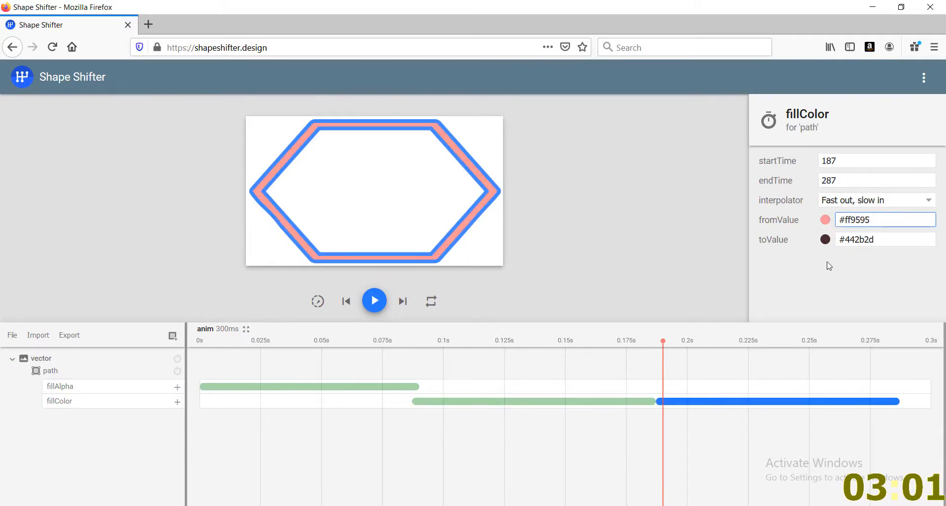
pyautogui.moveTo(663, 342); pyautogui.dragTo(732, 345)
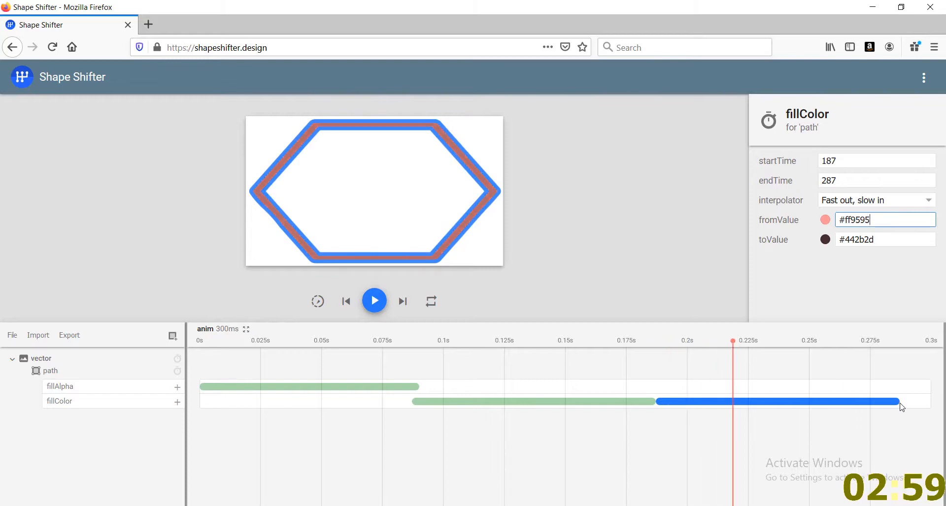
pyautogui.moveTo(900, 403); pyautogui.dragTo(770, 403)
# Step: Return the playhead to 0 s and delete the fillAlpha block and both fillColor blocks together
pyautogui.moveTo(734, 348); pyautogui.dragTo(170, 339)
pyautogui.click(396, 389)
pyautogui.keyDown('ctrl'); pyautogui.click(473, 402); pyautogui.keyUp('ctrl')
pyautogui.keyDown('ctrl'); pyautogui.click(670, 403); pyautogui.keyUp('ctrl')
pyautogui.press('Delete')
# Step: Add a new group layer to the vector and move the path into it
pyautogui.click(170, 338)
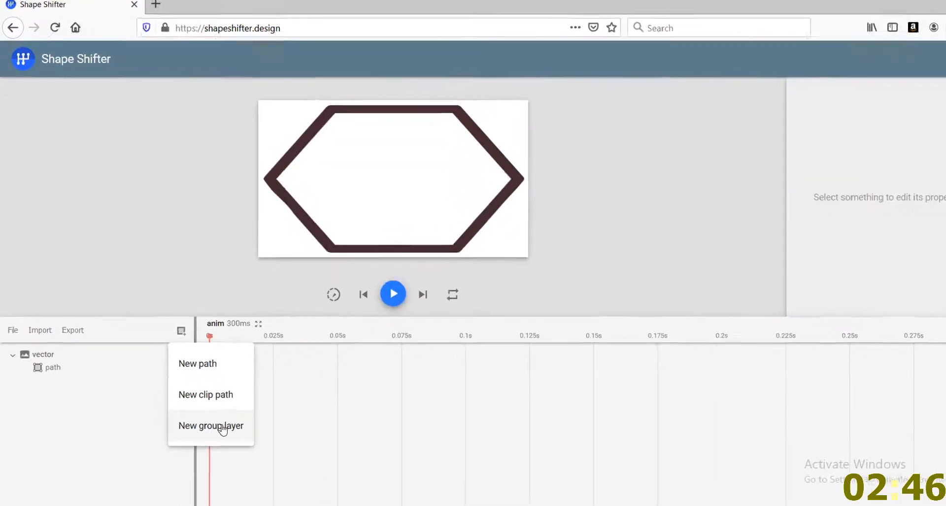
pyautogui.click(345, 425)
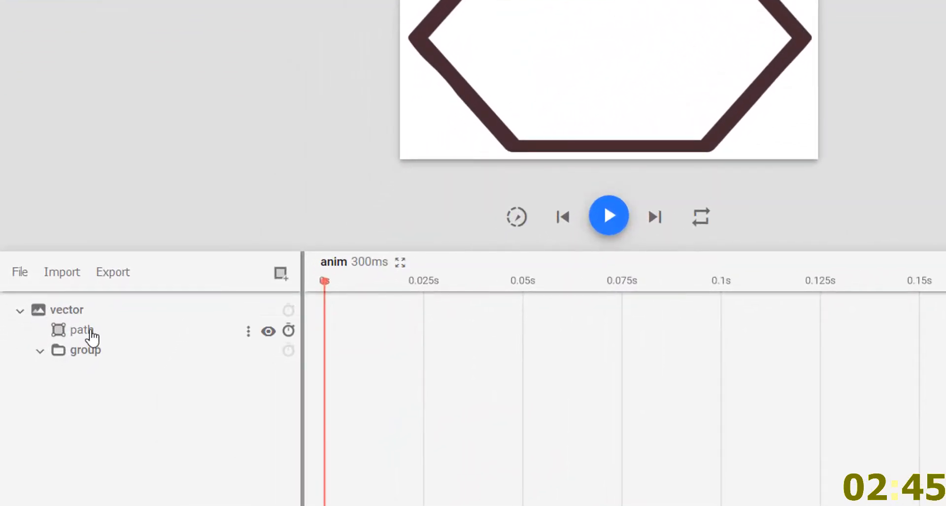
pyautogui.moveTo(92, 337); pyautogui.dragTo(97, 362)
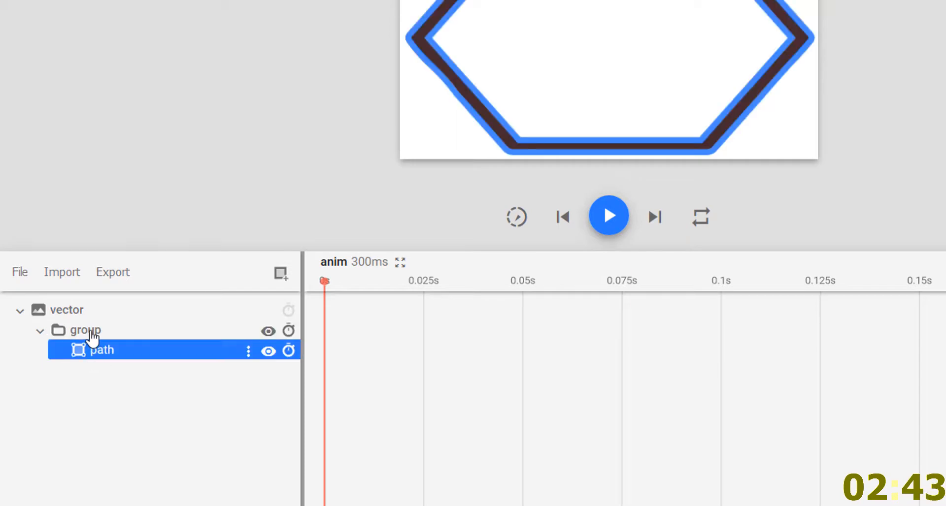
# Step: Select the group layer and review which of its properties can be animated
pyautogui.click(93, 337)
pyautogui.click(290, 331)
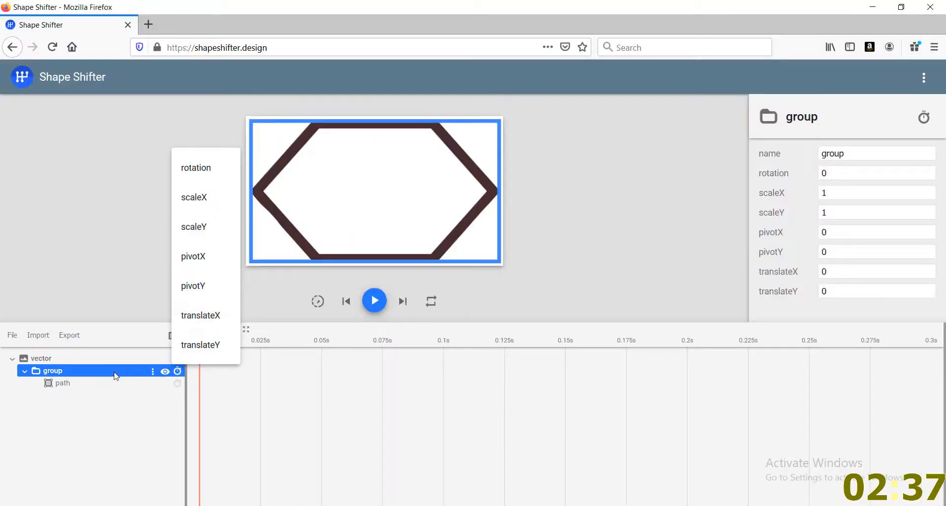
pyautogui.click(115, 376)
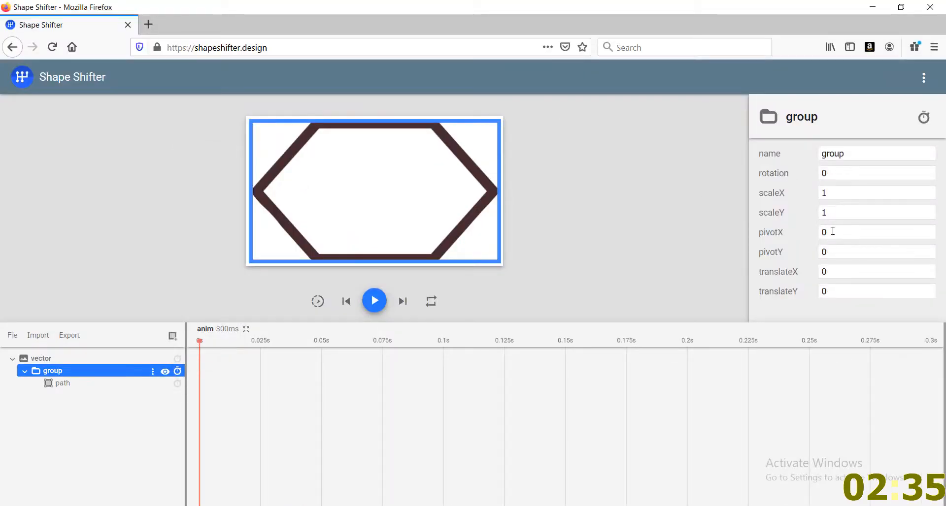
# Step: Increase the group's rotation gradually to 48
pyautogui.click(832, 176)
pyautogui.press('Up')
pyautogui.press('Up')
pyautogui.press('Up')
pyautogui.press('Up')
pyautogui.press('Up')
pyautogui.press('Up')
pyautogui.press('Up')
pyautogui.press('Up')
pyautogui.press('Up')
pyautogui.press('Up')
pyautogui.press('Up')
pyautogui.press('Up')
pyautogui.press('Up')
pyautogui.press('Up')
pyautogui.press('Up')
pyautogui.press('Up')
pyautogui.press('Up')
pyautogui.press('Up')
pyautogui.press('Up')
pyautogui.press('Up')
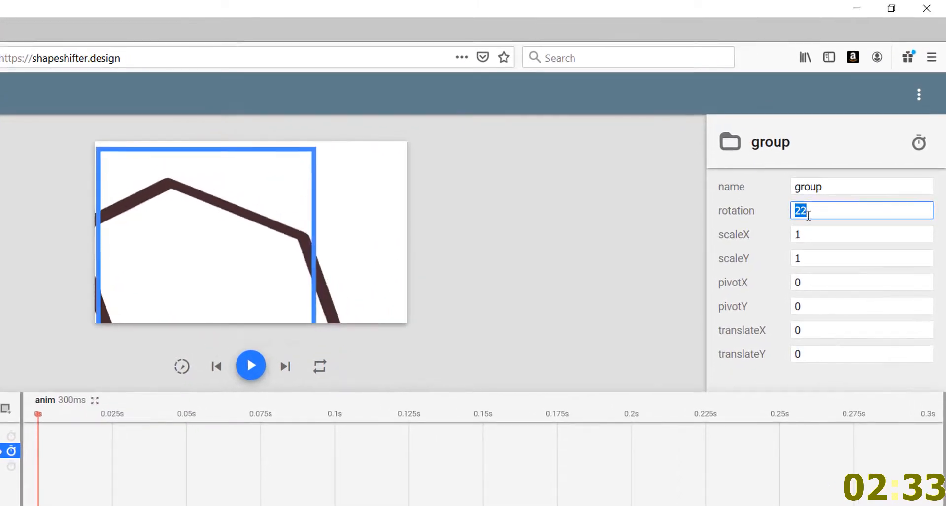
pyautogui.press('Up')
pyautogui.press('Up')
pyautogui.press('Up')
pyautogui.press('Up')
pyautogui.press('Up')
pyautogui.press('Up')
pyautogui.press('Up')
pyautogui.press('Up')
pyautogui.press('Up')
pyautogui.press('Up')
pyautogui.press('Up')
pyautogui.press('Up')
pyautogui.press('Up')
pyautogui.press('Up')
pyautogui.press('Up')
pyautogui.press('Up')
pyautogui.press('Up')
pyautogui.press('Up')
pyautogui.press('Up')
pyautogui.press('Up')
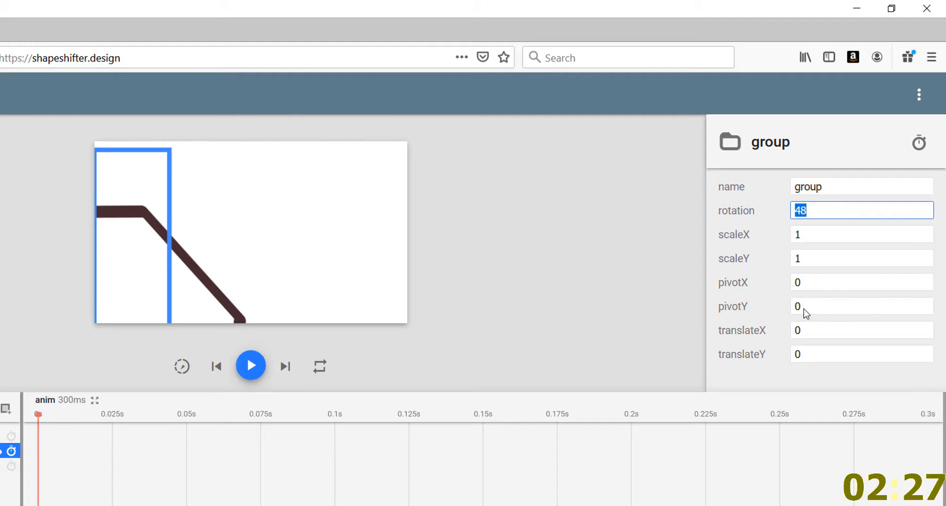
# Step: Set the group's pivotX to 76 and its pivotY to 38
pyautogui.click(815, 285)
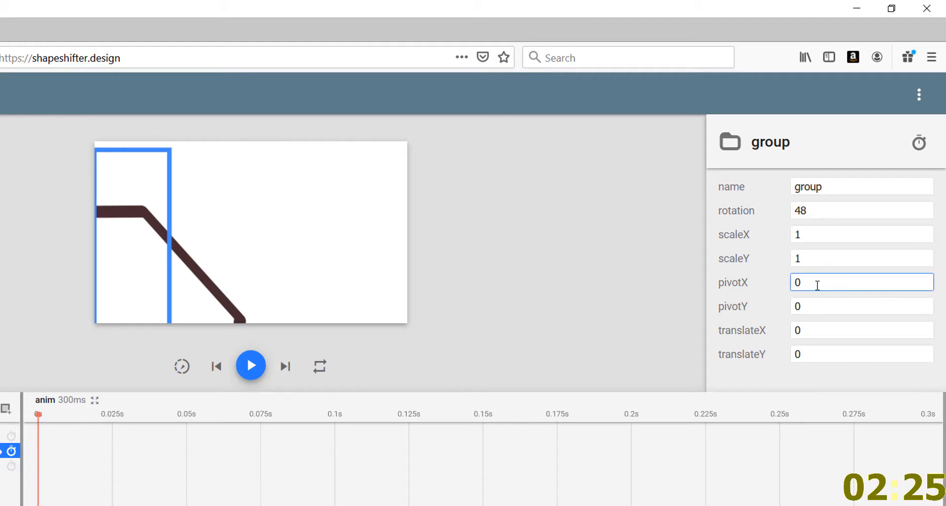
pyautogui.press('Up')
pyautogui.press('Up')
pyautogui.press('Up')
pyautogui.press('Up')
pyautogui.press('Up')
pyautogui.press('Up')
pyautogui.press('Up')
pyautogui.press('Up')
pyautogui.press('Up')
pyautogui.press('Up')
pyautogui.press('Up')
pyautogui.press('Up')
pyautogui.press('Up')
pyautogui.press('Up')
pyautogui.press('Up')
pyautogui.press('Up')
pyautogui.press('Up')
pyautogui.press('Up')
pyautogui.press('Up')
pyautogui.press('Up')
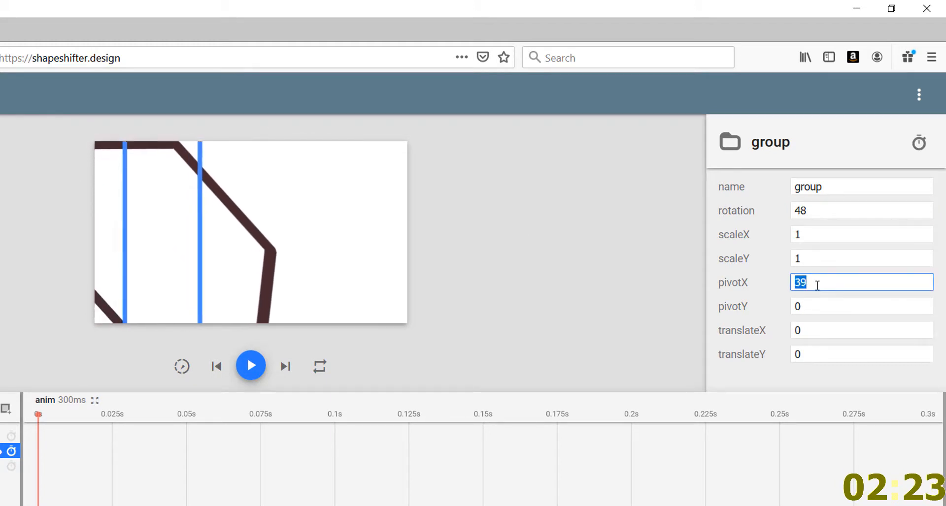
pyautogui.press('Up')
pyautogui.press('Up')
pyautogui.press('Up')
pyautogui.press('Up')
pyautogui.press('Up')
pyautogui.press('Up')
pyautogui.press('Up')
pyautogui.press('Up')
pyautogui.press('Up')
pyautogui.press('Up')
pyautogui.press('Up')
pyautogui.press('Up')
pyautogui.press('Up')
pyautogui.press('Up')
pyautogui.press('Up')
pyautogui.press('Up')
pyautogui.press('Up')
pyautogui.press('Up')
pyautogui.press('Up')
pyautogui.press('Up')
pyautogui.click(810, 306)
pyautogui.press('Up')
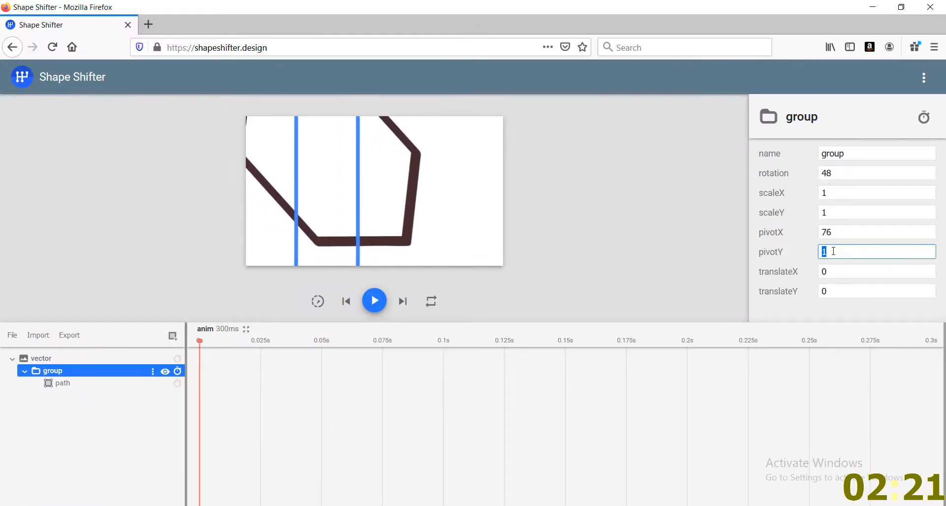
pyautogui.press('Up')
pyautogui.press('Up')
pyautogui.press('Up')
pyautogui.press('Up')
pyautogui.press('Up')
pyautogui.press('Up')
pyautogui.press('Up')
pyautogui.press('Up')
pyautogui.press('Up')
pyautogui.press('Up')
pyautogui.press('Up')
pyautogui.press('Up')
pyautogui.press('Up')
pyautogui.press('Up')
pyautogui.press('Up')
pyautogui.press('Up')
pyautogui.press('Up')
pyautogui.press('Up')
pyautogui.press('Up')
pyautogui.press('Up')
# Step: Increase the group's rotation to 166 to test turning about the new pivot point
pyautogui.click(841, 173)
pyautogui.press('Up')
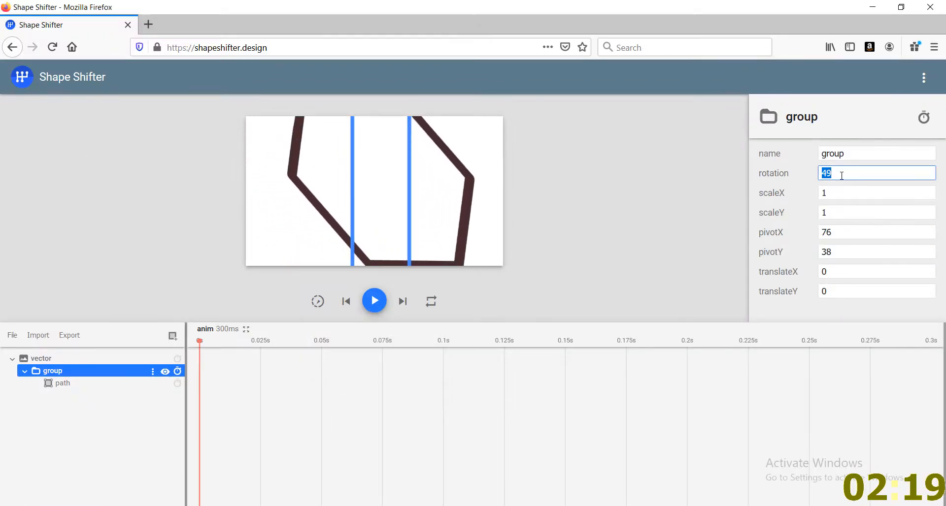
pyautogui.press('Up')
pyautogui.press('Up')
pyautogui.press('Up')
pyautogui.press('Up')
pyautogui.press('Up')
pyautogui.press('Up')
pyautogui.press('Up')
pyautogui.press('Up')
pyautogui.press('Up')
pyautogui.press('Up')
pyautogui.press('Up')
pyautogui.press('Up')
pyautogui.press('Up')
pyautogui.press('Up')
pyautogui.press('Up')
pyautogui.press('Up')
pyautogui.press('Up')
pyautogui.press('Up')
pyautogui.press('Up')
pyautogui.press('Up')
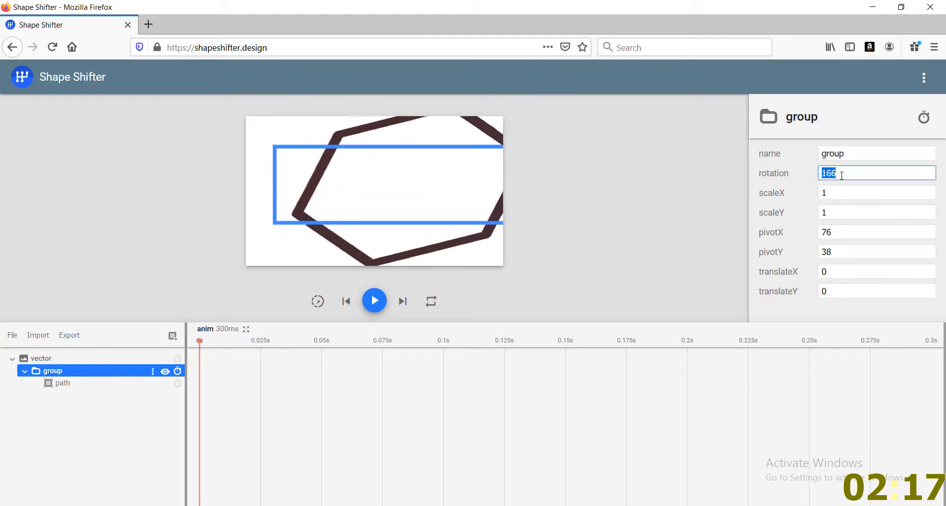
# Step: Increase the group's rotation to 180 to check how the shape sits when turned about the pivot
pyautogui.press('Up')
pyautogui.press('Up')
pyautogui.press('Up')
pyautogui.press('Up')
pyautogui.press('Up')
pyautogui.press('Up')
pyautogui.press('Up')
pyautogui.press('Up')
pyautogui.press('Up')
pyautogui.press('Up')
pyautogui.press('Up')
pyautogui.press('Up')
pyautogui.press('Up')
pyautogui.press('Up')
# Step: Reduce the group's pivotX to 66 so the turned shape is centred on the canvas
pyautogui.click(860, 234)
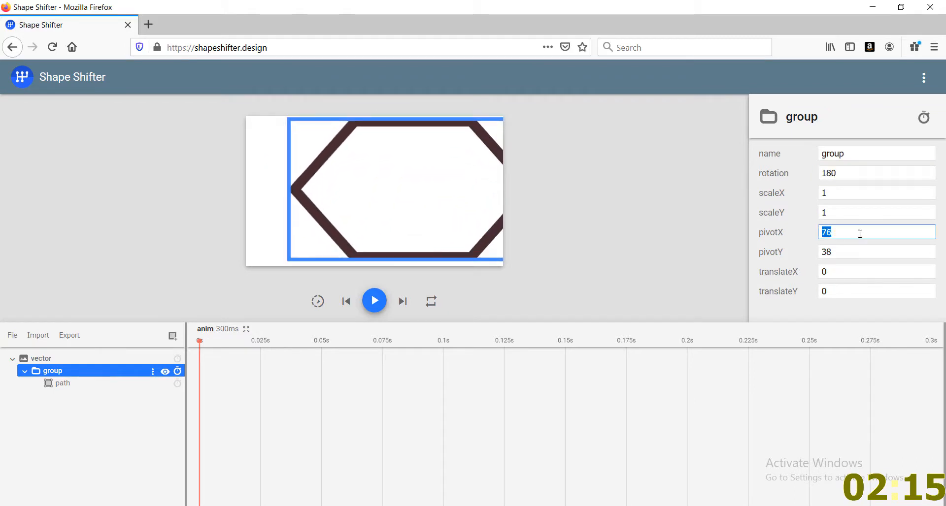
pyautogui.press('Down')
pyautogui.press('Down')
pyautogui.press('Down')
pyautogui.press('Down')
pyautogui.press('Down')
pyautogui.press('Down')
pyautogui.press('Down')
pyautogui.press('Down')
pyautogui.press('Down')
pyautogui.press('Down')
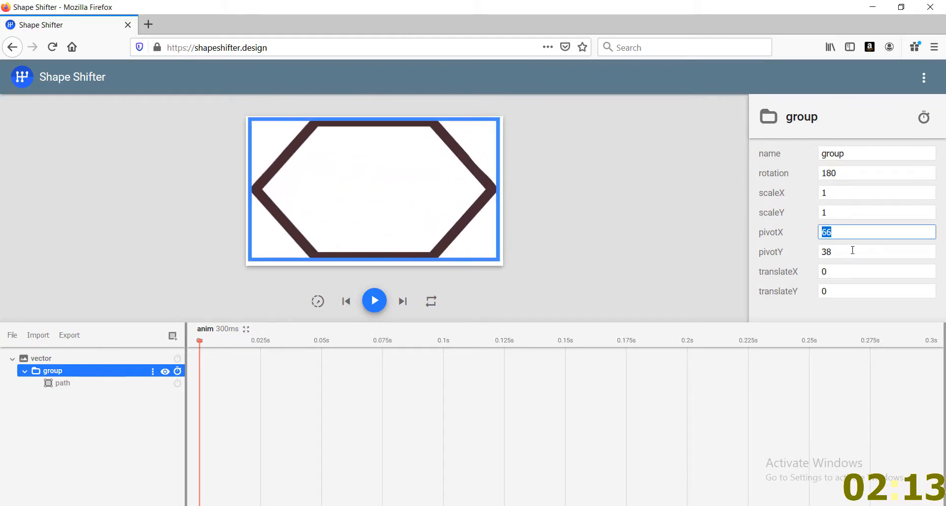
pyautogui.click(853, 251)
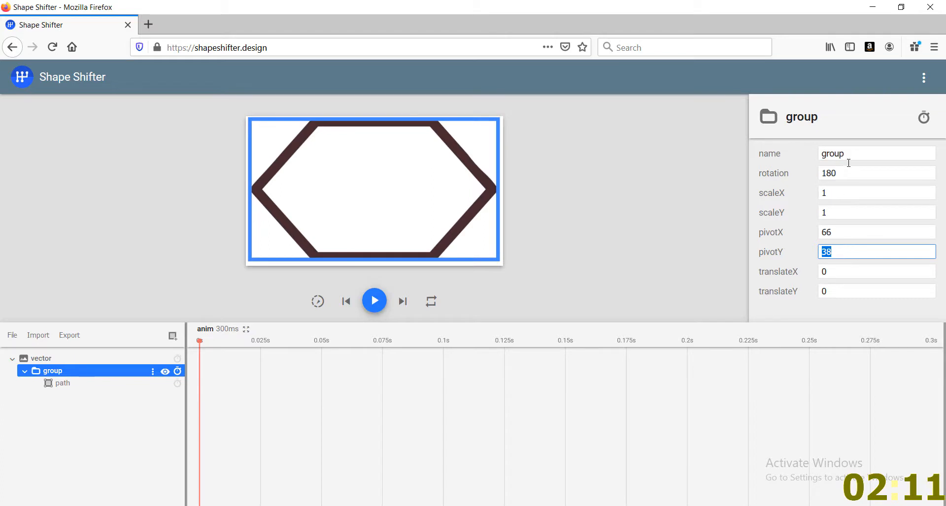
# Step: Reset the group's rotation to 0 and increase it gradually to 175 to test turning about the adjusted pivot
pyautogui.click(822, 173)
pyautogui.write('0')
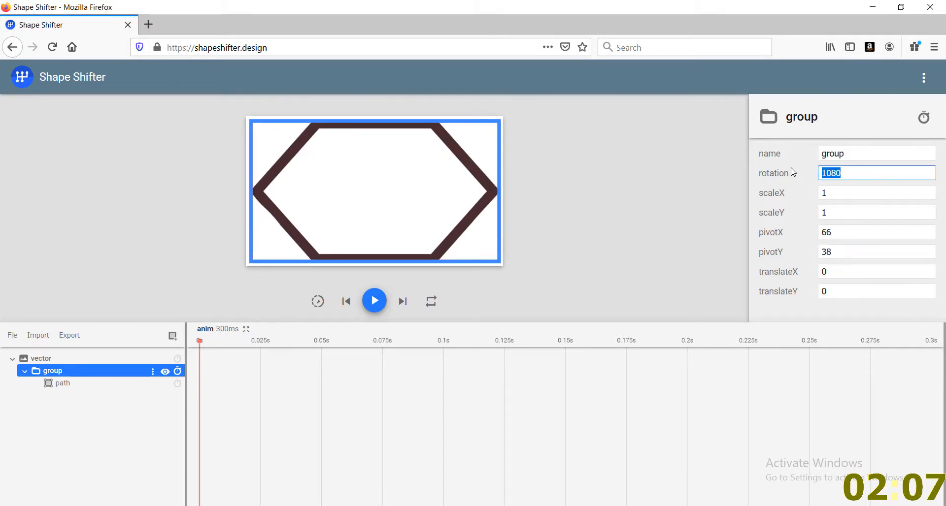
pyautogui.press('Up')
pyautogui.press('Up')
pyautogui.press('Up')
pyautogui.press('Up')
pyautogui.press('Up')
pyautogui.press('Up')
pyautogui.press('Up')
pyautogui.press('Up')
pyautogui.press('Up')
pyautogui.press('Up')
pyautogui.press('Up')
pyautogui.press('Up')
pyautogui.press('Up')
pyautogui.press('Up')
pyautogui.press('Up')
pyautogui.press('Up')
pyautogui.press('Up')
pyautogui.press('Up')
pyautogui.press('Up')
pyautogui.press('Up')
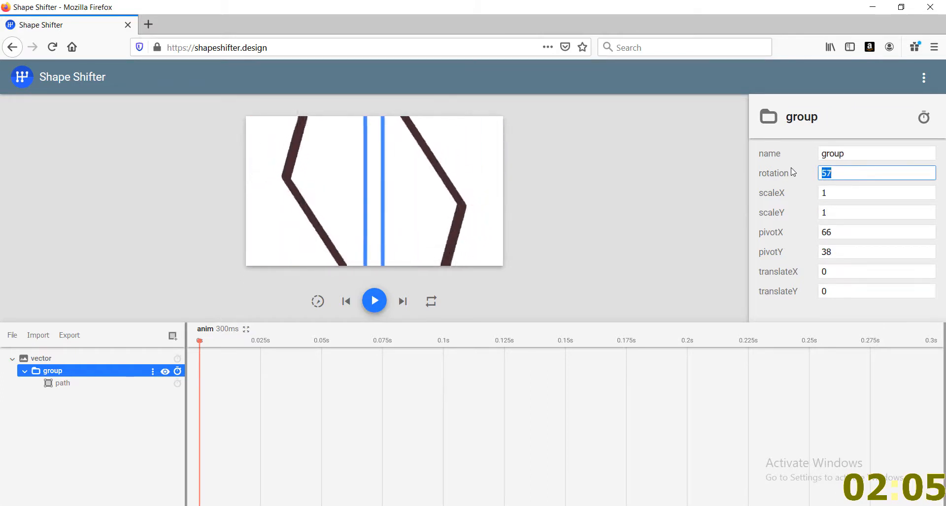
pyautogui.press('Up')
pyautogui.press('Up')
pyautogui.press('Up')
pyautogui.press('Up')
pyautogui.press('Up')
pyautogui.press('Up')
pyautogui.press('Up')
pyautogui.press('Up')
pyautogui.press('Up')
pyautogui.press('Up')
pyautogui.press('Up')
pyautogui.press('Up')
pyautogui.press('Up')
pyautogui.press('Up')
pyautogui.press('Up')
pyautogui.press('Up')
pyautogui.press('Up')
pyautogui.press('Up')
pyautogui.press('Up')
pyautogui.press('Up')
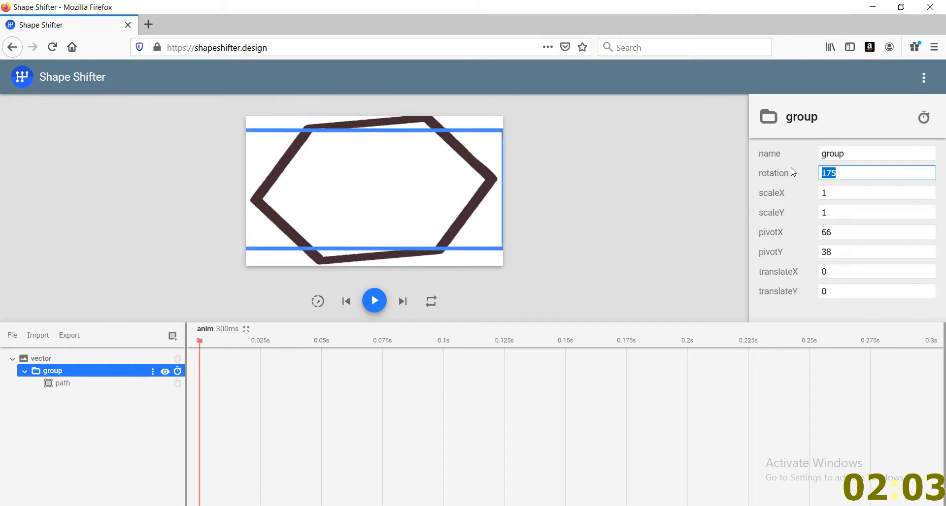
# Step: Adjust the group's rotation in the opposite direction until it reaches 144
pyautogui.press('Down')
pyautogui.press('Down')
pyautogui.press('Down')
pyautogui.press('Down')
pyautogui.press('Down')
pyautogui.press('Down')
pyautogui.press('Down')
pyautogui.press('Down')
pyautogui.press('Down')
pyautogui.press('Down')
pyautogui.press('Down')
pyautogui.press('Down')
pyautogui.press('Down')
pyautogui.press('Down')
pyautogui.press('Down')
pyautogui.press('Down')
pyautogui.press('Down')
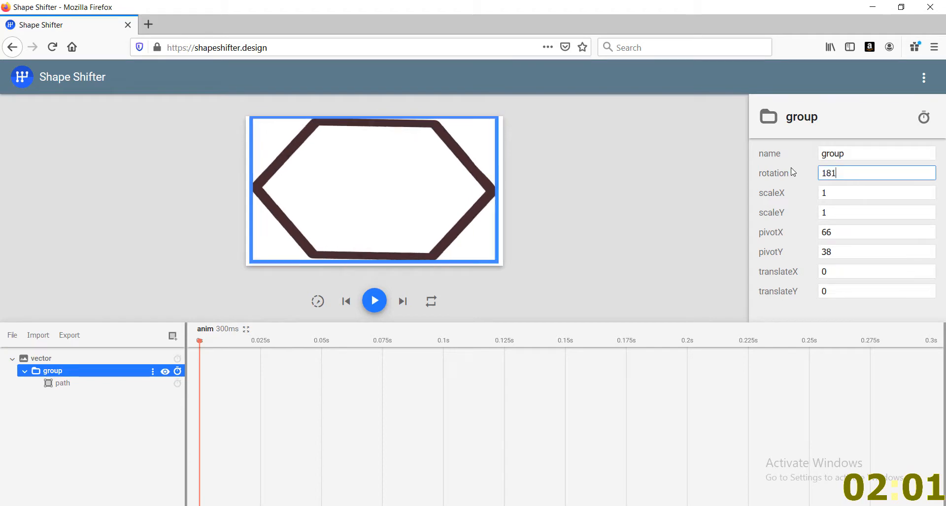
pyautogui.press('Down')
pyautogui.press('Down')
pyautogui.press('Down')
pyautogui.press('Down')
pyautogui.press('Down')
pyautogui.press('Down')
pyautogui.press('Down')
pyautogui.press('Down')
pyautogui.press('Down')
pyautogui.press('Down')
pyautogui.press('Down')
pyautogui.press('Down')
pyautogui.press('Down')
pyautogui.press('Down')
pyautogui.press('Down')
pyautogui.press('Down')
pyautogui.press('Down')
pyautogui.press('Down')
pyautogui.press('Down')
pyautogui.press('Down')
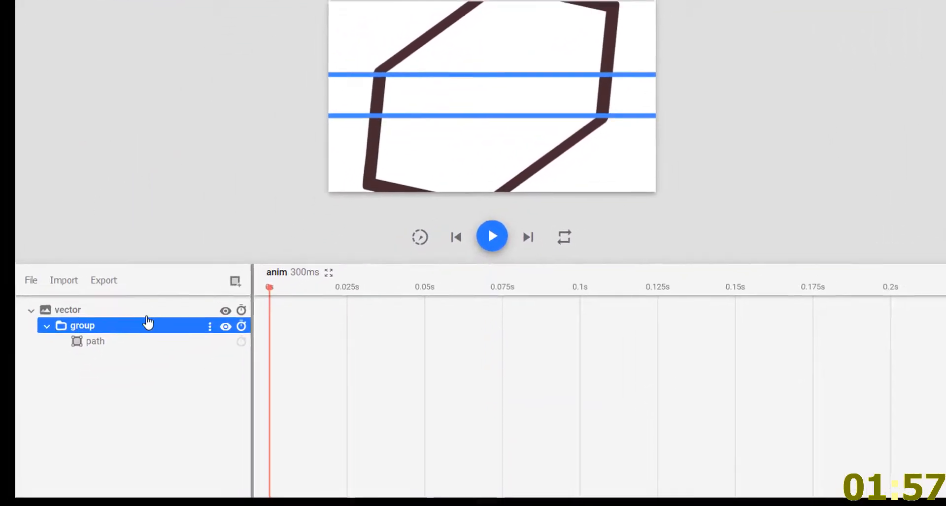
# Step: Select the vector layer and increase its canvas width to 137
pyautogui.click(31, 355)
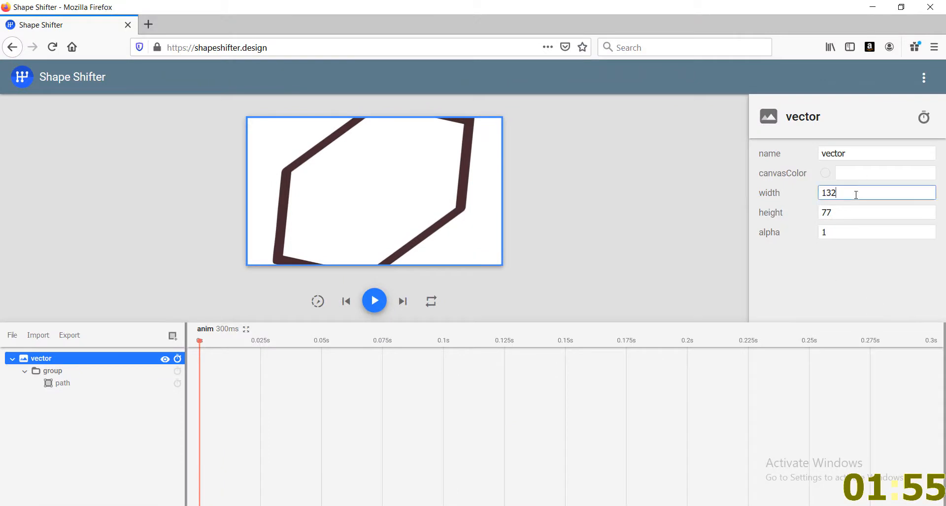
pyautogui.press('Up')
pyautogui.press('Up')
pyautogui.press('Up')
pyautogui.press('Up')
pyautogui.press('Up')
# Step: Increase the vector's height until the canvas is roughly square
pyautogui.click(836, 213)
pyautogui.press('Up')
pyautogui.press('Up')
pyautogui.press('Up')
pyautogui.press('Up')
pyautogui.press('Up')
pyautogui.press('Up')
pyautogui.press('Up')
pyautogui.press('Up')
pyautogui.press('Up')
pyautogui.press('Up')
pyautogui.press('Up')
pyautogui.press('Up')
pyautogui.press('Up')
pyautogui.press('Up')
pyautogui.press('Up')
pyautogui.press('Up')
pyautogui.press('Up')
pyautogui.press('Up')
pyautogui.press('Up')
pyautogui.press('Up')
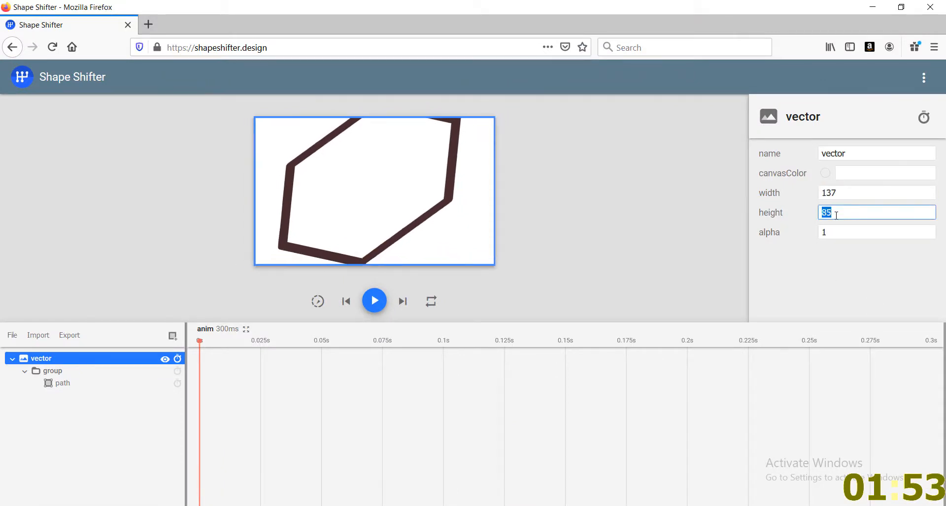
pyautogui.press('Up')
pyautogui.press('Up')
pyautogui.press('Up')
pyautogui.press('Up')
pyautogui.press('Up')
pyautogui.press('Up')
pyautogui.press('Up')
pyautogui.press('Up')
pyautogui.press('Up')
pyautogui.press('Up')
pyautogui.press('Up')
pyautogui.press('Up')
pyautogui.press('Up')
pyautogui.press('Up')
pyautogui.press('Up')
pyautogui.press('Up')
pyautogui.press('Up')
pyautogui.press('Up')
pyautogui.press('Up')
pyautogui.press('Up')
# Step: Select the group layer and increase its translateY to 24
pyautogui.click(122, 372)
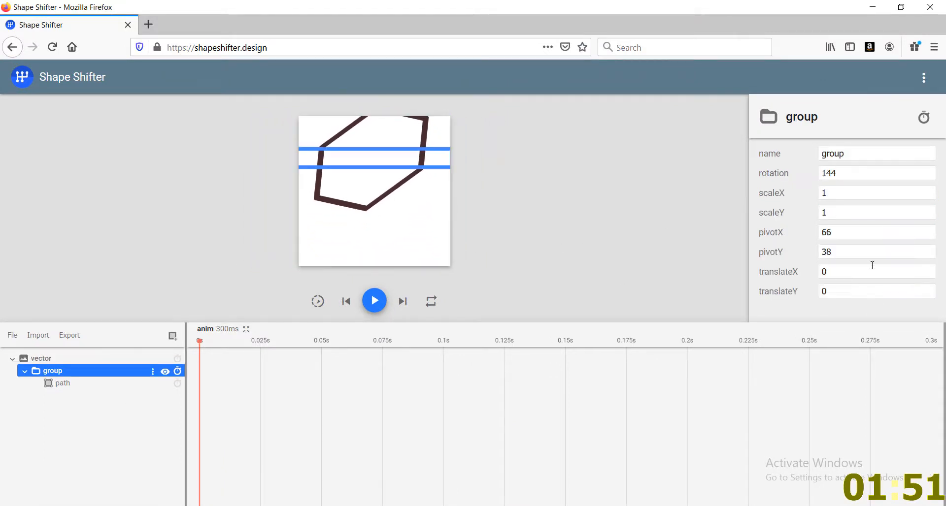
pyautogui.click(837, 272)
pyautogui.click(832, 291)
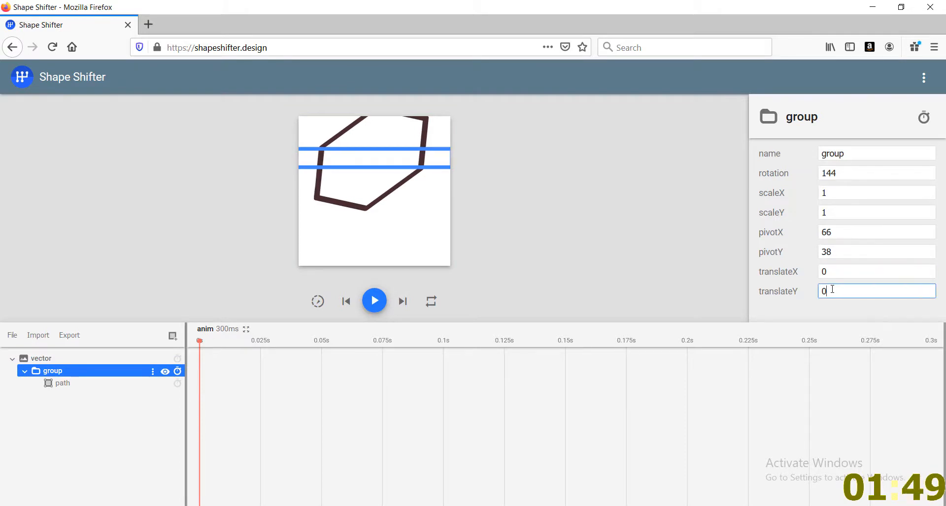
pyautogui.press('Up')
pyautogui.press('Up')
pyautogui.press('Up')
pyautogui.press('Up')
pyautogui.press('Up')
pyautogui.press('Up')
pyautogui.press('Up')
pyautogui.press('Up')
pyautogui.press('Up')
pyautogui.press('Up')
pyautogui.press('Up')
pyautogui.press('Up')
pyautogui.press('Up')
pyautogui.press('Up')
pyautogui.press('Up')
pyautogui.press('Up')
pyautogui.press('Up')
pyautogui.press('Up')
pyautogui.press('Up')
pyautogui.press('Up')
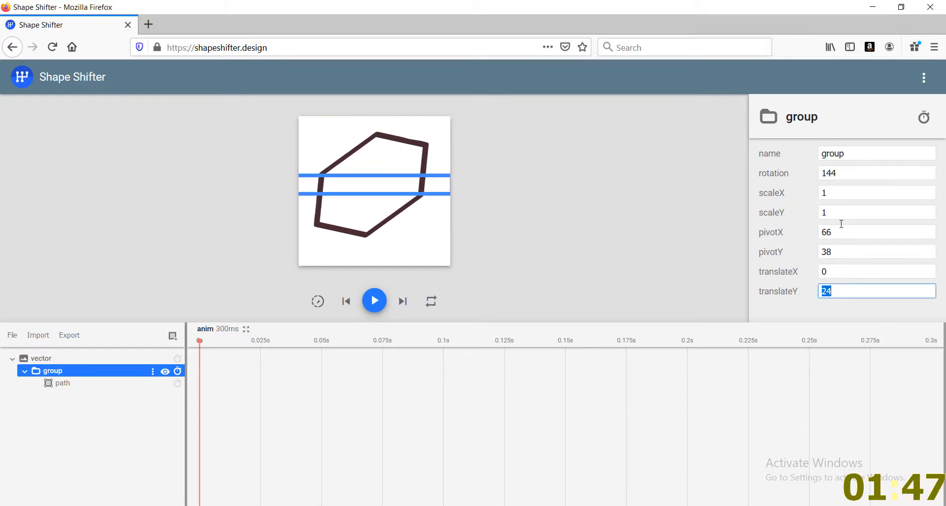
# Step: Try other rotation values on the group and reset its rotation to 0
pyautogui.click(845, 176)
pyautogui.press('Up')
pyautogui.press('Up')
pyautogui.press('Down')
pyautogui.press('Down')
pyautogui.press('Down')
pyautogui.press('Down')
pyautogui.press('Down')
pyautogui.press('Down')
pyautogui.press('Down')
pyautogui.press('Down')
pyautogui.press('Down')
pyautogui.press('Down')
pyautogui.press('Down')
pyautogui.press('Down')
pyautogui.press('Down')
pyautogui.press('Down')
pyautogui.press('Down')
pyautogui.press('Down')
pyautogui.press('Down')
pyautogui.press('Down')
pyautogui.press('Down')
pyautogui.press('Down')
pyautogui.write('0')
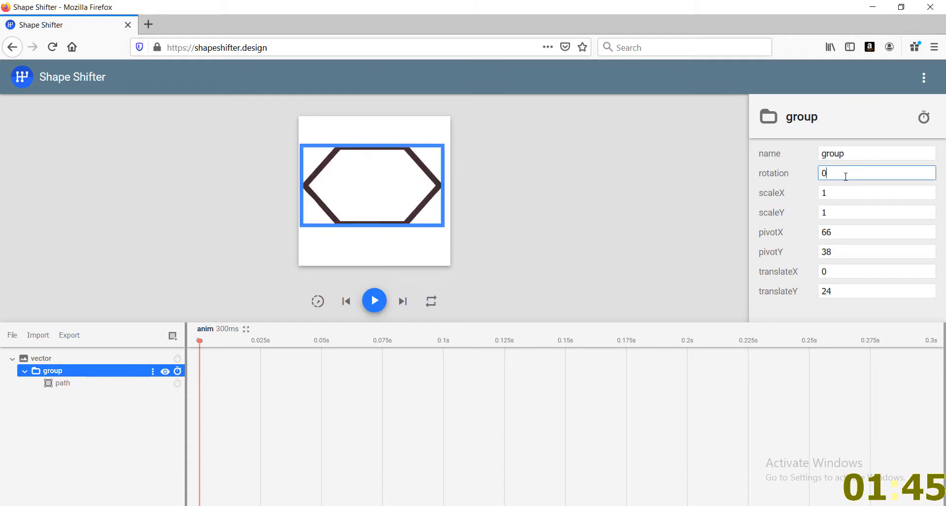
# Step: Add a rotation animation to the group and set its toValue to 360
pyautogui.click(177, 373)
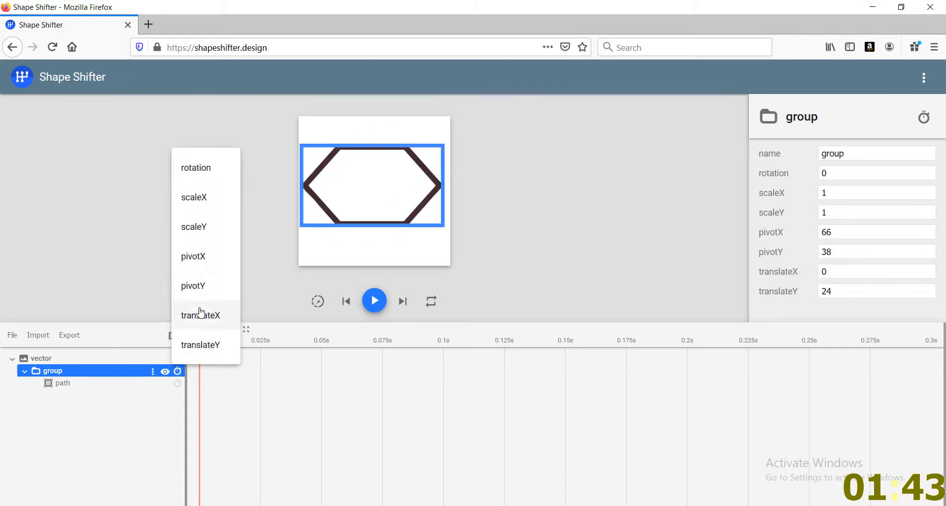
pyautogui.click(198, 168)
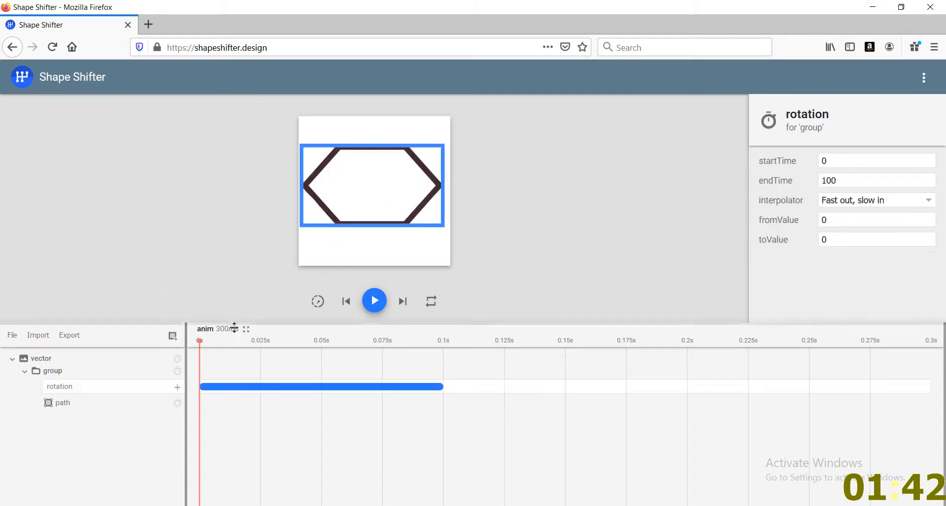
pyautogui.click(826, 240)
pyautogui.write('36')
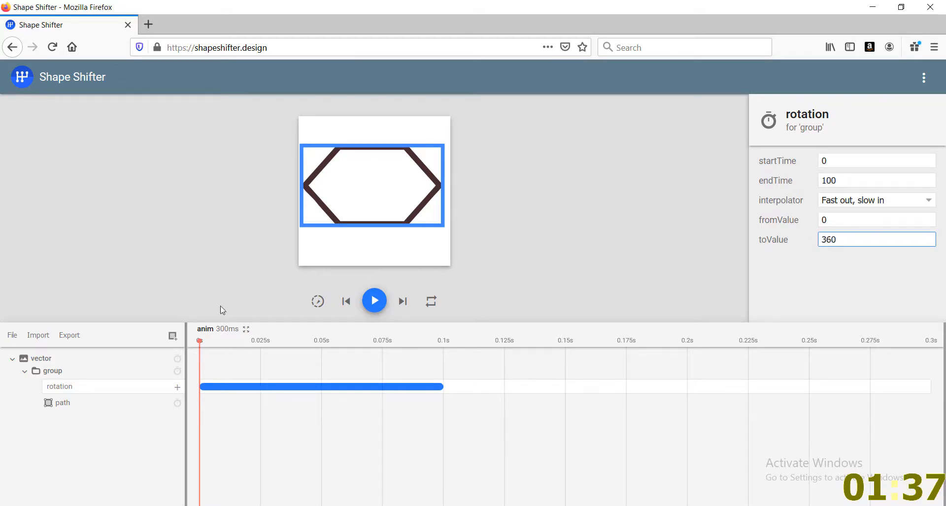
# Step: Scrub through the rotation animation and play it at normal speed and in slow motion
pyautogui.click(223, 310)
pyautogui.moveTo(202, 342); pyautogui.dragTo(420, 346)
pyautogui.click(375, 302)
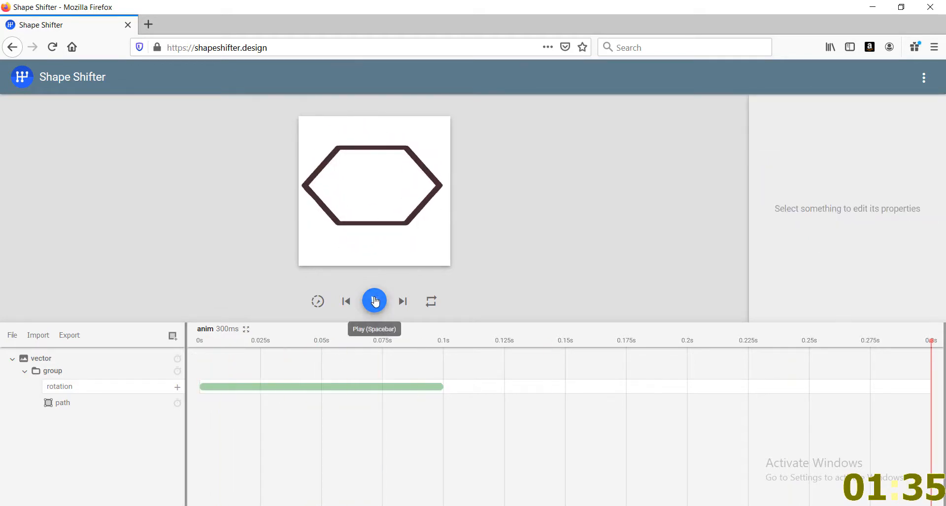
pyautogui.click(318, 301)
pyautogui.click(375, 301)
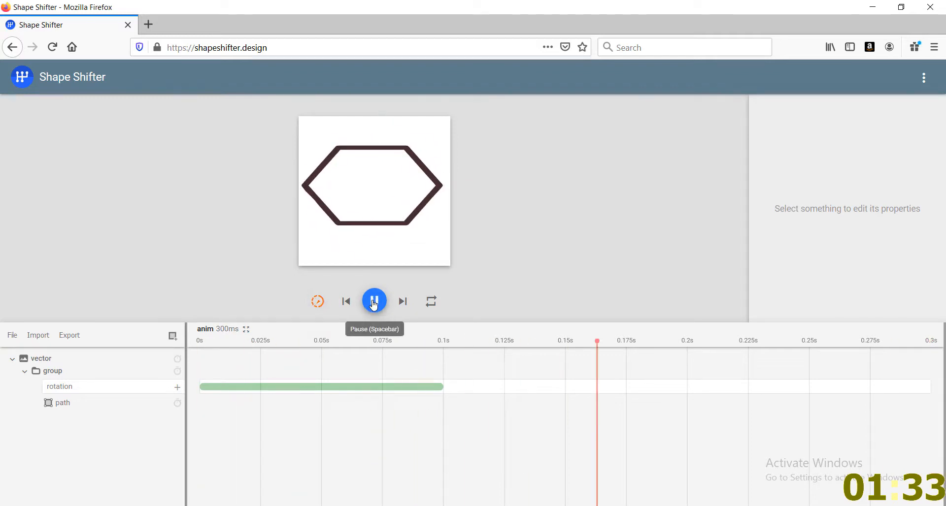
# Step: Extend the rotation animation's end time to 220 and replay it
pyautogui.click(374, 302)
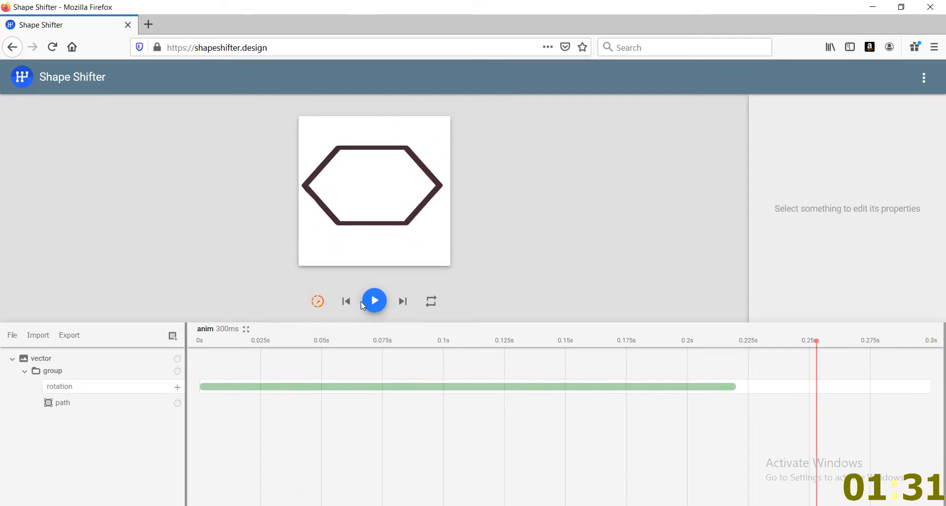
pyautogui.click(364, 303)
pyautogui.click(256, 389)
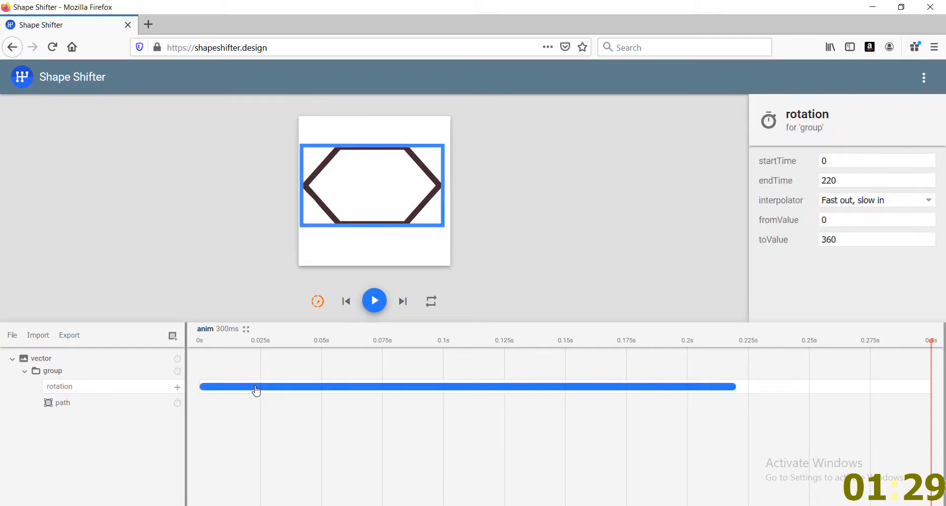
# Step: Add a pathData animation to the path layer
pyautogui.click(82, 407)
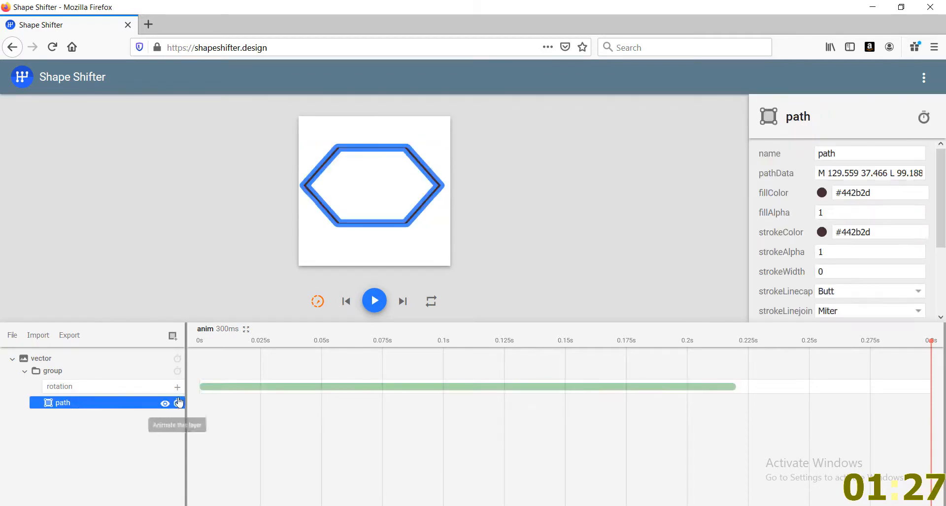
pyautogui.click(178, 403)
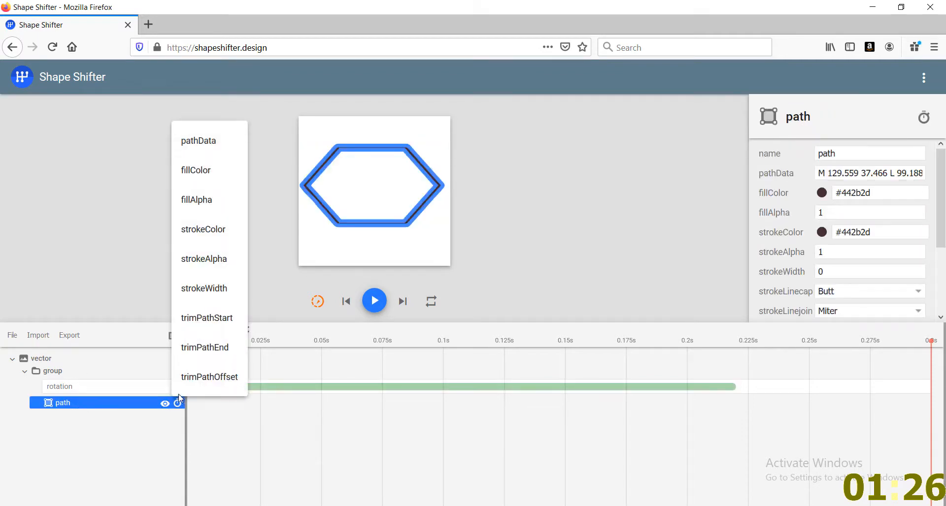
pyautogui.click(193, 143)
# Step: Delete the group's rotation animation and move the pathData animation block to start at 0
pyautogui.click(372, 388)
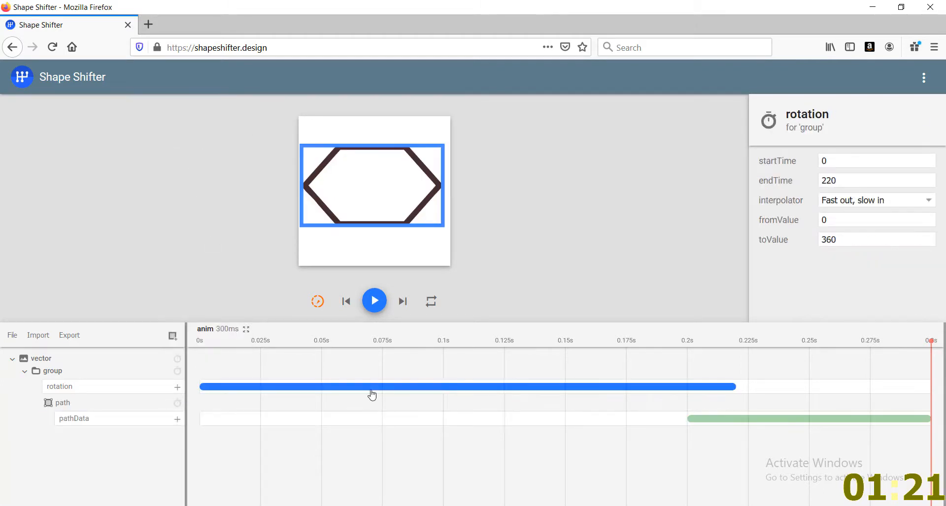
pyautogui.press('Delete')
pyautogui.moveTo(699, 407); pyautogui.dragTo(165, 401)
pyautogui.click(200, 346)
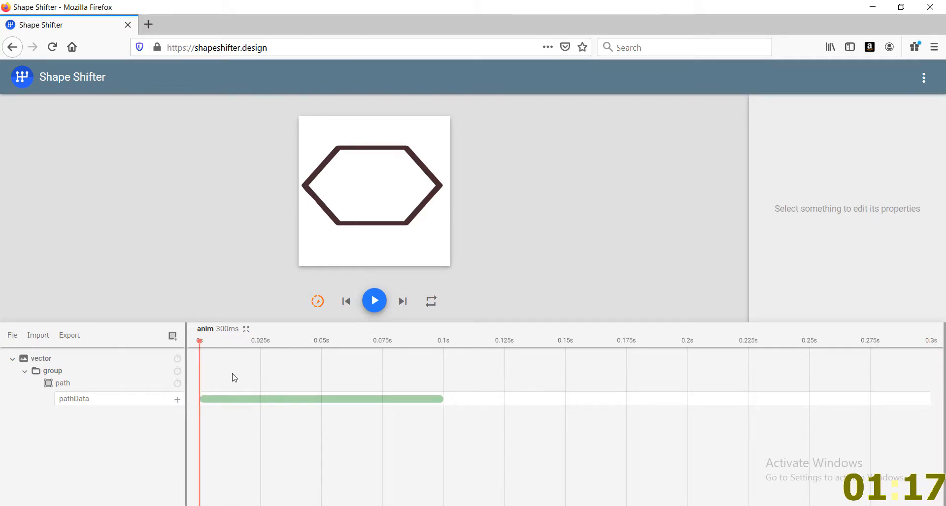
# Step: Import the hexagon SVG file as an additional layer
pyautogui.click(255, 399)
pyautogui.click(37, 336)
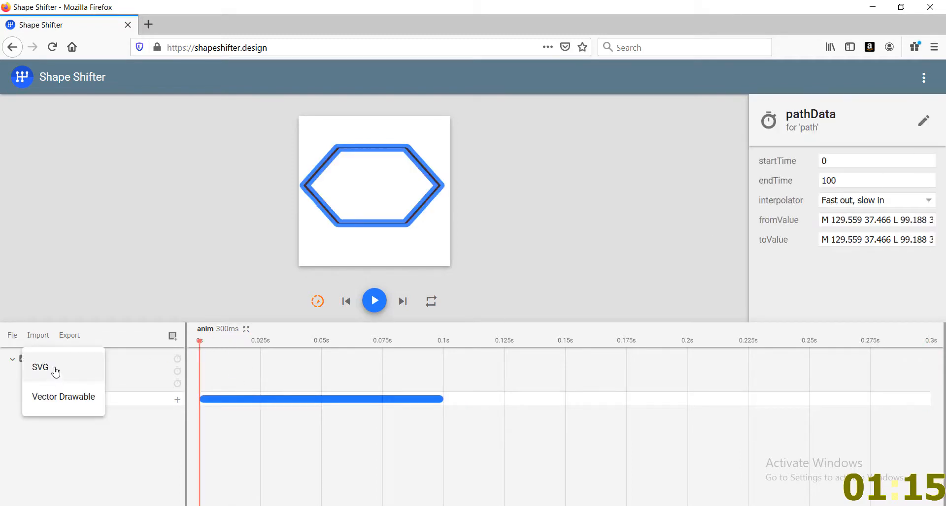
pyautogui.click(40, 367)
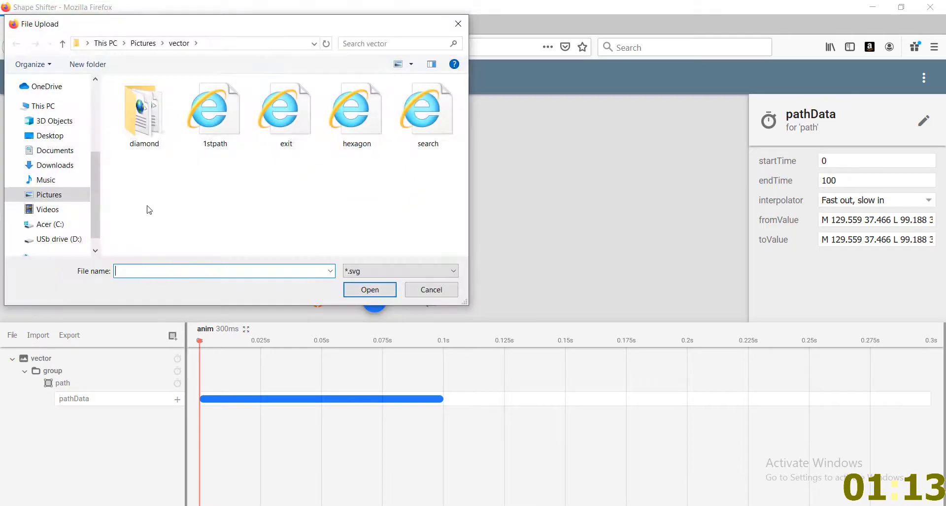
pyautogui.doubleClick(363, 115)
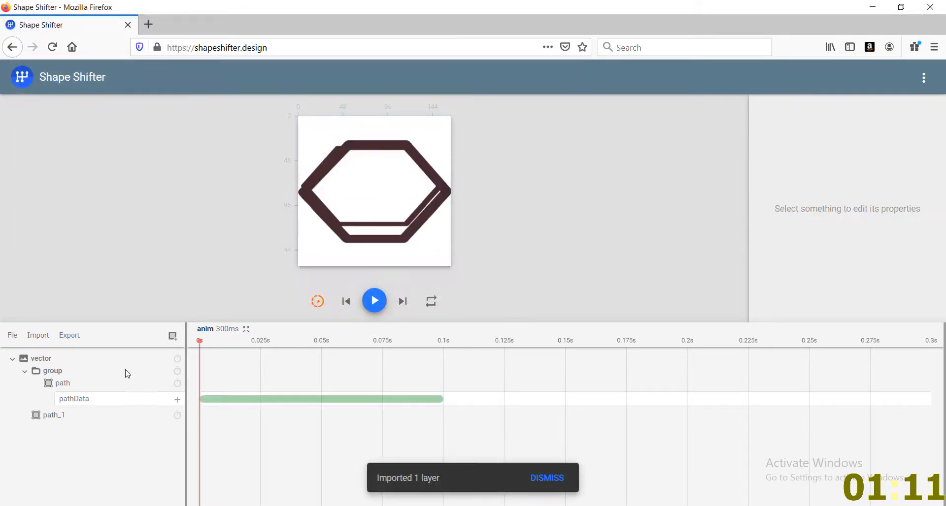
# Step: Copy the complete pathData of path_1 and delete that layer
pyautogui.click(95, 421)
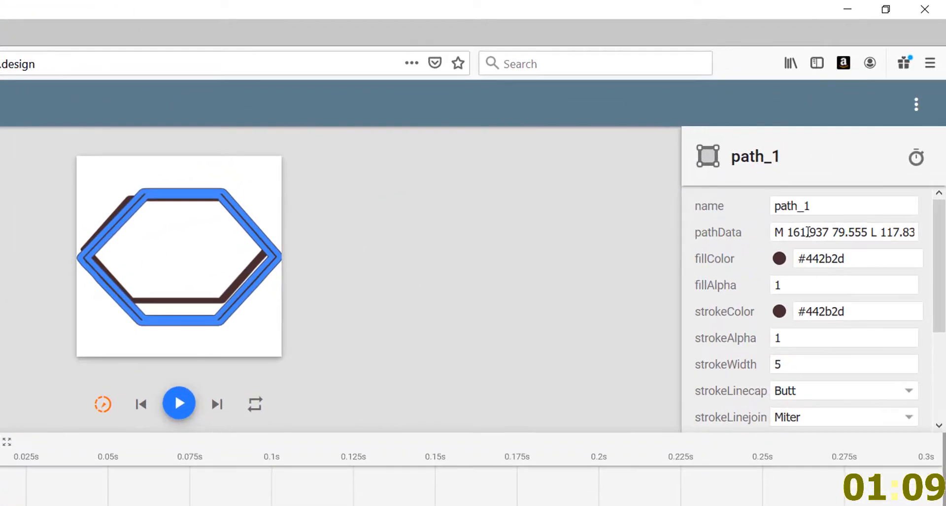
pyautogui.click(842, 173)
pyautogui.hotkey('ctrl', 'a')
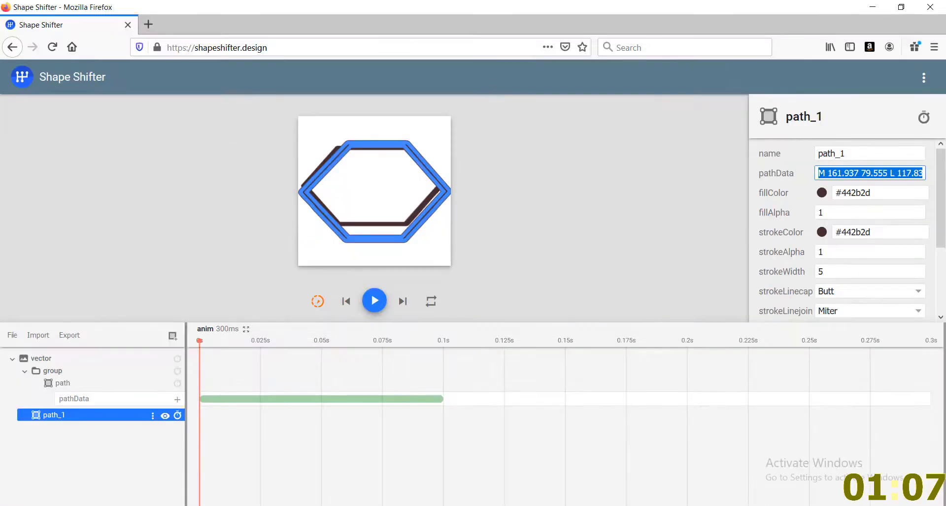
pyautogui.click(111, 418)
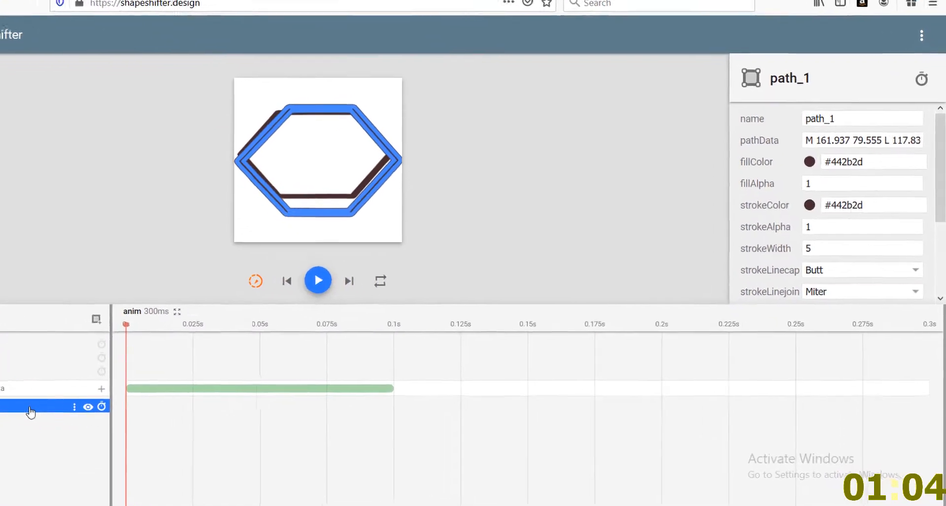
pyautogui.press('Delete')
# Step: Replace the toValue of the path's pathData animation with the copied hexagon path data
pyautogui.click(149, 386)
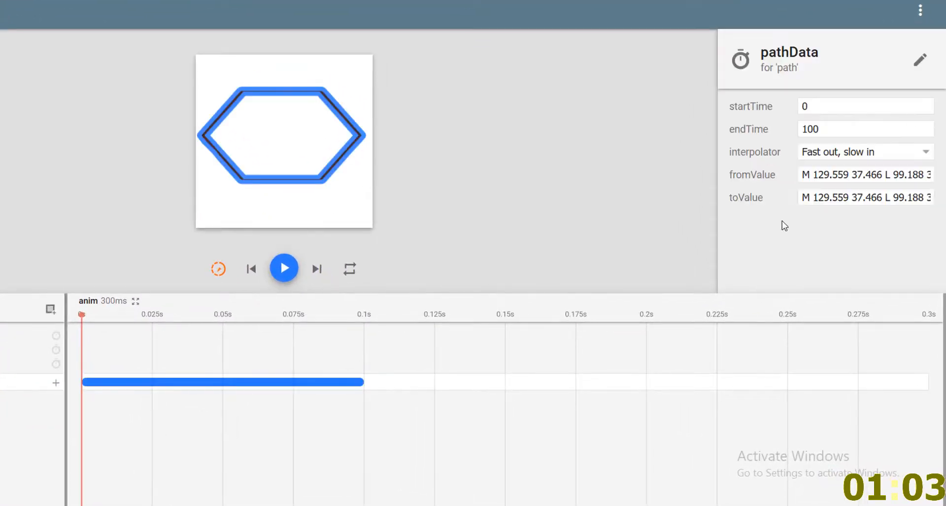
pyautogui.click(838, 197)
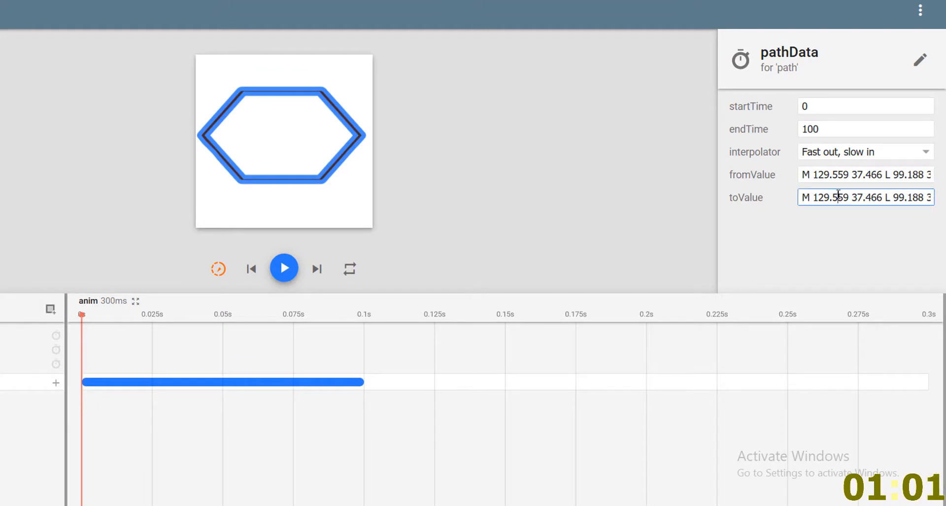
pyautogui.hotkey('ctrl', 'a')
pyautogui.hotkey('ctrl', 'v')
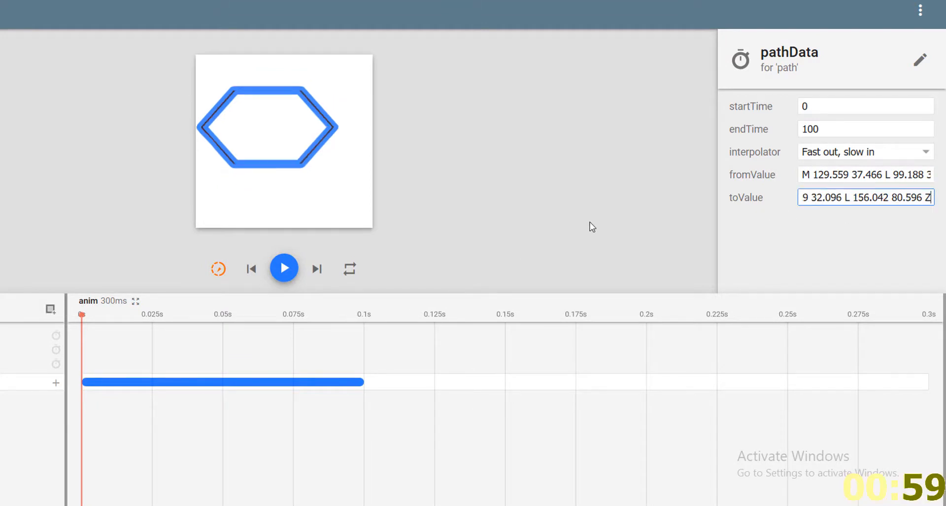
# Step: Scrub the timeline between 0 and about 0.07 s to preview the path morph
pyautogui.click(115, 352)
pyautogui.moveTo(81, 320)
pyautogui.mouseDown()
pyautogui.moveTo(353, 321)
pyautogui.moveTo(97, 317)
pyautogui.moveTo(318, 314)
pyautogui.moveTo(348, 313)
pyautogui.moveTo(82, 325)
pyautogui.mouseUp()
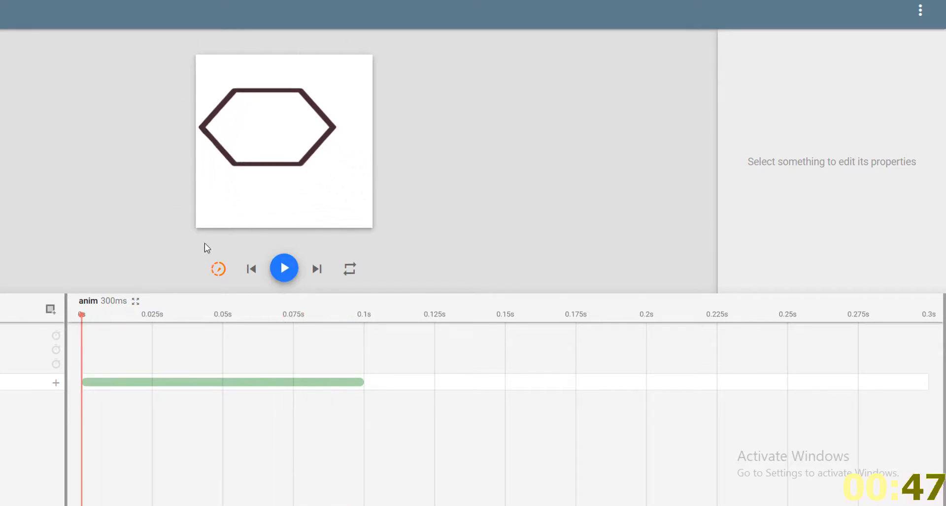
pyautogui.moveTo(82, 318); pyautogui.dragTo(274, 327)
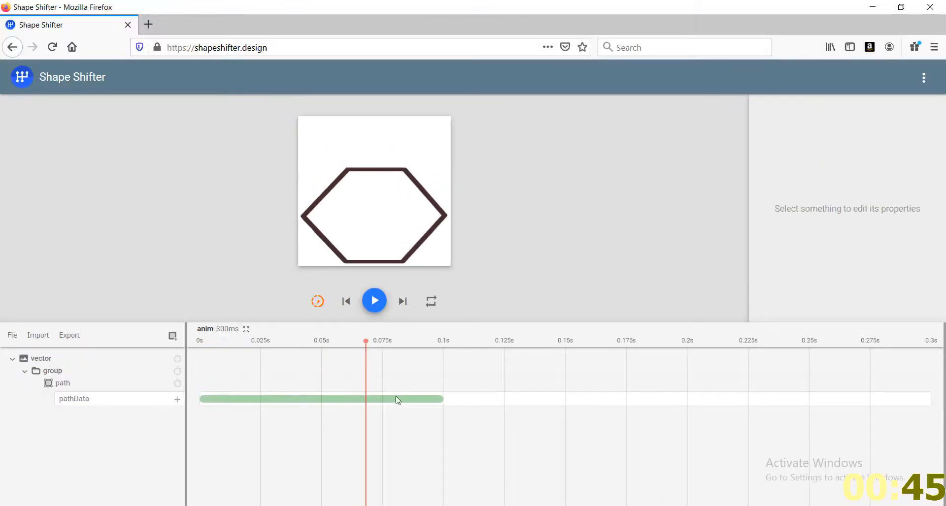
# Step: Open path morphing editing for the pathData animation, add points along the end path's edges, and leave the editor
pyautogui.click(308, 382)
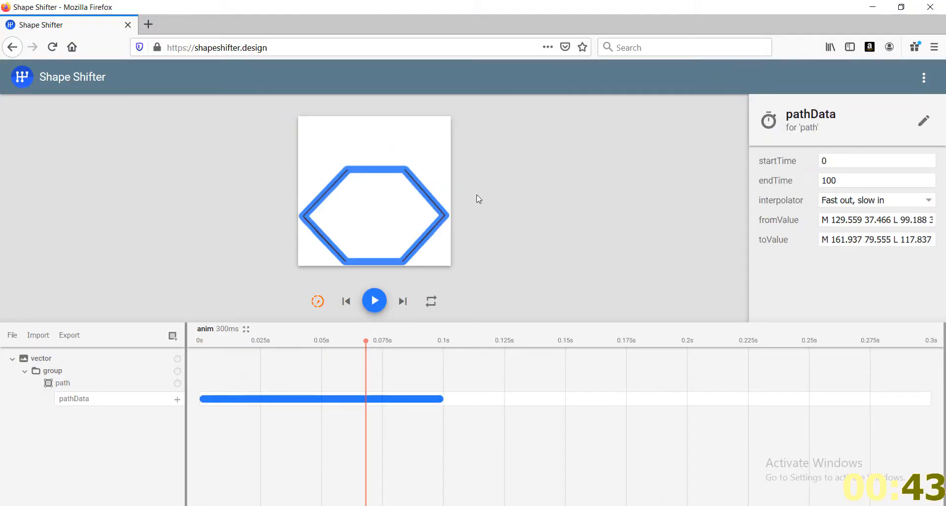
pyautogui.click(923, 121)
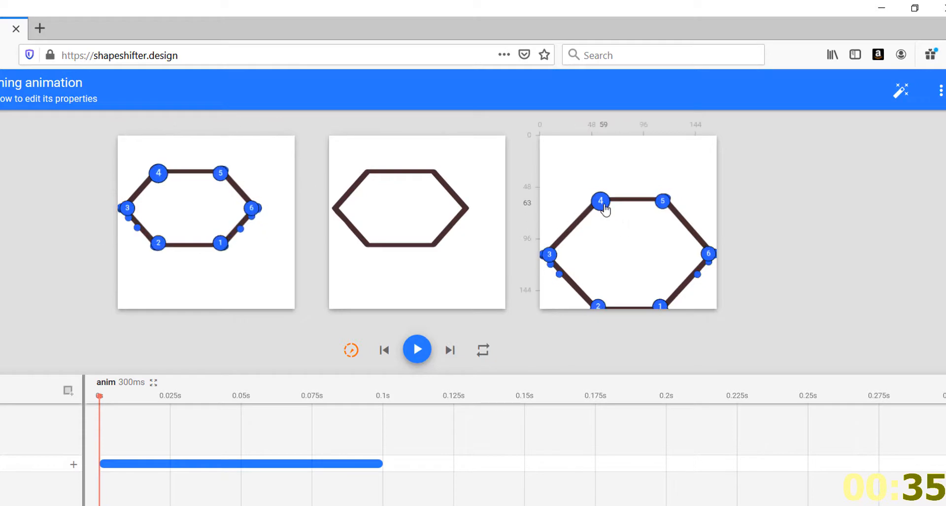
pyautogui.click(634, 200)
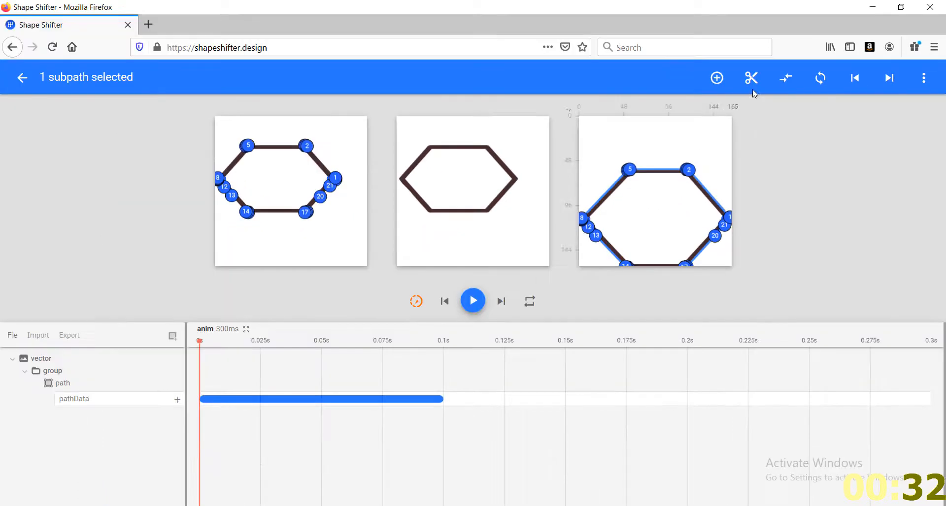
pyautogui.click(701, 90)
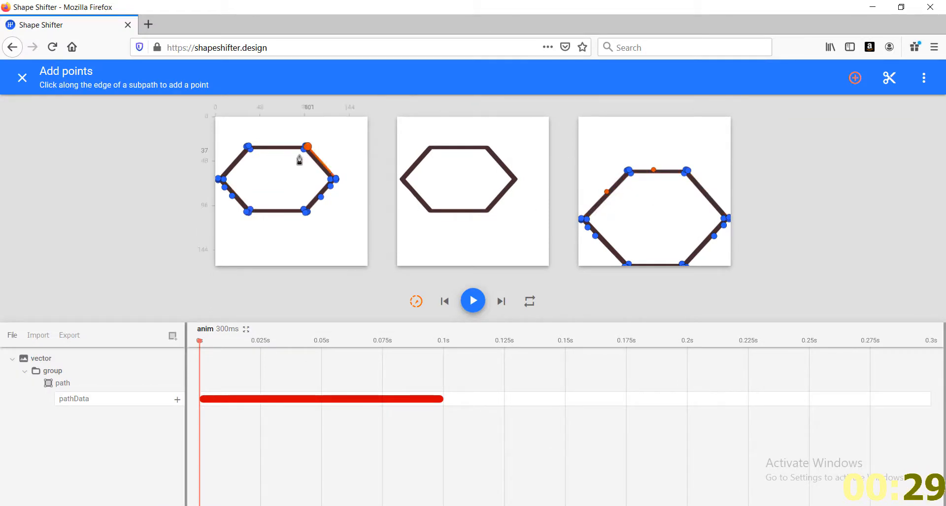
pyautogui.click(23, 77)
pyautogui.click(22, 78)
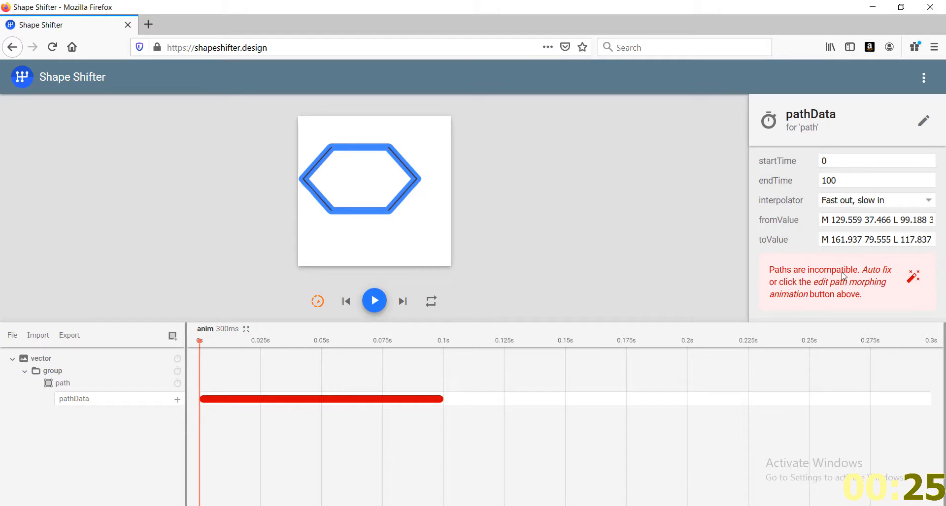
# Step: Auto fix the incompatible paths of the pathData animation and scrub through the morph
pyautogui.click(916, 285)
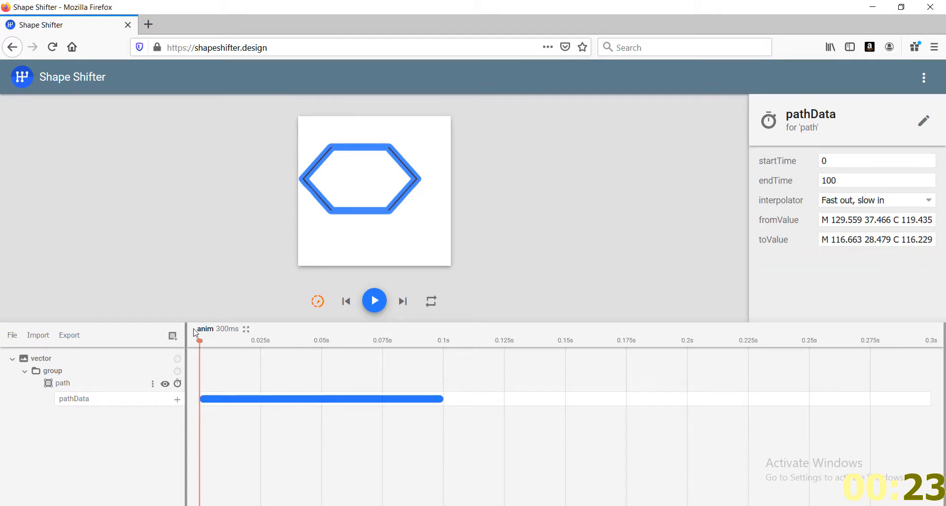
pyautogui.moveTo(203, 341)
pyautogui.mouseDown()
pyautogui.moveTo(435, 348)
pyautogui.moveTo(200, 355)
pyautogui.mouseUp()
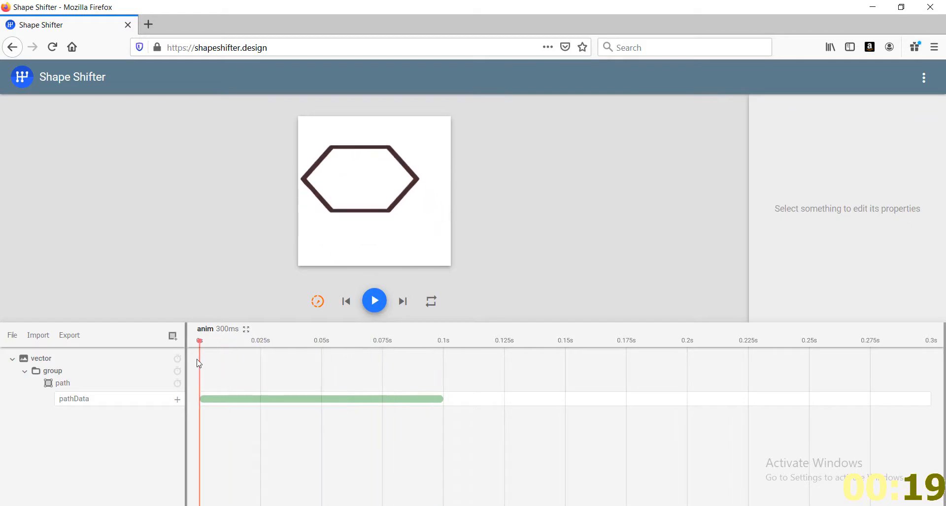
# Step: Delete the path's pathData animation and select the group layer
pyautogui.click(260, 405)
pyautogui.press('Delete')
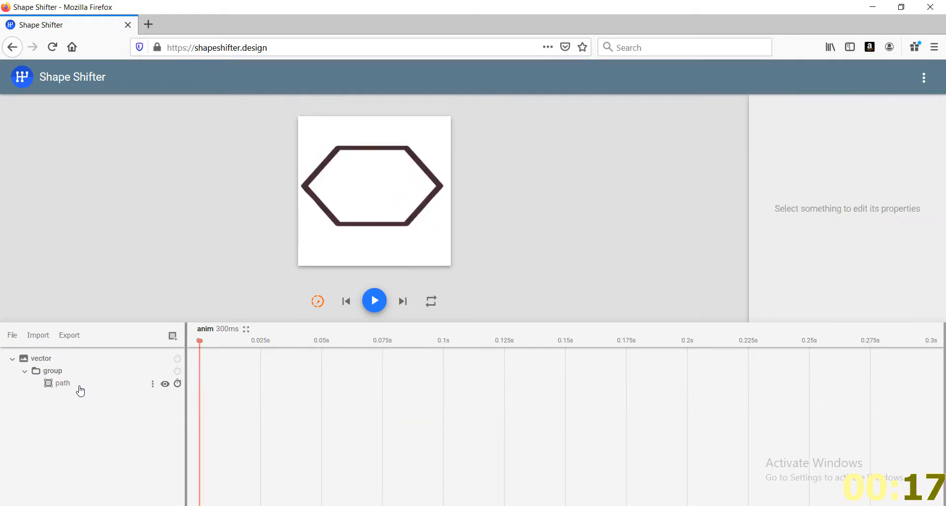
pyautogui.click(78, 389)
pyautogui.click(66, 375)
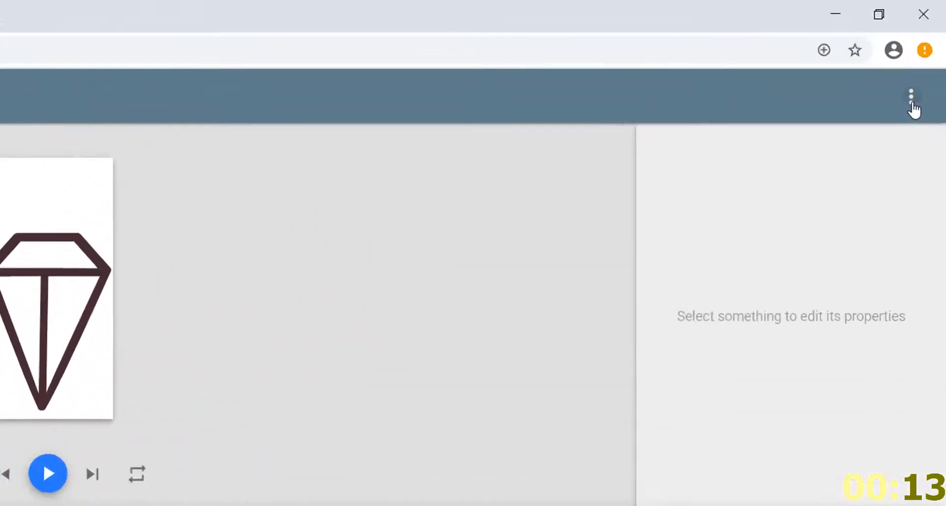
# Step: Switch to the beta version of Shape Shifter
pyautogui.click(912, 101)
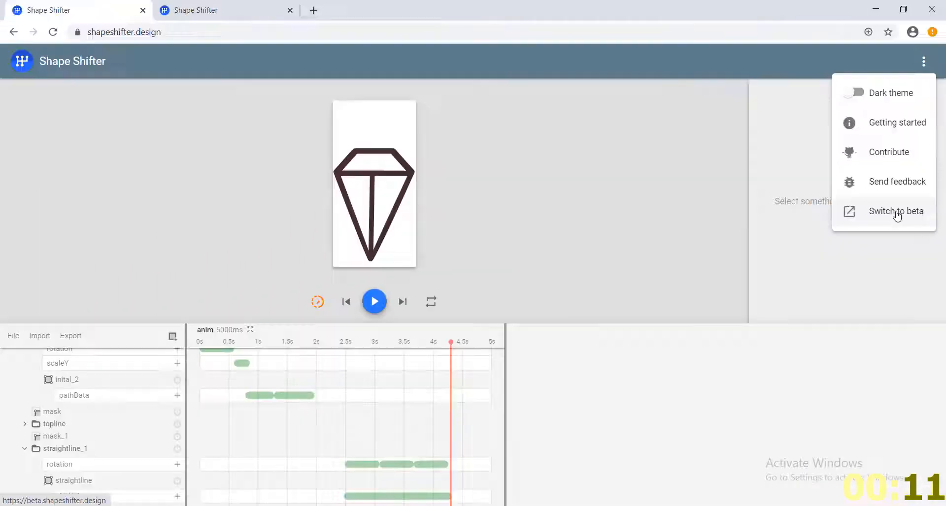
pyautogui.click(896, 214)
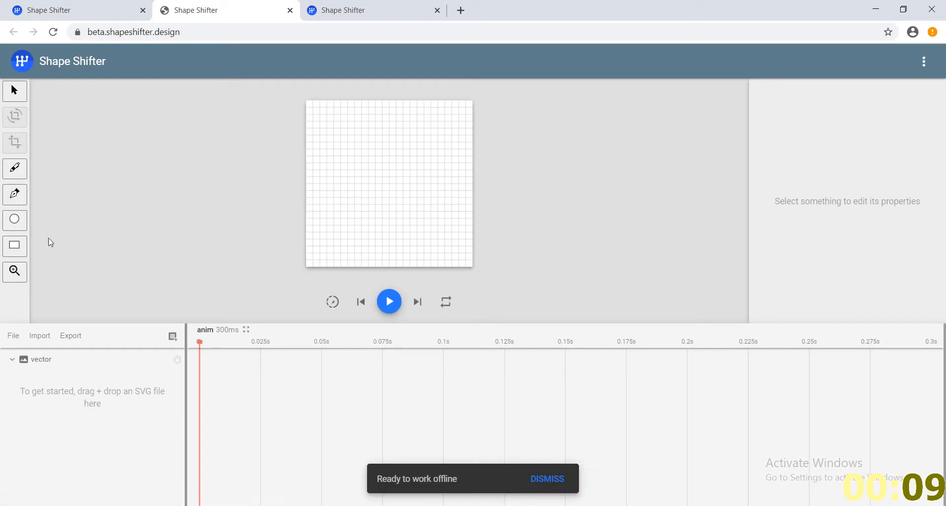
# Step: Draw a closed four-sided path on the upper half of the canvas with the Pen tool and a rectangle beside it
pyautogui.click(14, 194)
pyautogui.click(392, 136)
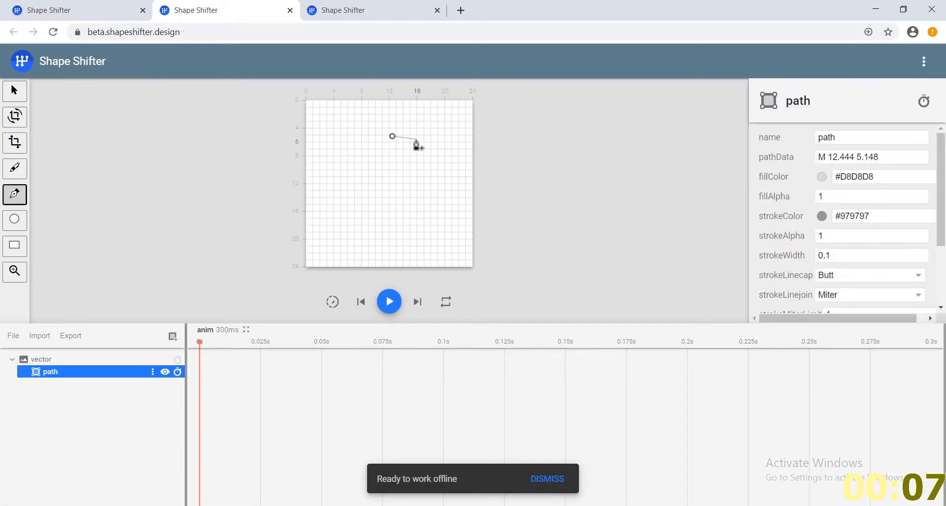
pyautogui.click(414, 181)
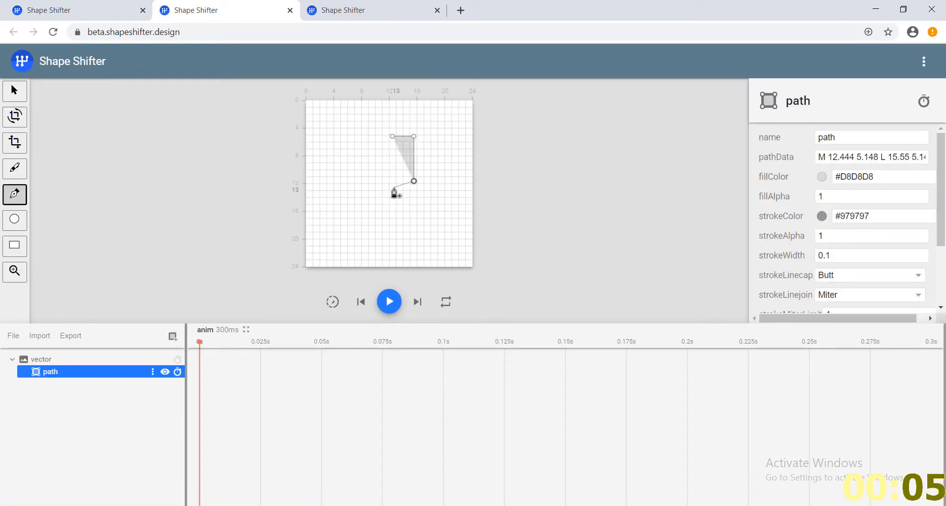
pyautogui.click(393, 137)
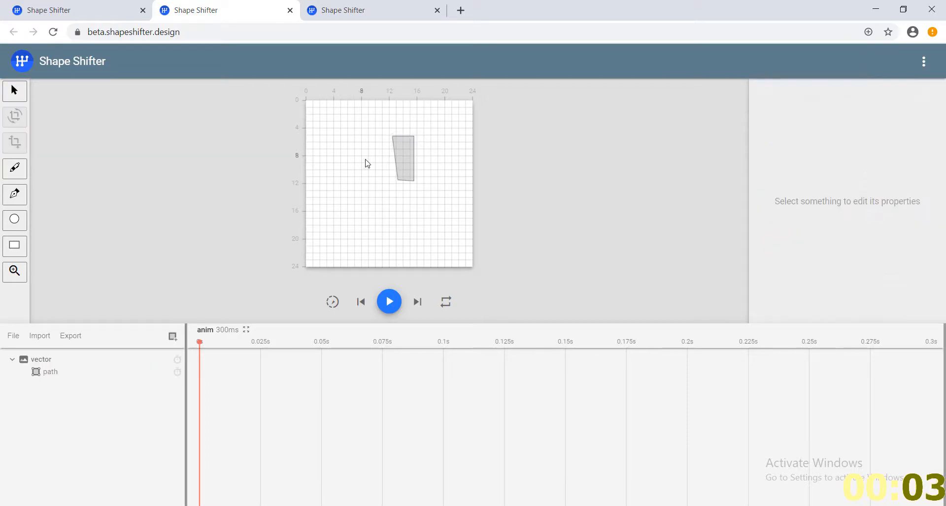
pyautogui.press('r')
pyautogui.moveTo(347, 146); pyautogui.dragTo(366, 205)
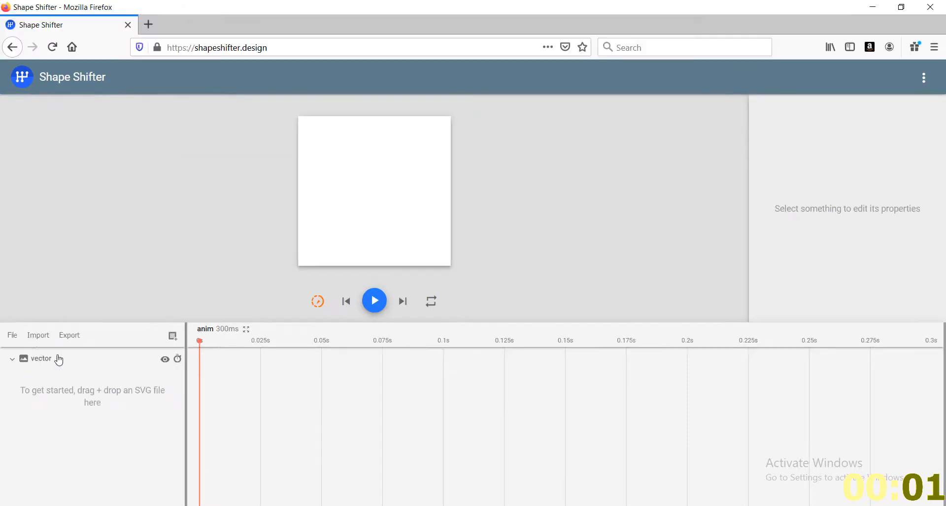
# Step: Import the file initial from the diamond folder as a vector drawable into the empty project in Firefox
pyautogui.click(39, 335)
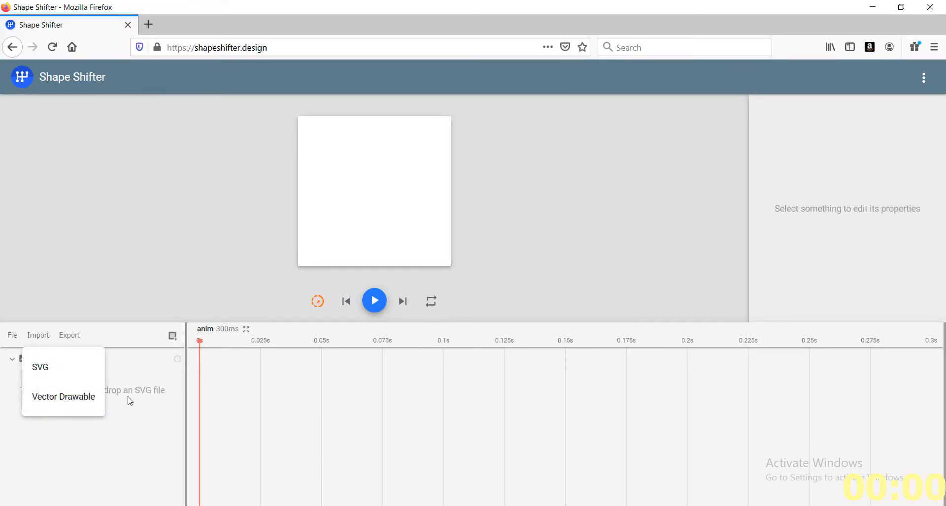
pyautogui.click(65, 336)
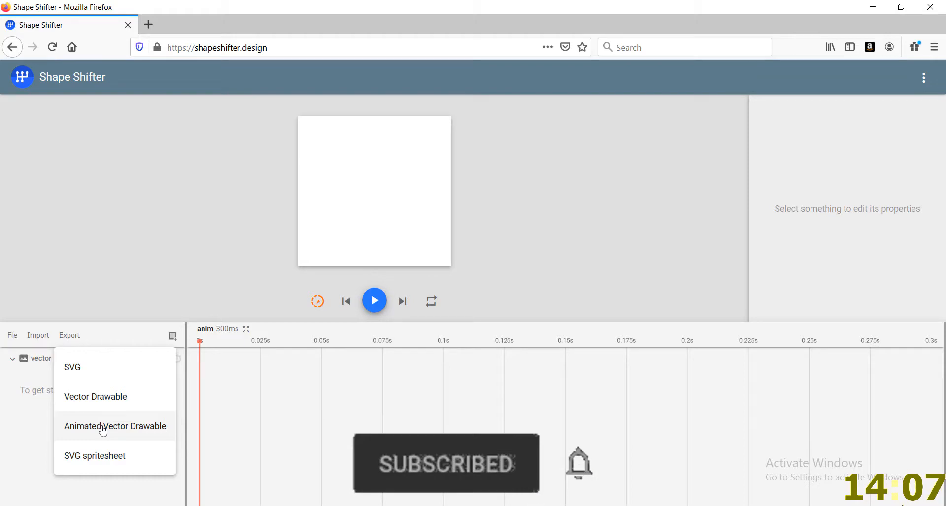
pyautogui.click(38, 339)
pyautogui.click(38, 339)
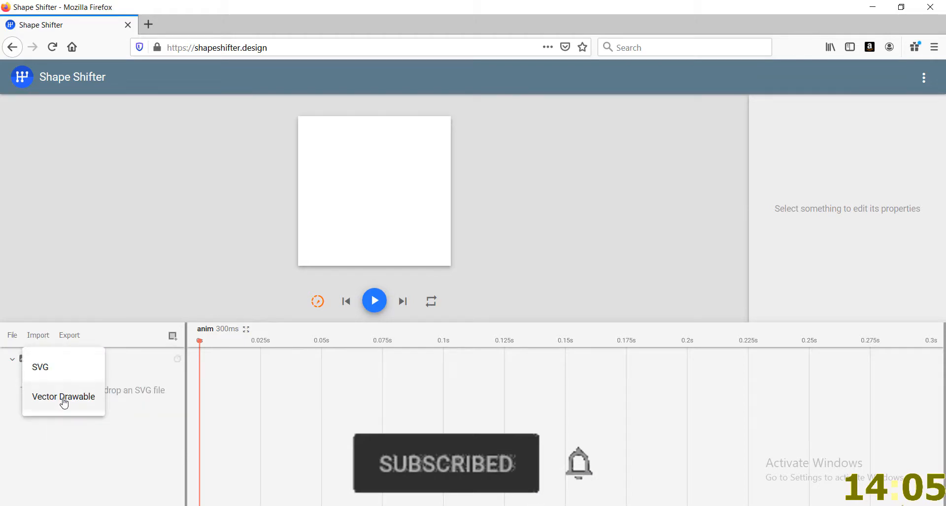
pyautogui.click(64, 397)
pyautogui.doubleClick(147, 131)
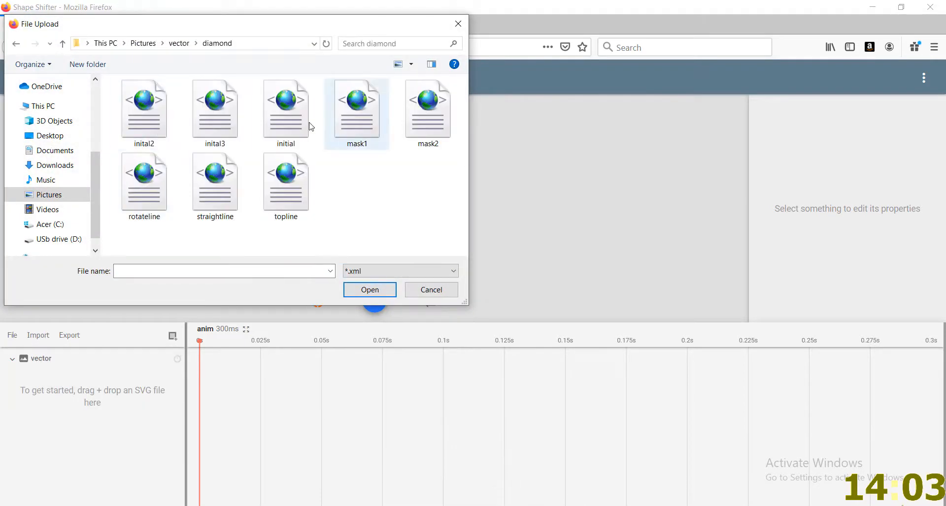
pyautogui.doubleClick(284, 121)
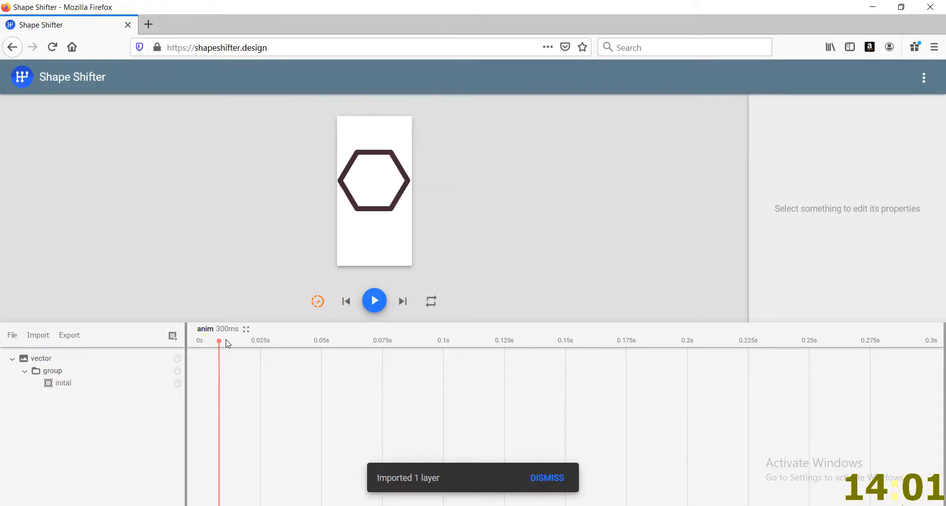
# Step: Try rotating the hexagon's group layer up to 46 and down to -8 degrees, and set its rotation back to 0
pyautogui.click(59, 372)
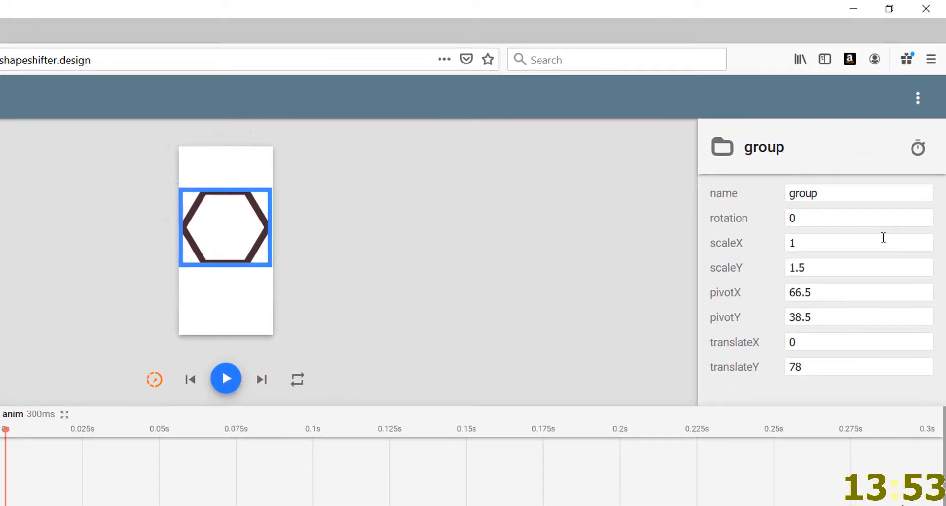
pyautogui.click(803, 220)
pyautogui.press('Up')
pyautogui.press('Up')
pyautogui.press('Up')
pyautogui.press('Up')
pyautogui.press('Up')
pyautogui.press('Up')
pyautogui.press('Up')
pyautogui.press('Up')
pyautogui.press('Up')
pyautogui.press('Up')
pyautogui.press('Up')
pyautogui.press('Up')
pyautogui.press('Up')
pyautogui.press('Up')
pyautogui.press('Up')
pyautogui.press('Up')
pyautogui.press('Up')
pyautogui.press('Up')
pyautogui.press('Up')
pyautogui.press('Up')
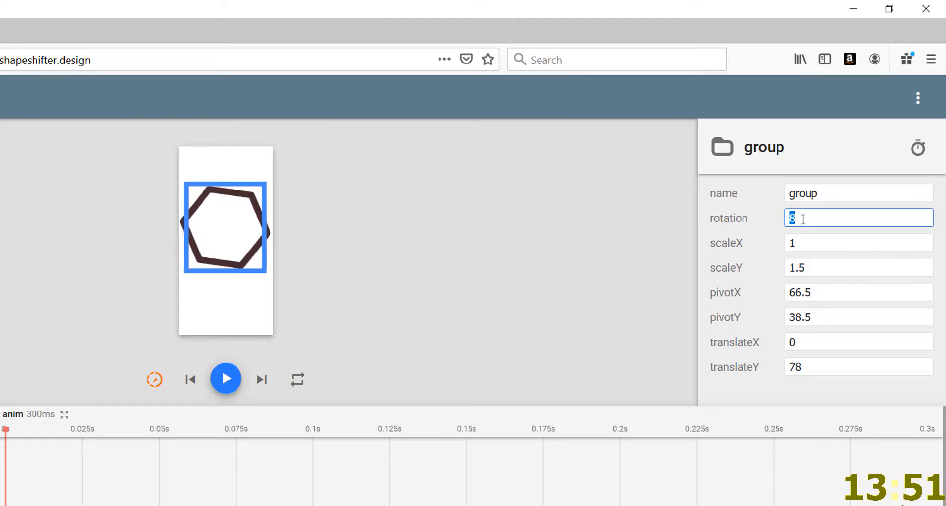
pyautogui.press('Up')
pyautogui.press('Up')
pyautogui.press('Up')
pyautogui.press('Up')
pyautogui.press('Up')
pyautogui.press('Up')
pyautogui.press('Up')
pyautogui.press('Up')
pyautogui.press('Up')
pyautogui.press('Up')
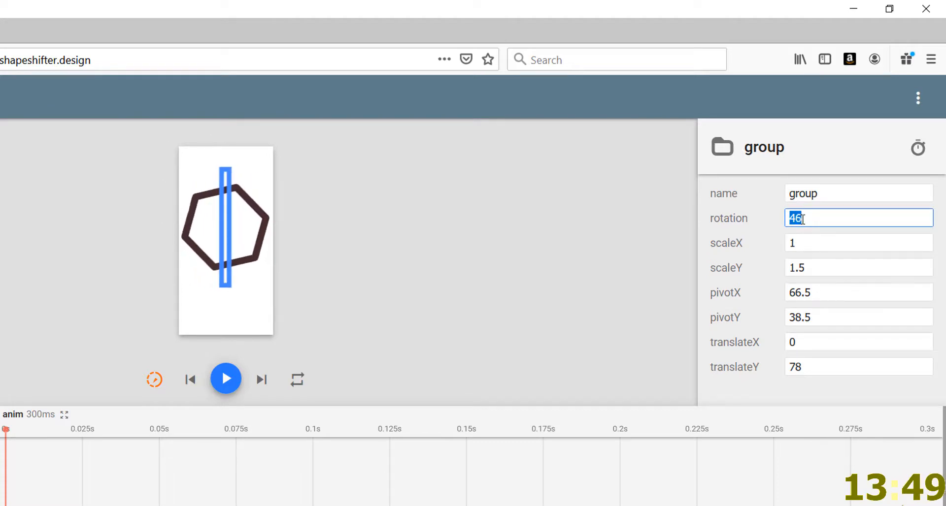
pyautogui.press('Down')
pyautogui.press('Down')
pyautogui.press('Down')
pyautogui.press('Down')
pyautogui.press('Down')
pyautogui.press('Down')
pyautogui.press('Down')
pyautogui.press('Down')
pyautogui.press('Down')
pyautogui.press('Down')
pyautogui.press('Down')
pyautogui.press('Down')
pyautogui.press('Down')
pyautogui.press('Down')
pyautogui.press('Down')
pyautogui.press('Down')
pyautogui.press('Down')
pyautogui.press('Down')
pyautogui.press('Down')
pyautogui.press('Down')
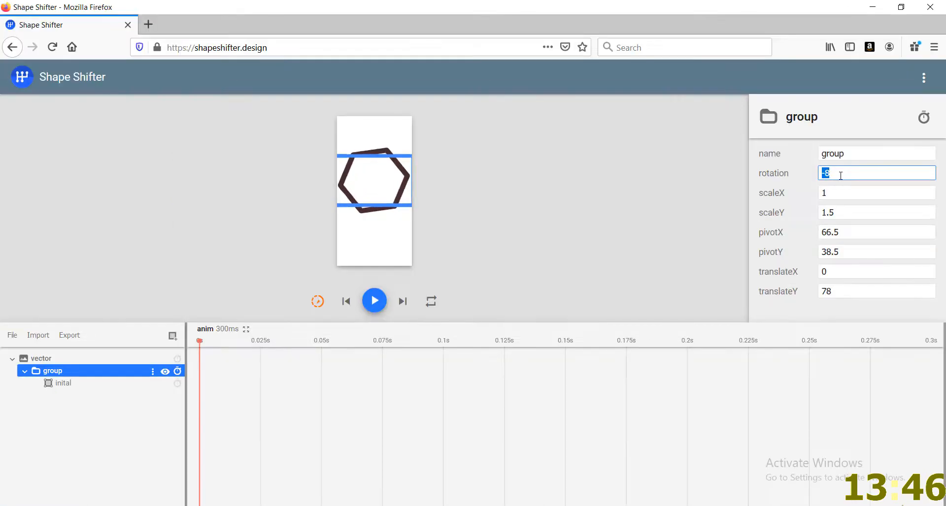
pyautogui.write('0')
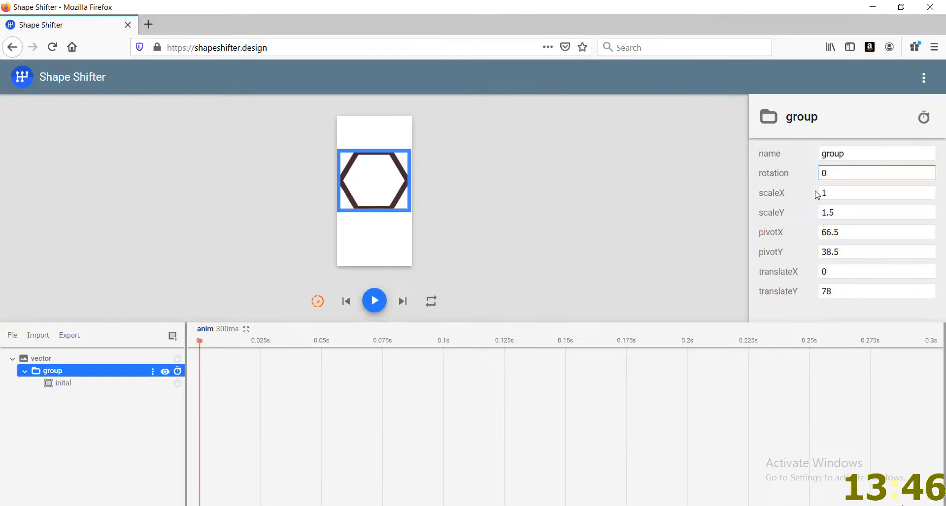
# Step: Add a rotation animation to the group with toValue 180 and move the playhead to 0.1 s
pyautogui.click(177, 371)
pyautogui.click(211, 175)
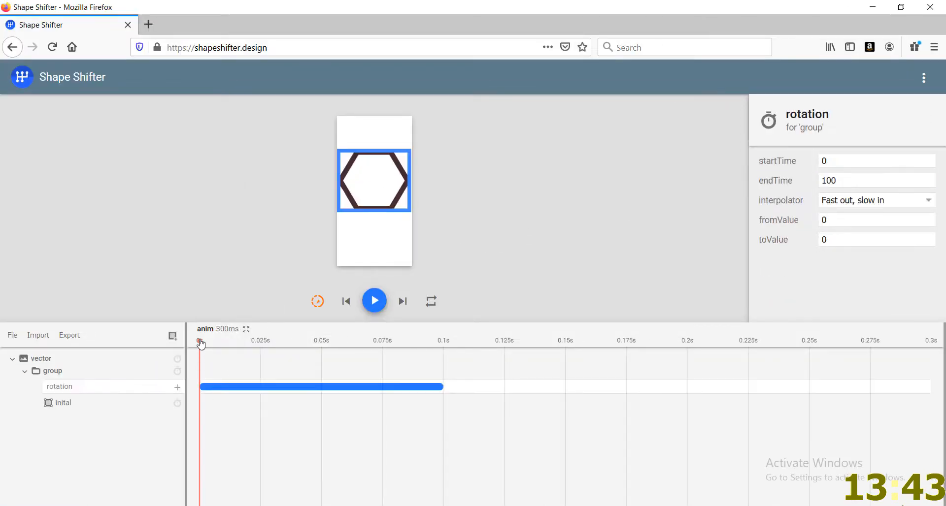
pyautogui.moveTo(238, 345); pyautogui.dragTo(236, 345)
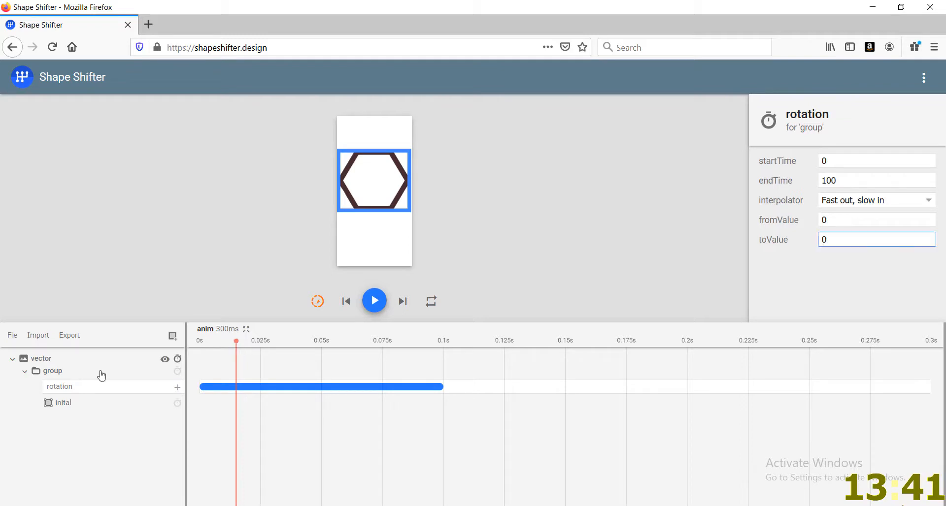
pyautogui.press('BackSpace')
pyautogui.write('2')
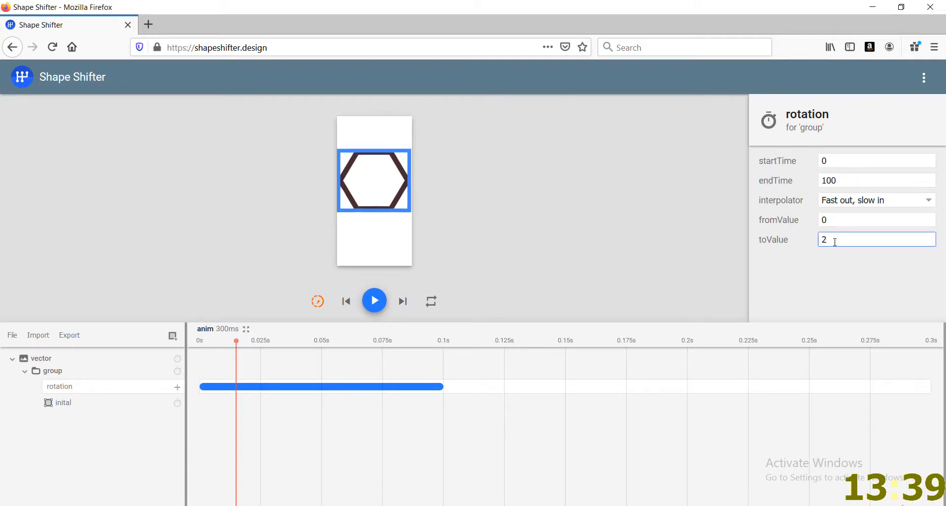
pyautogui.write('80')
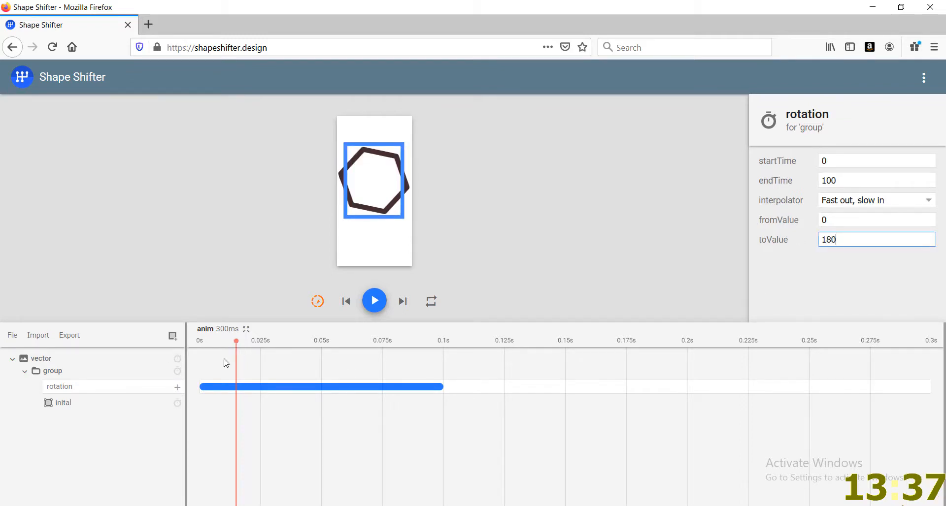
pyautogui.moveTo(236, 341); pyautogui.dragTo(443, 357)
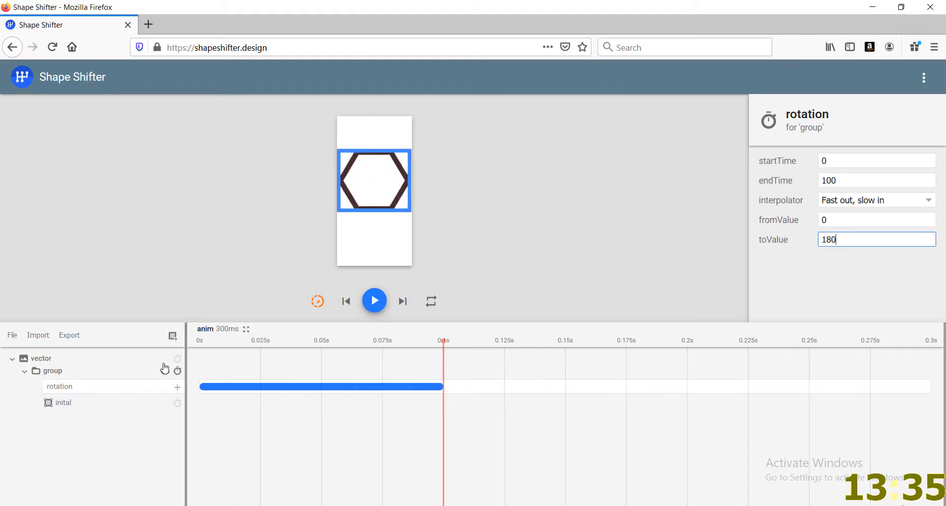
# Step: Import the vector drawables inital2 and inital3 together and hide their layers group_1 and group_2
pyautogui.click(39, 338)
pyautogui.click(73, 400)
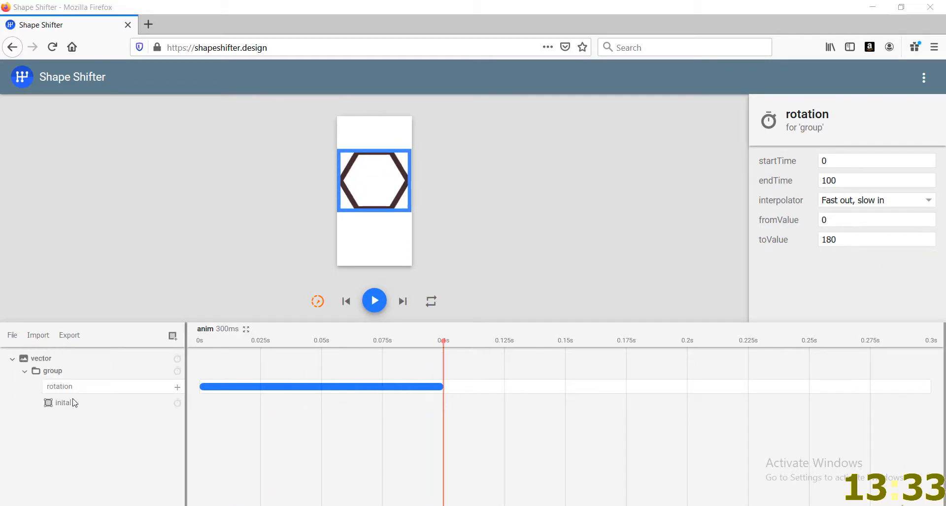
pyautogui.click(147, 125)
pyautogui.keyDown('ctrl'); pyautogui.click(211, 126); pyautogui.keyUp('ctrl')
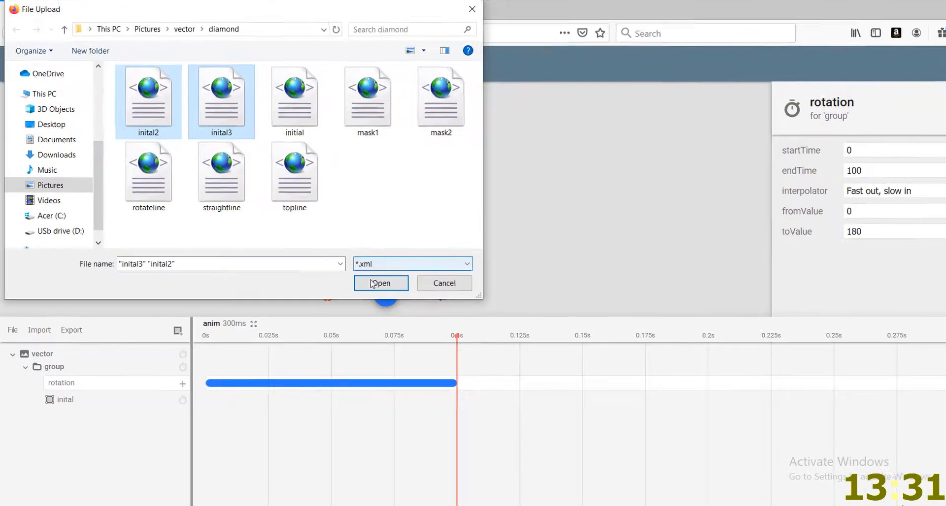
pyautogui.click(381, 283)
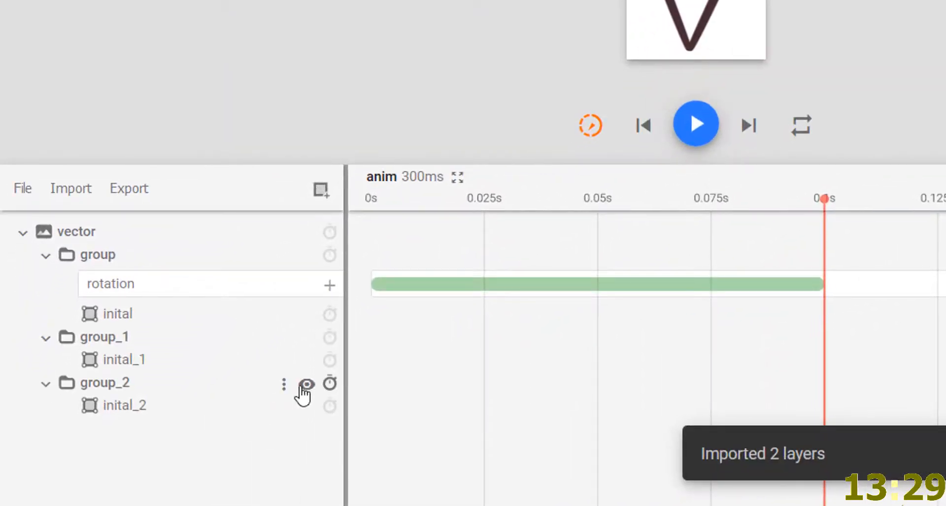
pyautogui.click(306, 338)
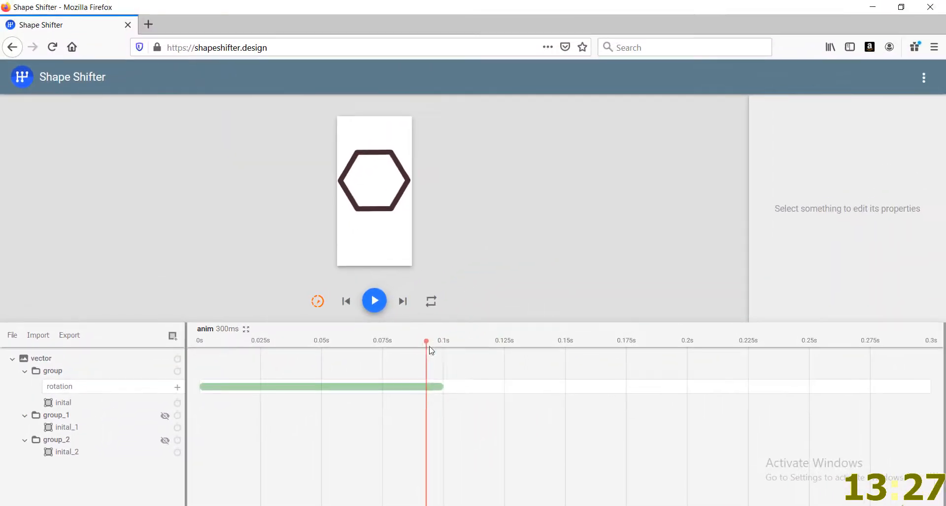
# Step: Add a scaleY animation to the group starting at 0.1 s with toValue 1, and scrub through it
pyautogui.moveTo(430, 348); pyautogui.dragTo(443, 348)
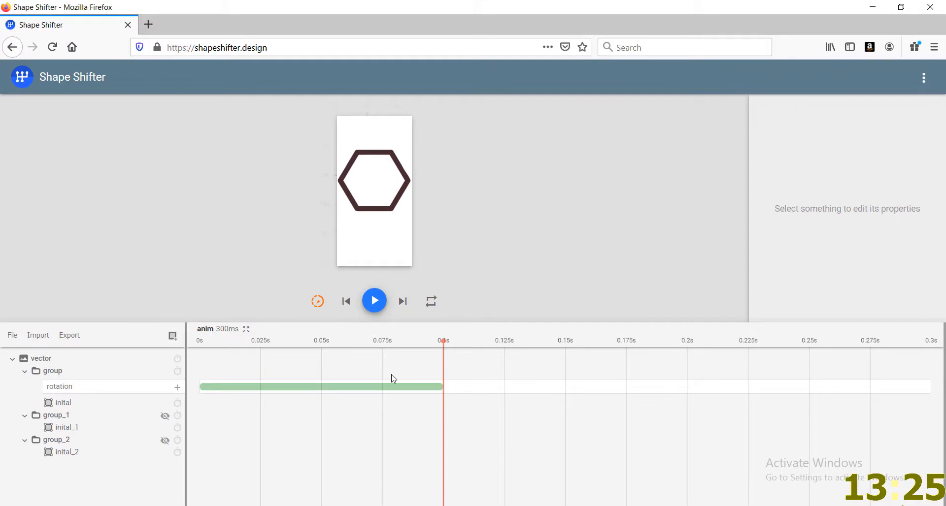
pyautogui.click(178, 373)
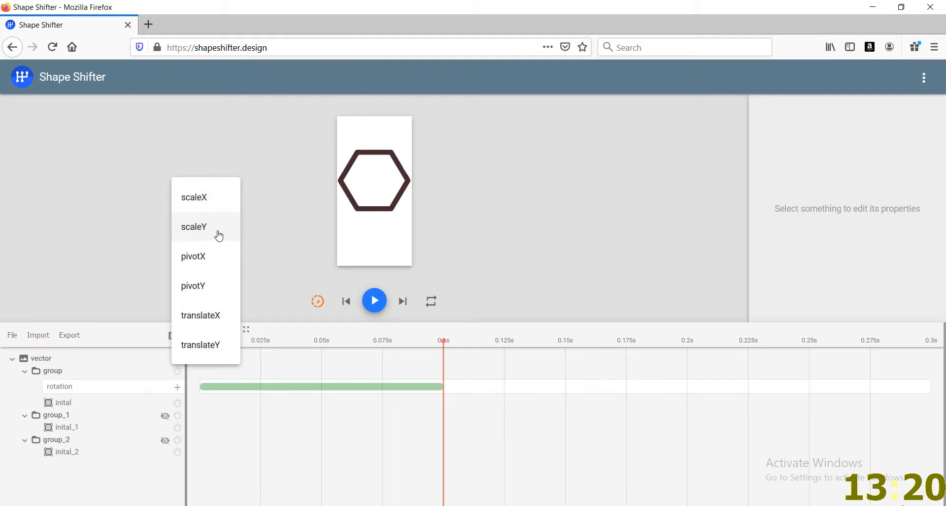
pyautogui.click(219, 237)
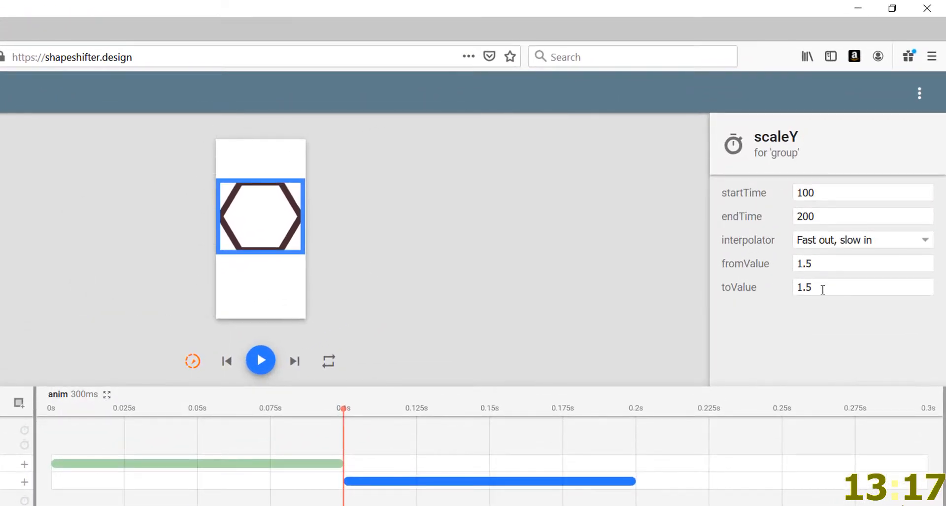
pyautogui.click(820, 287)
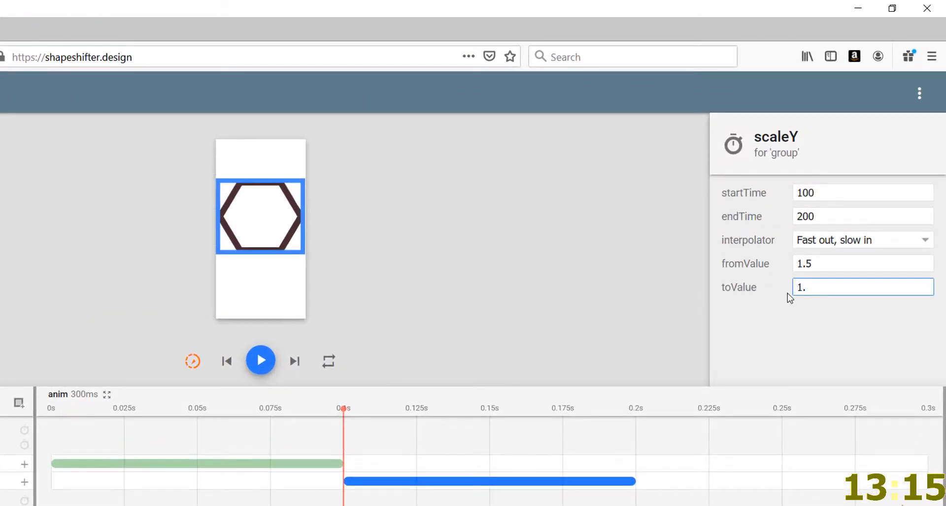
pyautogui.moveTo(342, 417); pyautogui.dragTo(522, 413)
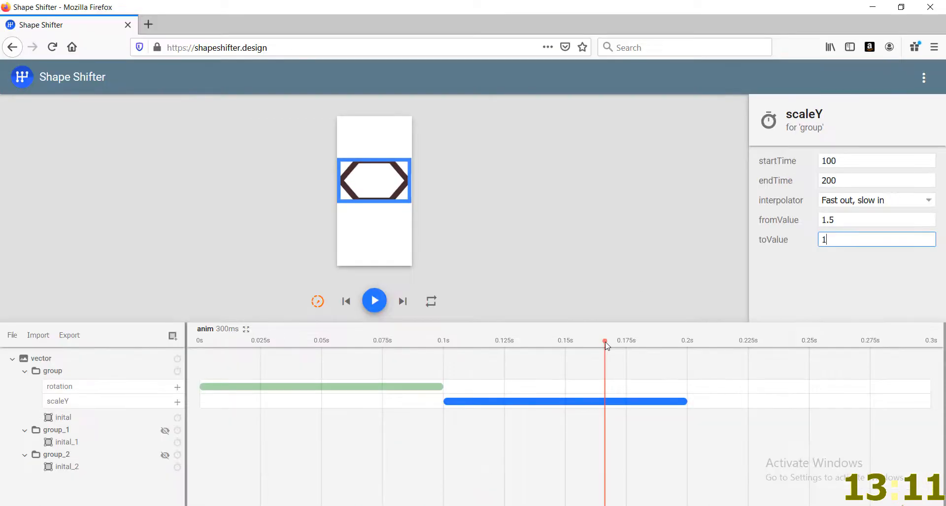
# Step: Set the endTime of the group's rotation animation to 591
pyautogui.click(434, 386)
pyautogui.click(436, 389)
pyautogui.doubleClick(840, 180)
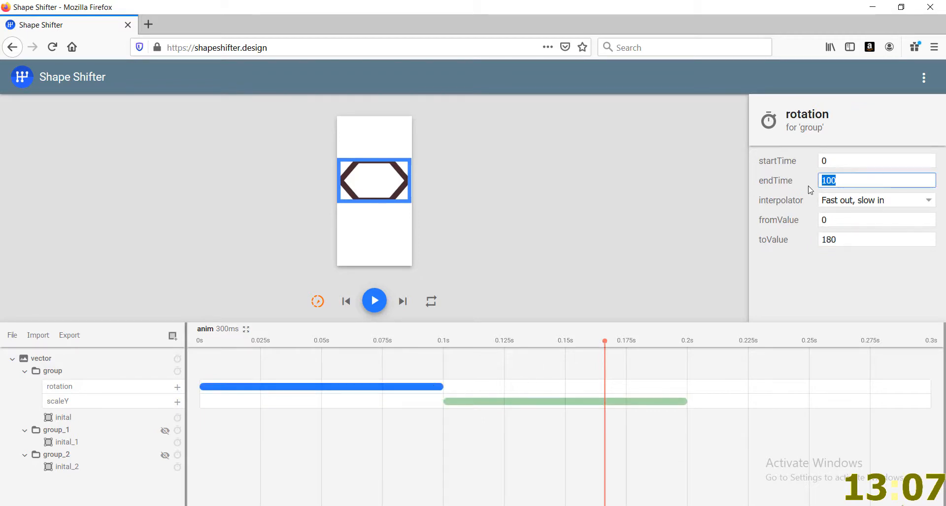
pyautogui.write('591')
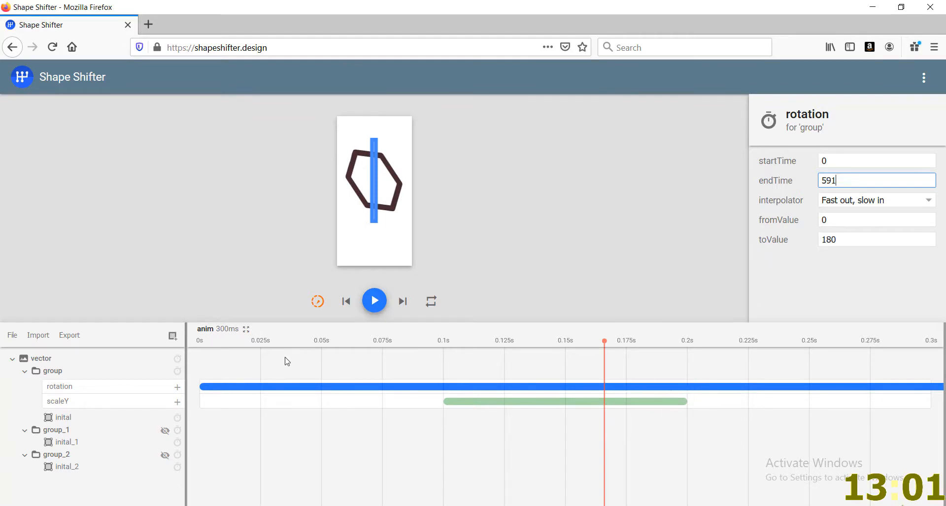
# Step: Set the duration of the anim animation to 5000 ms
pyautogui.click(231, 328)
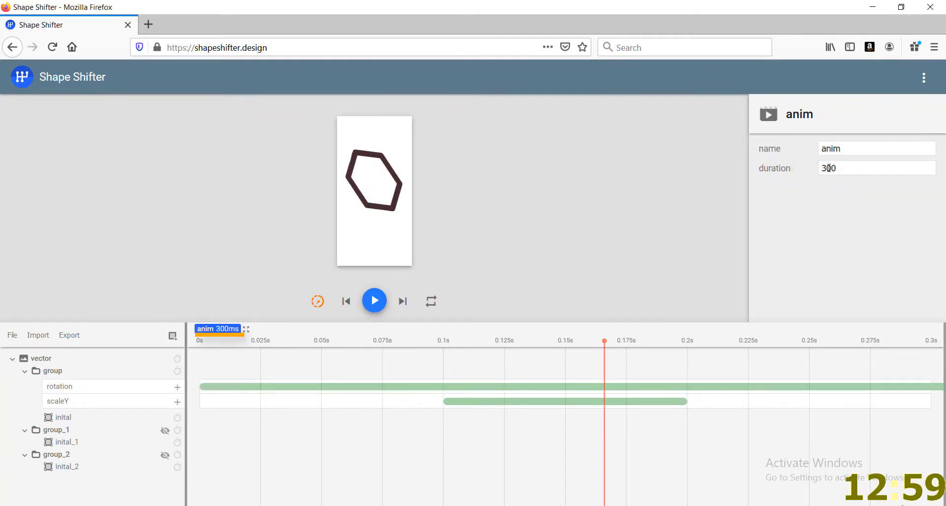
pyautogui.click(828, 168)
pyautogui.press('BackSpace')
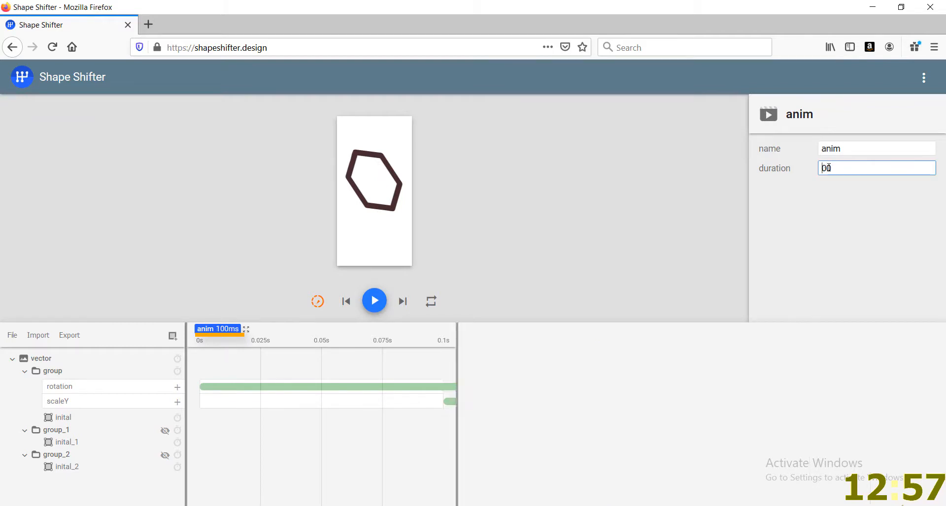
pyautogui.write('50')
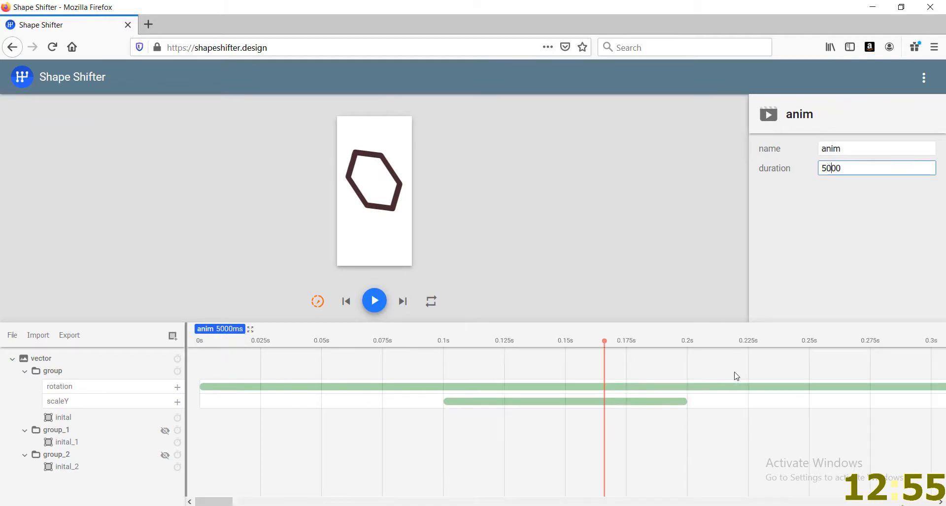
pyautogui.click(719, 387)
pyautogui.hotkey('ctrl', '-')
pyautogui.hotkey('ctrl', '-')
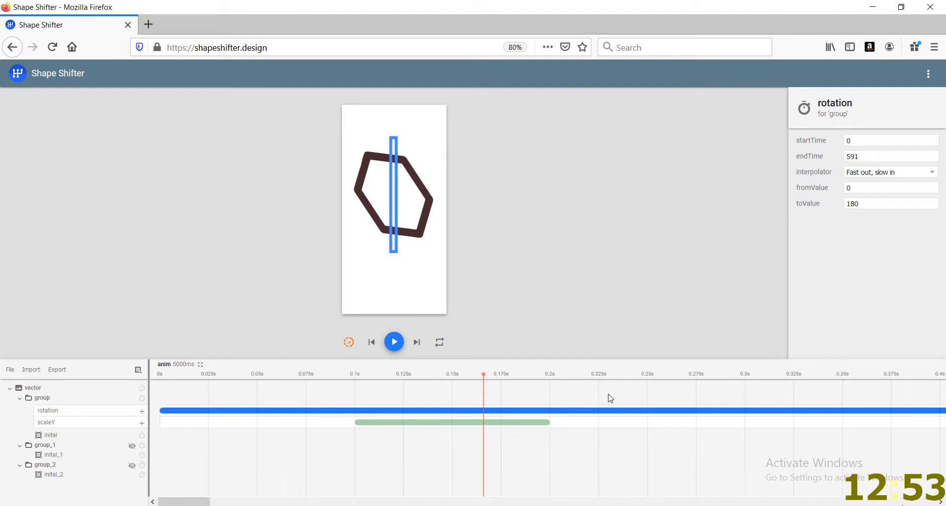
pyautogui.hotkey('ctrl', '+')
pyautogui.hotkey('ctrl', '+')
pyautogui.click(570, 397)
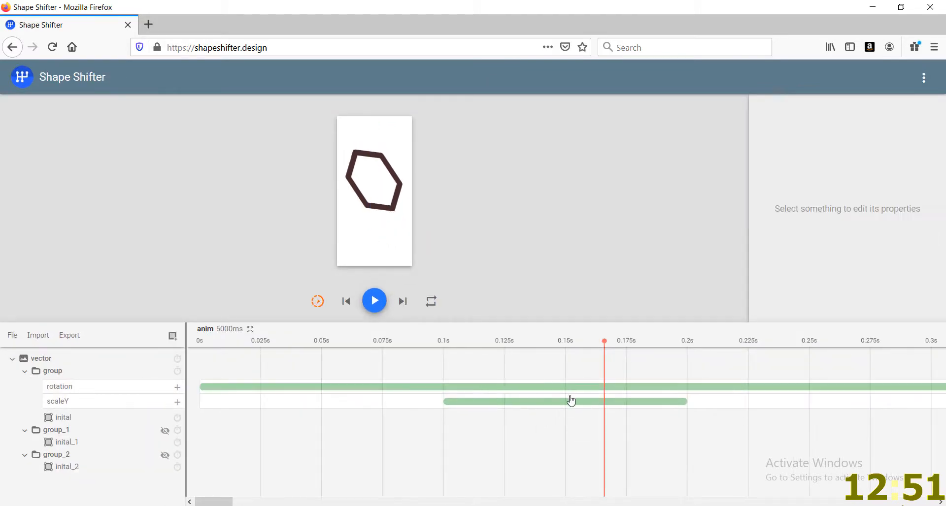
pyautogui.hotkey('ctrl', '-')
pyautogui.hotkey('ctrl', '-')
pyautogui.hotkey('ctrl', '-')
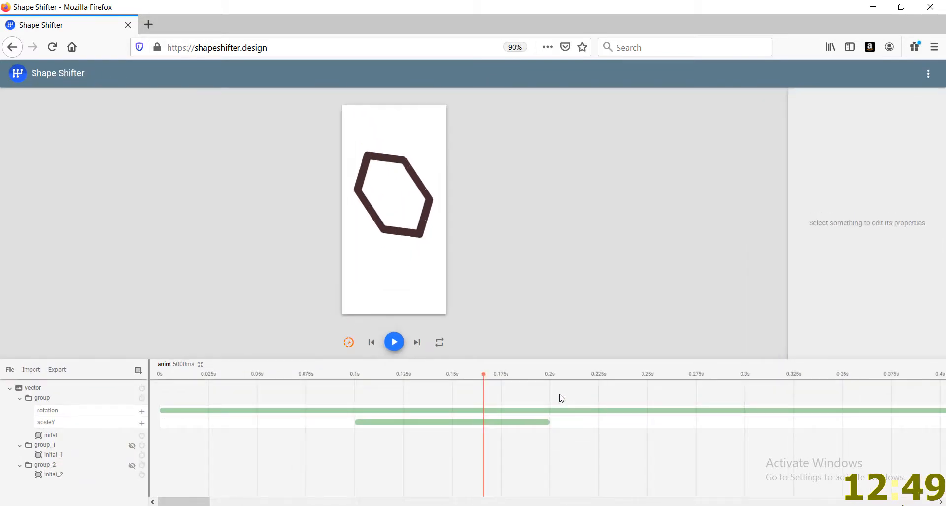
pyautogui.hotkey('ctrl', '+')
pyautogui.hotkey('ctrl', '+')
pyautogui.hotkey('ctrl', '+')
pyautogui.hotkey('ctrl', '+')
pyautogui.click(246, 505)
pyautogui.hotkey('ctrl', '-')
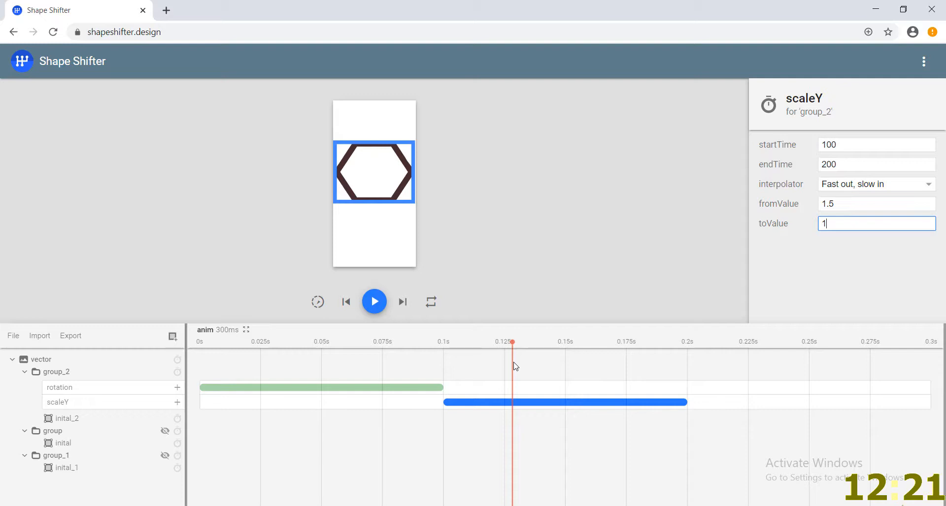
# Step: Set the endTime of group_2's rotation animation to 591
pyautogui.click(398, 388)
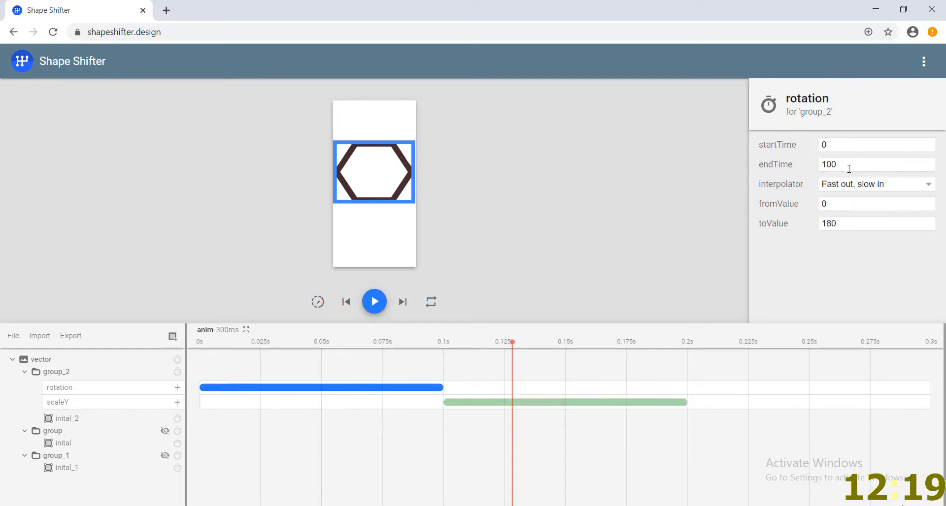
pyautogui.moveTo(848, 164); pyautogui.dragTo(820, 167)
pyautogui.write('591')
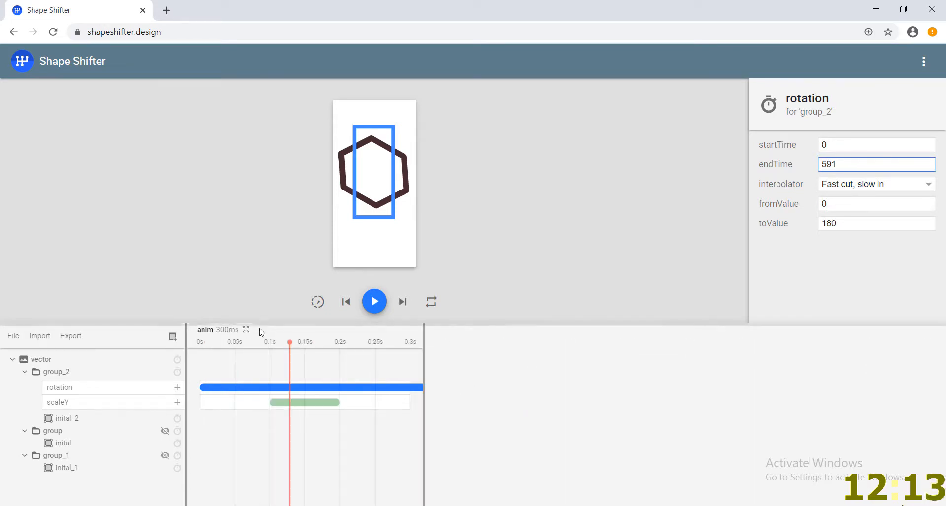
# Step: Set the total duration of anim to 5000 ms
pyautogui.click(234, 336)
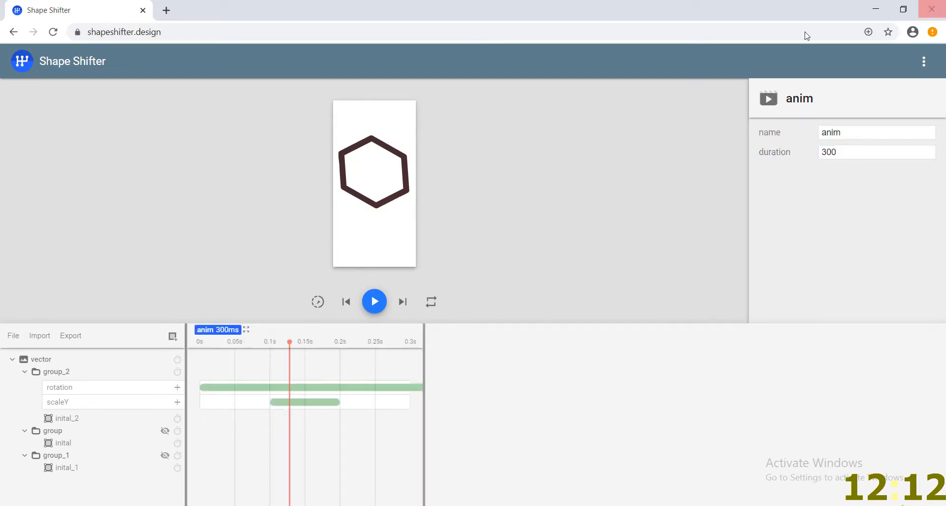
pyautogui.click(825, 154)
pyautogui.press('BackSpace')
pyautogui.write('50')
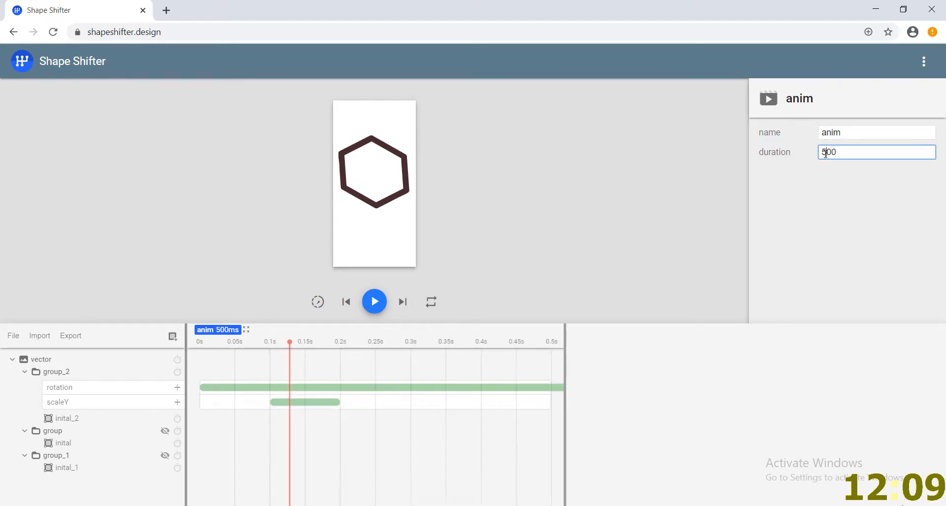
# Step: Place group_2's scaleY animation directly after the rotation, with startTime 591 and endTime 858
pyautogui.moveTo(320, 403); pyautogui.dragTo(660, 402)
pyautogui.doubleClick(825, 165)
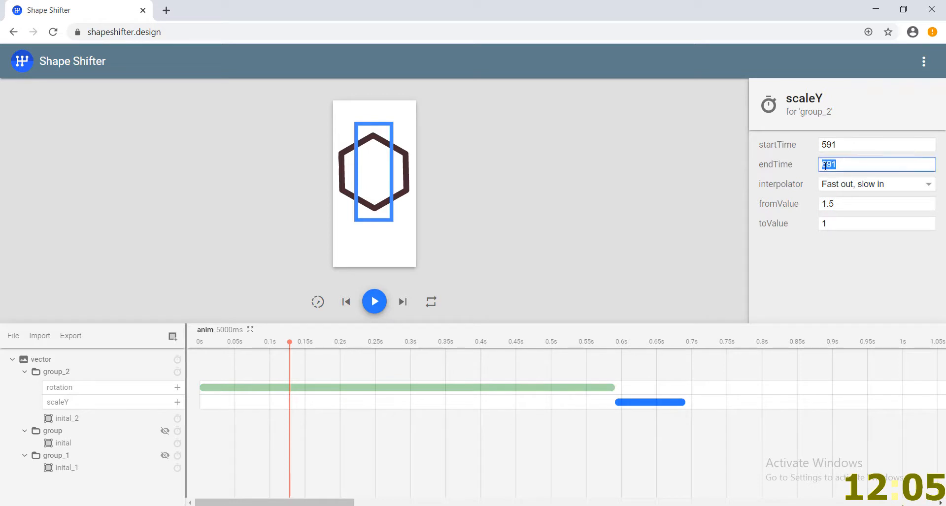
pyautogui.write('858')
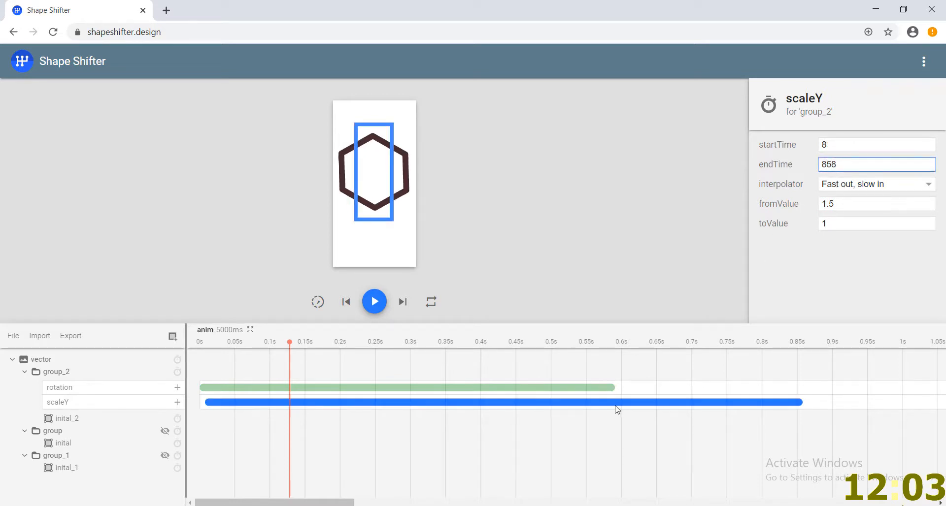
pyautogui.moveTo(833, 146); pyautogui.dragTo(808, 146)
pyautogui.write('591')
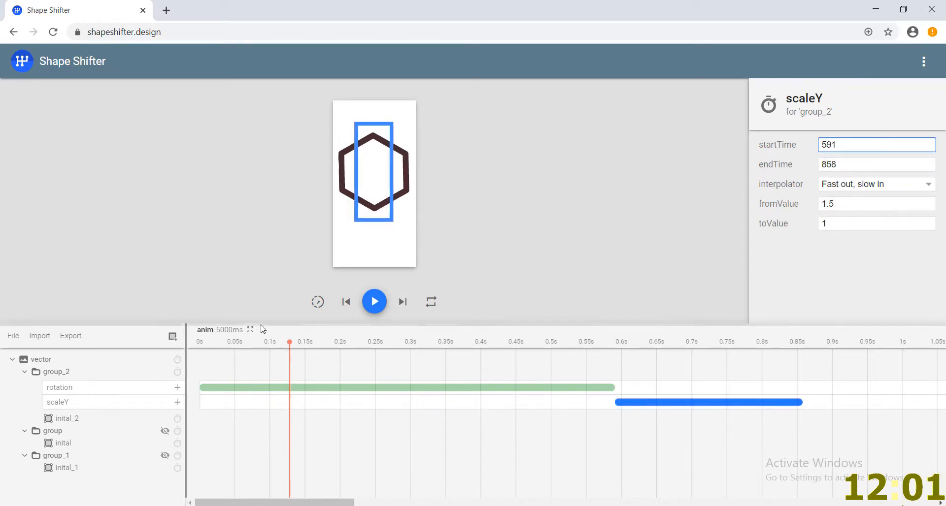
# Step: Deselect the animation and scrub the playhead through the timeline to the end of scaleY at 858 ms
pyautogui.click(347, 366)
pyautogui.moveTo(291, 342); pyautogui.dragTo(781, 386)
pyautogui.moveTo(262, 502); pyautogui.dragTo(332, 502)
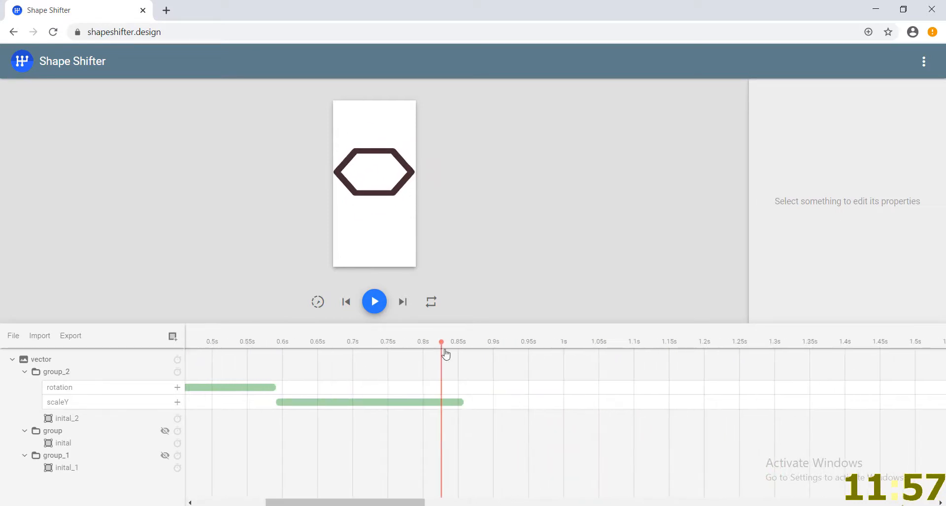
pyautogui.moveTo(443, 343); pyautogui.dragTo(463, 343)
# Step: Preview the hidden group layer, hide it again, and copy the pathData of its inital path
pyautogui.click(166, 432)
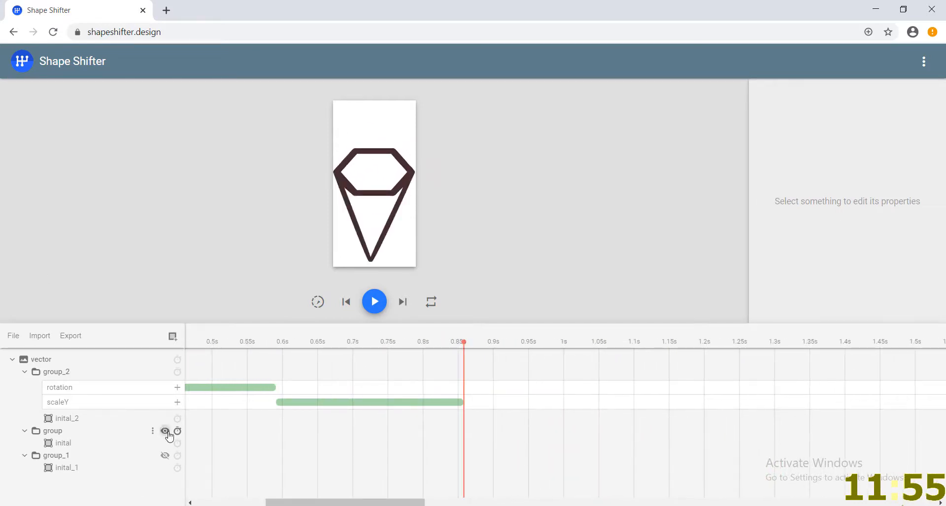
pyautogui.click(166, 432)
pyautogui.click(85, 444)
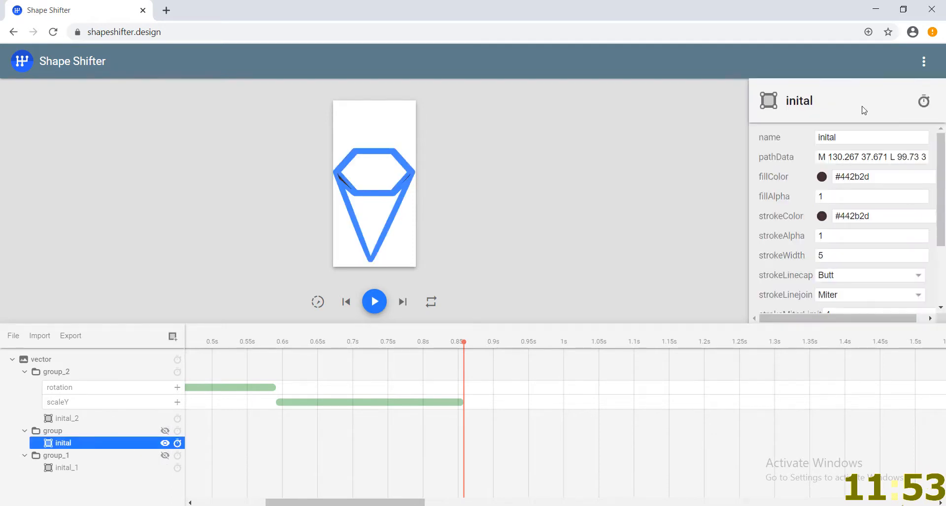
pyautogui.tripleClick(847, 157)
# Step: Add a pathData animation to inital_2 at 858 ms with the copied inital path as toValue, and scrub into the morph
pyautogui.click(114, 373)
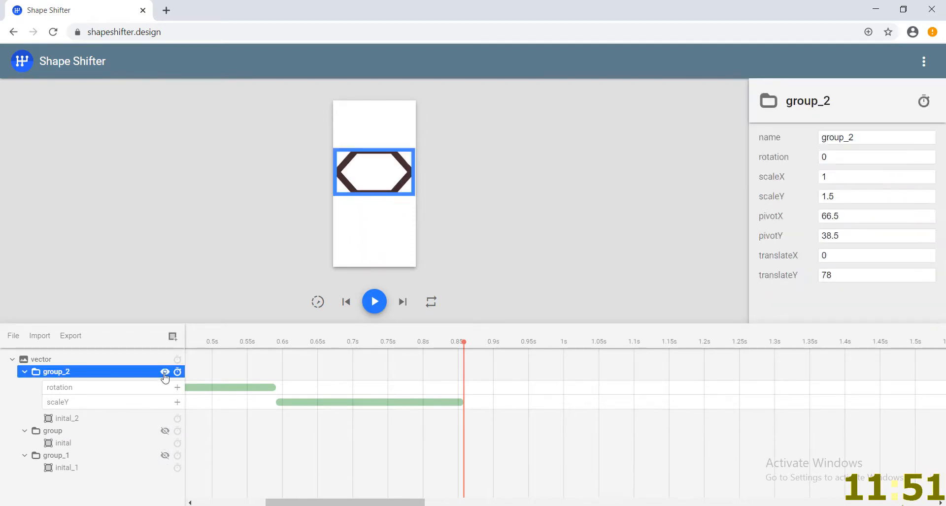
pyautogui.click(178, 371)
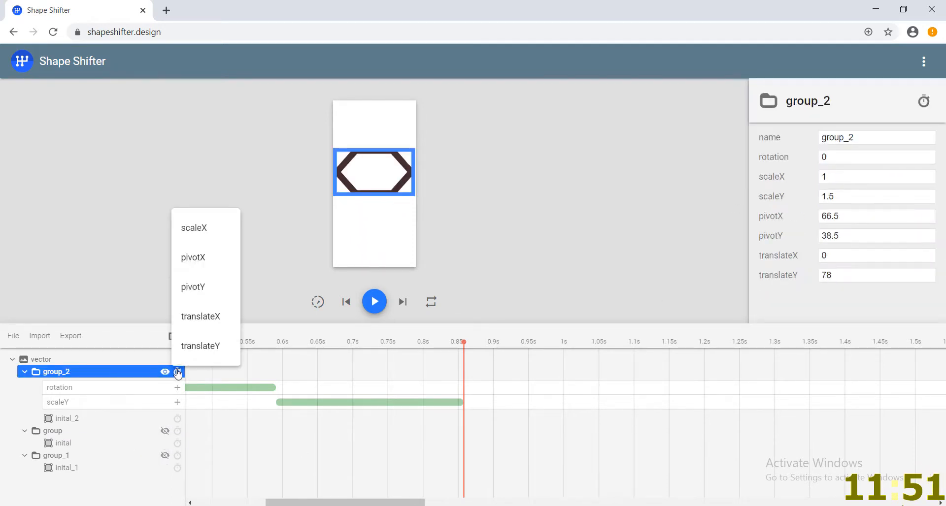
pyautogui.click(95, 420)
pyautogui.click(96, 419)
pyautogui.click(177, 419)
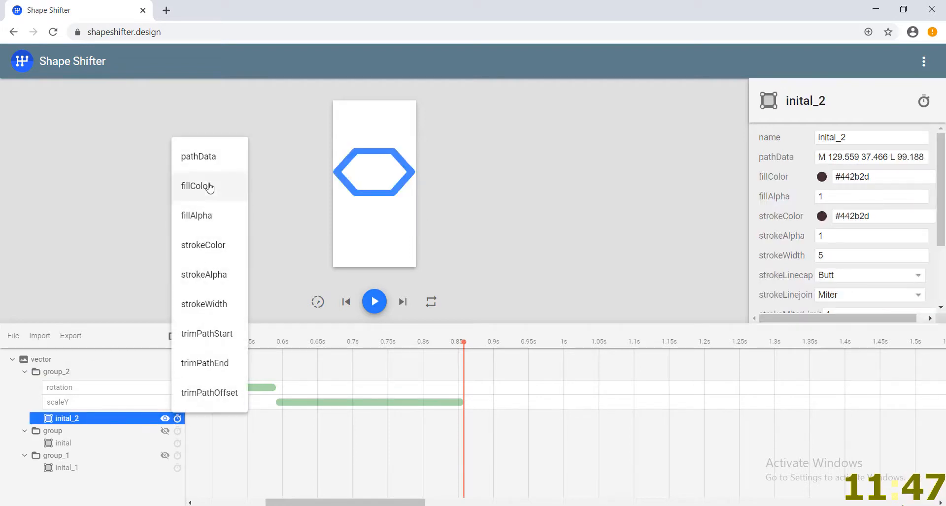
pyautogui.click(209, 147)
pyautogui.click(843, 226)
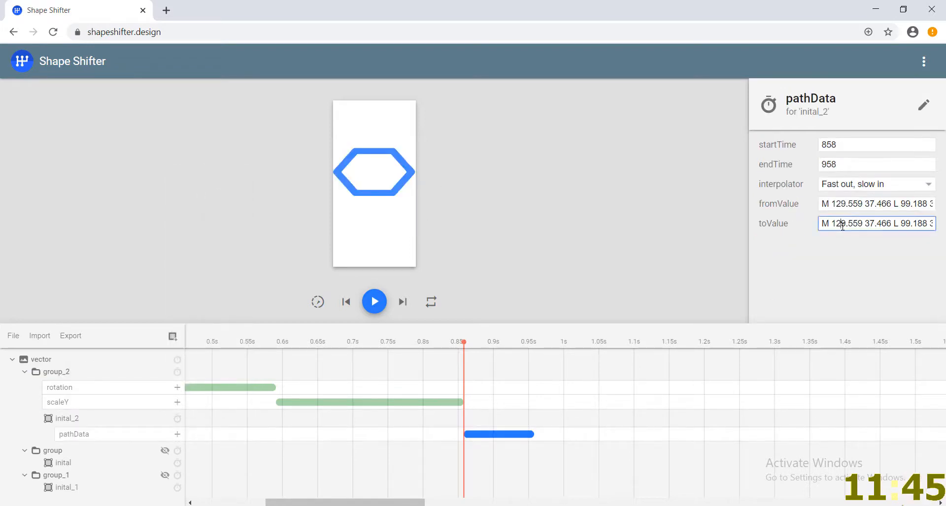
pyautogui.hotkey('ctrl', 'a')
pyautogui.hotkey('ctrl', 'v')
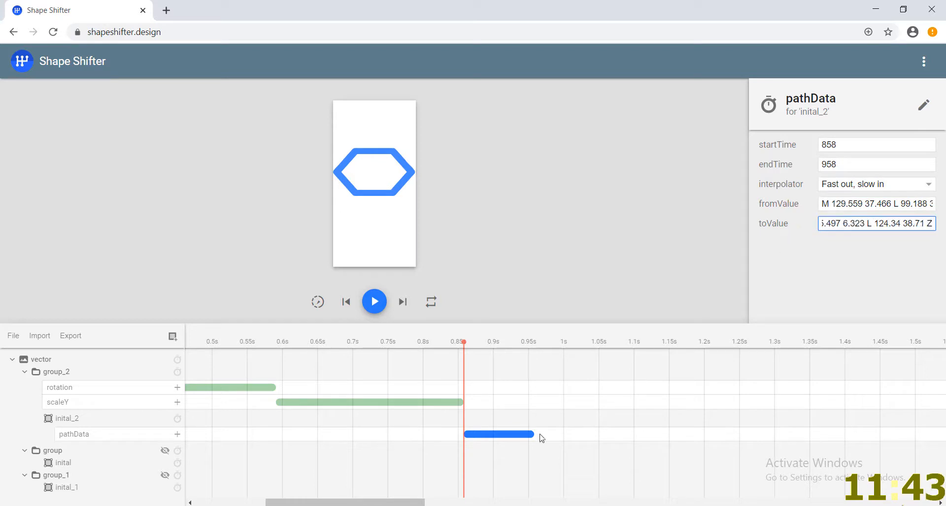
pyautogui.click(485, 400)
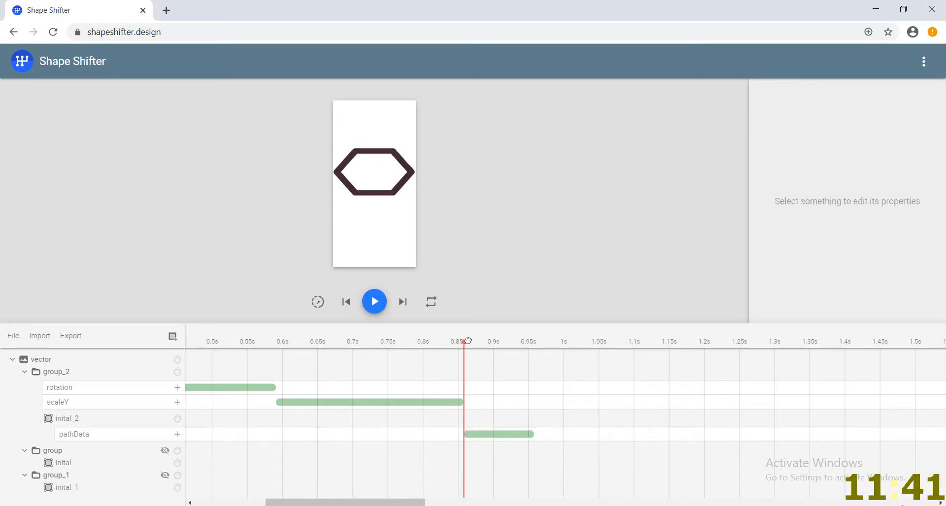
pyautogui.moveTo(467, 341)
pyautogui.mouseDown()
pyautogui.moveTo(520, 343)
pyautogui.moveTo(473, 351)
pyautogui.mouseUp()
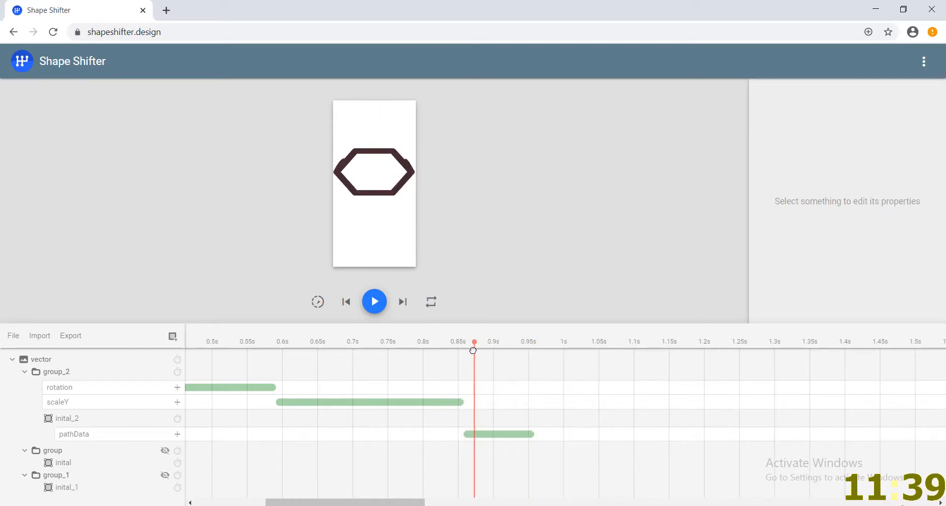
# Step: Set group_2's rotation animation to fromValue 180 and toValue 0, and scrub the playhead past the end of the path morph
pyautogui.click(249, 388)
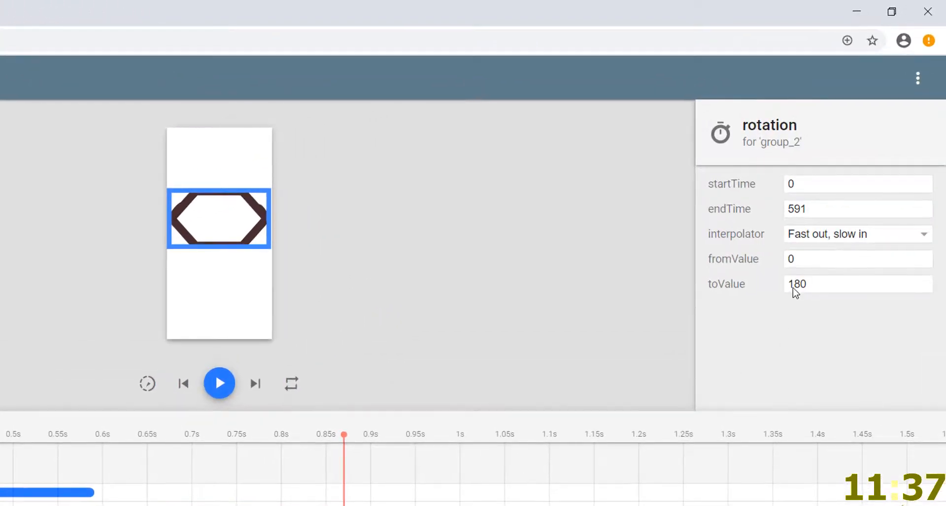
pyautogui.doubleClick(787, 261)
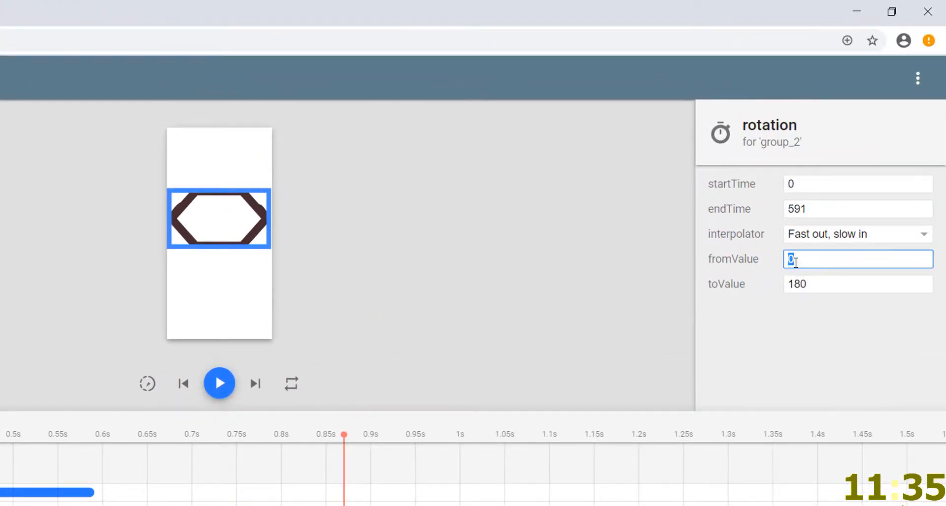
pyautogui.write('16')
pyautogui.doubleClick(788, 281)
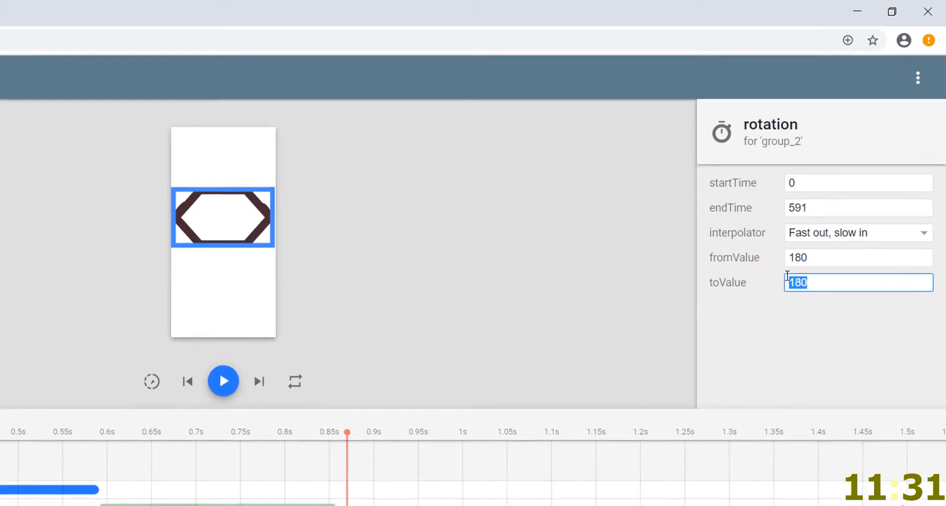
pyautogui.write('0')
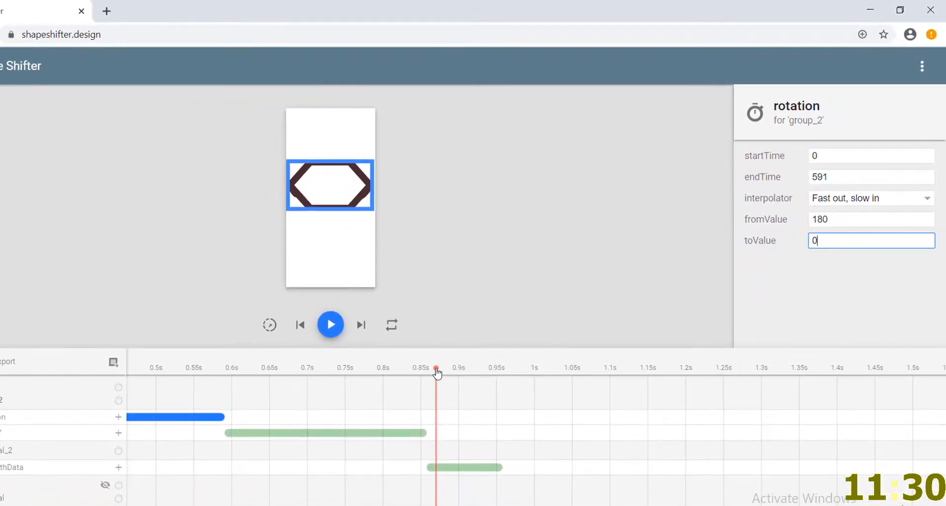
pyautogui.moveTo(436, 374); pyautogui.dragTo(511, 370)
# Step: Set inital_2's pathData animation to startTime 783 and endTime 1274, and scrub the playhead to its end
pyautogui.click(485, 468)
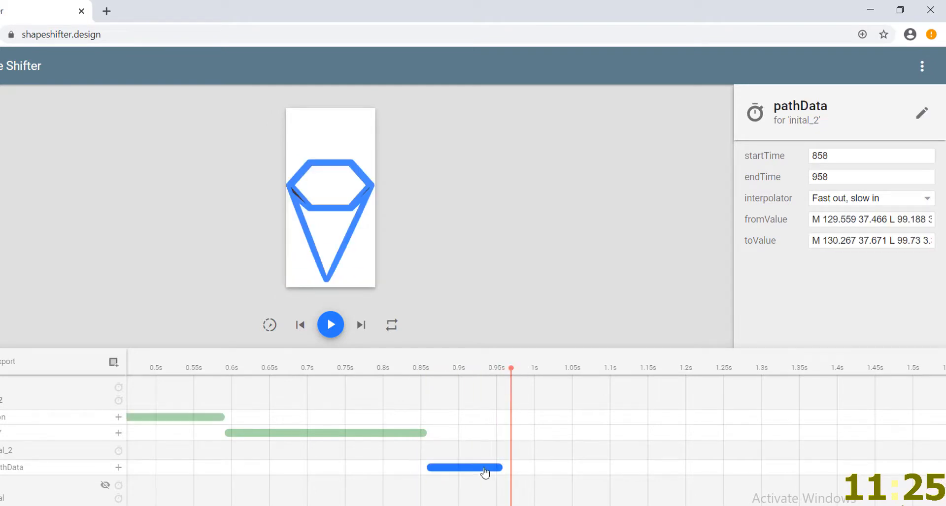
pyautogui.click(819, 177)
pyautogui.write('1')
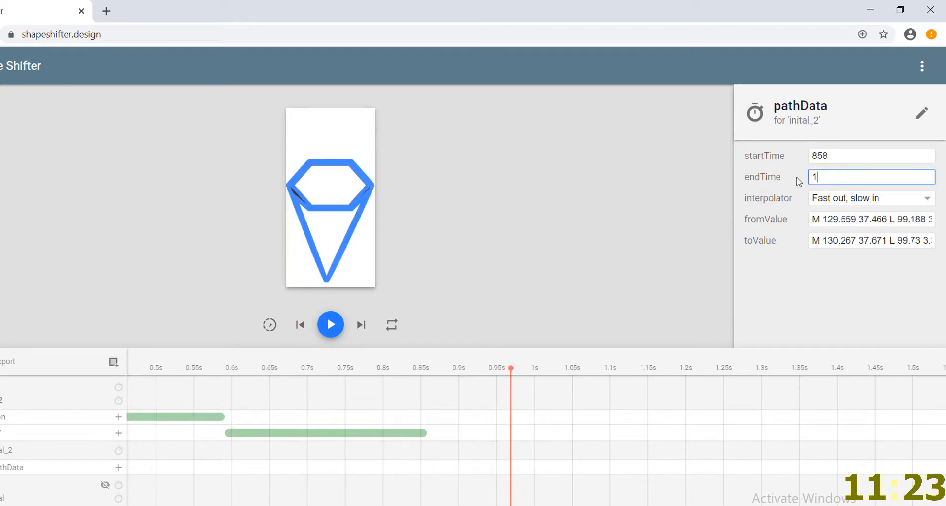
pyautogui.write('274')
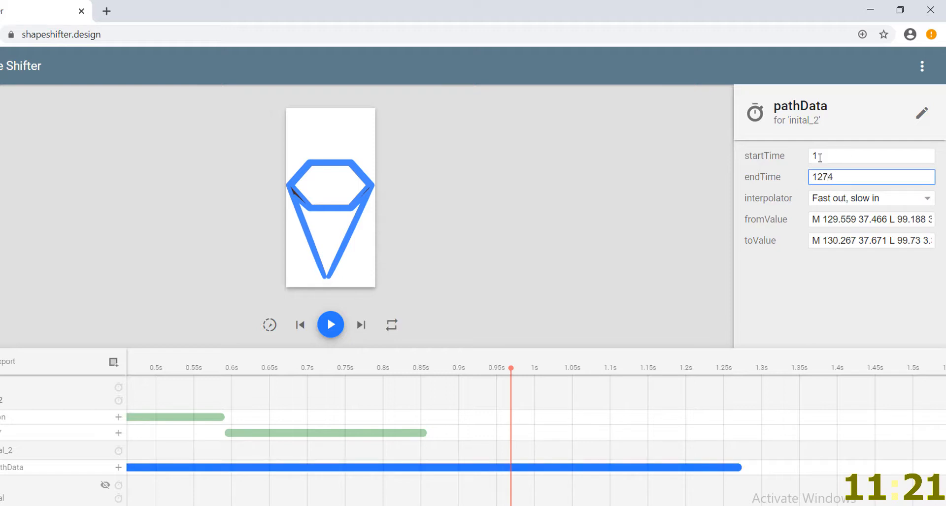
pyautogui.click(816, 156)
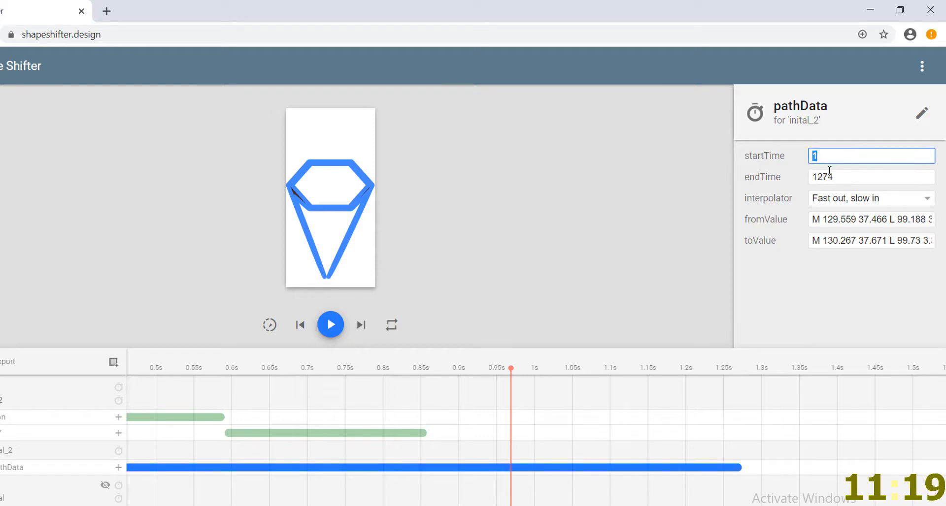
pyautogui.write('783')
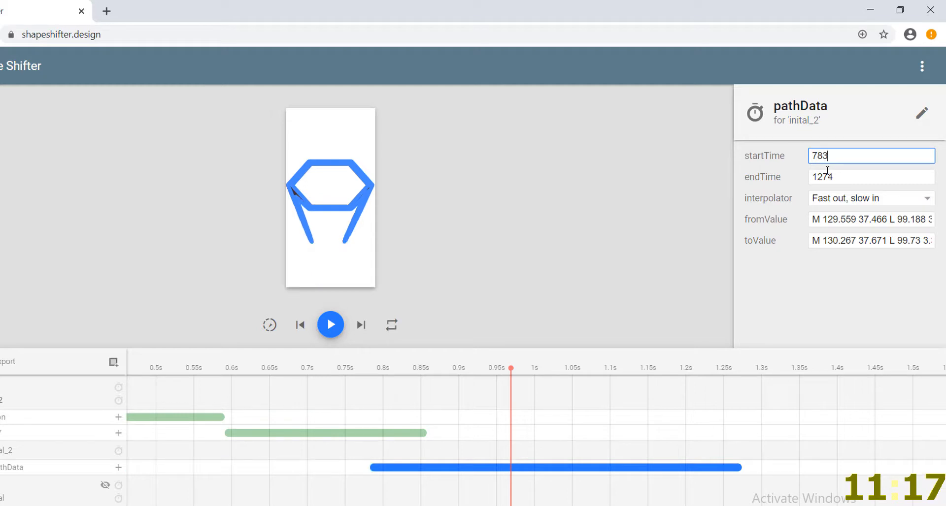
pyautogui.click(517, 385)
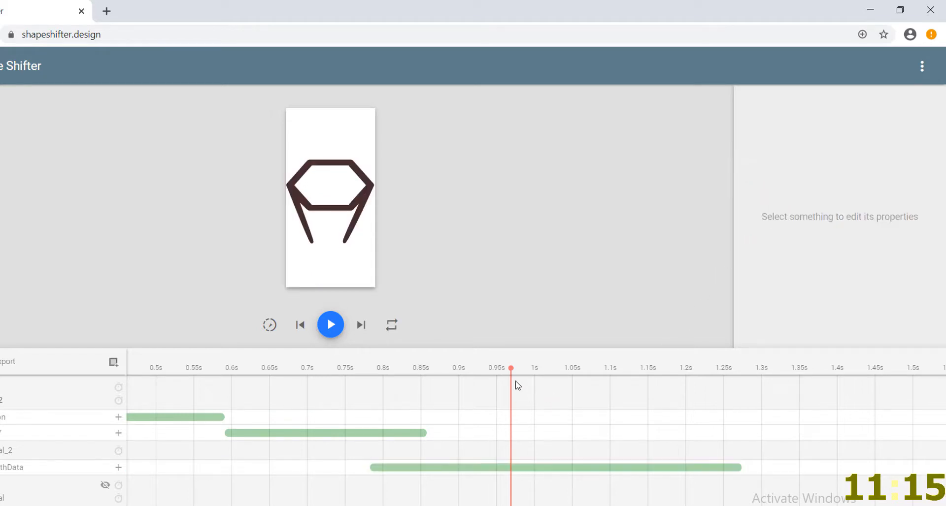
pyautogui.moveTo(515, 377); pyautogui.dragTo(742, 380)
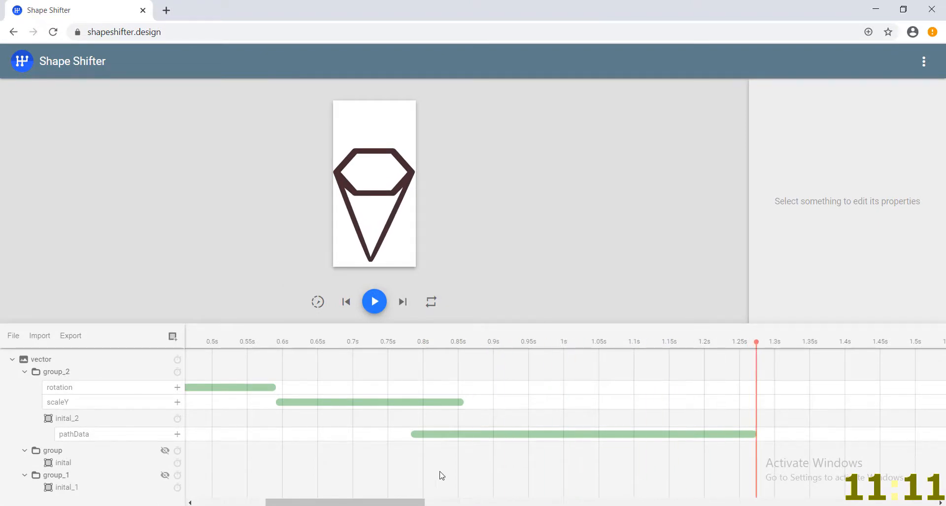
# Step: Delete the hidden layer named group together with its inital path
pyautogui.scroll(-1, 437, 448)
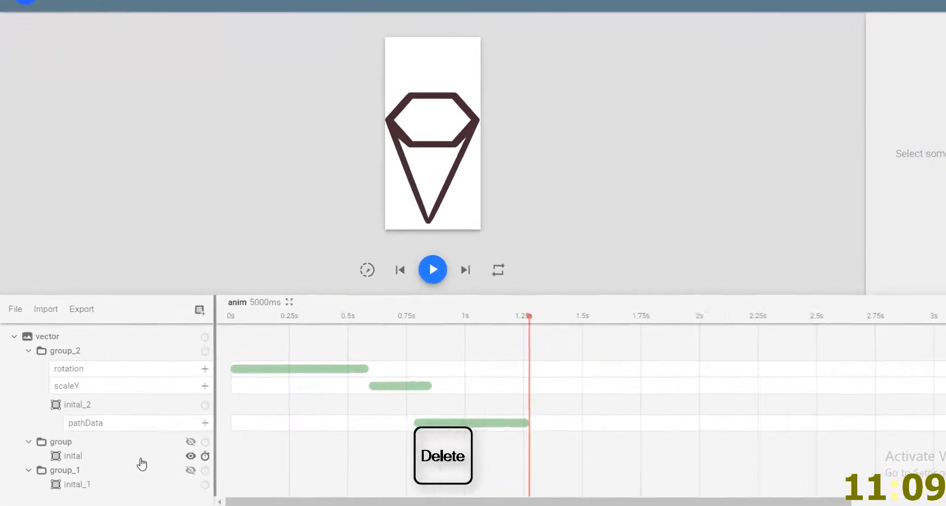
pyautogui.click(128, 463)
pyautogui.click(142, 436)
pyautogui.press('Delete')
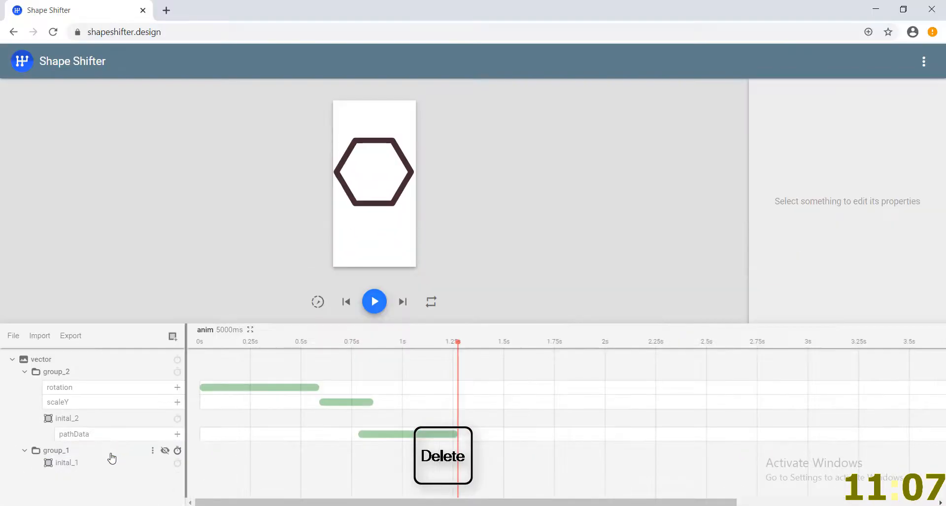
# Step: Add a second pathData animation to inital_2 at 1274 ms using inital_1's pathData as toValue, and scrub into the morph
pyautogui.click(124, 454)
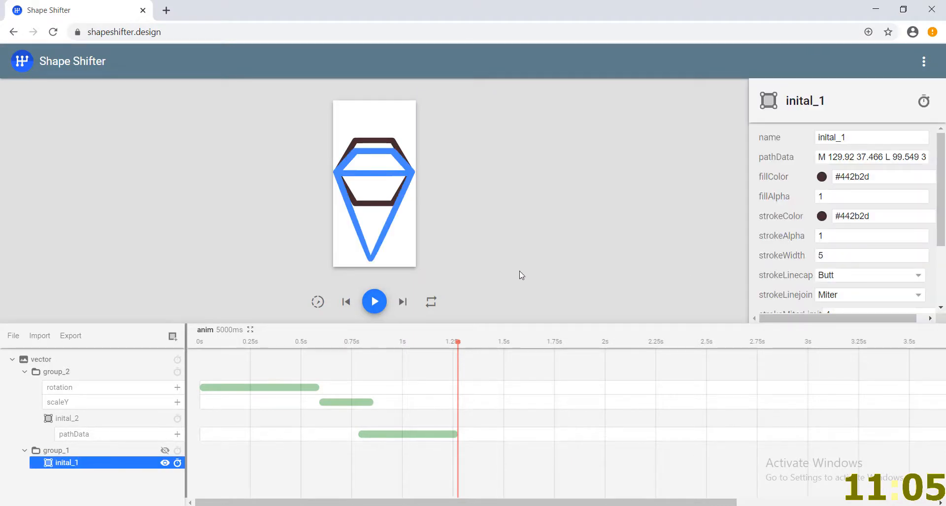
pyautogui.hotkey('ctrl', 'a')
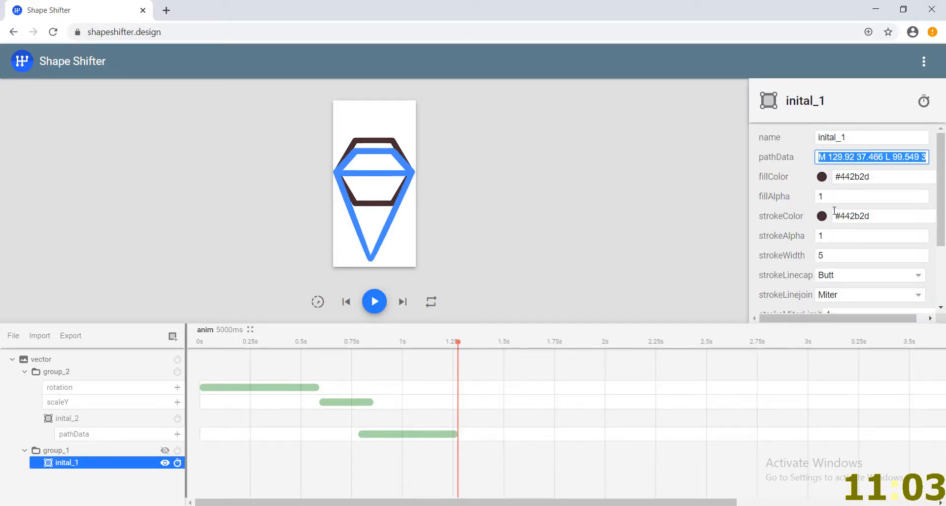
pyautogui.click(103, 374)
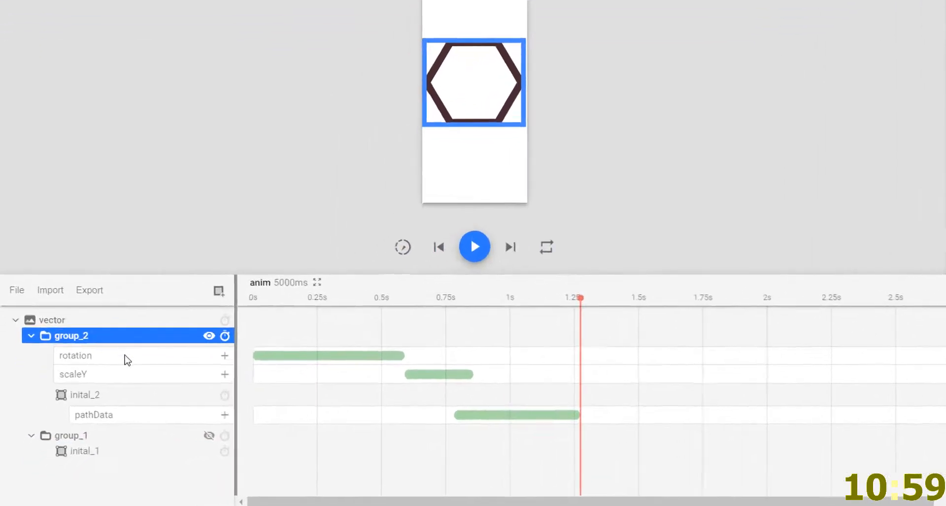
pyautogui.click(233, 413)
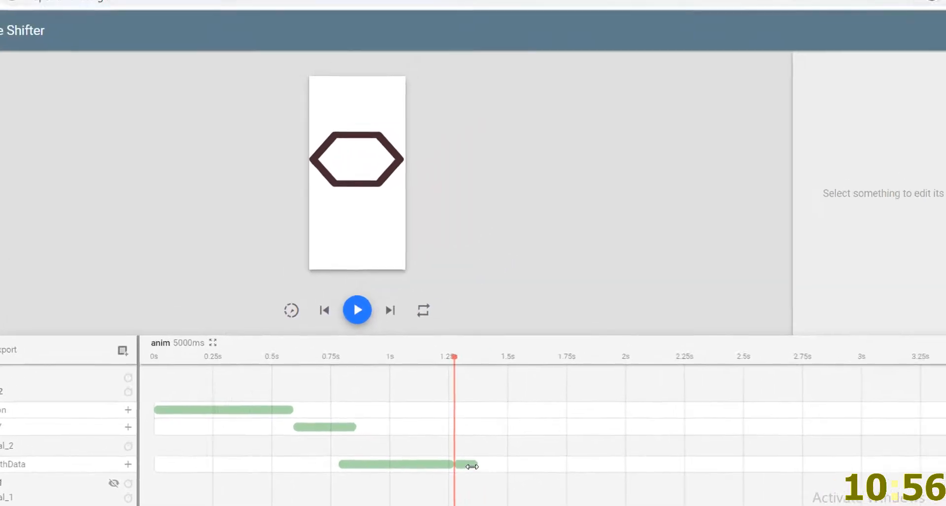
pyautogui.click(472, 466)
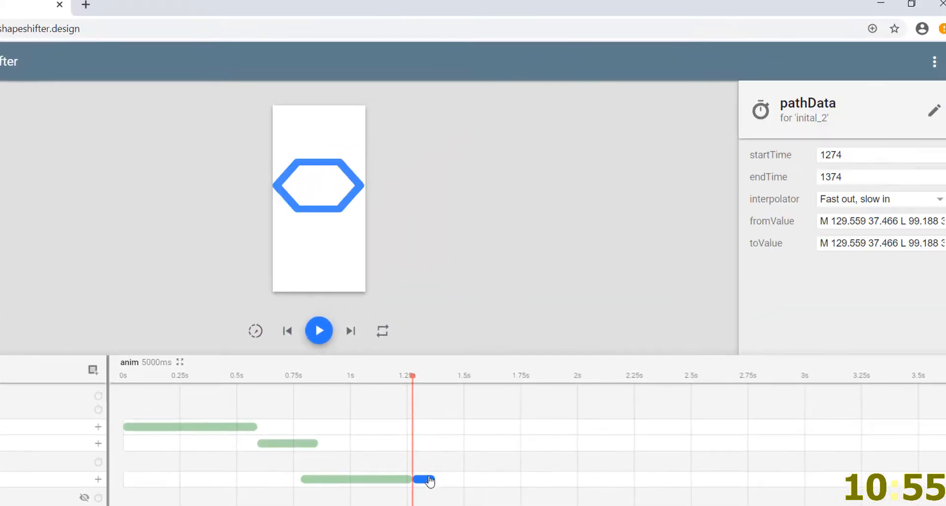
pyautogui.click(857, 242)
pyautogui.hotkey('ctrl', 'a')
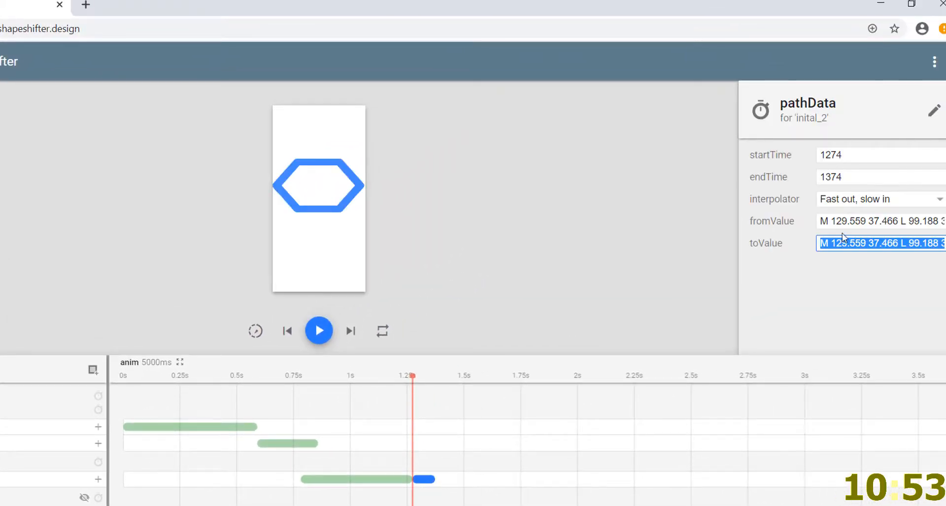
pyautogui.hotkey('ctrl', 'v')
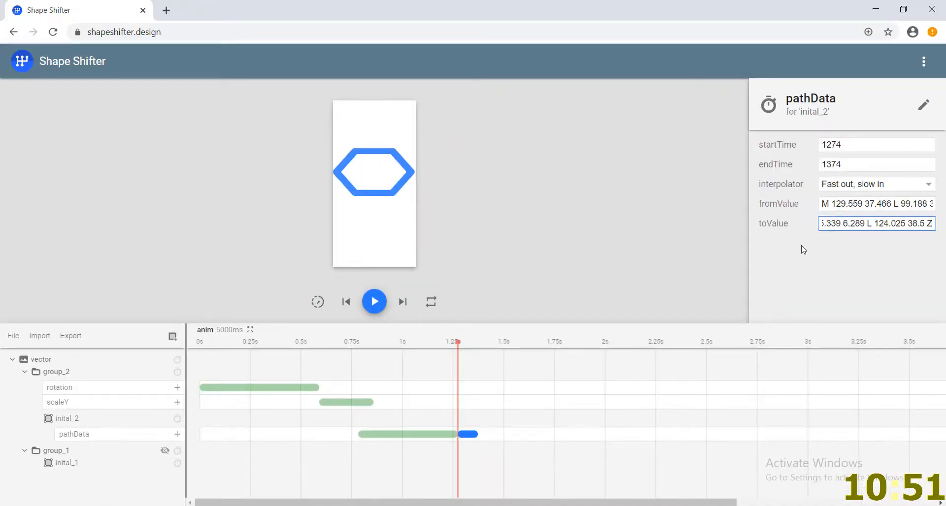
pyautogui.click(794, 261)
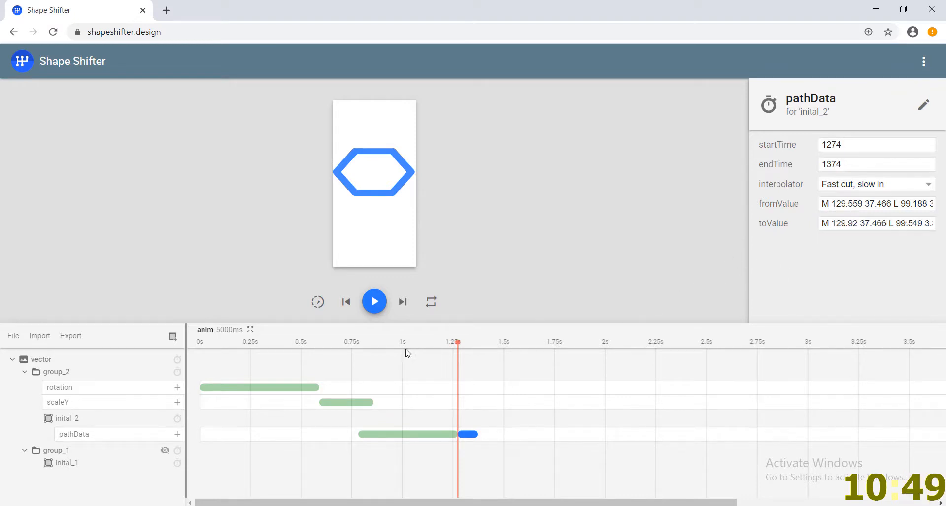
pyautogui.click(472, 352)
pyautogui.moveTo(458, 345)
pyautogui.mouseDown()
pyautogui.moveTo(433, 345)
pyautogui.moveTo(466, 344)
pyautogui.mouseUp()
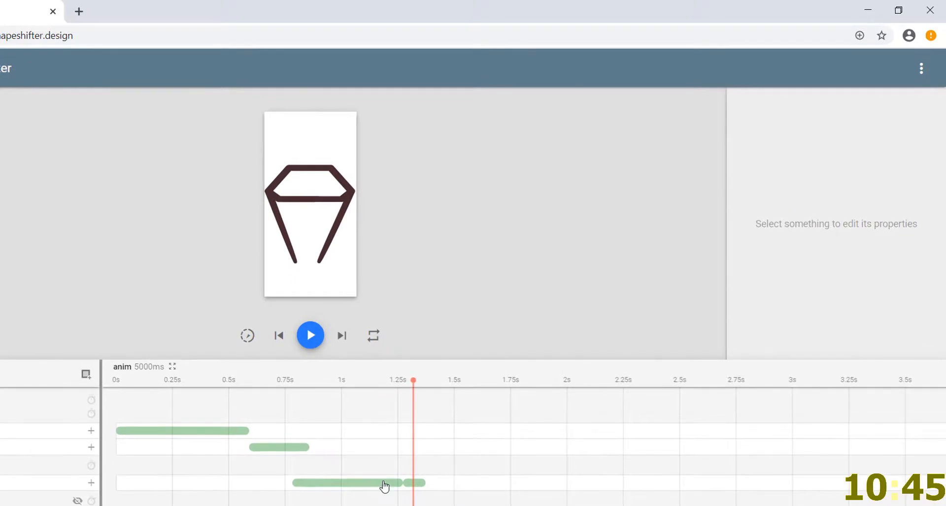
# Step: Copy the first pathData animation's toValue into the second one's fromValue and check the morph at the playhead
pyautogui.click(386, 480)
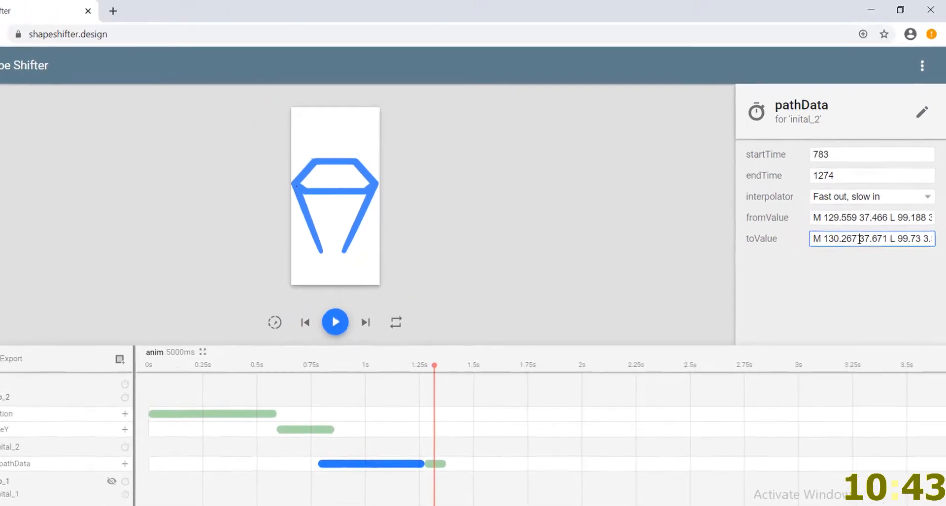
pyautogui.tripleClick(864, 224)
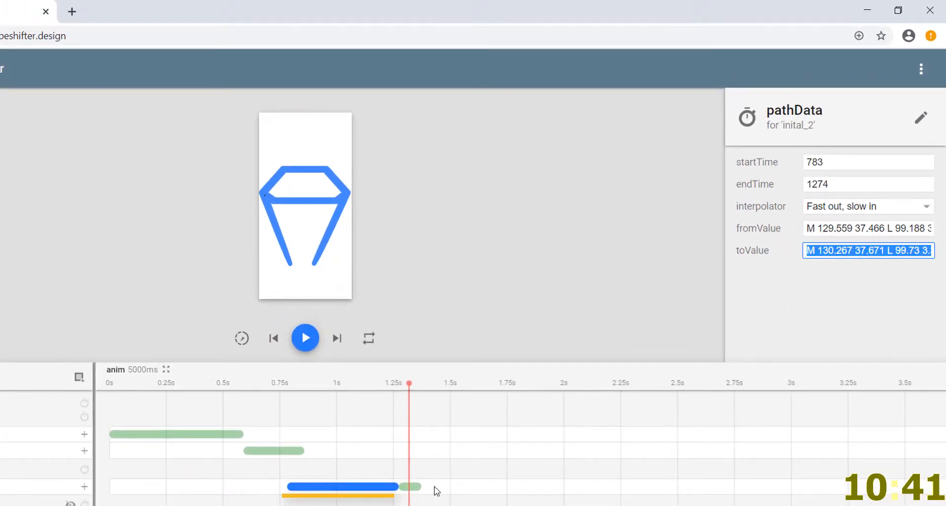
pyautogui.click(415, 488)
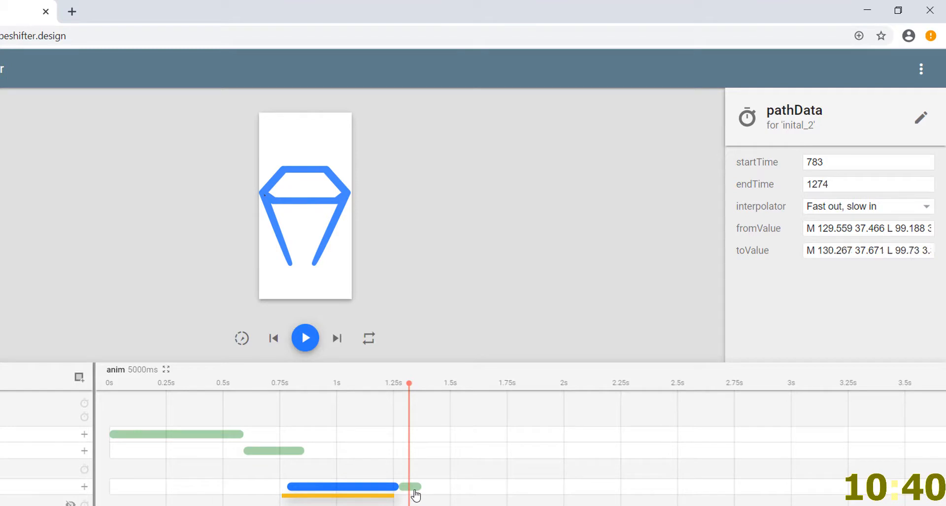
pyautogui.click(846, 230)
pyautogui.tripleClick(845, 230)
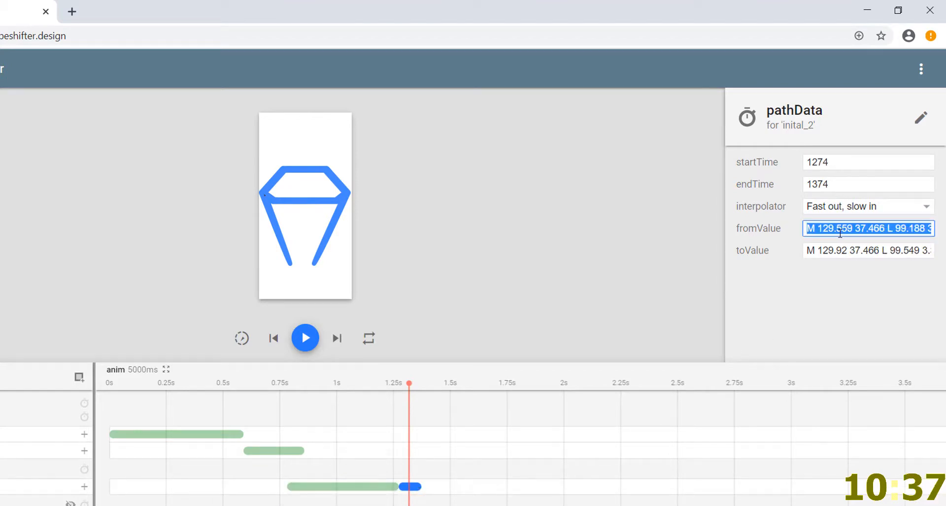
pyautogui.hotkey('ctrl', 'v')
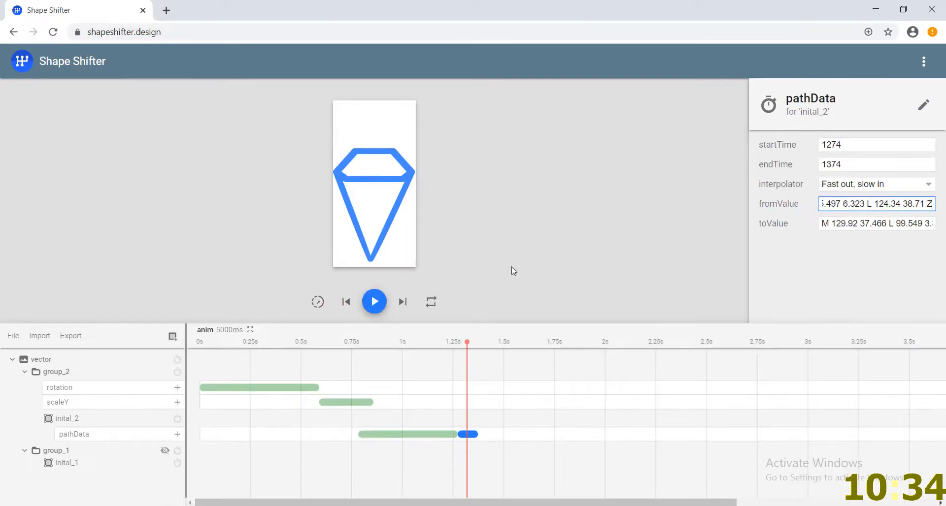
pyautogui.click(459, 298)
pyautogui.moveTo(411, 385)
pyautogui.mouseDown()
pyautogui.moveTo(400, 381)
pyautogui.moveTo(411, 379)
pyautogui.mouseUp()
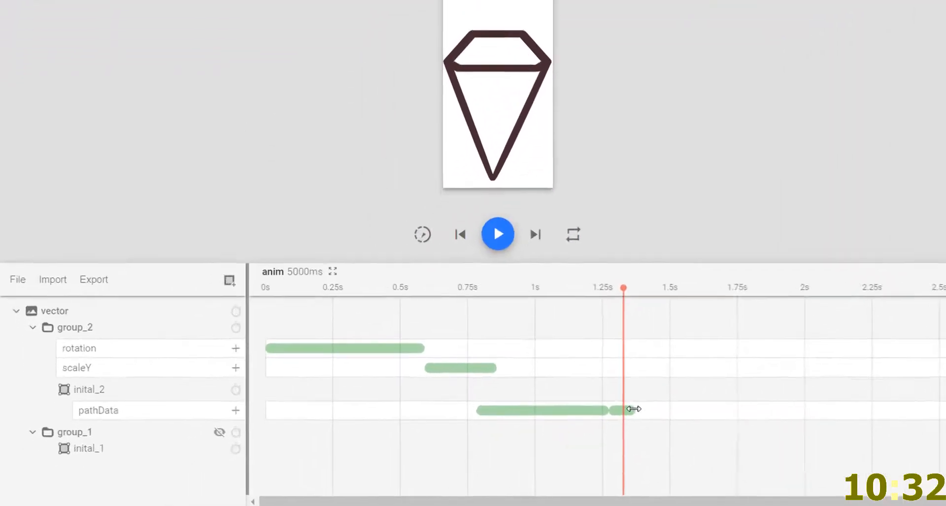
# Step: Extend inital_2's second pathData animation to an endTime of 1965
pyautogui.moveTo(477, 434); pyautogui.dragTo(532, 433)
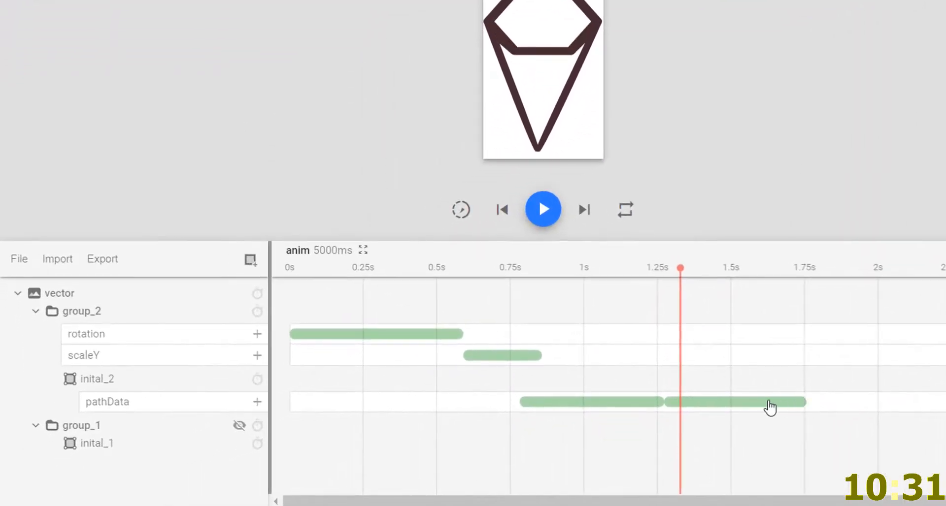
pyautogui.moveTo(848, 155); pyautogui.dragTo(837, 164)
pyautogui.write('965')
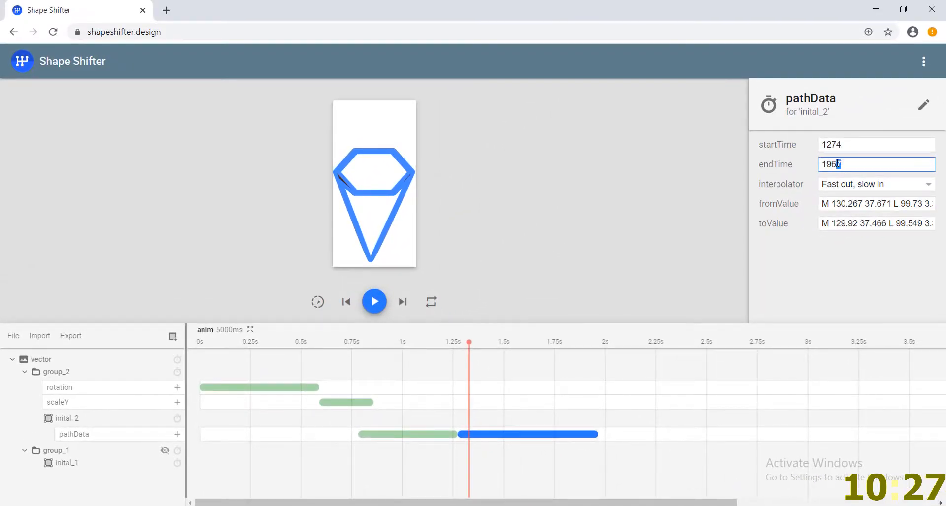
pyautogui.click(484, 365)
# Step: Move the playhead back near the start, play the animation in slow motion, and pause once the diamond has formed
pyautogui.moveTo(467, 343); pyautogui.dragTo(212, 342)
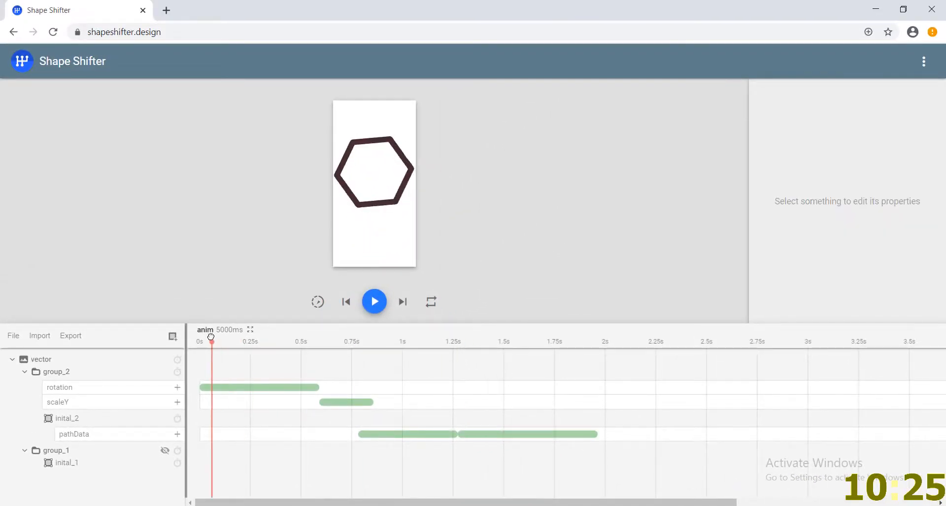
pyautogui.click(339, 288)
pyautogui.click(403, 290)
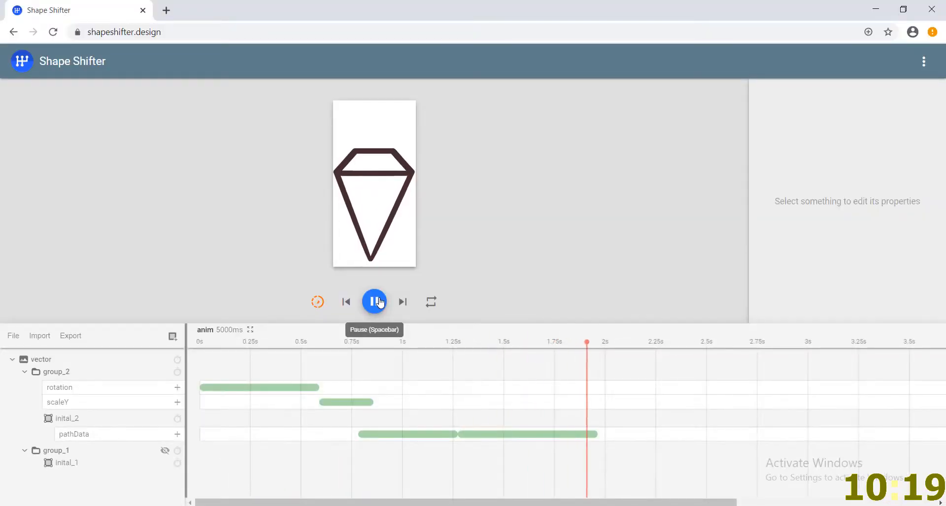
pyautogui.click(379, 302)
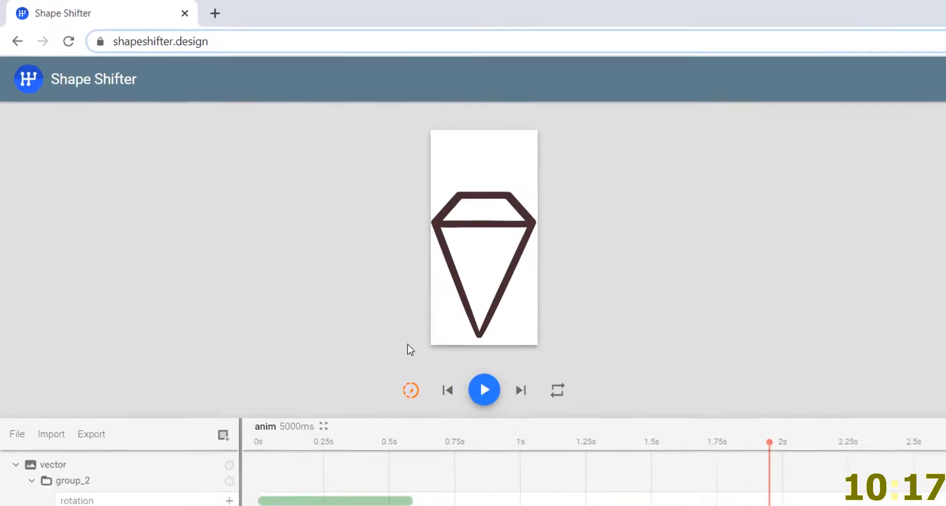
# Step: Open shapeshifter.design in a second browser tab
pyautogui.click(182, 33)
pyautogui.hotkey('ctrl', 'c')
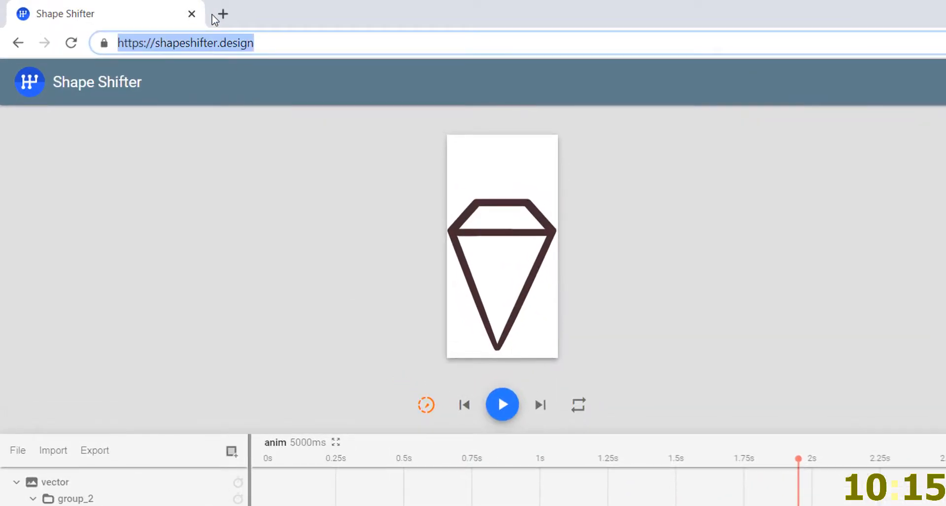
pyautogui.click(217, 15)
pyautogui.hotkey('ctrl', 'v')
pyautogui.press('Return')
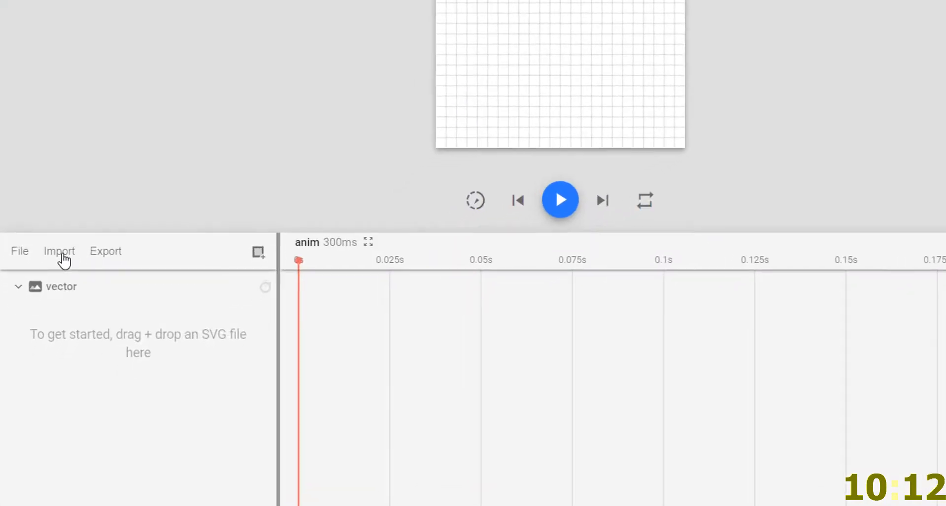
# Step: Open the finished diamond project from the vector folder and scrub its playhead to about 3.3 s
pyautogui.click(60, 252)
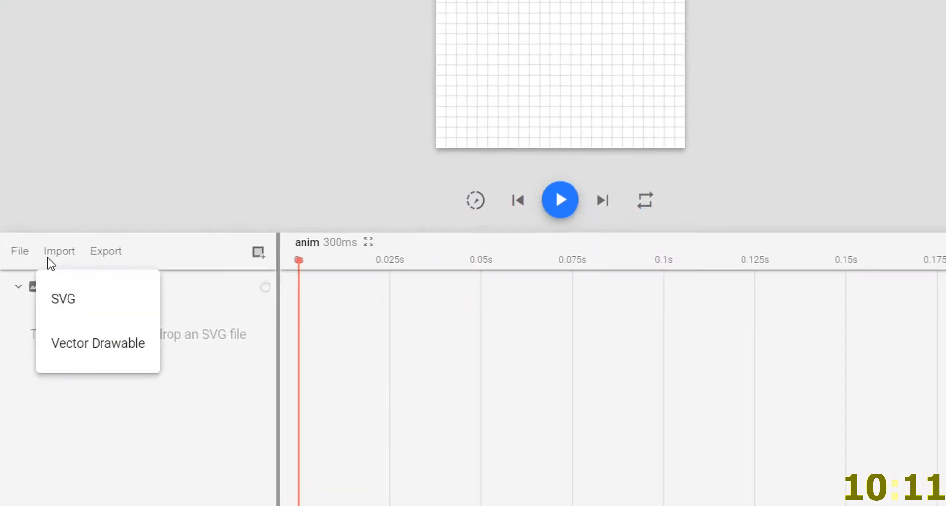
pyautogui.click(19, 252)
pyautogui.click(20, 251)
pyautogui.click(30, 366)
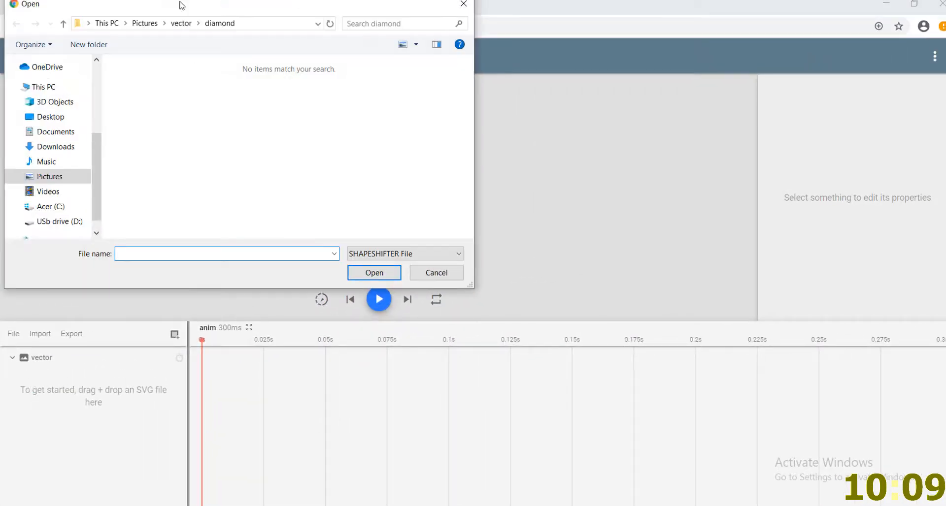
pyautogui.click(182, 24)
pyautogui.doubleClick(224, 111)
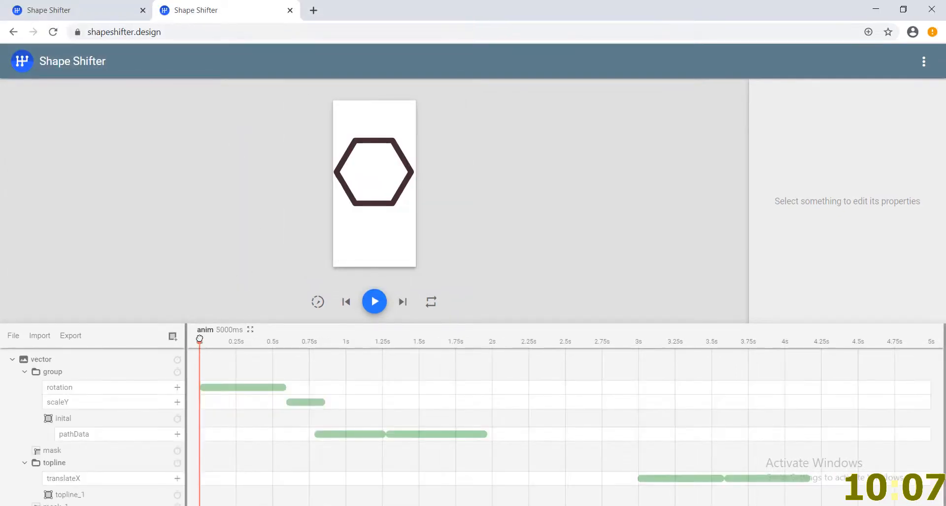
pyautogui.moveTo(200, 339); pyautogui.dragTo(681, 375)
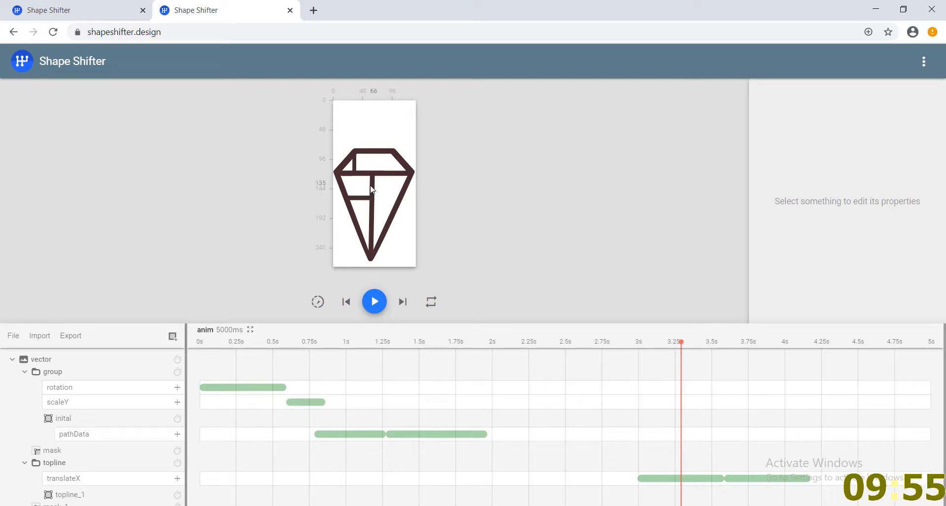
# Step: Return to the first Shape Shifter tab and delete the hidden group_1 together with inital_1
pyautogui.click(75, 15)
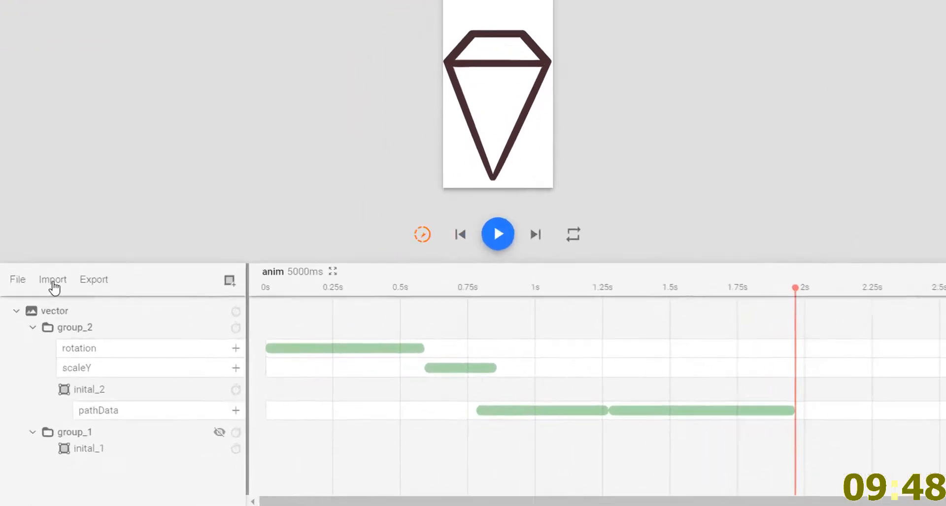
pyautogui.click(57, 451)
pyautogui.press('Delete')
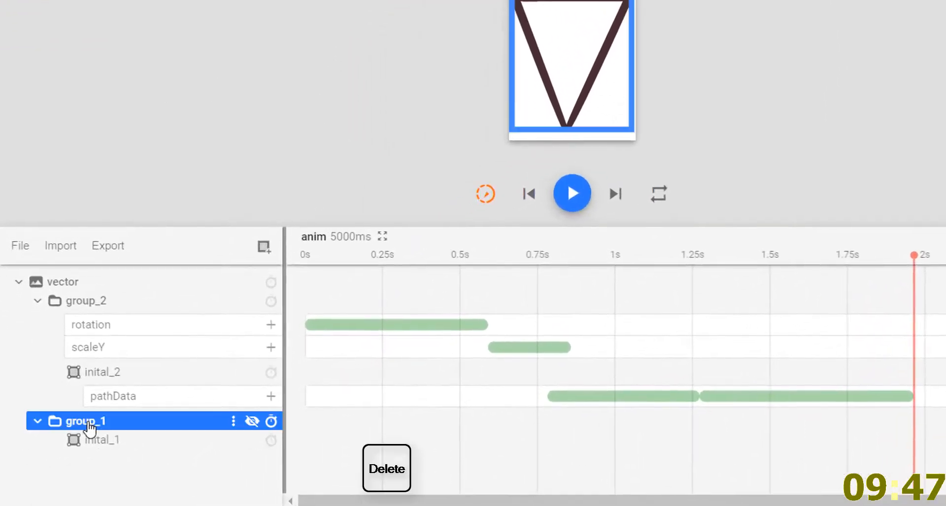
pyautogui.press('Delete')
# Step: Collapse group_2 in the layer tree and rename the group inital
pyautogui.click(73, 374)
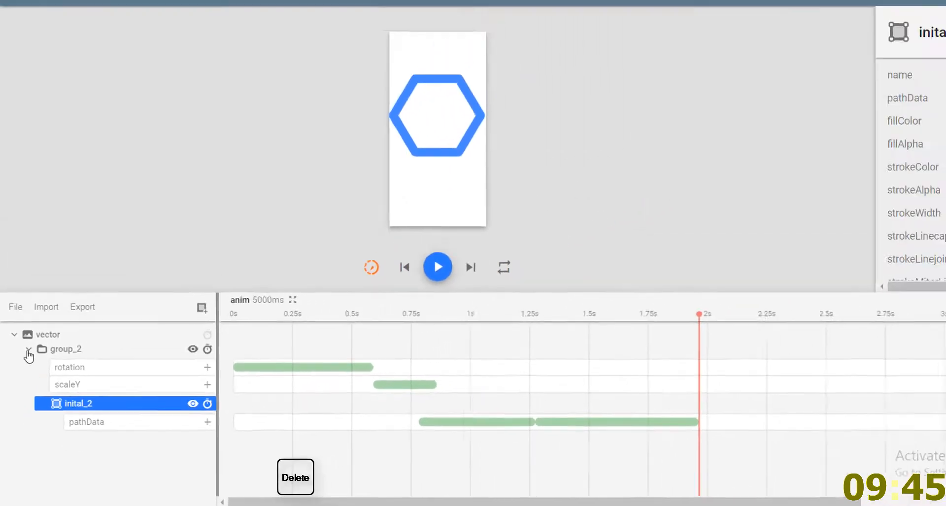
pyautogui.click(38, 301)
pyautogui.click(78, 303)
pyautogui.doubleClick(821, 140)
pyautogui.write('i')
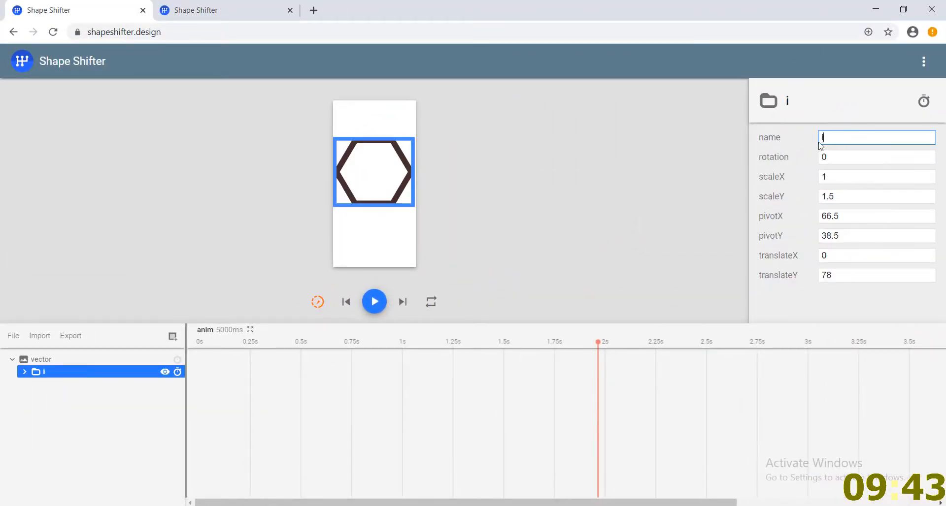
pyautogui.write('mit')
pyautogui.press('BackSpace')
pyautogui.press('BackSpace')
pyautogui.press('BackSpace')
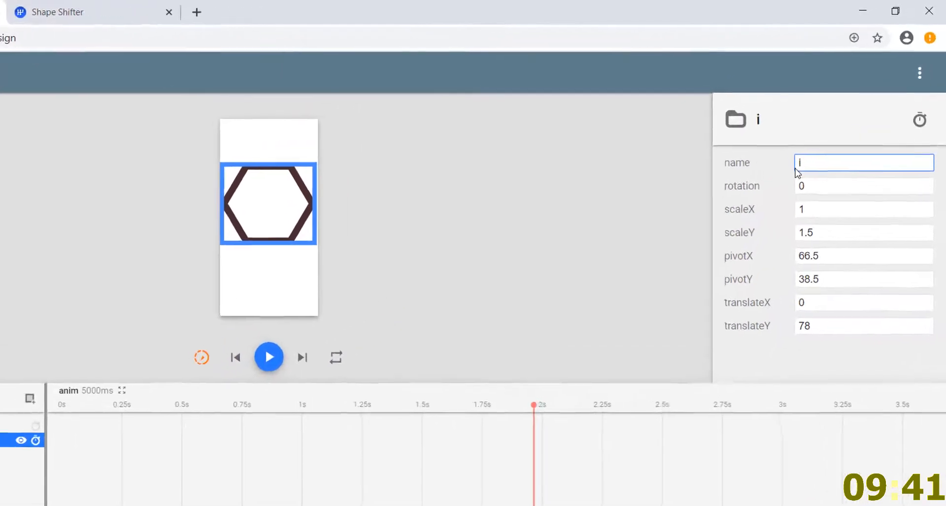
pyautogui.write('nital')
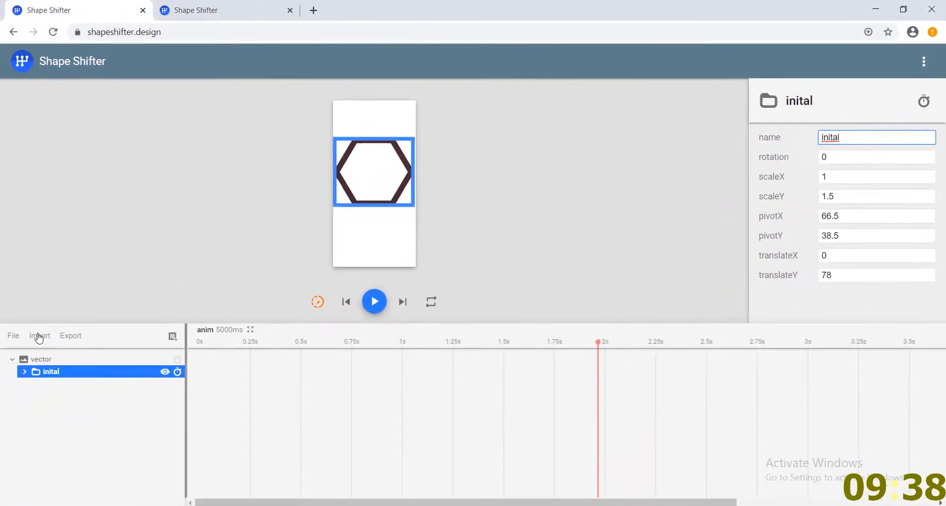
# Step: Import the topline vector drawable from the diamond folder
pyautogui.click(39, 336)
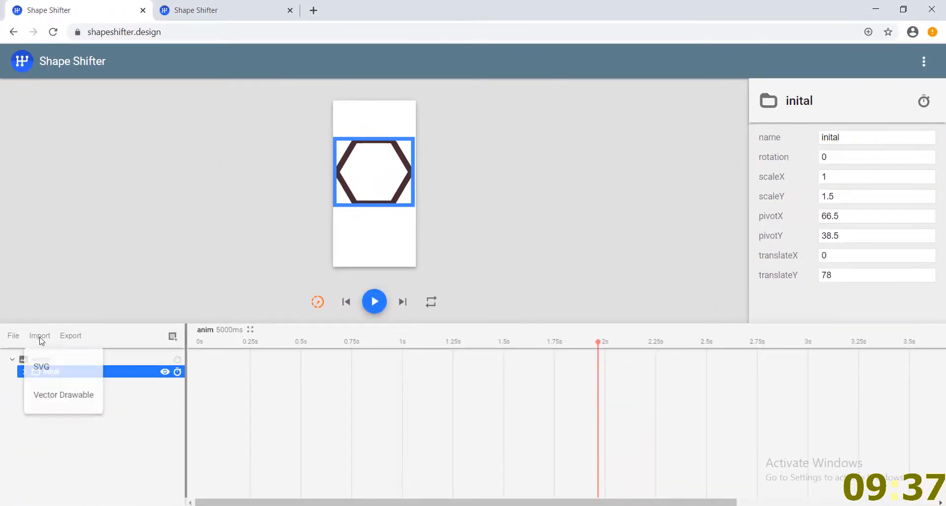
pyautogui.click(51, 368)
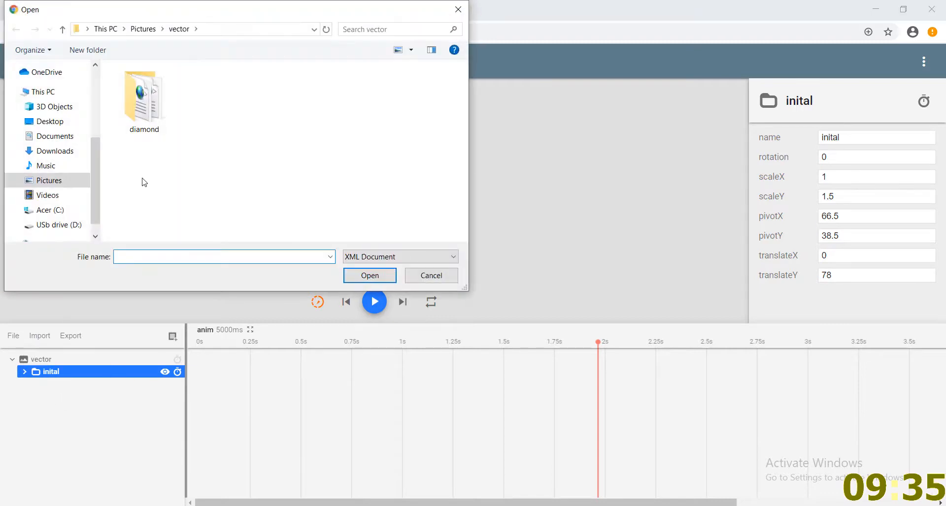
pyautogui.doubleClick(144, 99)
pyautogui.doubleClick(291, 186)
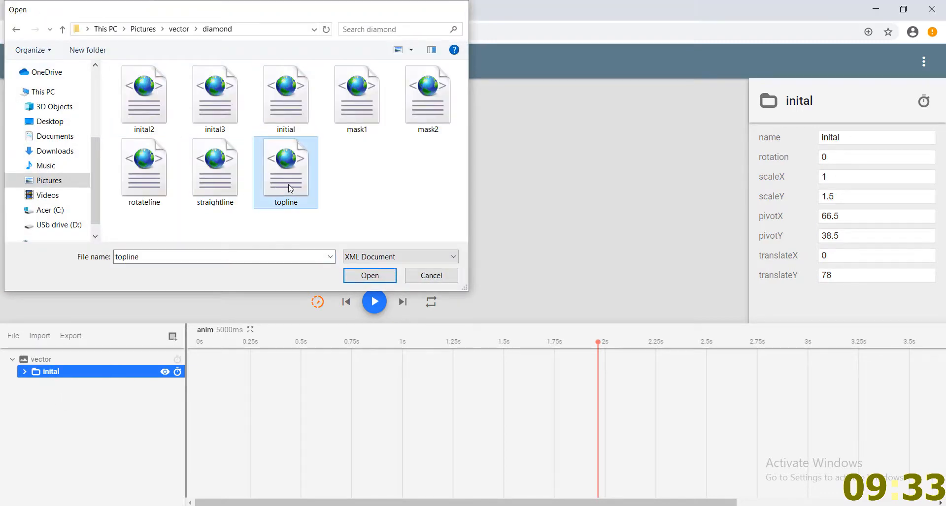
# Step: Move the playhead to about 1.8 s and lower the topline group's translateX to -78 to test its horizontal travel
pyautogui.moveTo(599, 345); pyautogui.dragTo(566, 335)
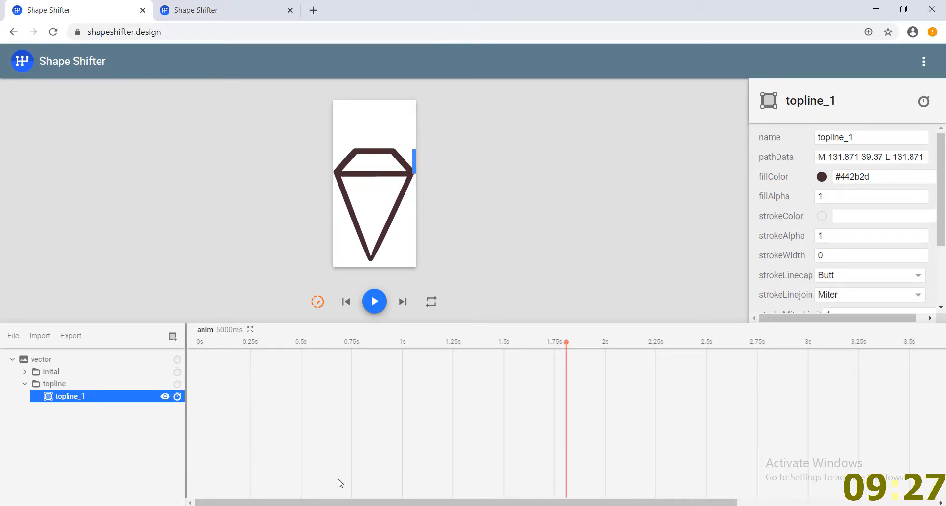
pyautogui.click(42, 385)
pyautogui.click(835, 256)
pyautogui.press('Up')
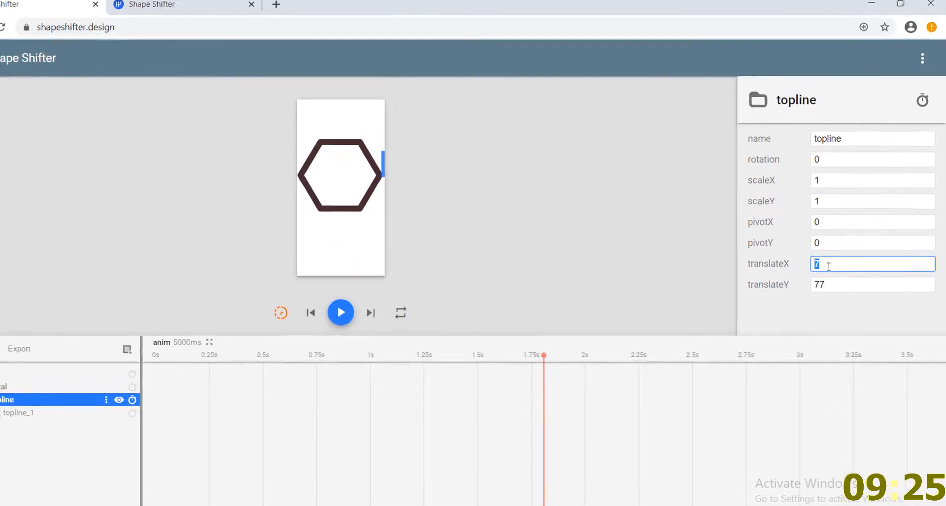
pyautogui.press('Down')
pyautogui.press('Down')
pyautogui.press('Down')
pyautogui.press('Down')
pyautogui.press('Down')
pyautogui.press('Down')
pyautogui.press('Down')
pyautogui.press('Down')
pyautogui.press('Down')
pyautogui.press('Down')
pyautogui.press('Down')
pyautogui.press('Down')
pyautogui.press('Down')
pyautogui.press('Down')
pyautogui.press('Down')
pyautogui.press('Down')
pyautogui.press('Down')
pyautogui.press('Down')
pyautogui.press('Down')
pyautogui.press('Down')
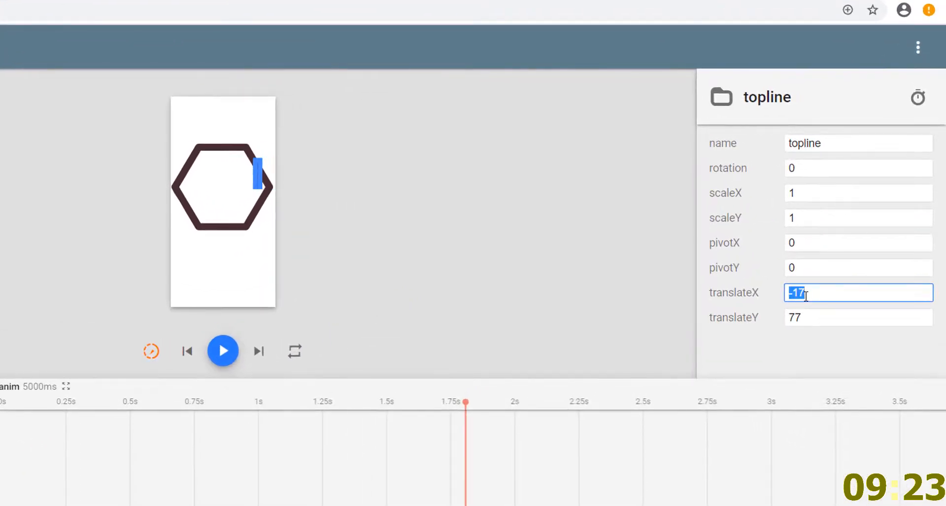
pyautogui.press('Down')
pyautogui.press('Down')
pyautogui.press('Down')
pyautogui.press('Down')
pyautogui.press('Down')
pyautogui.press('Down')
pyautogui.press('Down')
pyautogui.press('Down')
pyautogui.press('Down')
pyautogui.press('Down')
pyautogui.press('Down')
pyautogui.press('Down')
pyautogui.press('Down')
pyautogui.press('Down')
pyautogui.press('Down')
pyautogui.press('Down')
pyautogui.press('Down')
pyautogui.press('Down')
pyautogui.press('Down')
pyautogui.press('Down')
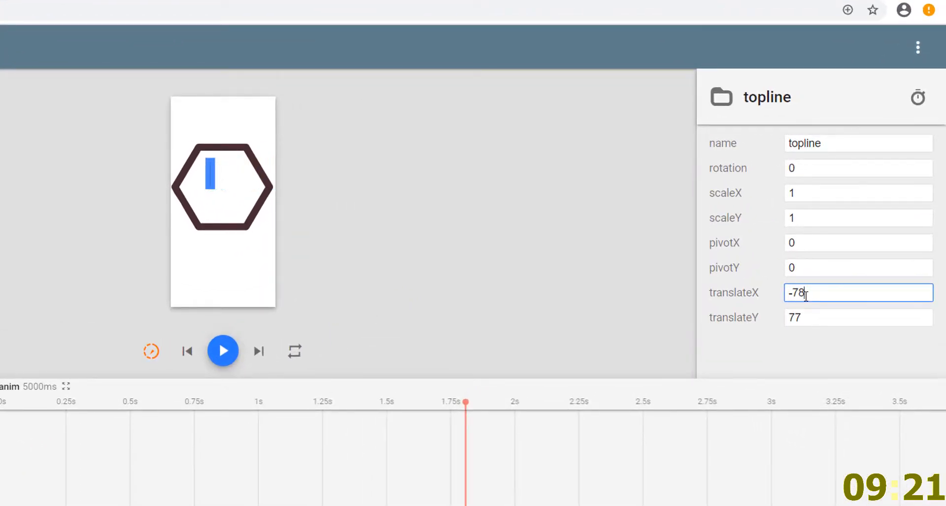
# Step: Raise the topline group's translateX to 6 so the line sits at the artboard's right edge
pyautogui.press('Up')
pyautogui.press('Up')
pyautogui.press('Up')
pyautogui.press('Up')
pyautogui.press('Up')
pyautogui.press('Up')
pyautogui.press('Up')
pyautogui.press('Up')
pyautogui.press('Up')
pyautogui.press('Up')
pyautogui.press('Up')
pyautogui.press('Up')
pyautogui.press('Up')
pyautogui.press('Up')
pyautogui.press('Up')
pyautogui.press('Up')
pyautogui.press('Up')
pyautogui.press('Up')
pyautogui.press('Up')
pyautogui.press('Up')
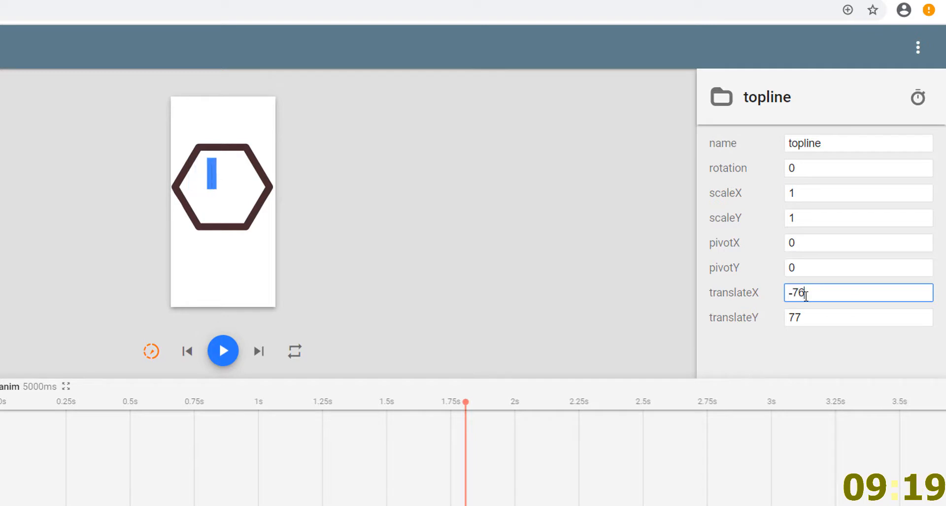
pyautogui.press('Up')
pyautogui.press('Up')
pyautogui.press('Up')
pyautogui.press('Up')
pyautogui.press('Up')
pyautogui.press('Up')
pyautogui.press('Up')
pyautogui.press('Up')
pyautogui.press('Up')
pyautogui.press('Up')
pyautogui.press('Up')
pyautogui.press('Up')
pyautogui.press('Up')
pyautogui.press('Up')
pyautogui.press('Up')
pyautogui.press('Up')
pyautogui.press('Up')
pyautogui.press('Up')
pyautogui.press('Up')
pyautogui.press('Up')
pyautogui.press('Up')
pyautogui.press('Up')
pyautogui.press('Up')
pyautogui.press('Up')
pyautogui.press('Up')
pyautogui.press('Up')
pyautogui.press('Up')
pyautogui.press('Up')
pyautogui.press('Up')
pyautogui.press('Up')
pyautogui.press('Up')
pyautogui.press('Up')
pyautogui.press('Up')
pyautogui.press('Up')
pyautogui.press('Up')
pyautogui.press('Up')
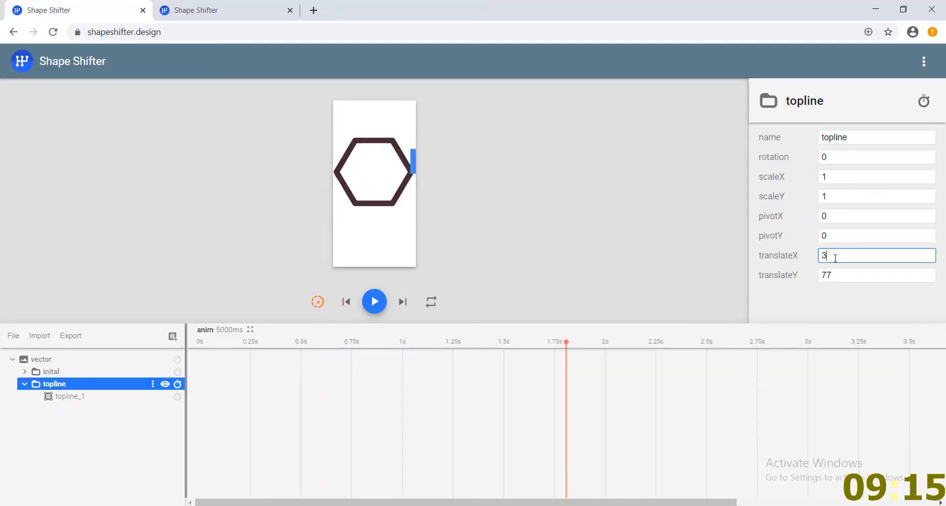
pyautogui.click(582, 276)
# Step: Add a translateX animation to the topline group with the playhead at about 1.77 s
pyautogui.moveTo(566, 345); pyautogui.dragTo(559, 339)
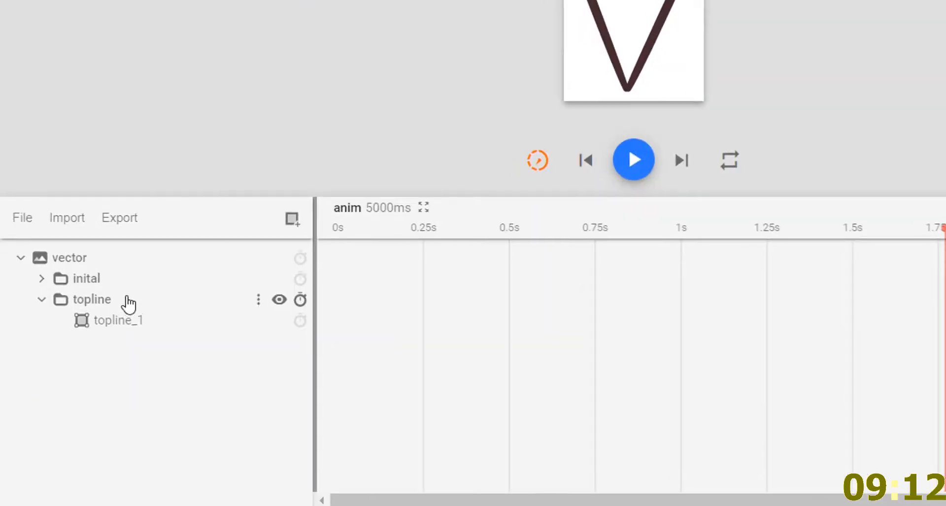
pyautogui.click(84, 387)
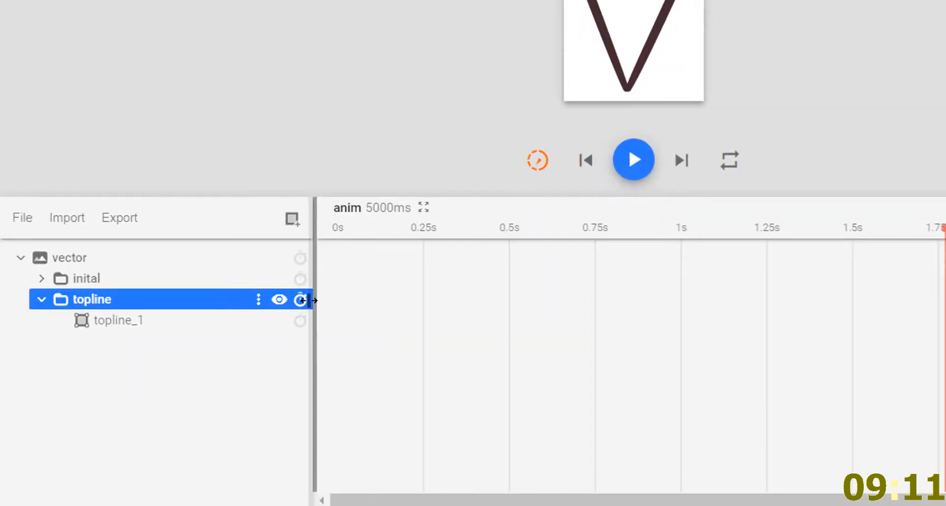
pyautogui.click(300, 300)
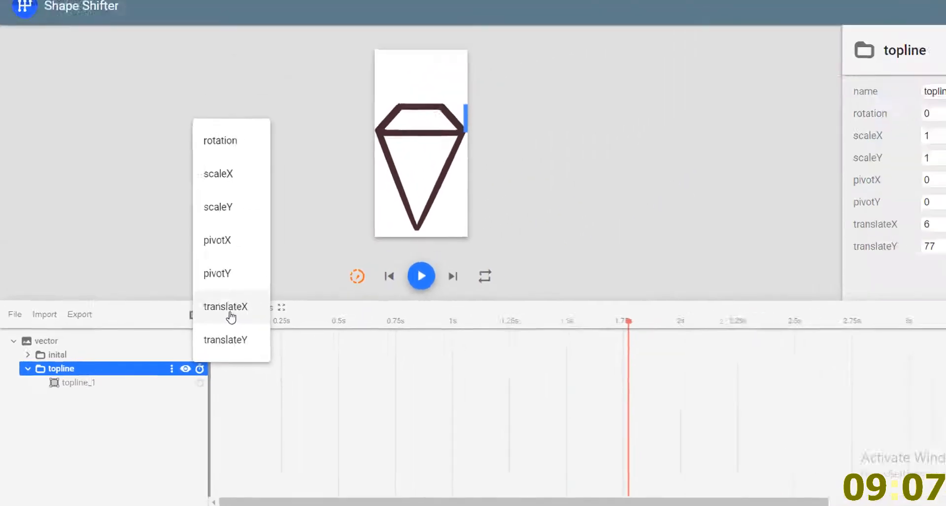
pyautogui.click(339, 216)
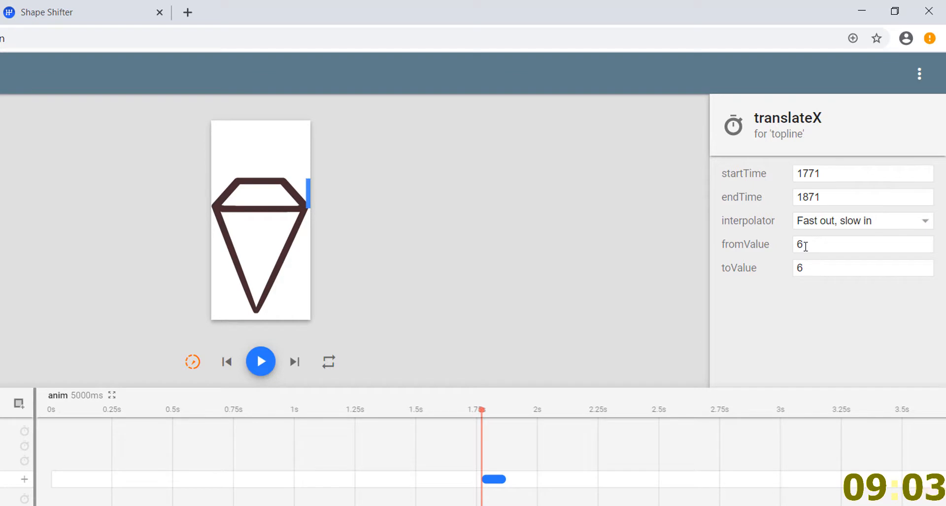
# Step: Animate topline's translateX from 0 to -121 and extend the block's end time to 2661 ms
pyautogui.moveTo(806, 246); pyautogui.dragTo(797, 268)
pyautogui.write('0')
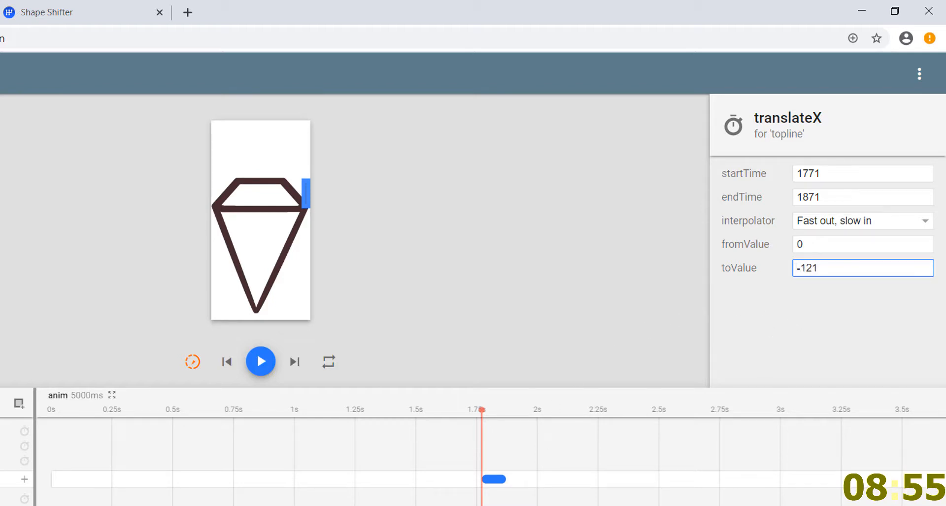
pyautogui.scroll(-1, 476, 489)
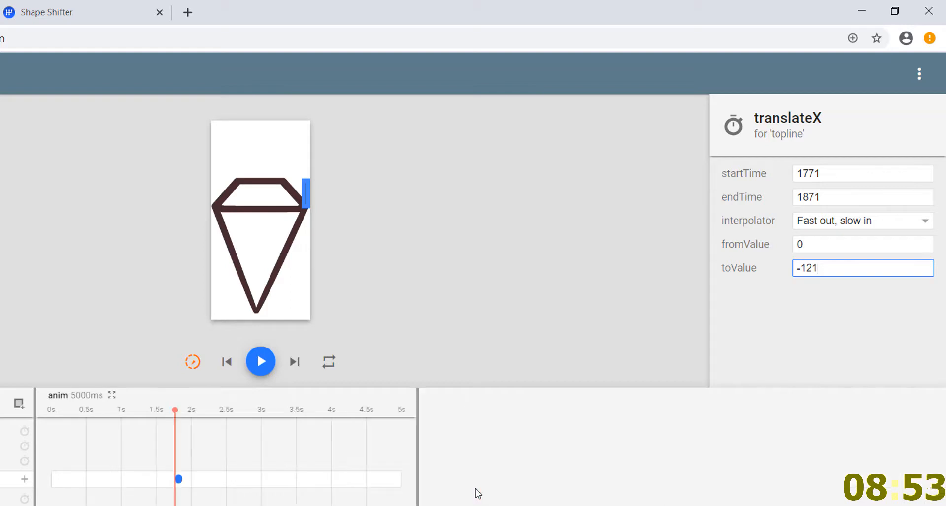
pyautogui.scroll(3, 329, 484)
pyautogui.scroll(-2, 345, 493)
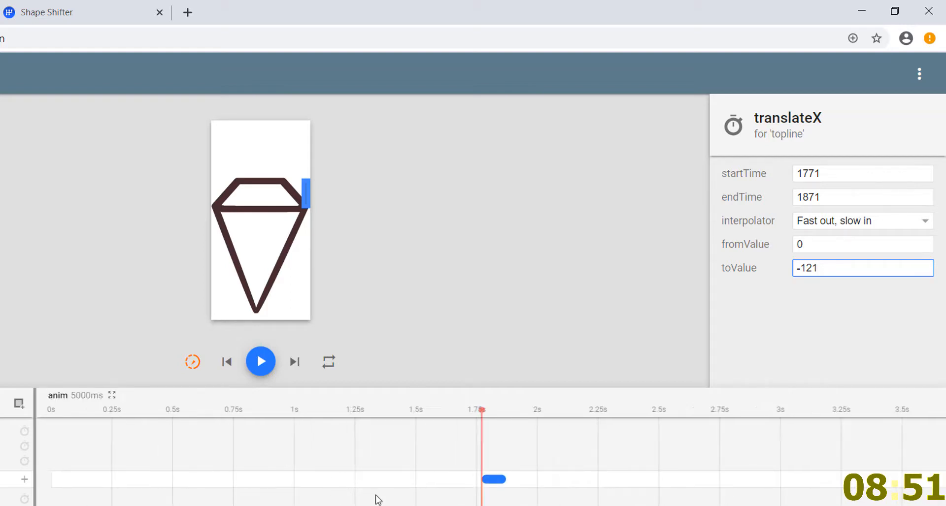
pyautogui.moveTo(507, 480); pyautogui.dragTo(697, 480)
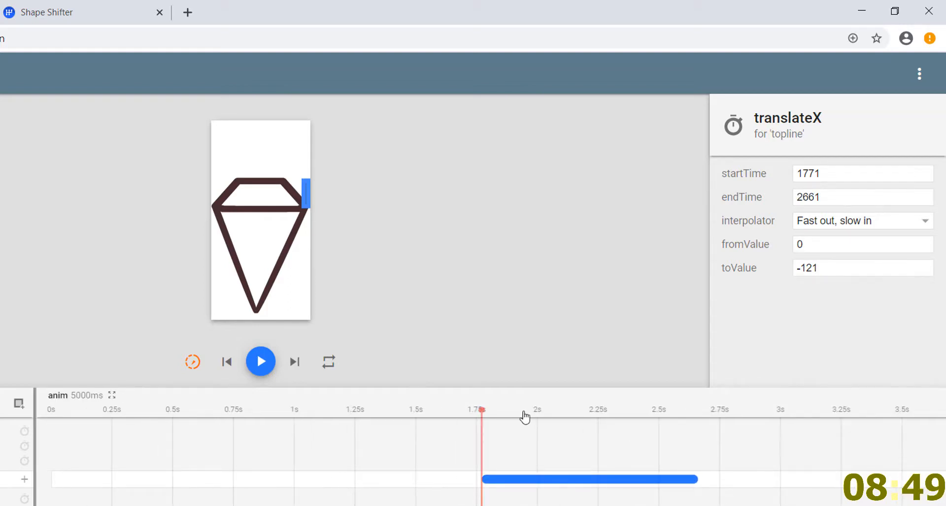
# Step: Scrub the start of the topline motion, return the playhead to the block's start, and open its startTime for editing
pyautogui.click(491, 365)
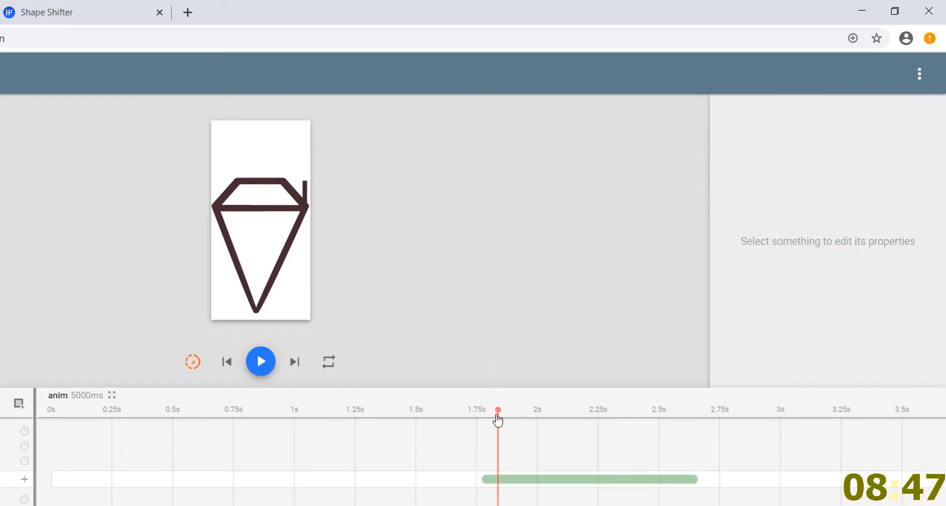
pyautogui.moveTo(478, 412)
pyautogui.mouseDown()
pyautogui.moveTo(695, 419)
pyautogui.moveTo(481, 419)
pyautogui.mouseUp()
pyautogui.click(529, 481)
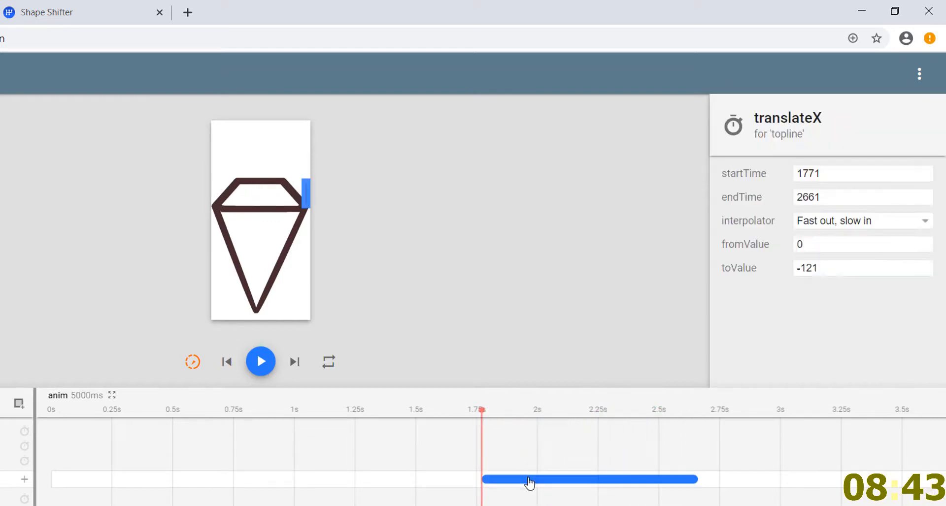
pyautogui.moveTo(833, 173); pyautogui.dragTo(814, 174)
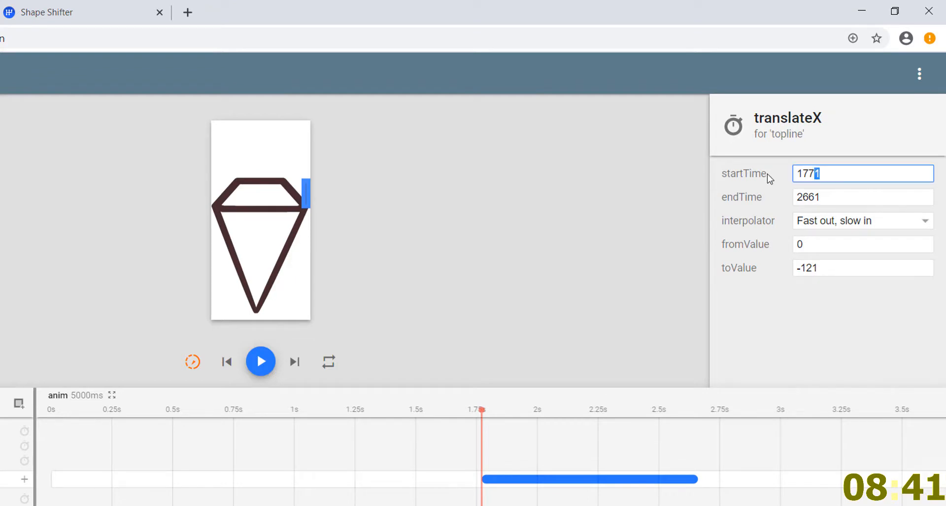
# Step: Set the topline translateX animation's start time to 2994 and end time to 3585, and scrub through it to preview the line's motion
pyautogui.write('299')
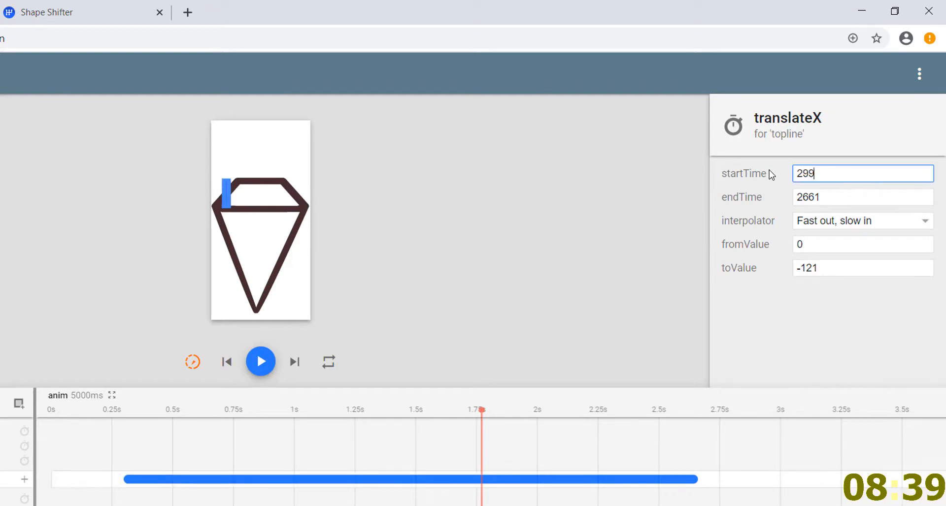
pyautogui.write('4')
pyautogui.moveTo(838, 198); pyautogui.dragTo(793, 198)
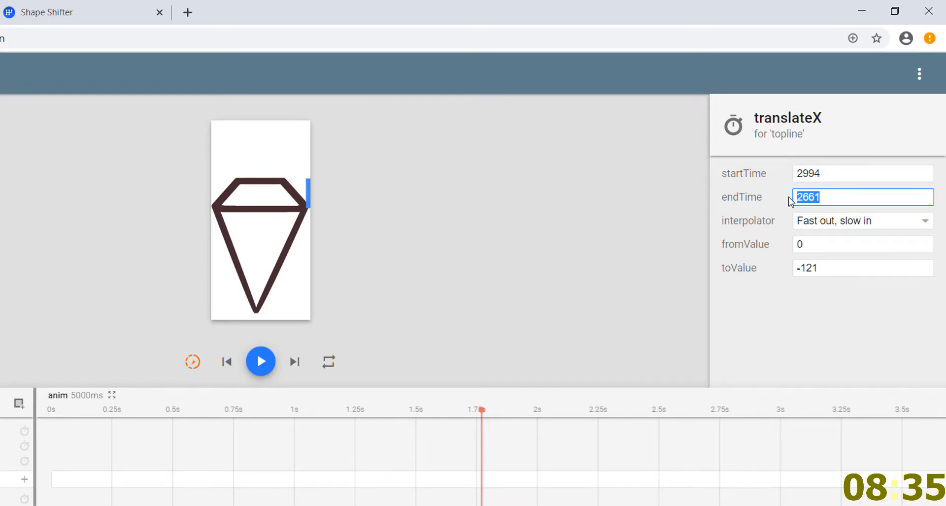
pyautogui.write('3585')
pyautogui.moveTo(832, 145); pyautogui.dragTo(820, 146)
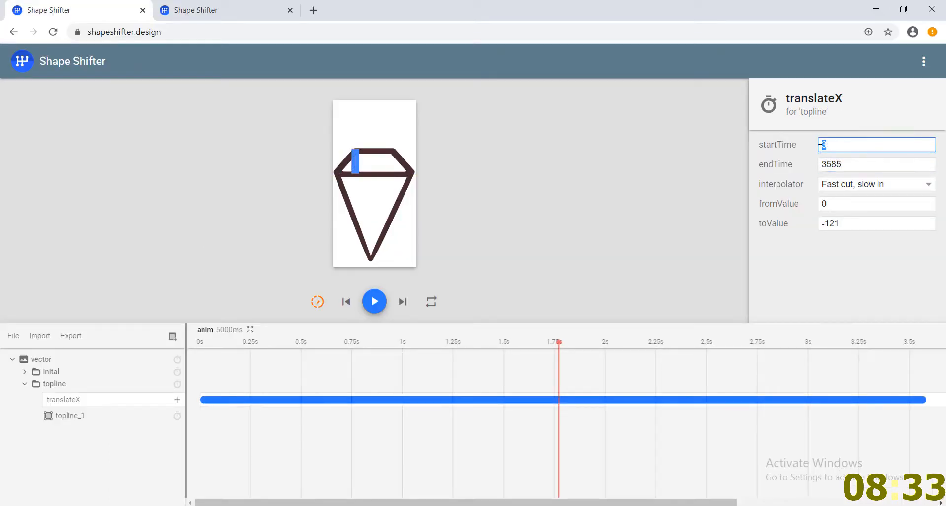
pyautogui.write('2994')
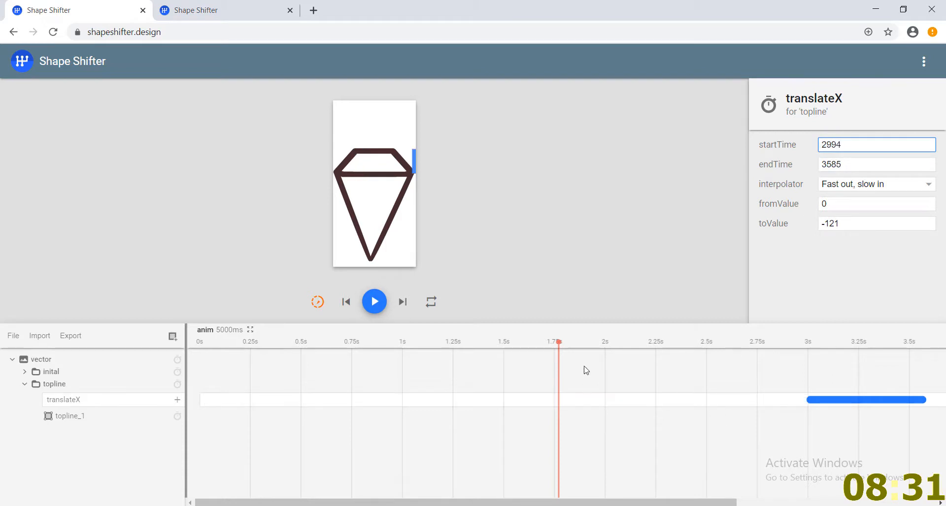
pyautogui.moveTo(559, 345); pyautogui.dragTo(847, 402)
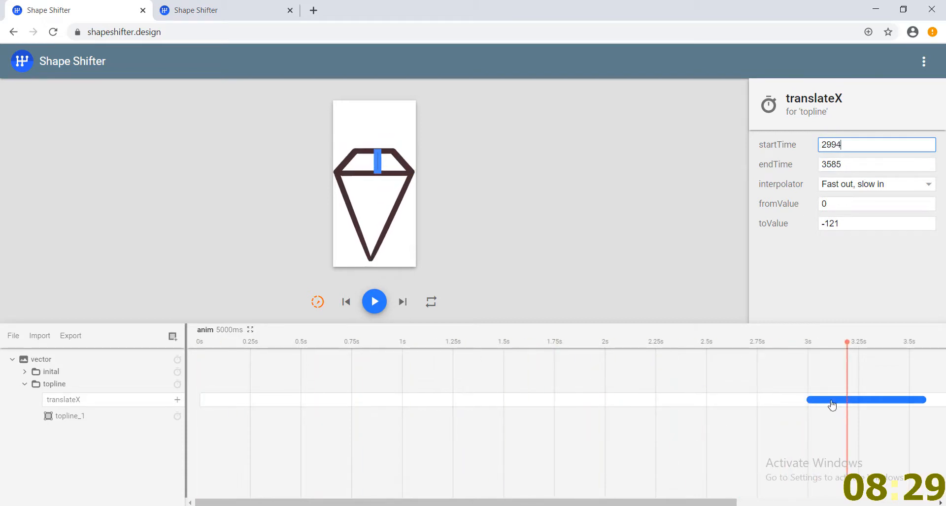
pyautogui.click(808, 443)
pyautogui.moveTo(683, 503); pyautogui.dragTo(867, 495)
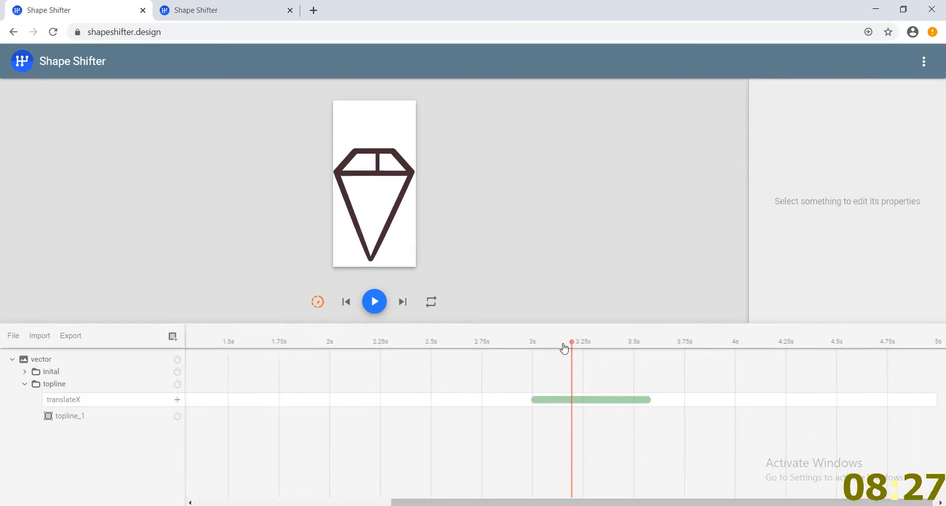
pyautogui.moveTo(569, 343); pyautogui.dragTo(538, 368)
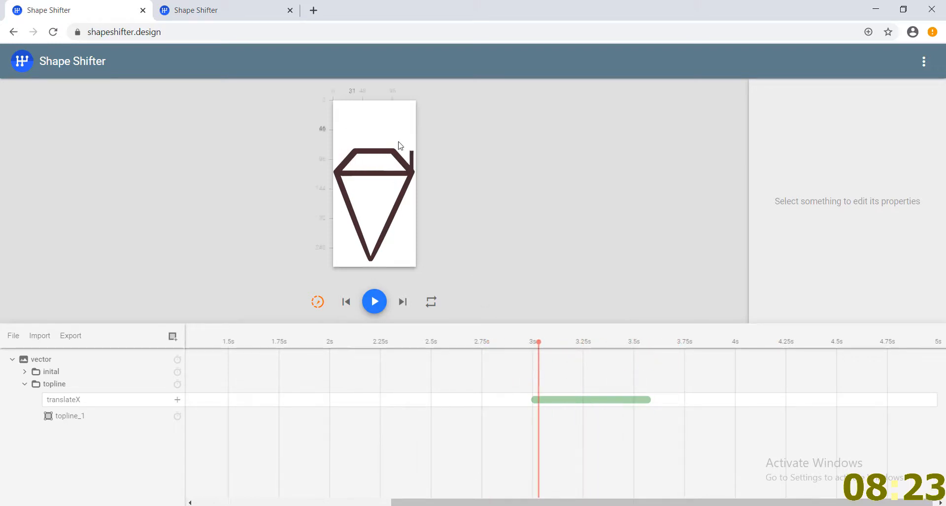
# Step: Add a second translateX animation to topline starting at 3585, with from value 0 and to value -121
pyautogui.moveTo(543, 349); pyautogui.dragTo(642, 345)
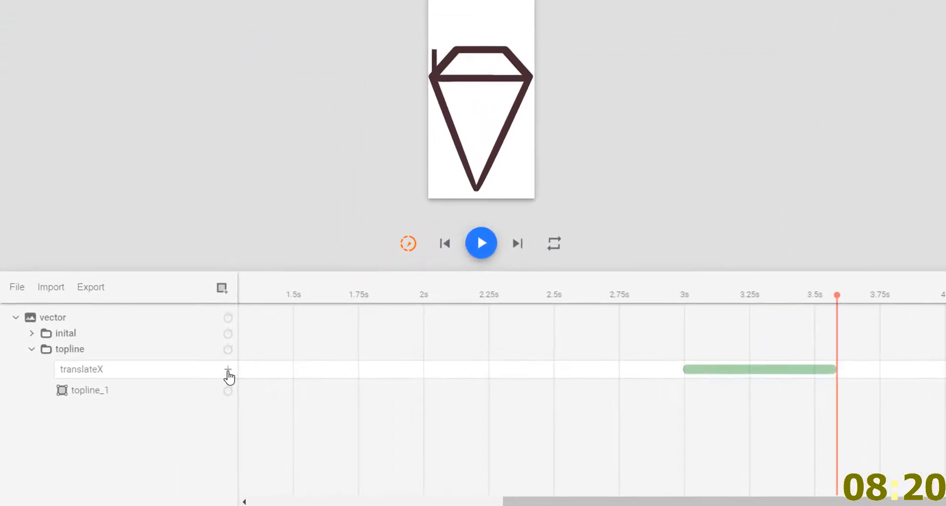
pyautogui.click(227, 369)
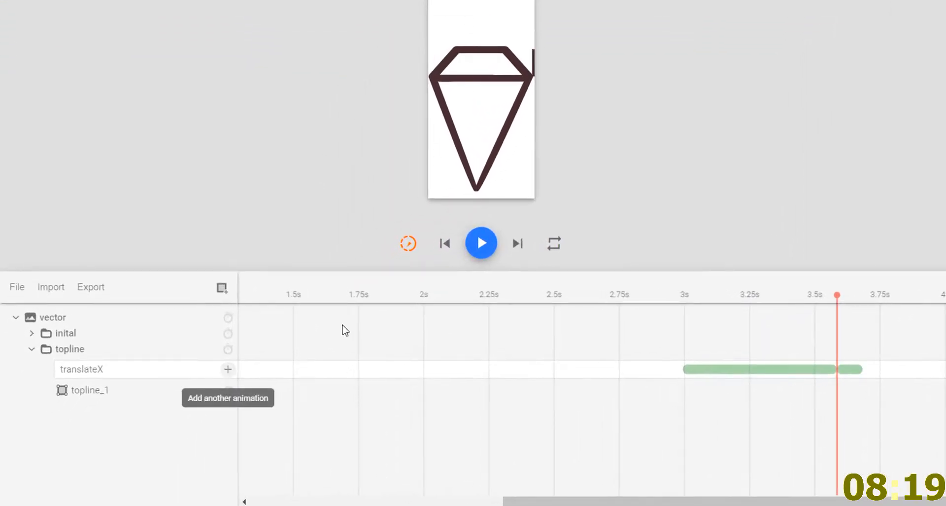
pyautogui.moveTo(838, 298)
pyautogui.mouseDown()
pyautogui.moveTo(802, 298)
pyautogui.moveTo(877, 305)
pyautogui.moveTo(838, 299)
pyautogui.mouseUp()
pyautogui.click(845, 371)
pyautogui.doubleClick(802, 260)
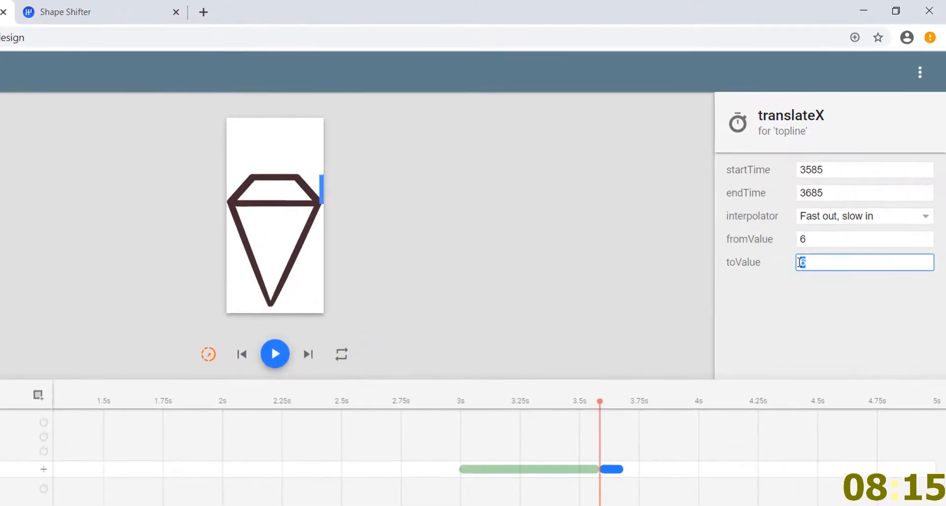
pyautogui.doubleClick(803, 240)
pyautogui.write('0')
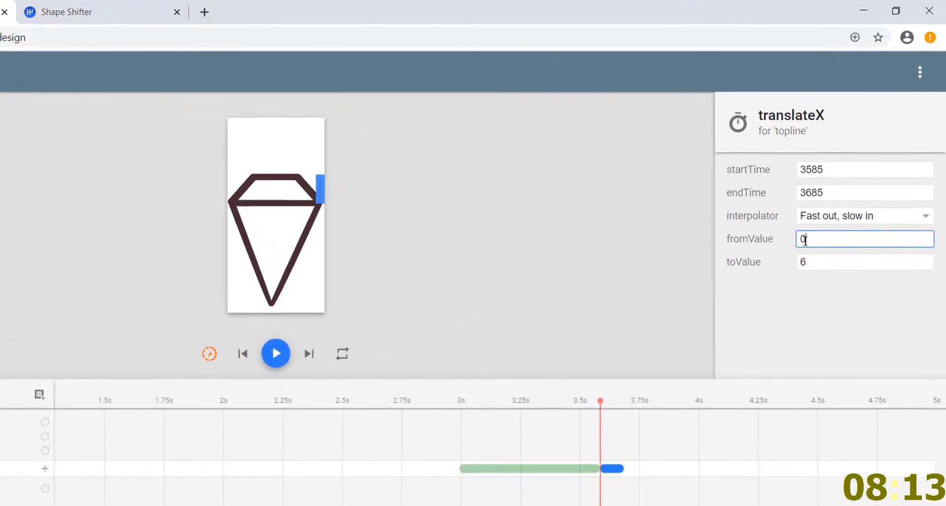
pyautogui.doubleClick(820, 261)
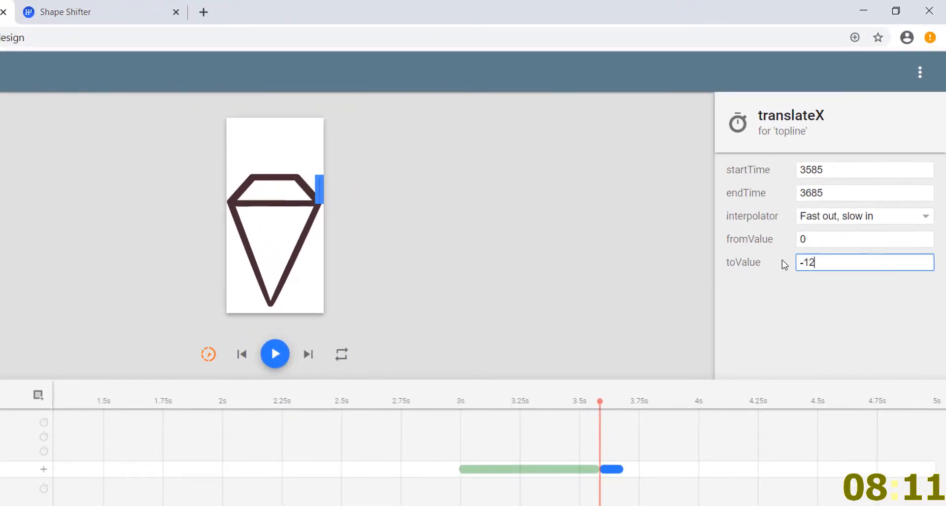
pyautogui.click(794, 295)
pyautogui.moveTo(604, 407); pyautogui.dragTo(608, 407)
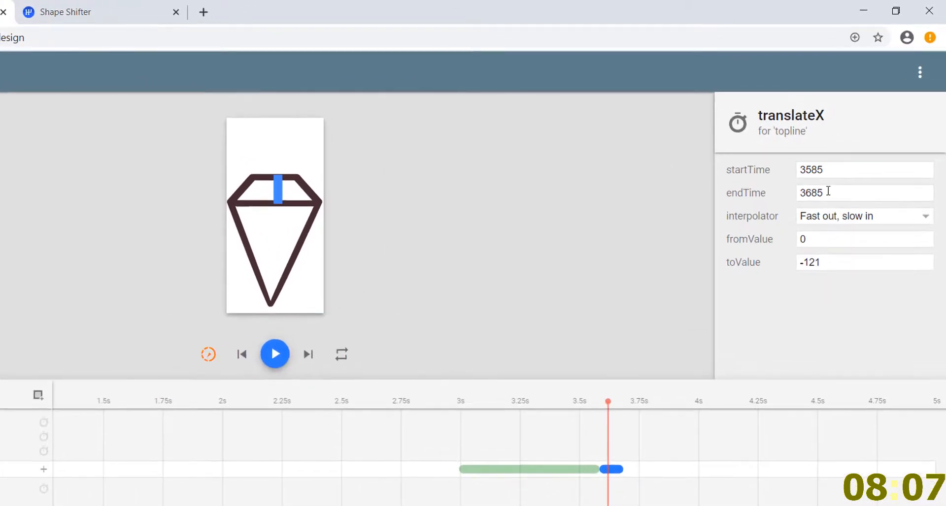
# Step: Set the second translateX animation's end time to 4176 and scrub through both blocks to check the motion
pyautogui.moveTo(806, 191); pyautogui.dragTo(805, 194)
pyautogui.write('4')
pyautogui.write('176')
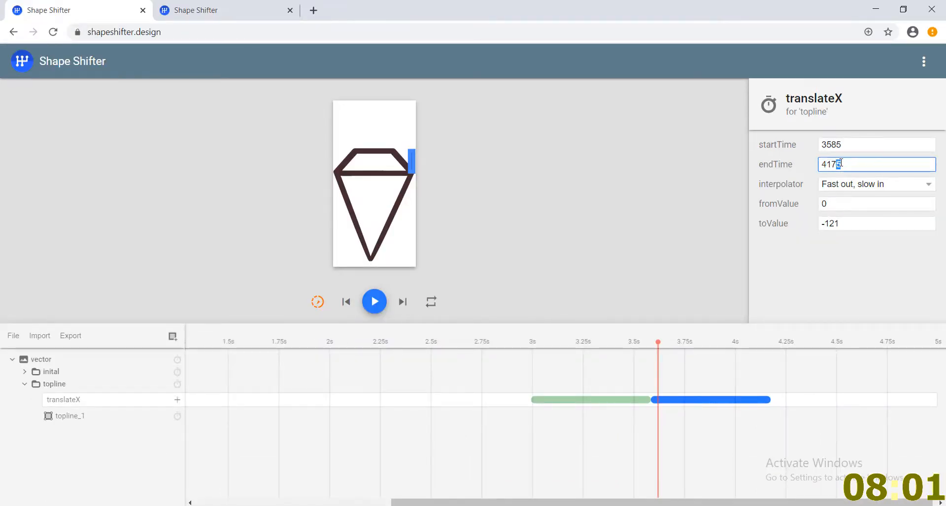
pyautogui.moveTo(658, 344); pyautogui.dragTo(728, 338)
pyautogui.click(560, 342)
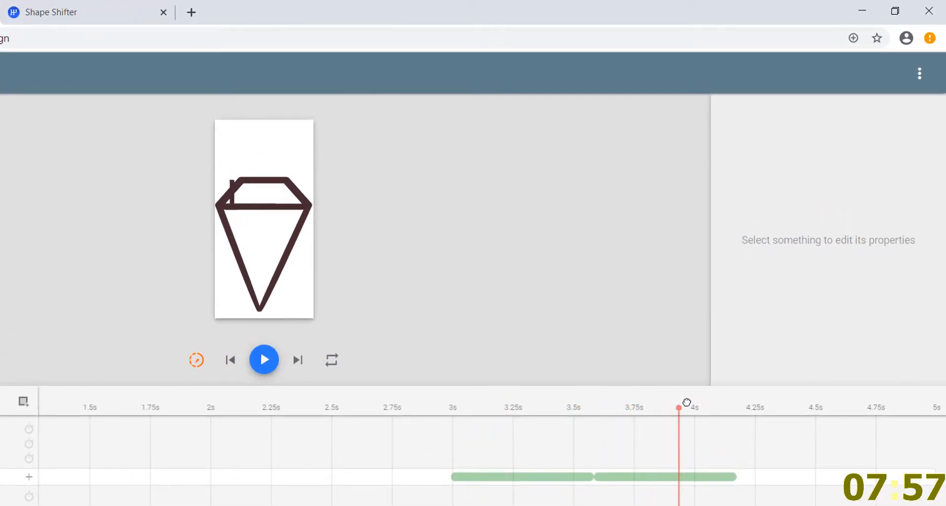
pyautogui.moveTo(686, 402); pyautogui.dragTo(575, 417)
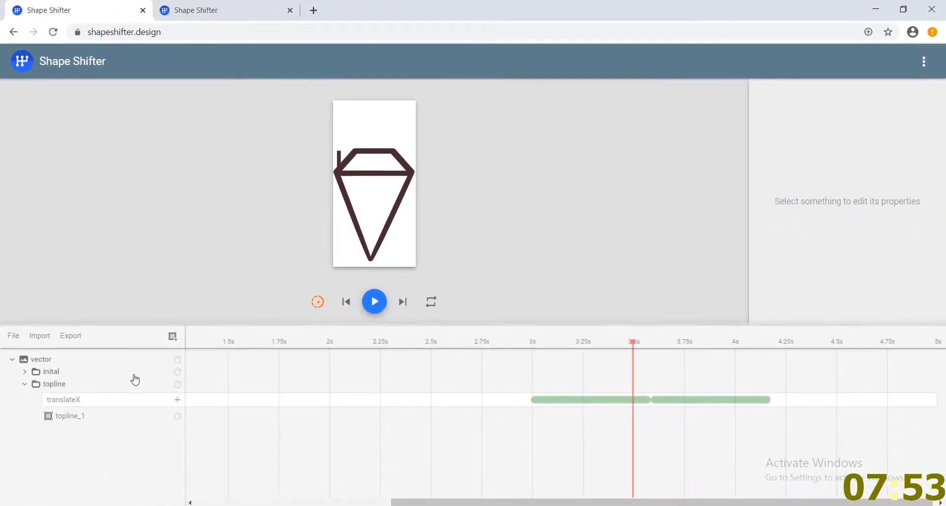
# Step: Create a new clip path layer and place it between the inital and topline groups
pyautogui.click(173, 338)
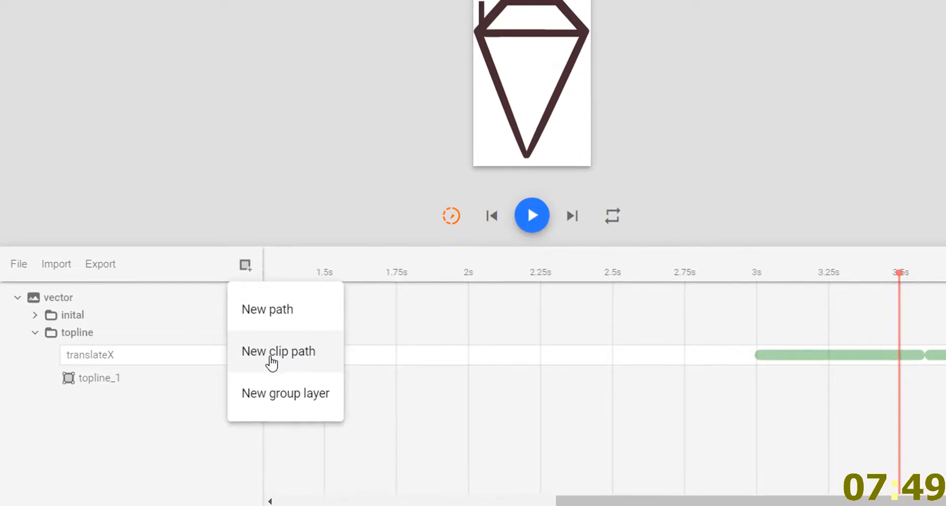
pyautogui.click(212, 389)
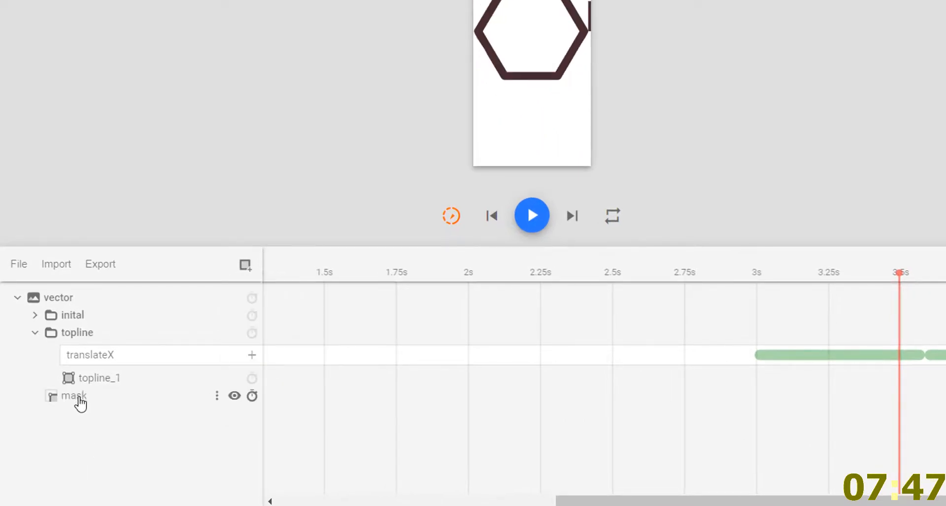
pyautogui.click(35, 333)
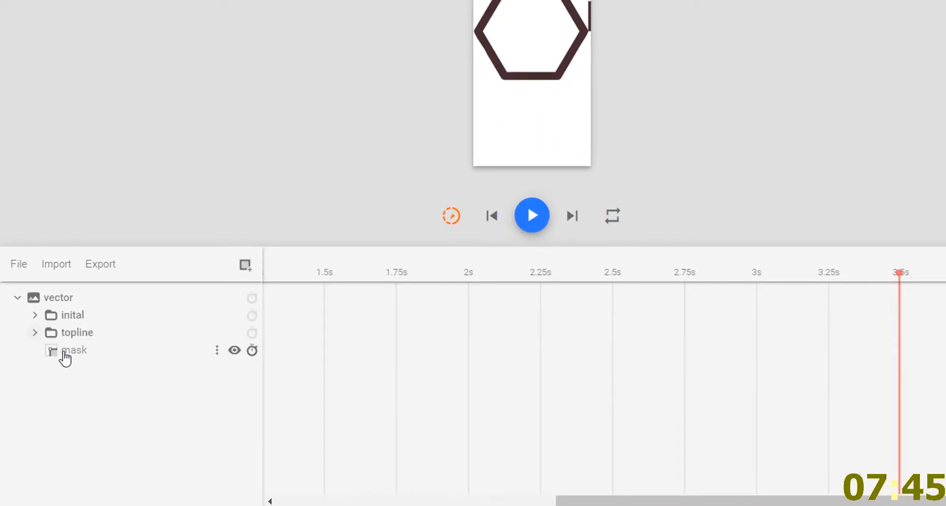
pyautogui.moveTo(77, 359); pyautogui.dragTo(93, 333)
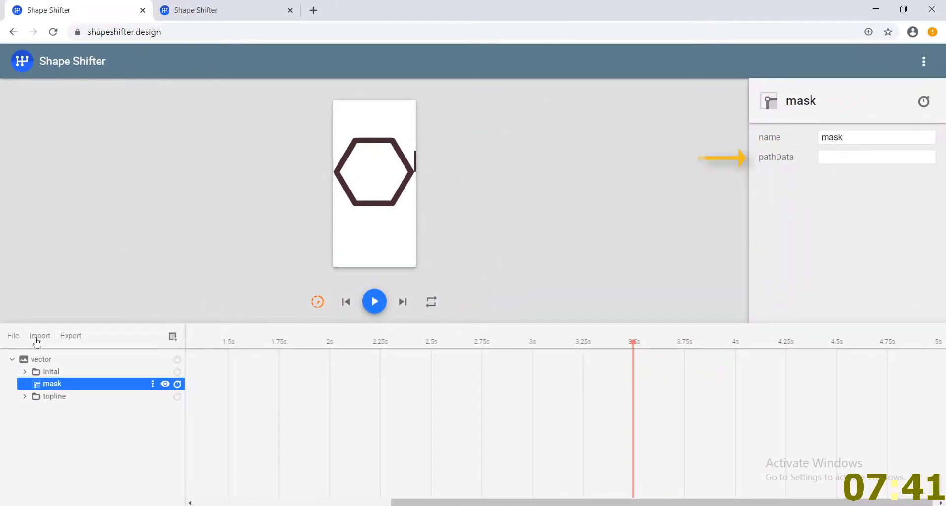
# Step: Import the mask1 file and copy the path data of the imported inital_1 layer
pyautogui.click(49, 340)
pyautogui.click(77, 407)
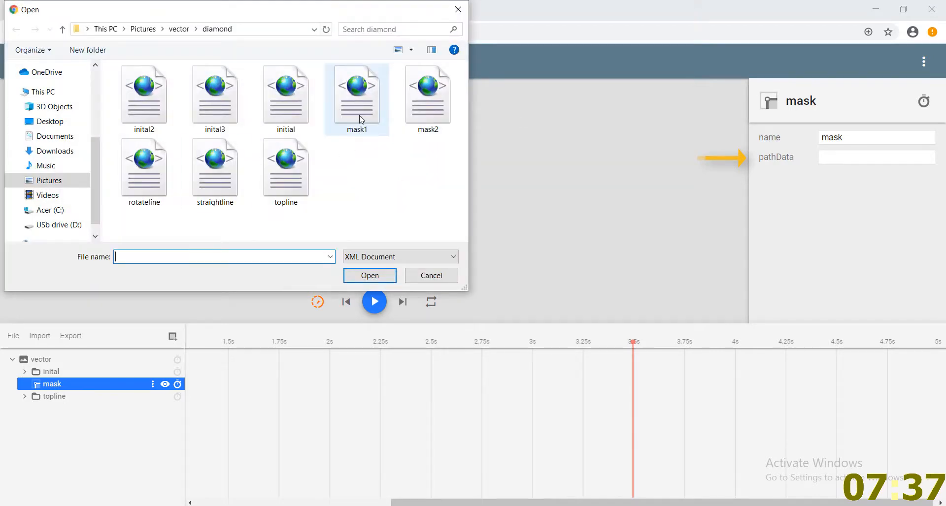
pyautogui.doubleClick(358, 106)
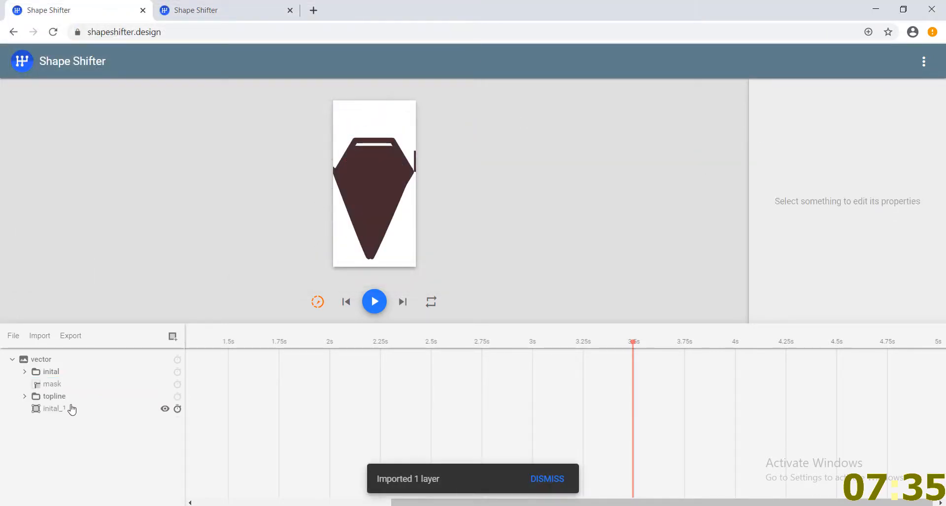
pyautogui.click(65, 409)
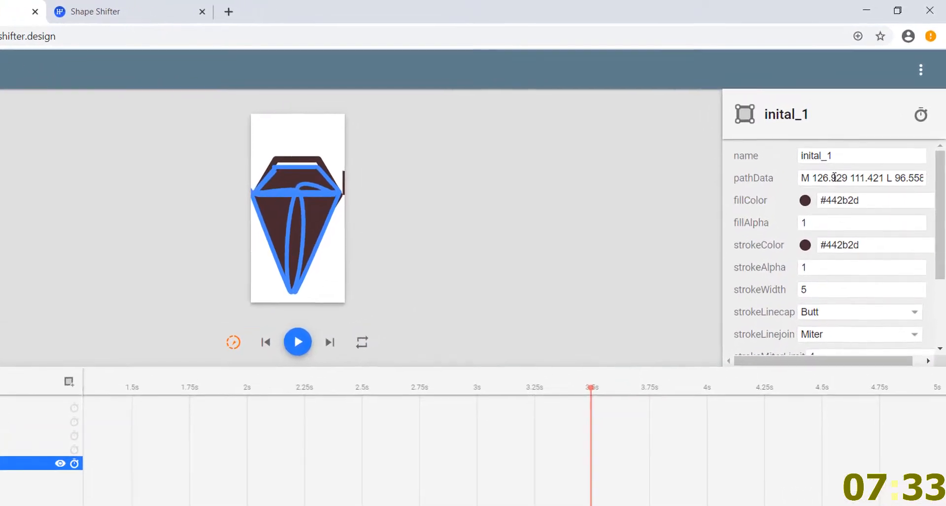
pyautogui.click(837, 180)
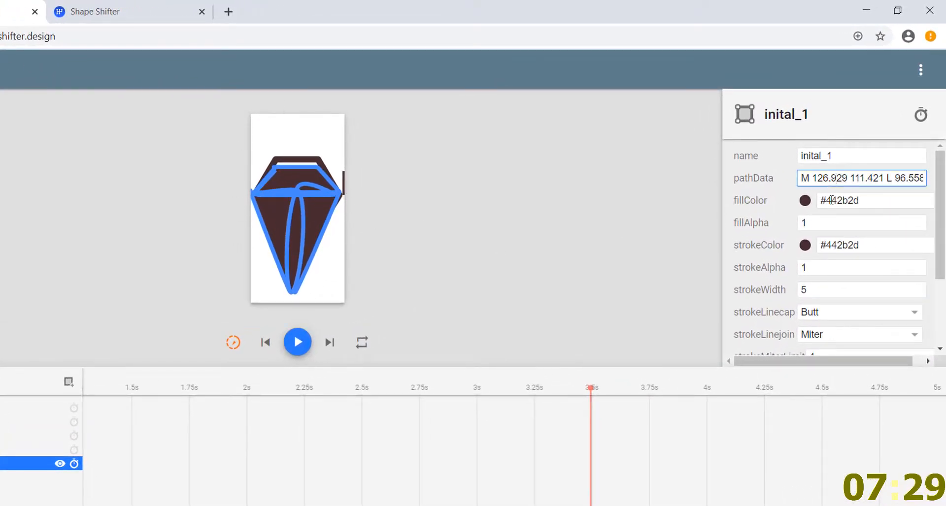
pyautogui.hotkey('ctrl', 'a')
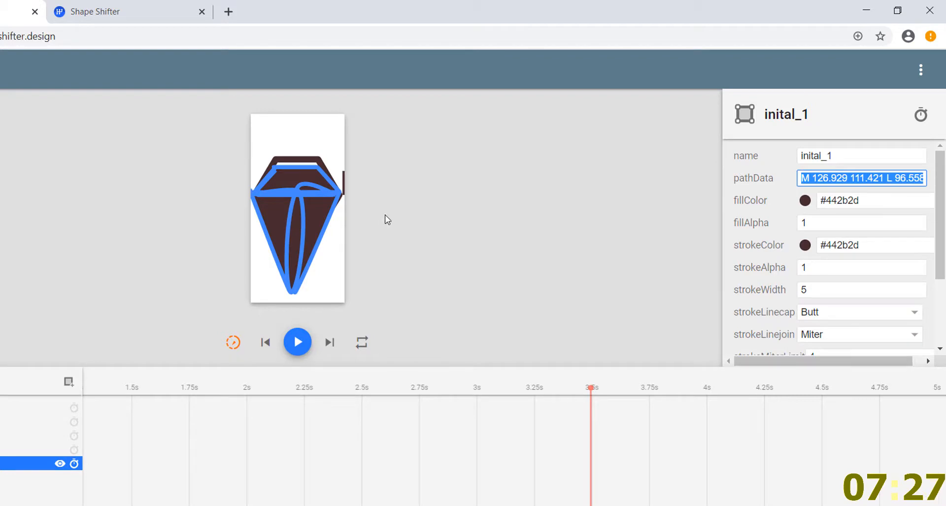
pyautogui.click(86, 421)
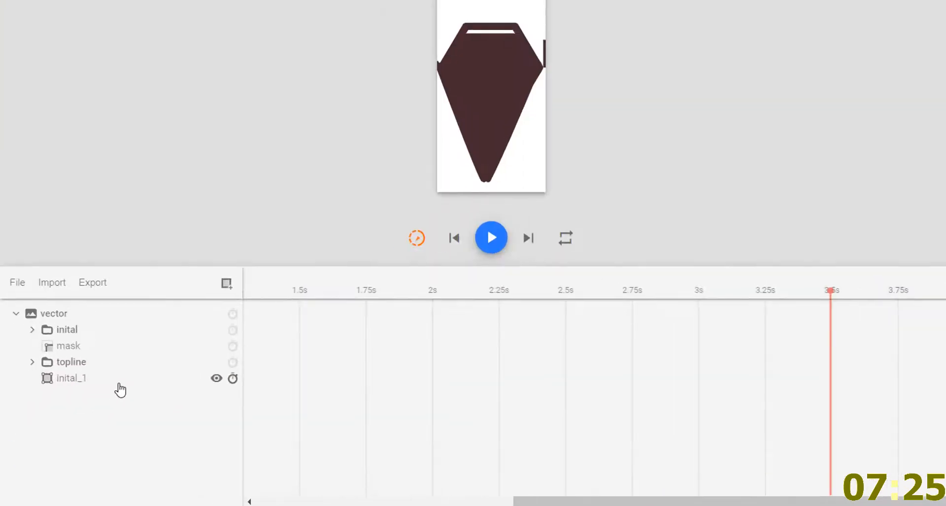
# Step: Delete the imported inital_1 layer and paste its copied path data into the mask clip path
pyautogui.click(110, 385)
pyautogui.press('Delete')
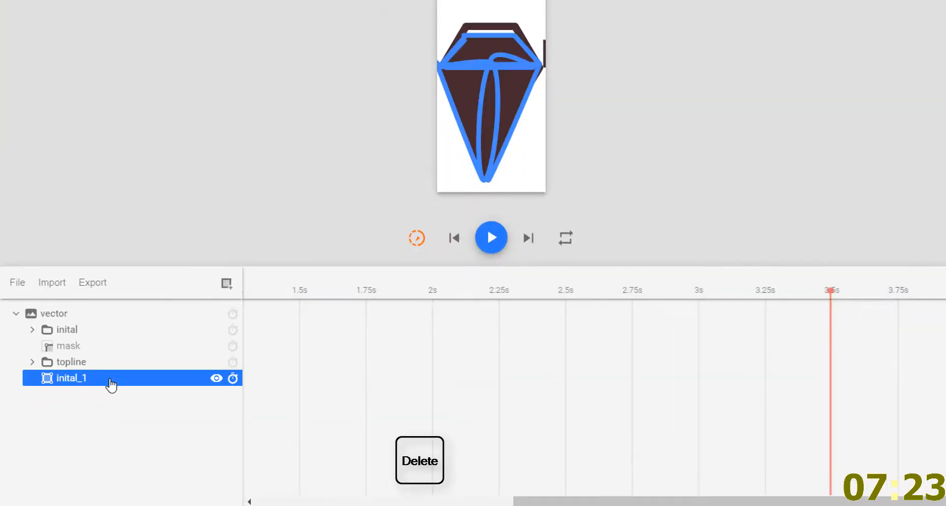
pyautogui.click(81, 364)
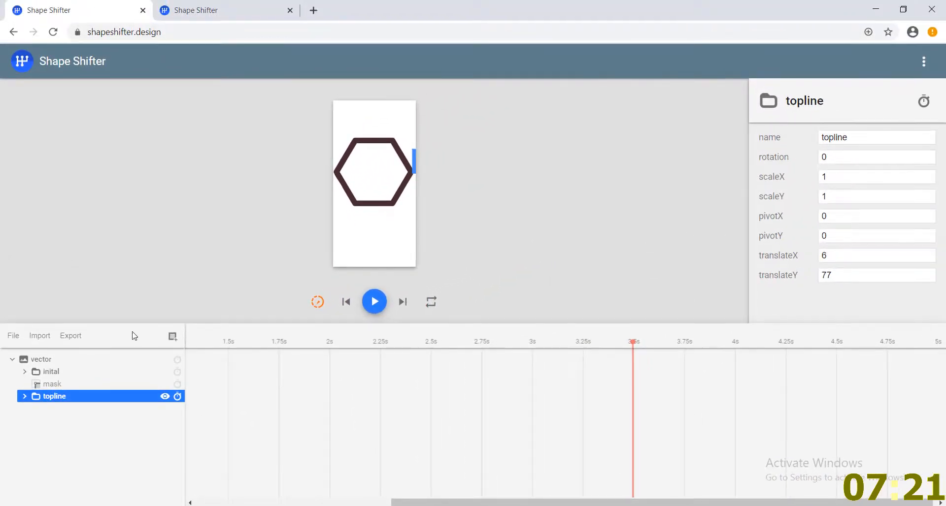
pyautogui.click(52, 385)
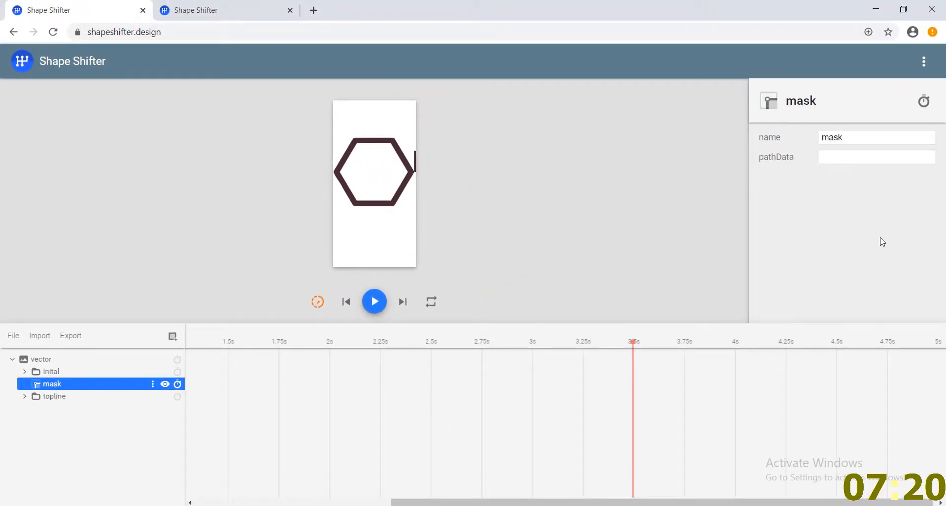
pyautogui.click(842, 157)
pyautogui.hotkey('ctrl', 'v')
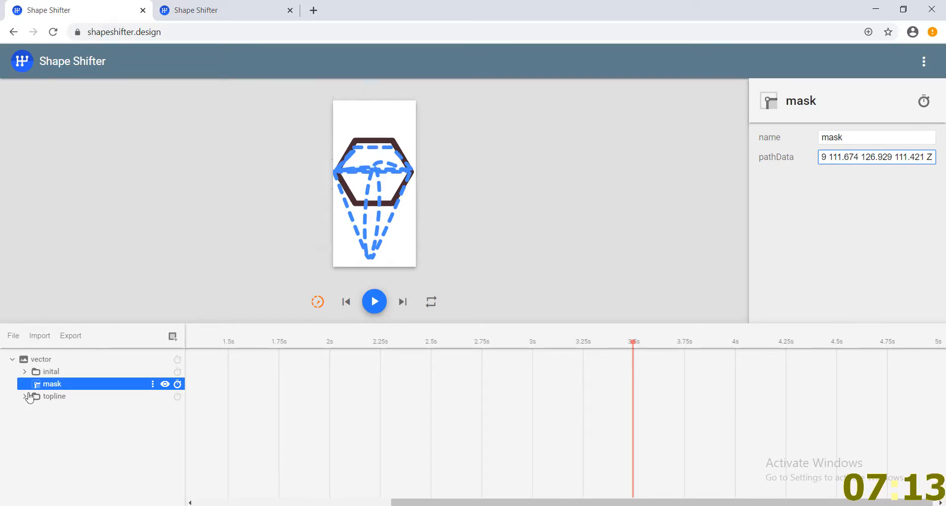
# Step: Scrub the timeline between about 3.3 s and 4 s to check how the mask clips the moving top line
pyautogui.click(648, 369)
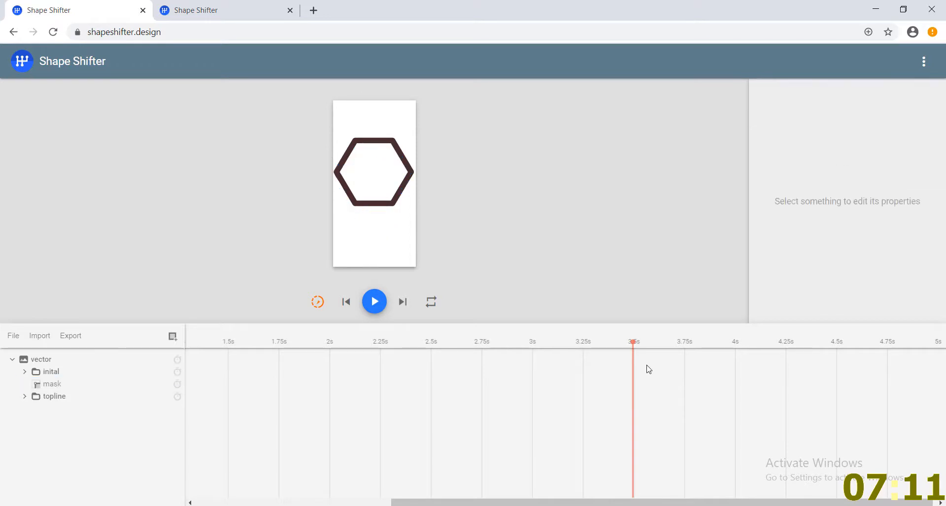
pyautogui.moveTo(633, 342); pyautogui.dragTo(600, 342)
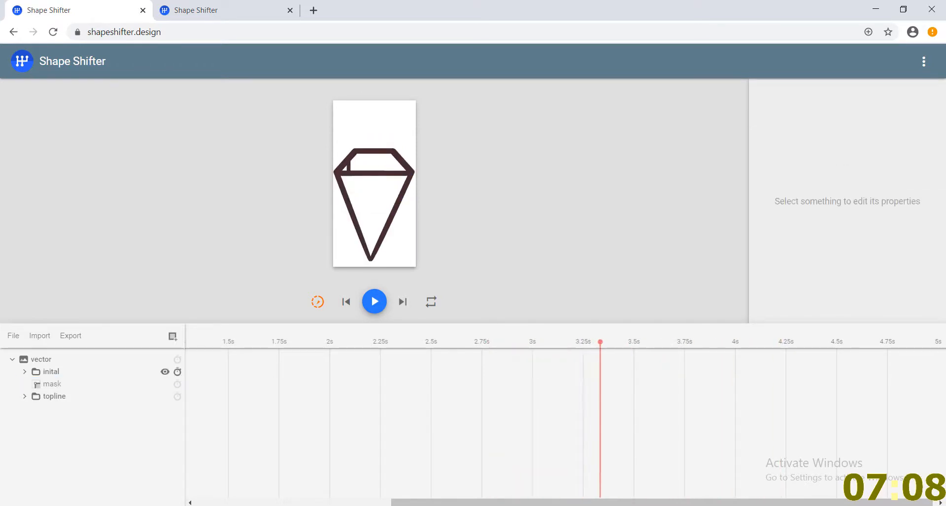
pyautogui.click(91, 385)
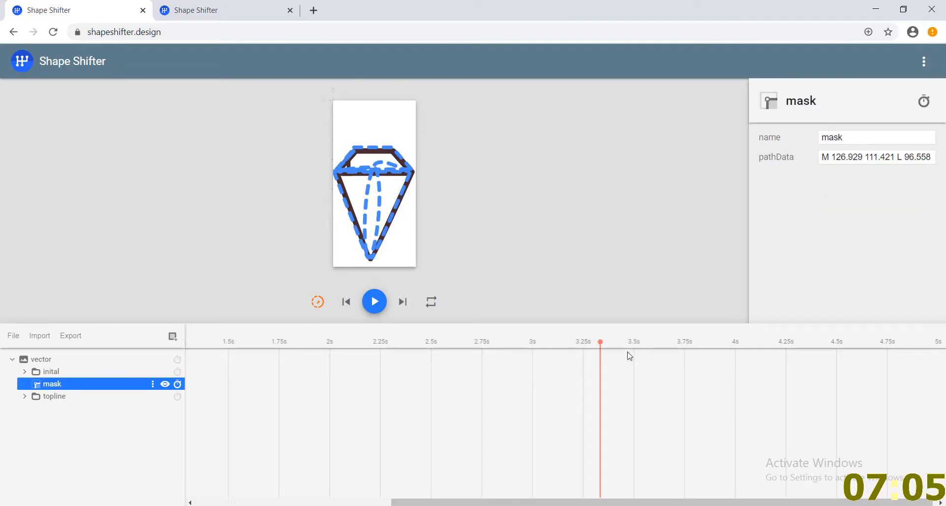
pyautogui.moveTo(597, 343); pyautogui.dragTo(742, 342)
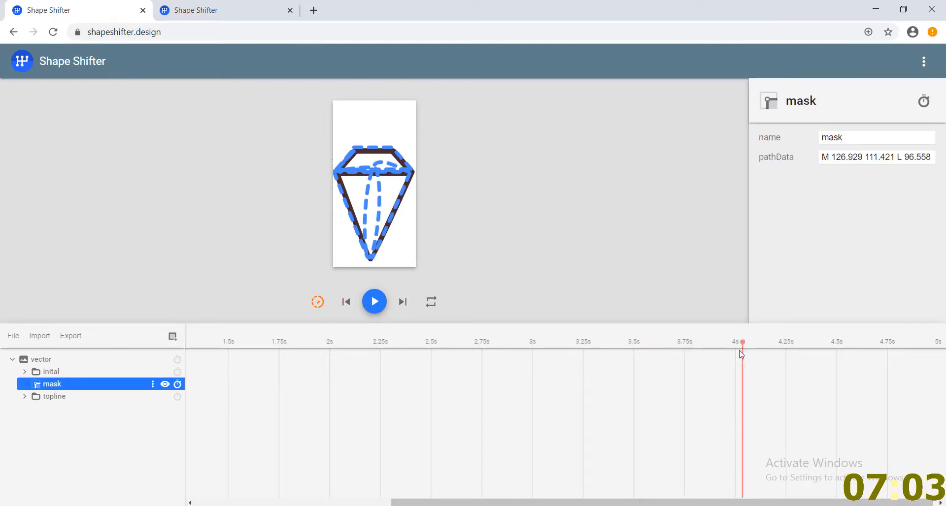
pyautogui.click(664, 297)
# Step: Import the straightline vector drawable and select the path layer inside its line group
pyautogui.click(26, 397)
pyautogui.click(62, 393)
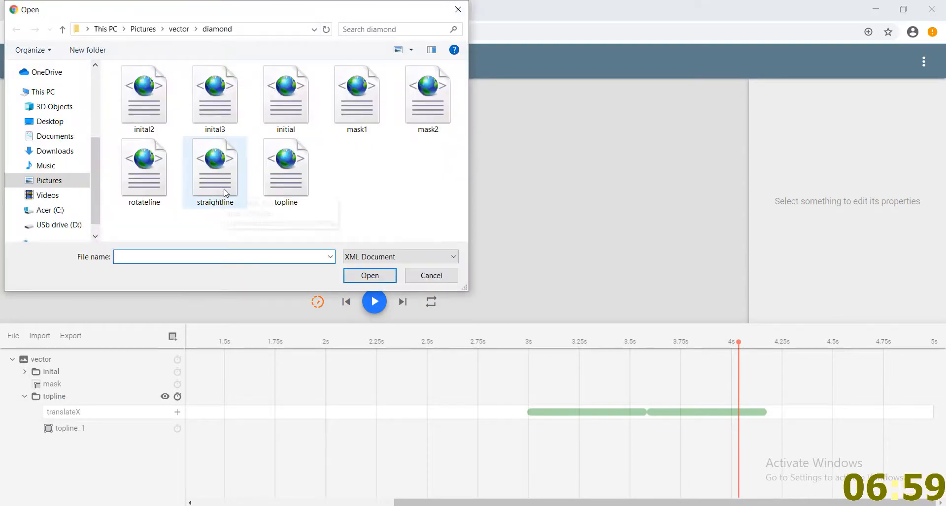
pyautogui.doubleClick(225, 193)
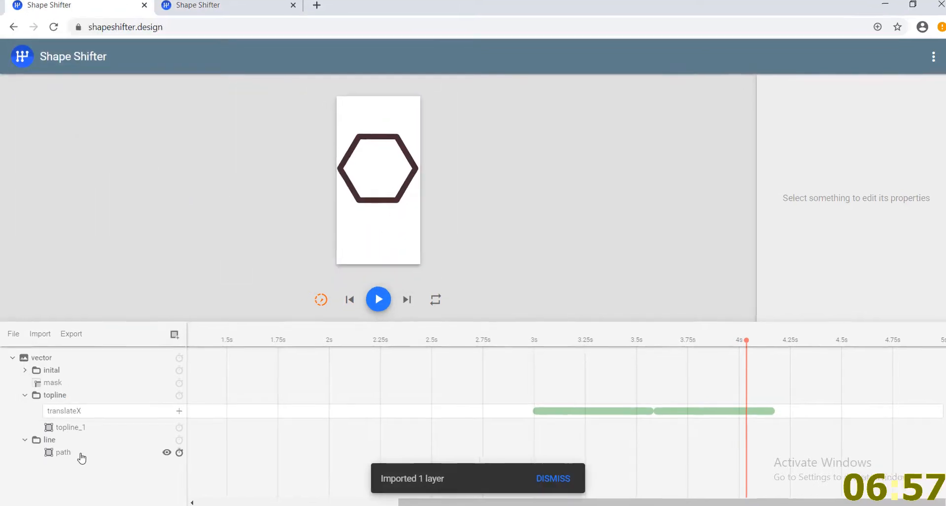
pyautogui.click(77, 453)
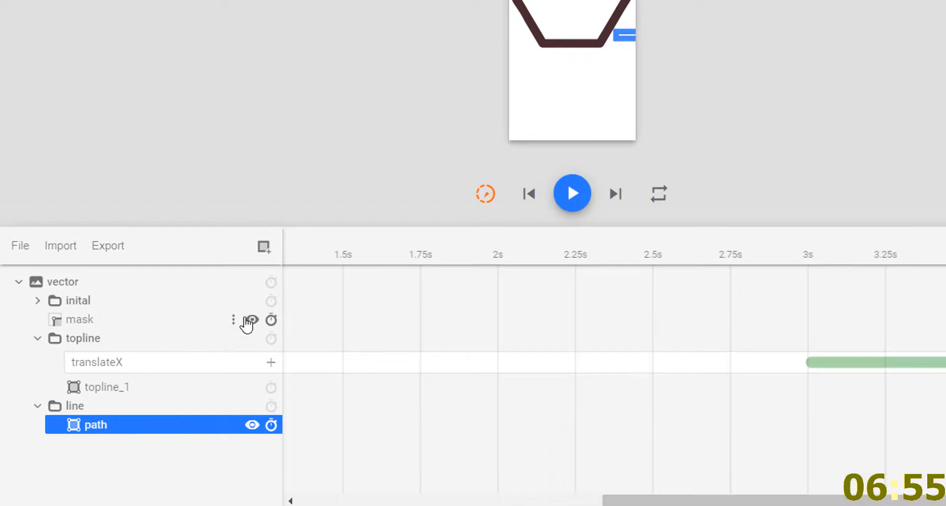
# Step: Hide the mask layer and scrub to about 3.9 s to check the topline_1 layer unmasked
pyautogui.click(252, 321)
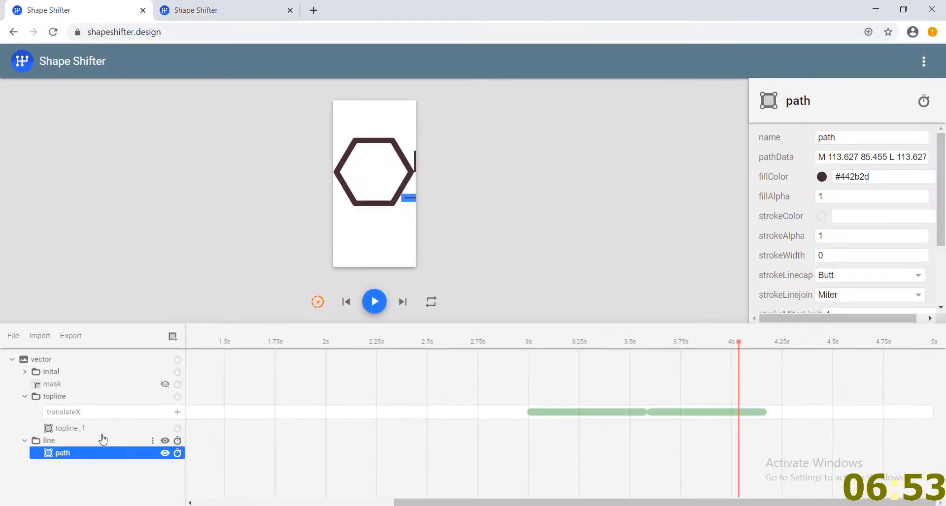
pyautogui.click(143, 392)
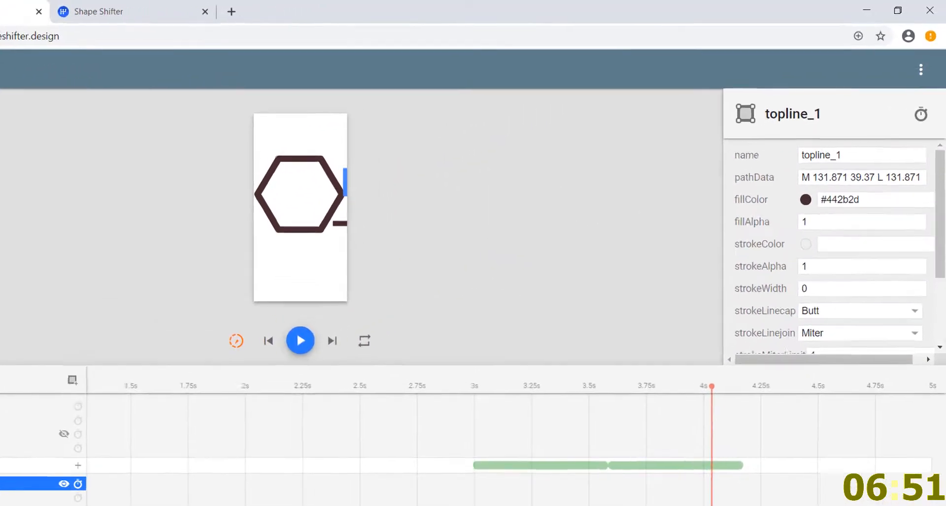
pyautogui.moveTo(697, 415); pyautogui.dragTo(663, 413)
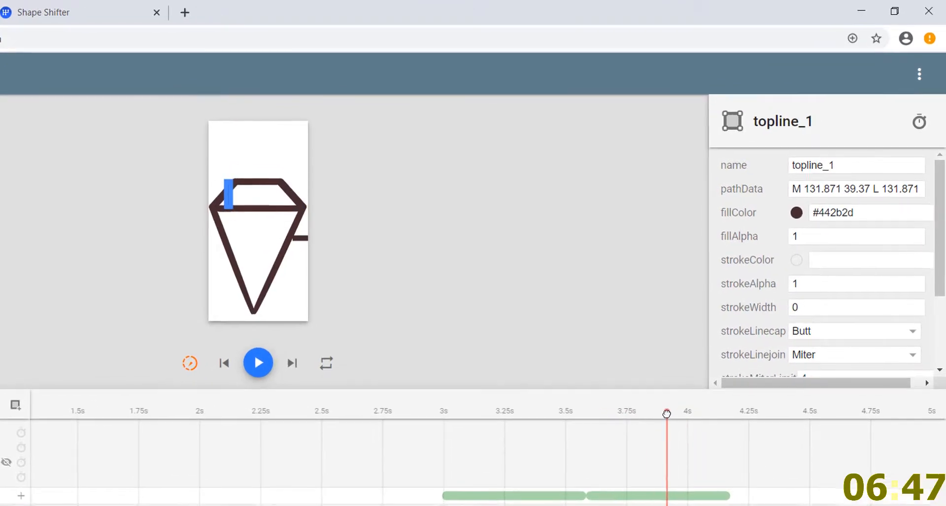
# Step: Import the rotateline file as a vector drawable
pyautogui.click(70, 336)
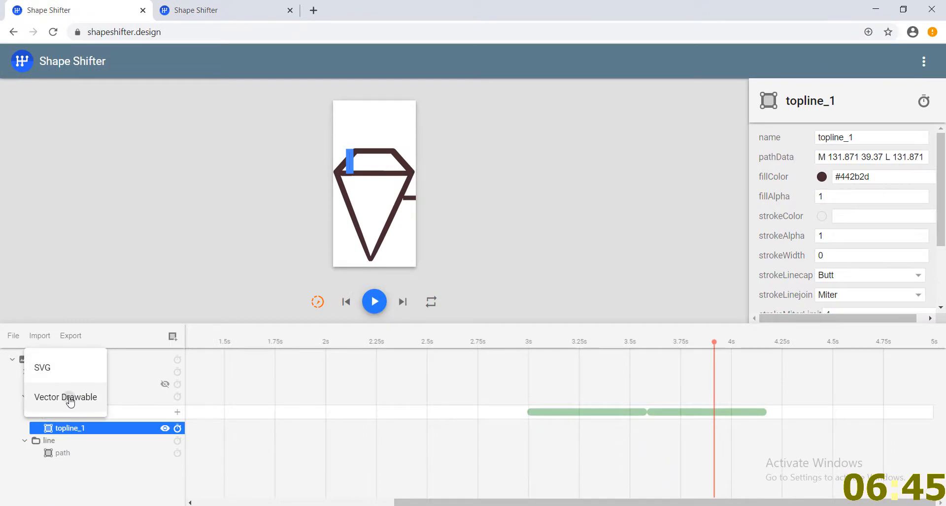
pyautogui.click(73, 397)
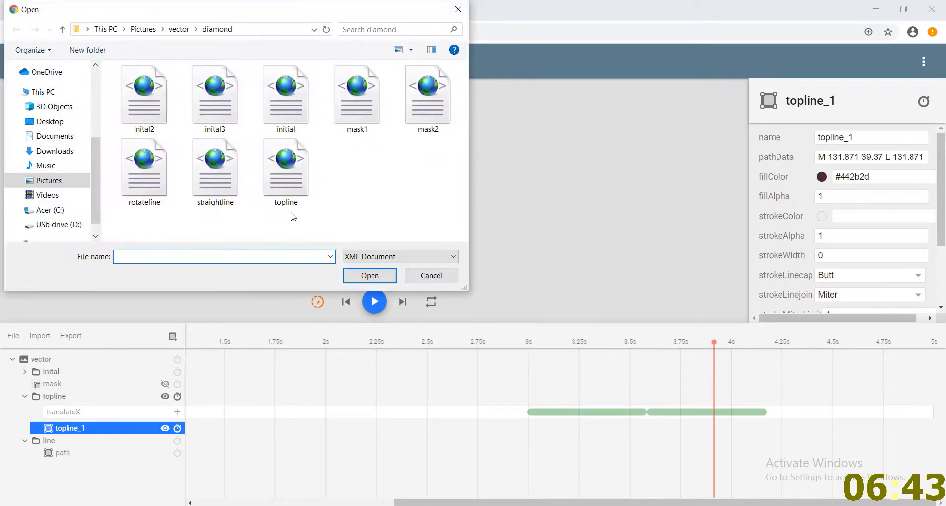
pyautogui.doubleClick(148, 199)
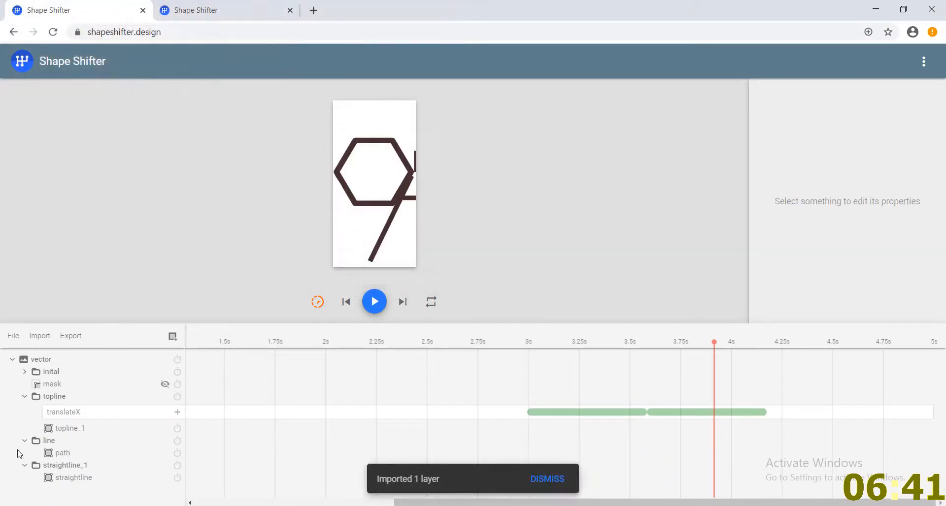
# Step: Reorder the imported straightline_1 group so it sits between the topline and line groups
pyautogui.moveTo(78, 470); pyautogui.dragTo(99, 403)
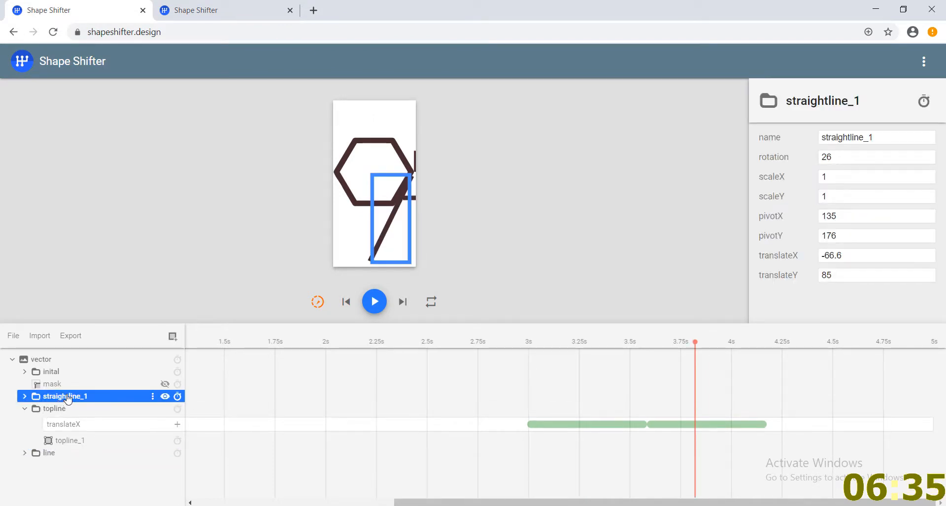
pyautogui.click(25, 409)
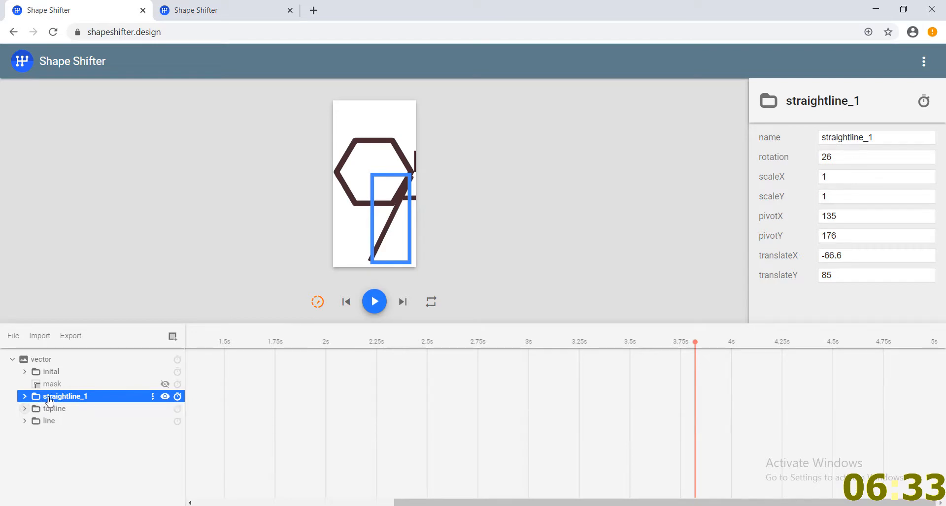
pyautogui.moveTo(47, 399); pyautogui.dragTo(33, 415)
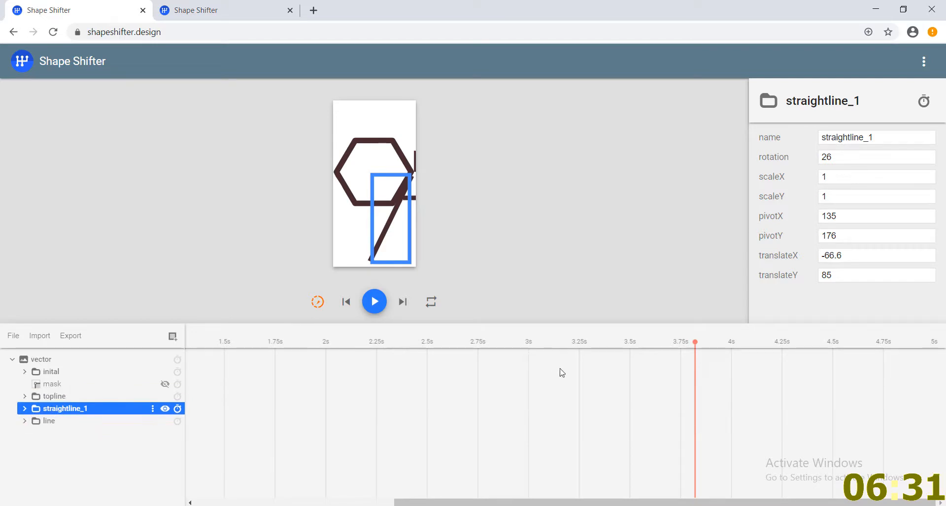
pyautogui.moveTo(694, 344)
pyautogui.mouseDown()
pyautogui.moveTo(686, 344)
pyautogui.moveTo(697, 344)
pyautogui.mouseUp()
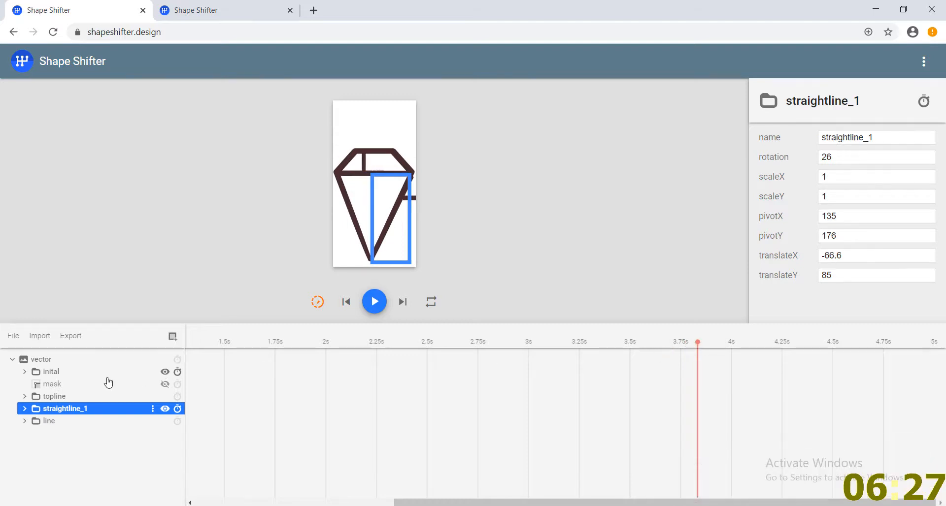
# Step: Add a rotation animation block to the straightline_1 group and expand the group to show it
pyautogui.click(27, 398)
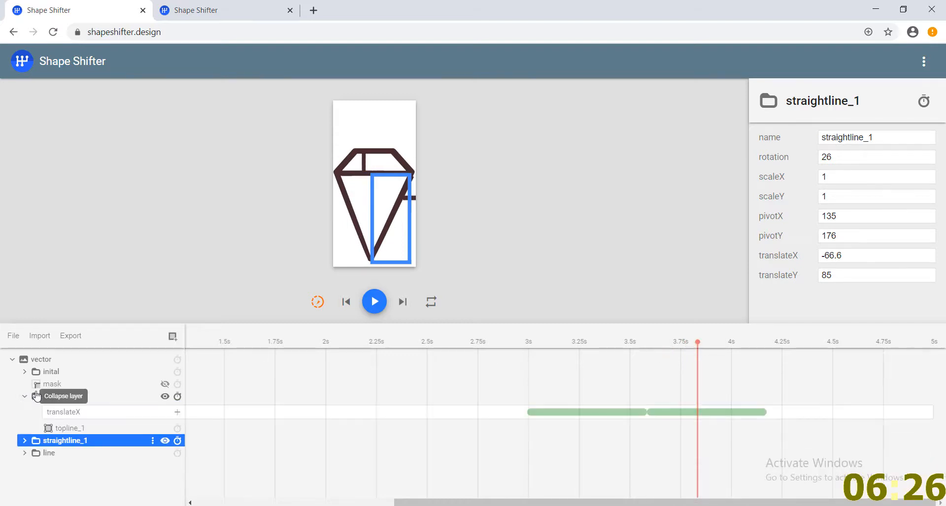
pyautogui.click(178, 441)
pyautogui.click(198, 238)
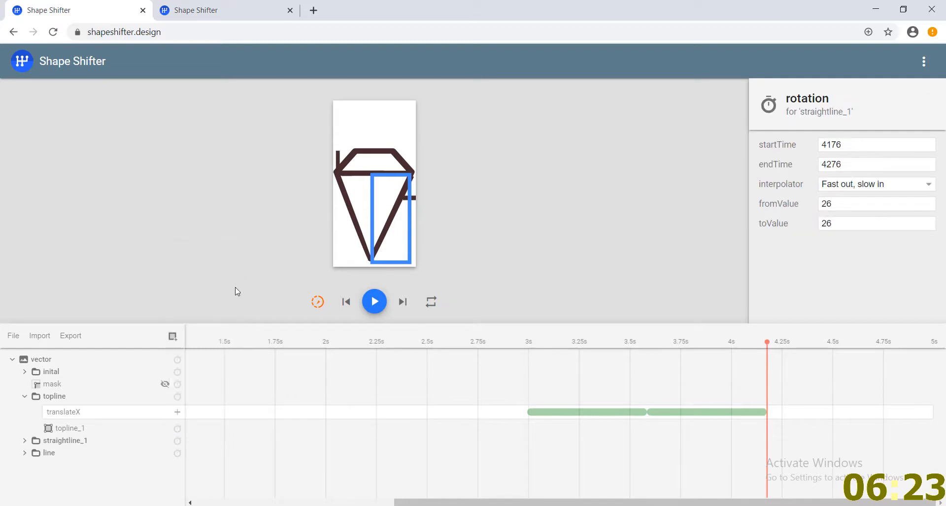
pyautogui.click(93, 442)
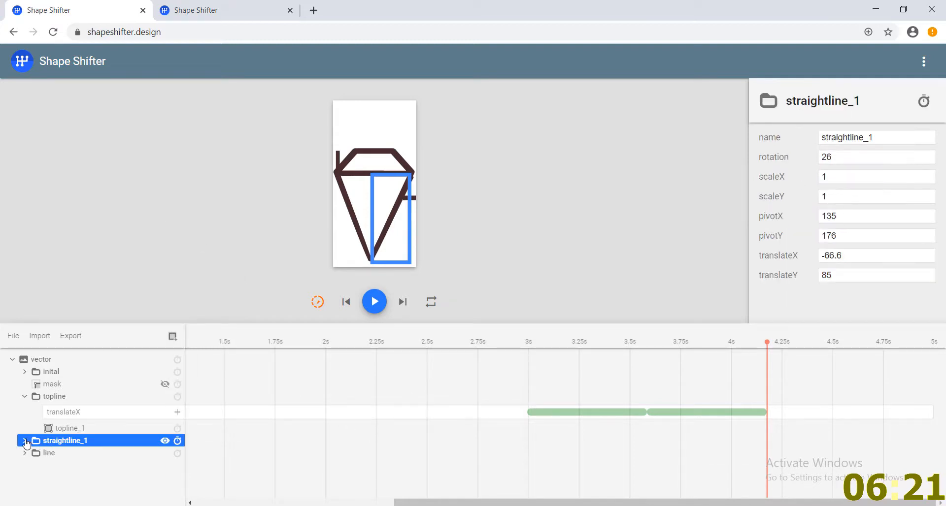
pyautogui.click(24, 442)
# Step: Move the straightline_1 rotation block earlier, then set its endTime to 3079 and its startTime to 2488
pyautogui.moveTo(772, 466); pyautogui.dragTo(563, 442)
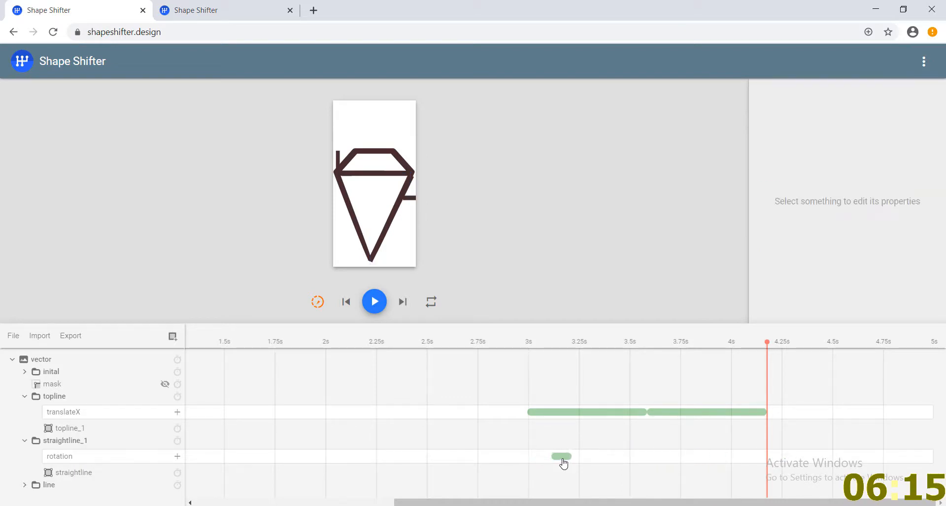
pyautogui.click(562, 459)
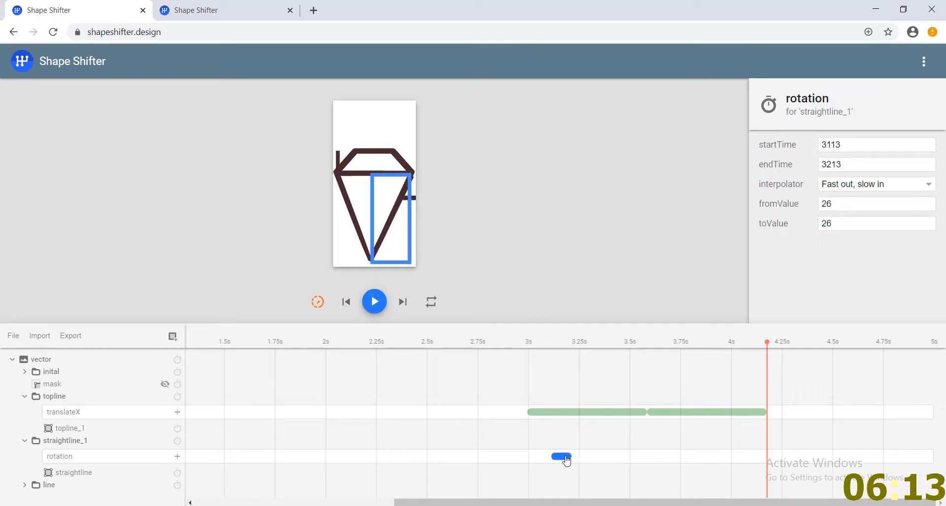
pyautogui.moveTo(571, 457); pyautogui.dragTo(477, 452)
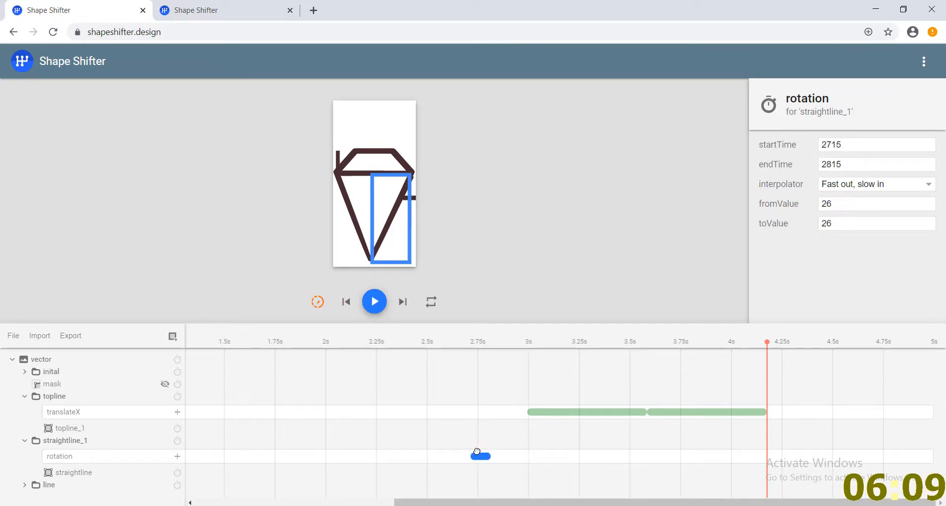
pyautogui.moveTo(846, 165); pyautogui.dragTo(813, 165)
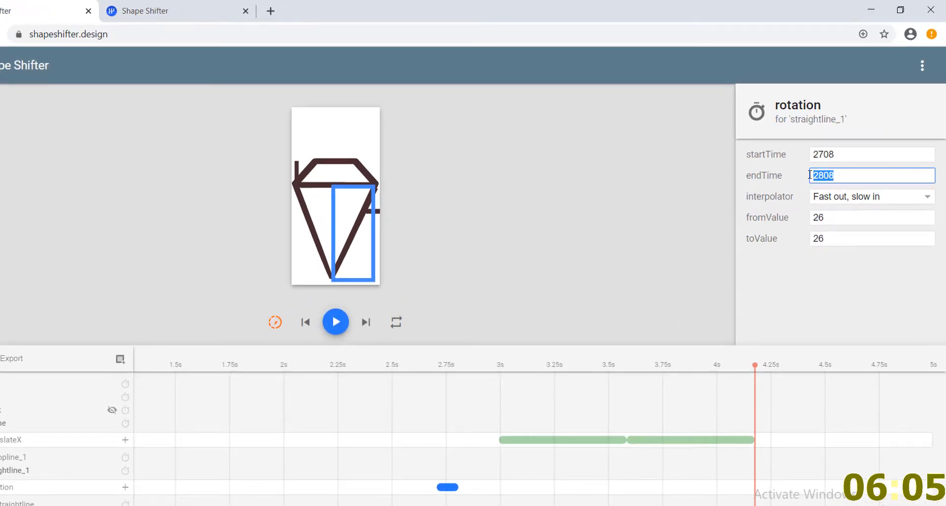
pyautogui.write('30')
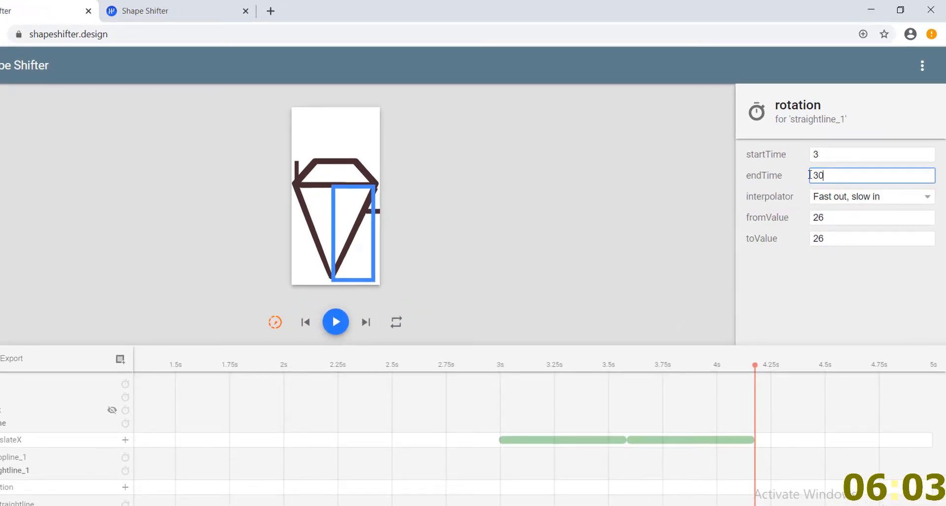
pyautogui.write('79')
pyautogui.moveTo(843, 155); pyautogui.dragTo(803, 161)
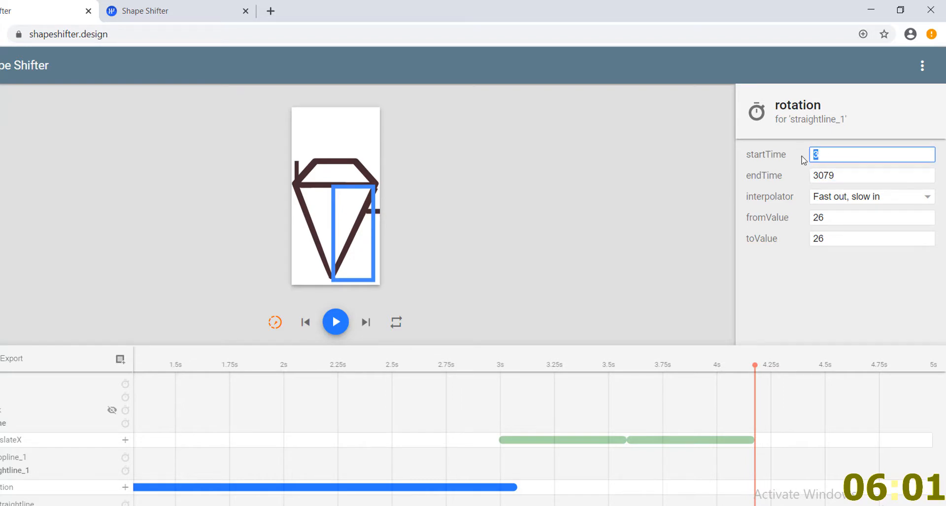
pyautogui.write('24')
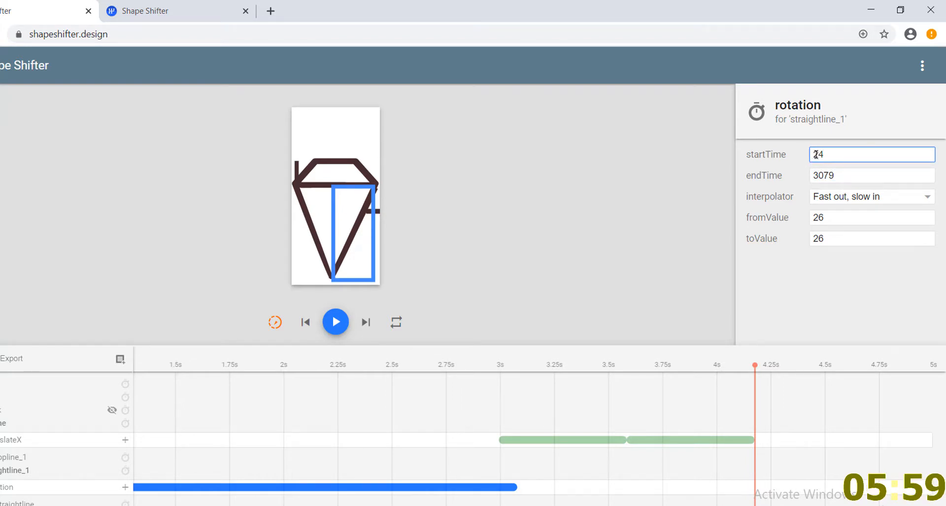
pyautogui.write('88')
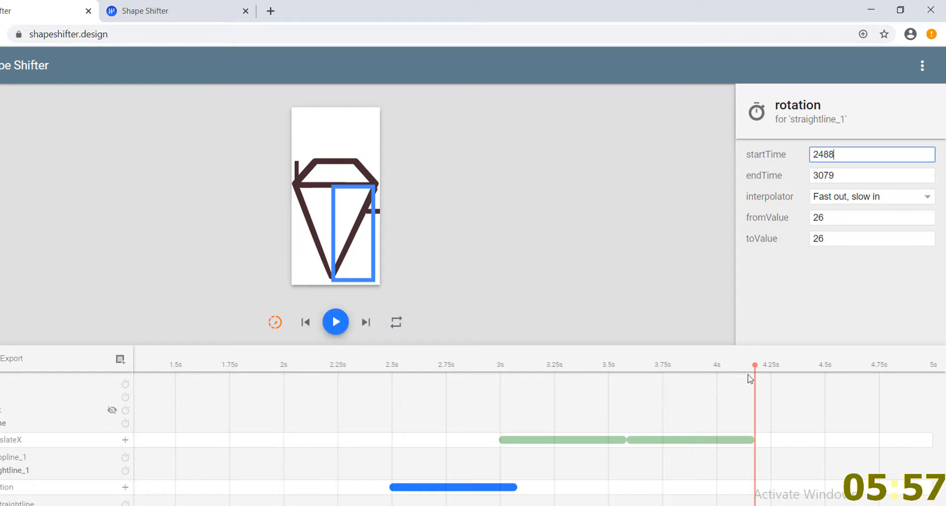
# Step: Scrub the timeline over the beginning of the rotation block, between about 2.5 s and 2.65 s, to check the line
pyautogui.moveTo(753, 364); pyautogui.dragTo(391, 426)
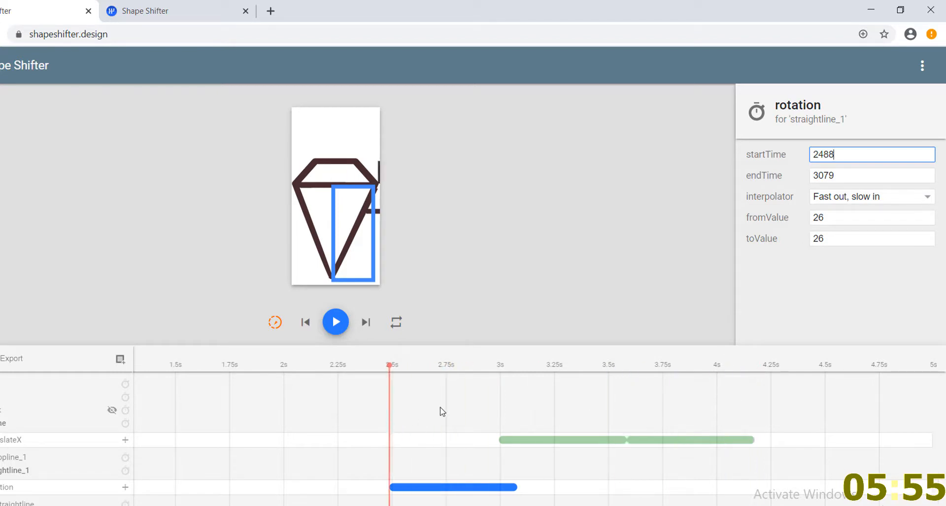
pyautogui.click(425, 402)
pyautogui.moveTo(372, 365); pyautogui.dragTo(422, 365)
pyautogui.click(458, 487)
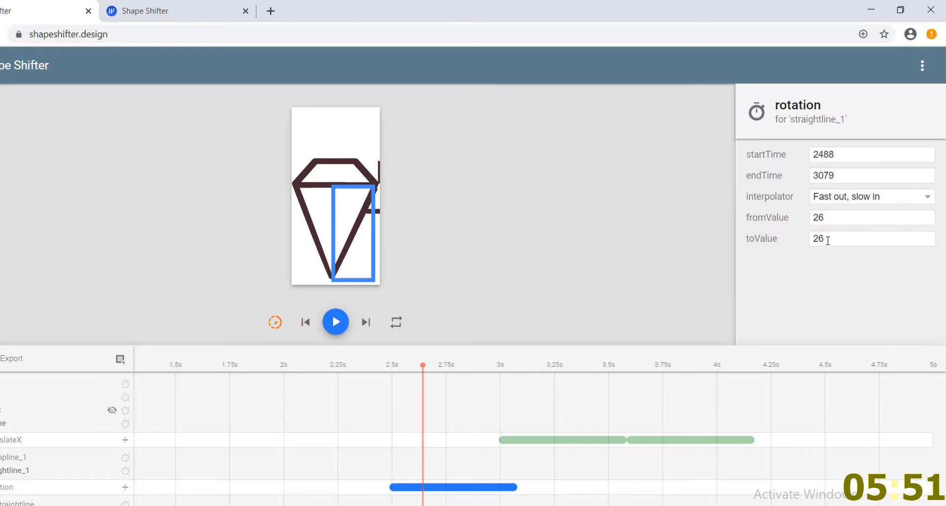
# Step: At the start of the rotation block, adjust its fromValue to about 3 so the straight line begins nearly upright
pyautogui.doubleClick(815, 217)
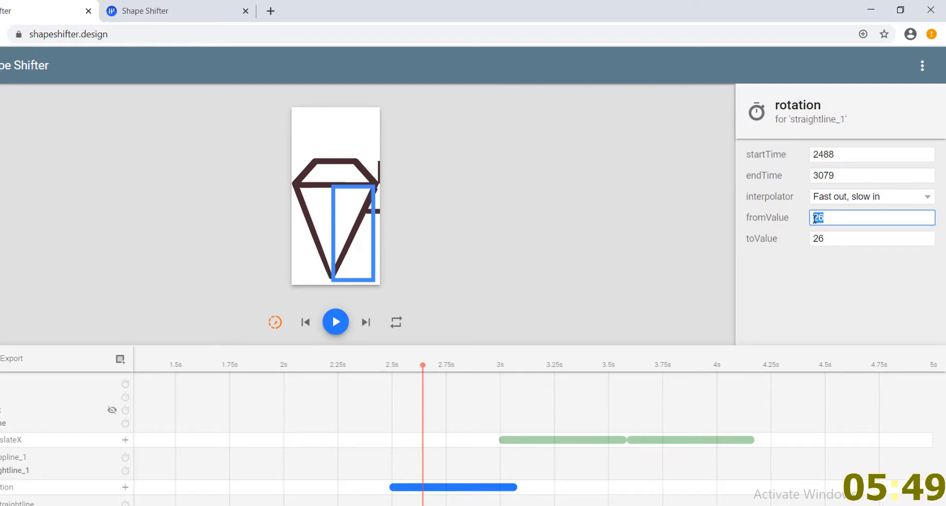
pyautogui.click(833, 239)
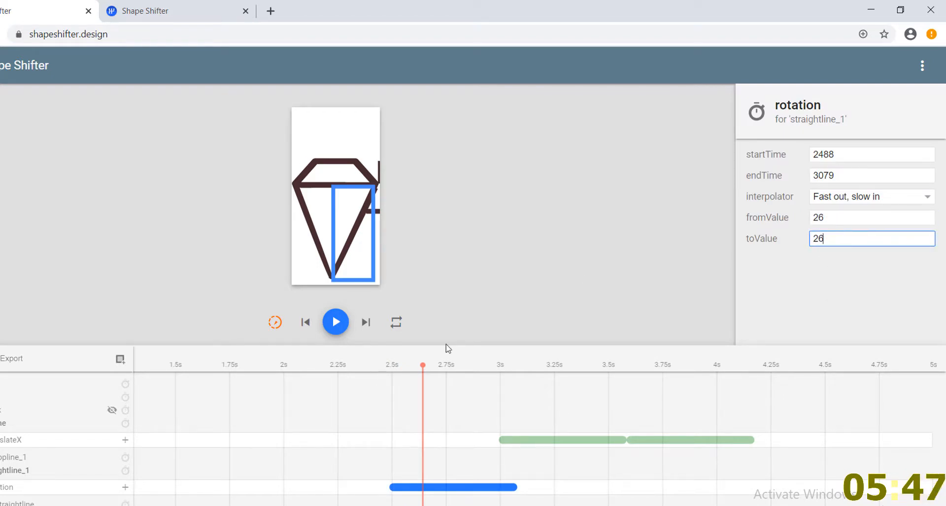
pyautogui.click(390, 367)
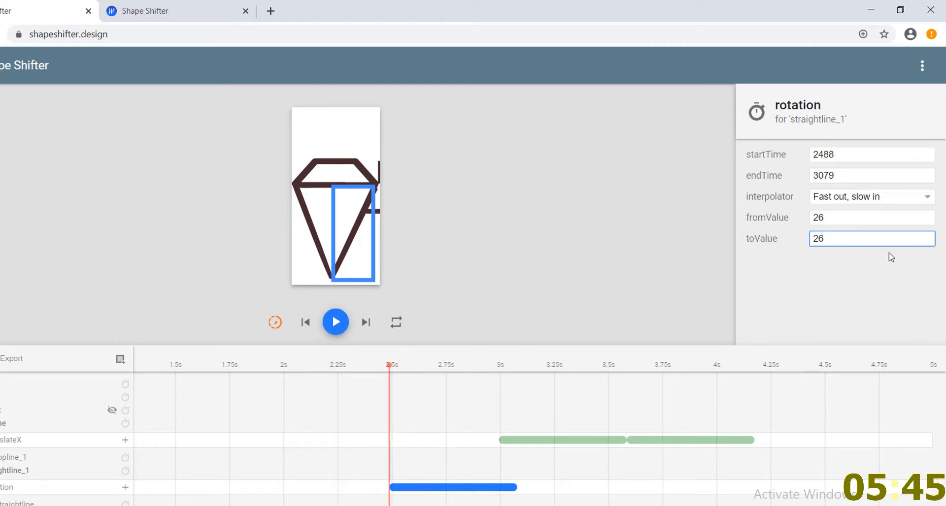
pyautogui.click(819, 222)
pyautogui.press('BackSpace')
pyautogui.press('BackSpace')
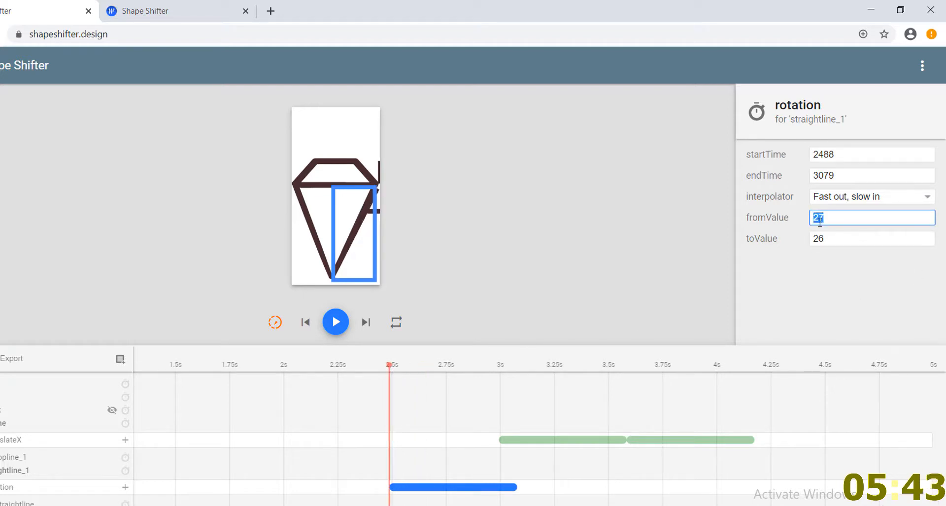
pyautogui.write('-4')
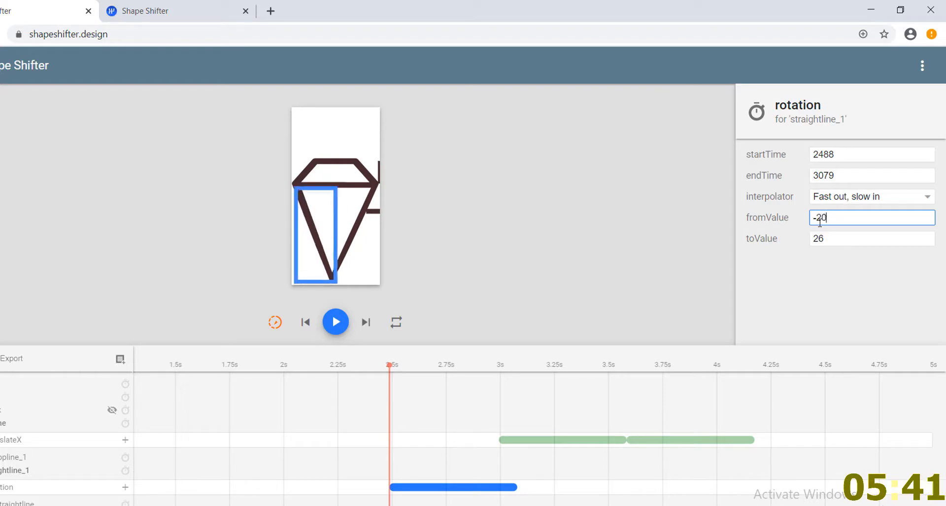
pyautogui.hotkey('ctrl', 'a')
pyautogui.write('0')
pyautogui.press('Up')
pyautogui.press('Up')
pyautogui.press('Up')
pyautogui.press('Up')
pyautogui.press('Up')
pyautogui.press('Up')
pyautogui.press('Up')
pyautogui.press('Up')
pyautogui.press('Up')
pyautogui.press('Up')
pyautogui.press('Up')
pyautogui.press('Up')
pyautogui.press('Up')
pyautogui.press('Up')
pyautogui.press('Up')
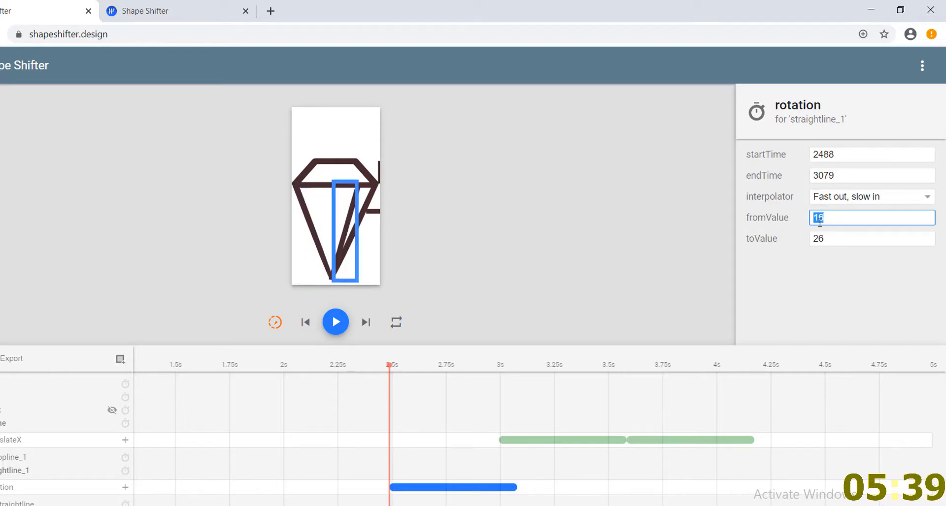
pyautogui.press('Down')
pyautogui.press('Down')
pyautogui.press('Down')
pyautogui.press('Down')
pyautogui.press('Down')
pyautogui.press('Down')
pyautogui.press('Down')
pyautogui.press('Down')
pyautogui.press('Down')
pyautogui.press('Down')
pyautogui.press('Down')
pyautogui.press('Down')
pyautogui.press('Down')
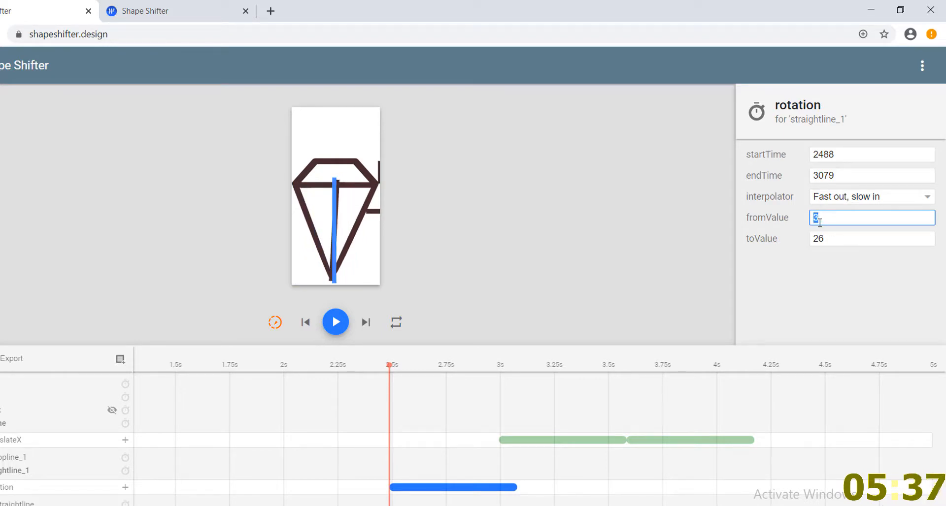
# Step: Set the fromValue of the straightline_1 rotation block to 24 so the line starts along the diamond's slanted edge
pyautogui.click(43, 477)
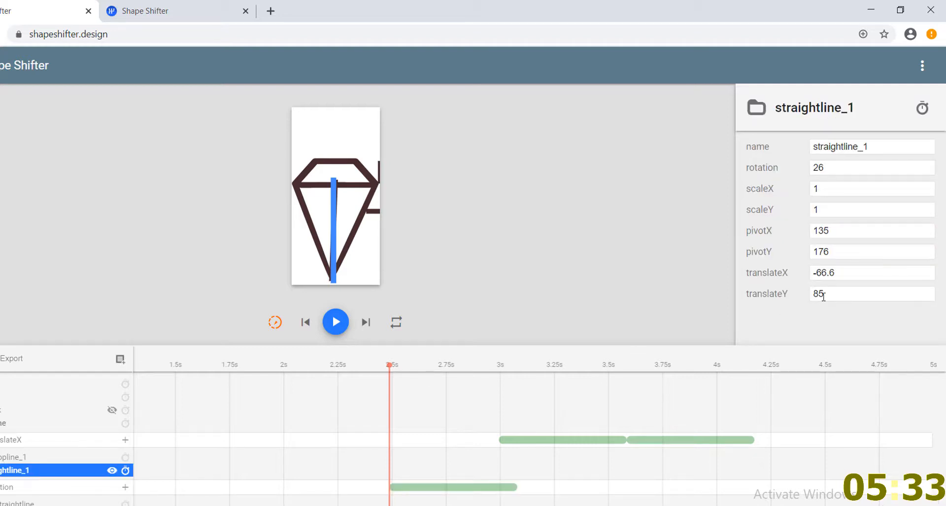
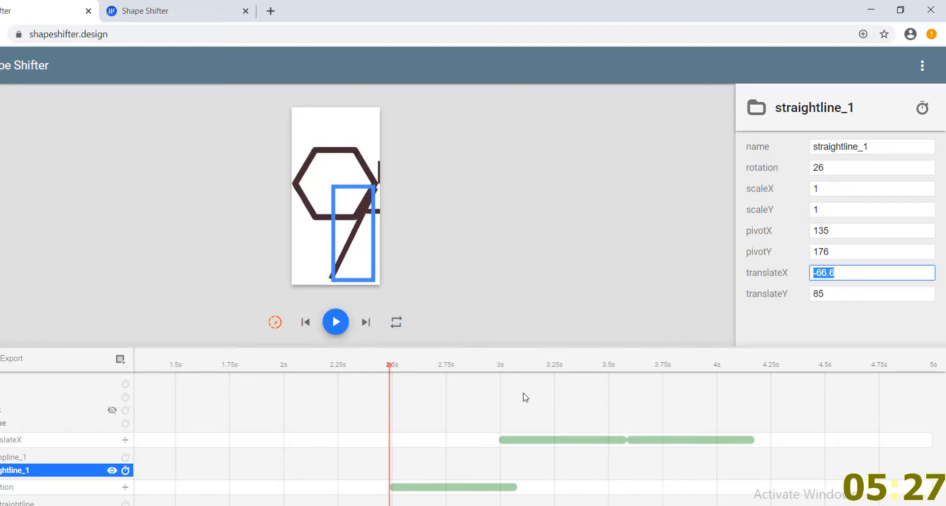
pyautogui.click(490, 488)
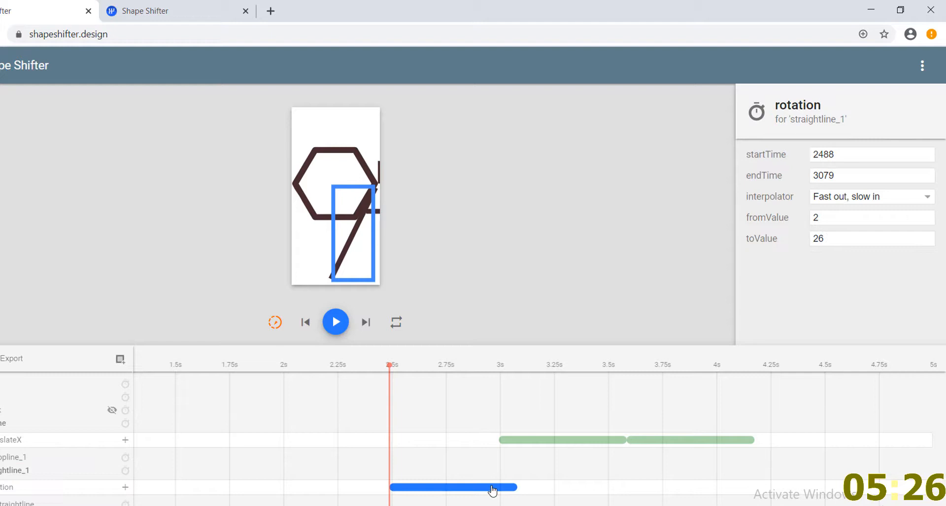
pyautogui.click(822, 218)
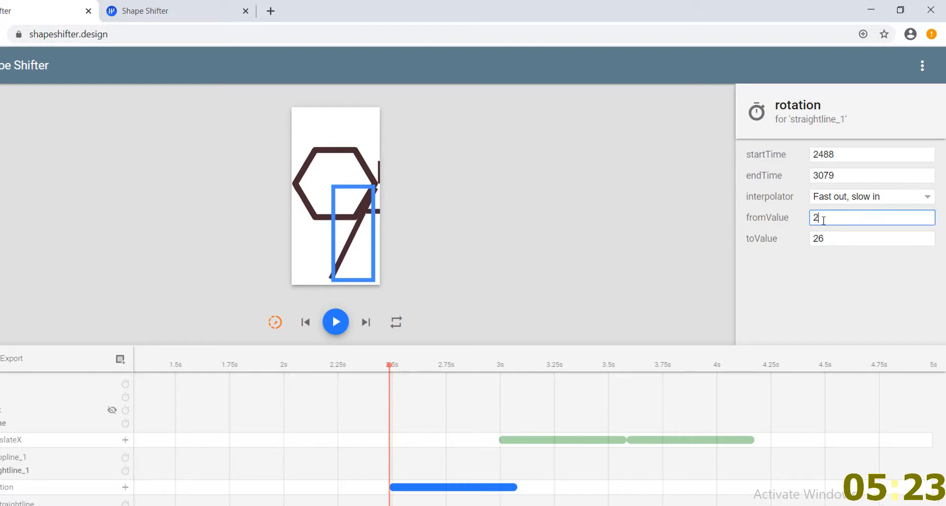
pyautogui.write('4')
# Step: At the end of the straightline_1 rotation block, lower its toValue to -26, and scrub back through the block to check the swing
pyautogui.click(838, 241)
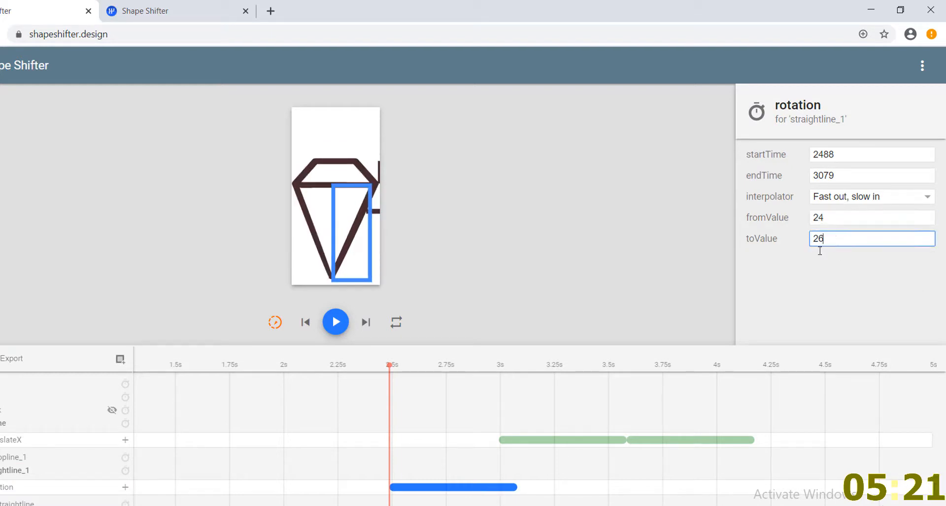
pyautogui.moveTo(389, 377); pyautogui.dragTo(514, 383)
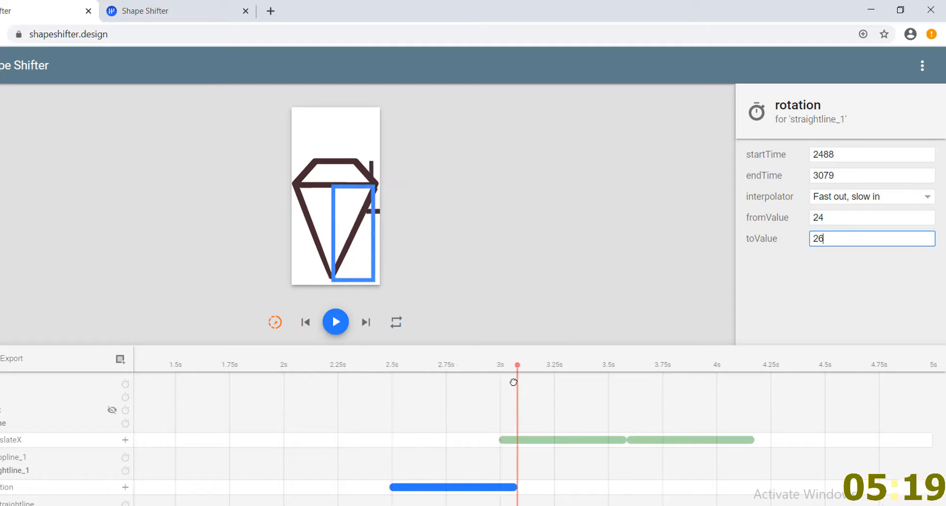
pyautogui.press('Down')
pyautogui.press('Down')
pyautogui.press('Down')
pyautogui.press('Down')
pyautogui.press('Down')
pyautogui.press('Down')
pyautogui.press('Down')
pyautogui.press('Down')
pyautogui.press('Down')
pyautogui.press('Down')
pyautogui.press('Down')
pyautogui.press('Down')
pyautogui.press('Down')
pyautogui.press('Down')
pyautogui.press('Down')
pyautogui.press('Down')
pyautogui.press('Down')
pyautogui.press('Down')
pyautogui.press('Down')
pyautogui.press('Down')
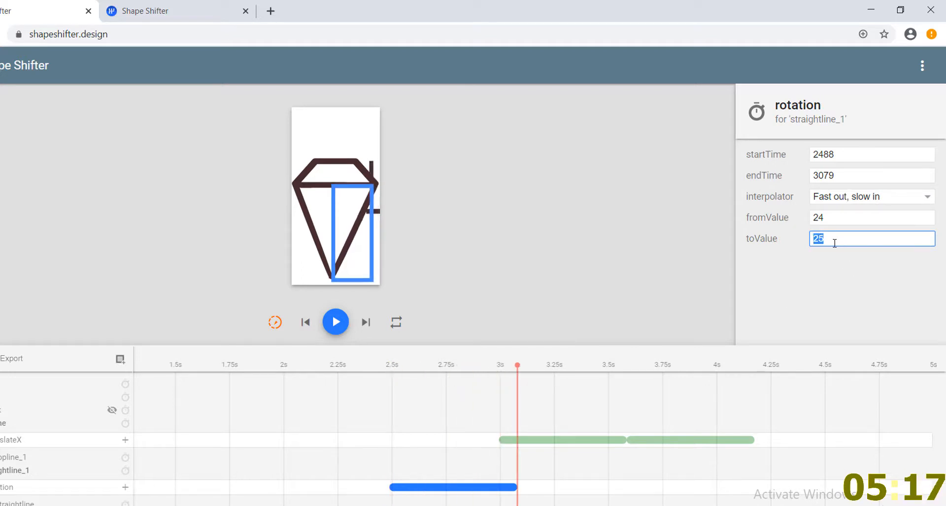
pyautogui.press('Down')
pyautogui.press('Down')
pyautogui.press('Down')
pyautogui.press('Down')
pyautogui.press('Down')
pyautogui.press('Down')
pyautogui.press('Down')
pyautogui.press('Down')
pyautogui.press('Down')
pyautogui.press('Down')
pyautogui.press('Down')
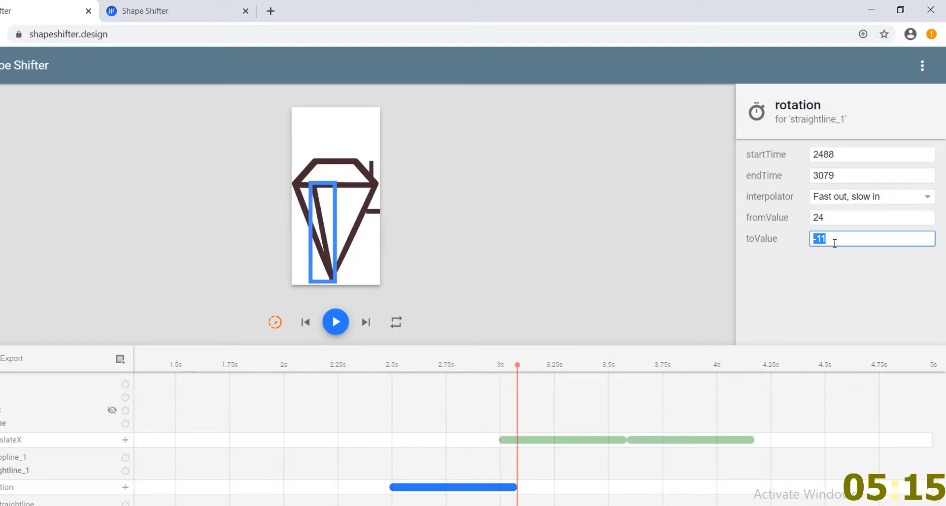
pyautogui.press('Down')
pyautogui.press('Down')
pyautogui.press('Down')
pyautogui.press('Down')
pyautogui.press('Down')
pyautogui.press('Down')
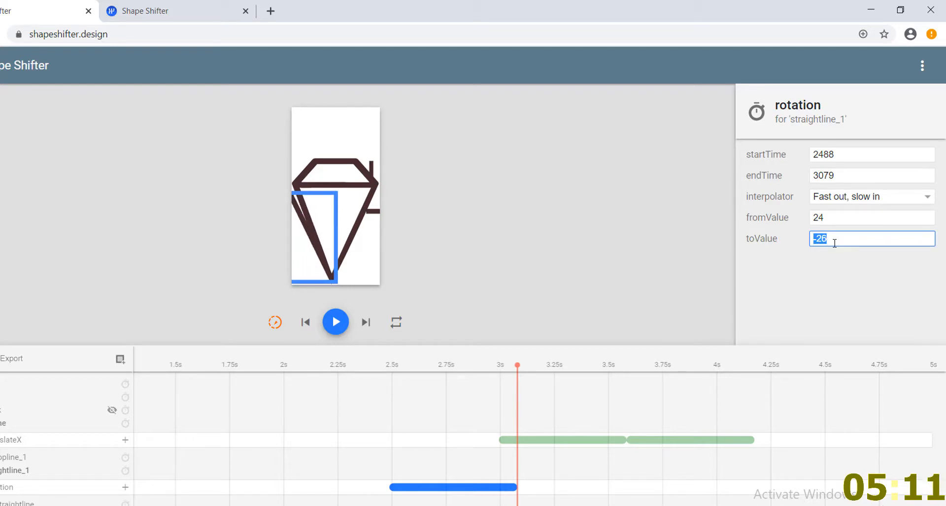
pyautogui.moveTo(504, 368)
pyautogui.mouseDown()
pyautogui.moveTo(367, 368)
pyautogui.moveTo(513, 379)
pyautogui.mouseUp()
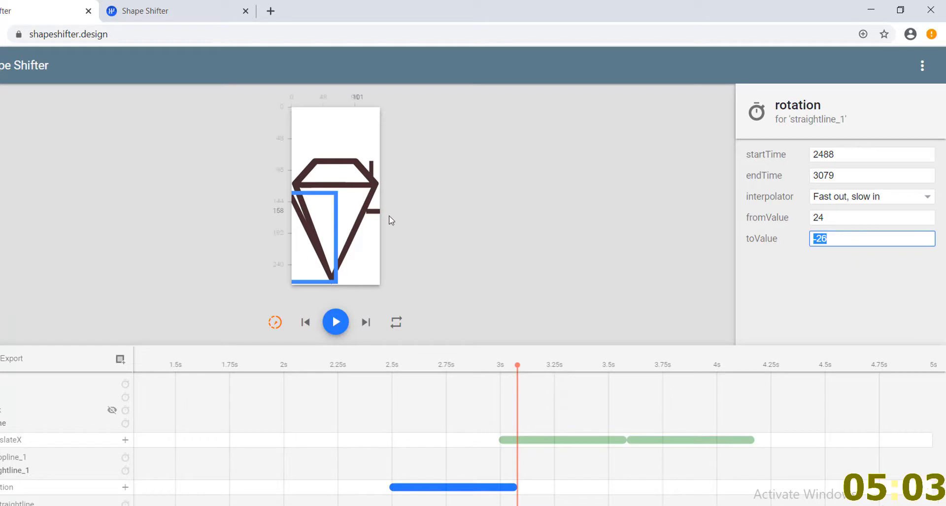
pyautogui.moveTo(516, 373); pyautogui.dragTo(424, 375)
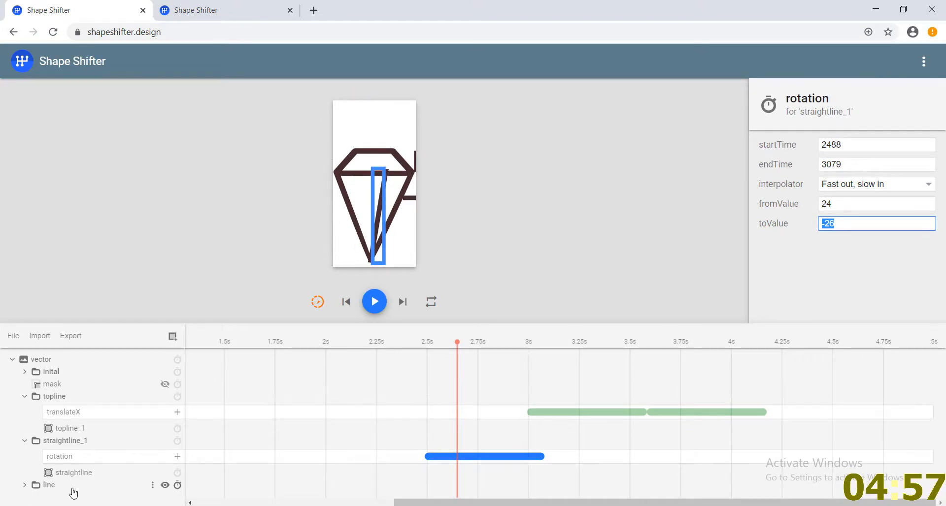
# Step: Expand the line group and add a translateX animation block to it
pyautogui.click(117, 487)
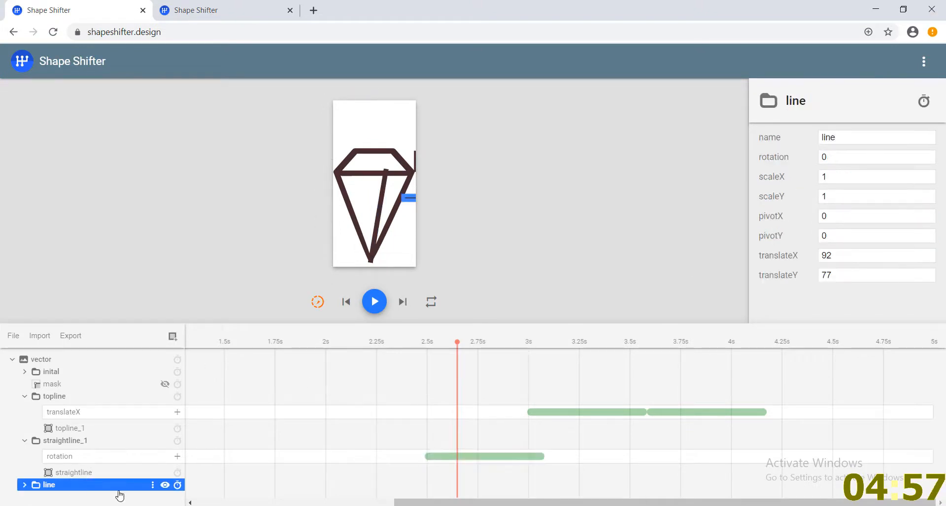
pyautogui.click(24, 485)
pyautogui.click(177, 485)
pyautogui.click(229, 435)
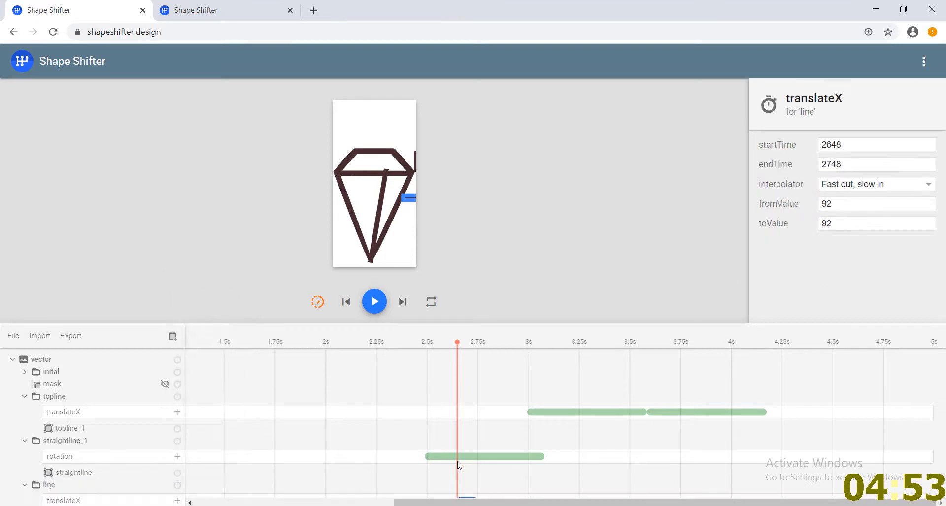
# Step: Align the line translateX block with the straightline_1 rotation block, running from 2488 to 3079
pyautogui.scroll(-1, 465, 448)
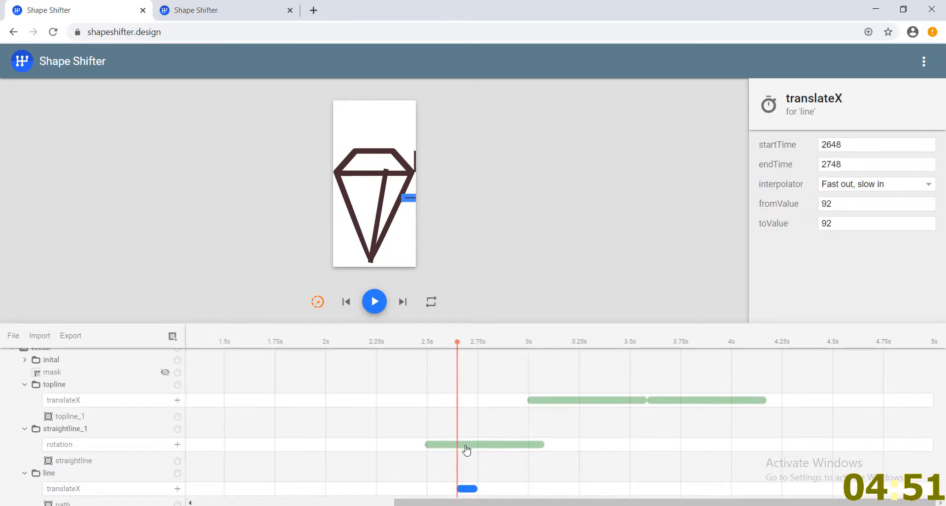
pyautogui.moveTo(465, 487); pyautogui.dragTo(435, 489)
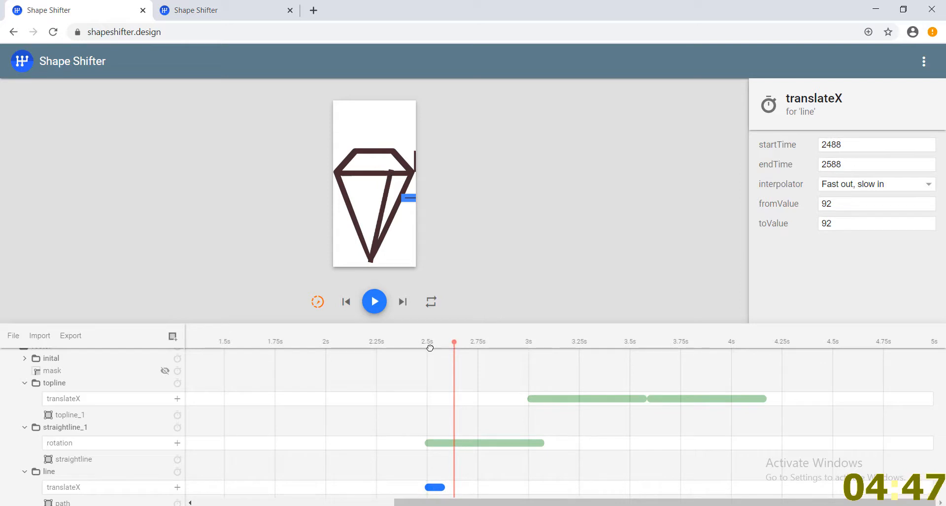
pyautogui.moveTo(428, 344); pyautogui.dragTo(435, 342)
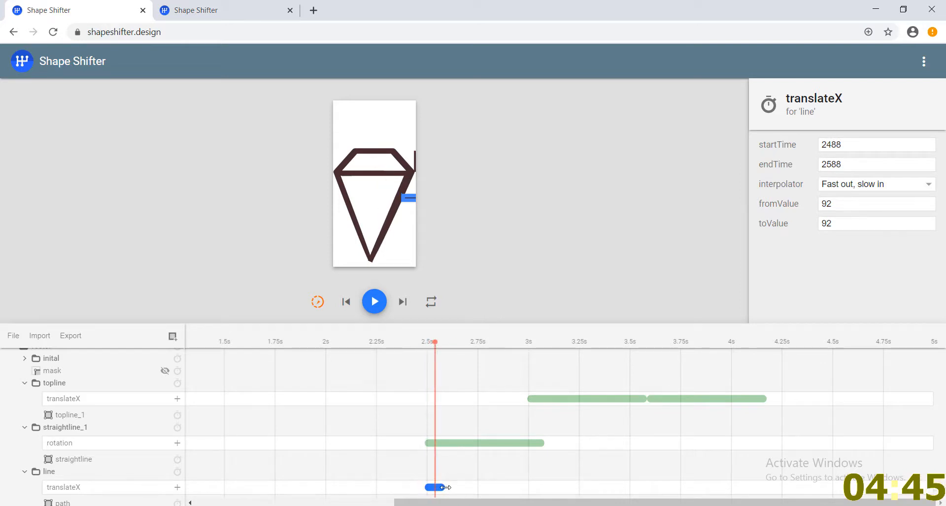
pyautogui.moveTo(445, 487); pyautogui.dragTo(544, 488)
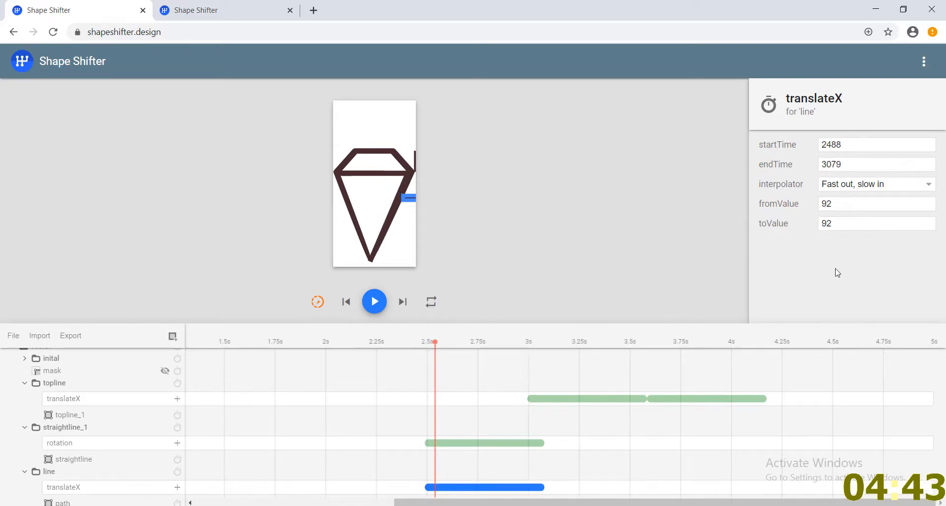
# Step: With the playhead near the start of the line translateX block, set its fromValue to 89 after trying lower positions
pyautogui.click(434, 342)
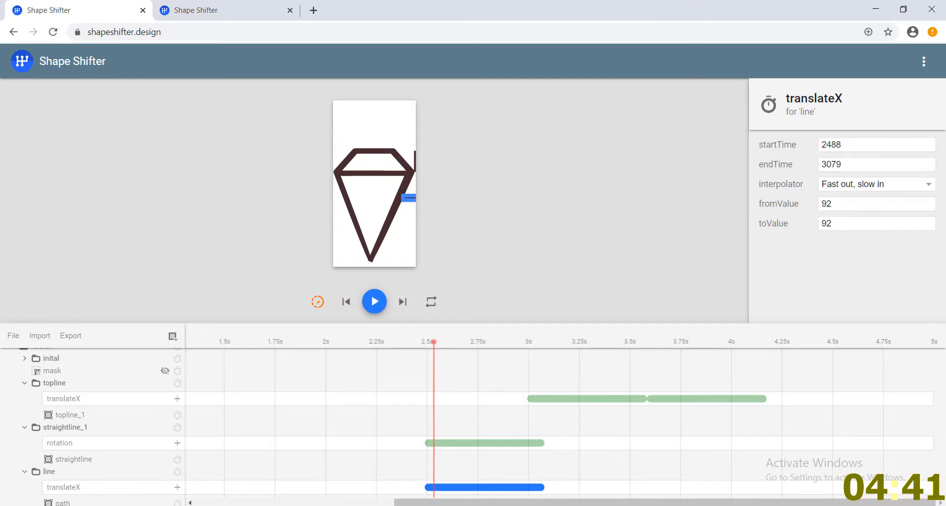
pyautogui.click(848, 210)
pyautogui.press('Down')
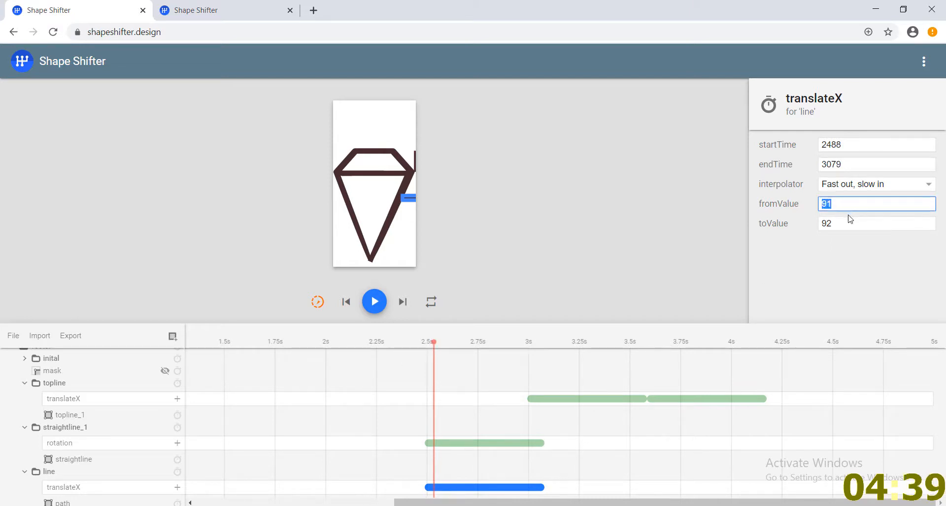
pyautogui.press('Down')
pyautogui.write('61')
pyautogui.press('Down')
pyautogui.press('Down')
pyautogui.press('Down')
pyautogui.press('Down')
pyautogui.press('Down')
pyautogui.press('Down')
pyautogui.press('Down')
pyautogui.press('Down')
pyautogui.press('Down')
pyautogui.press('Down')
pyautogui.press('Down')
pyautogui.press('Down')
pyautogui.press('Down')
pyautogui.press('Down')
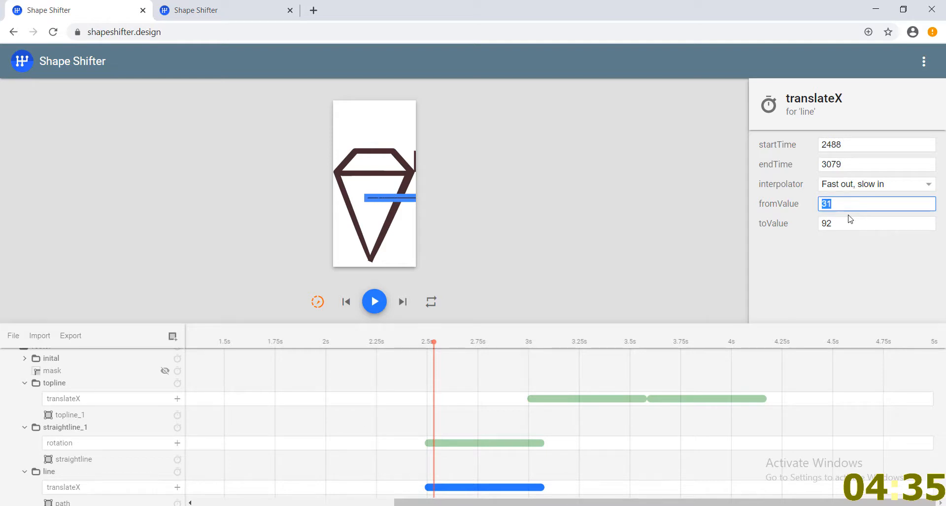
pyautogui.press('Down')
pyautogui.press('Down')
pyautogui.press('Down')
pyautogui.press('Down')
pyautogui.press('Down')
pyautogui.write('29')
pyautogui.write('89')
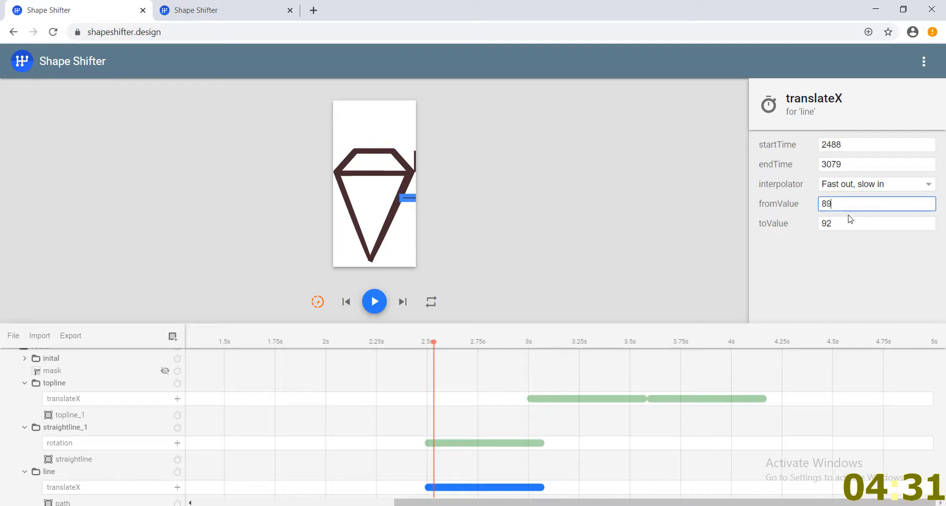
# Step: Set the toValue of the line translateX block to -3 and scrub to about 2.75 s to check the movement
pyautogui.click(835, 225)
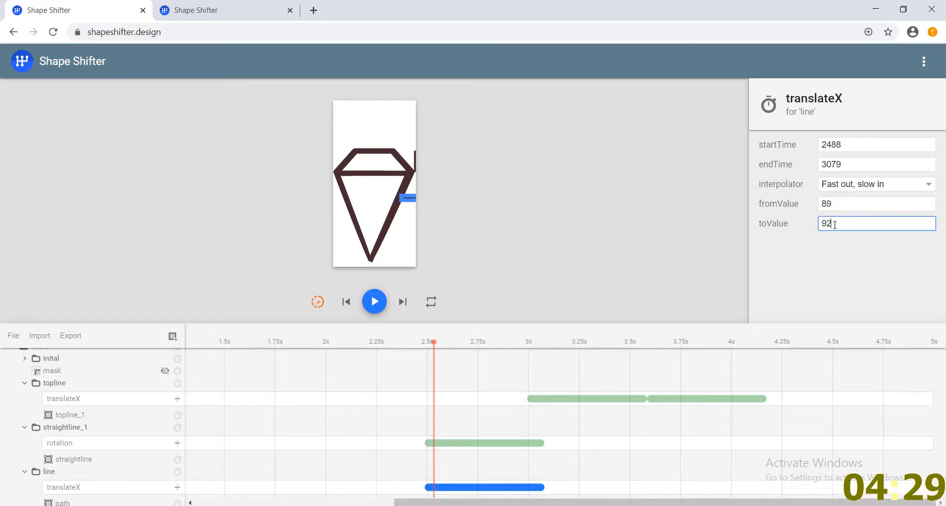
pyautogui.press('BackSpace')
pyautogui.press('BackSpace')
pyautogui.click(836, 256)
pyautogui.moveTo(434, 343); pyautogui.dragTo(478, 352)
pyautogui.click(496, 358)
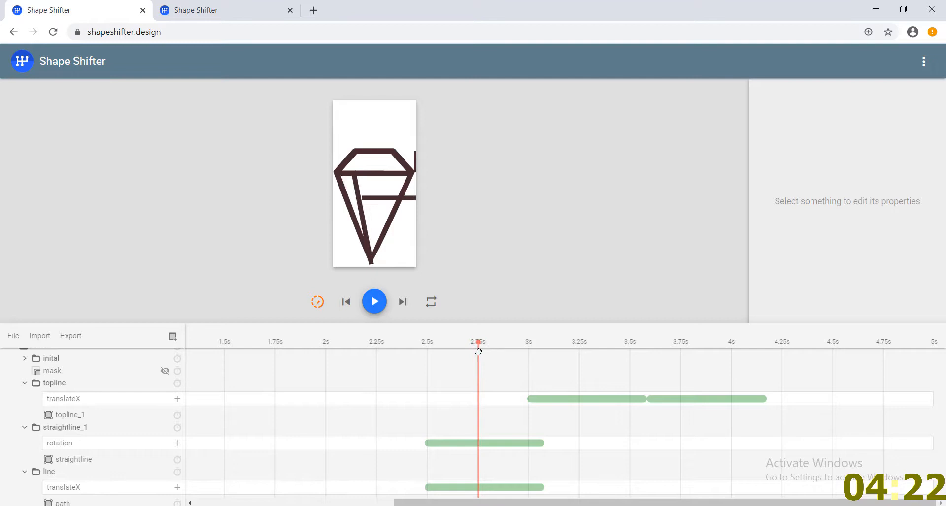
# Step: Set the startTime of the line translateX block to 2470 so it begins slightly before the rotation
pyautogui.click(528, 488)
pyautogui.click(490, 445)
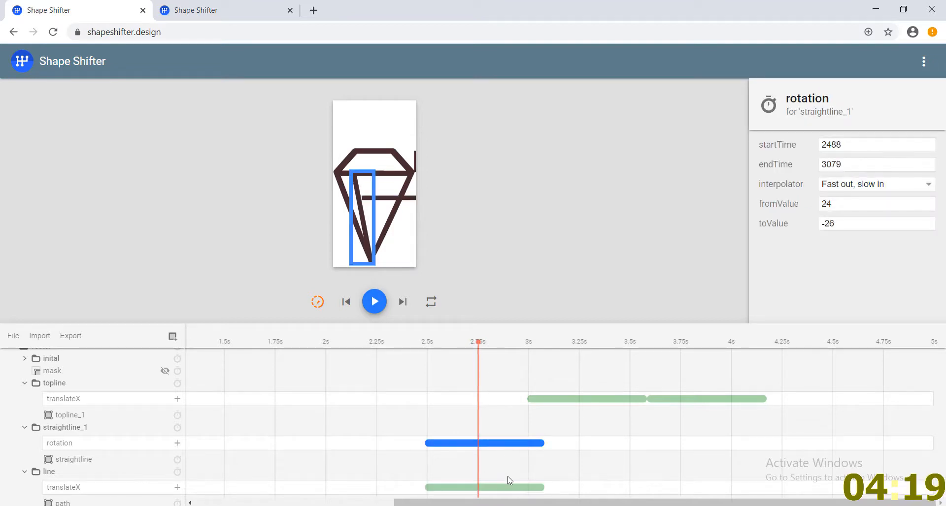
pyautogui.click(507, 486)
pyautogui.moveTo(843, 145); pyautogui.dragTo(832, 144)
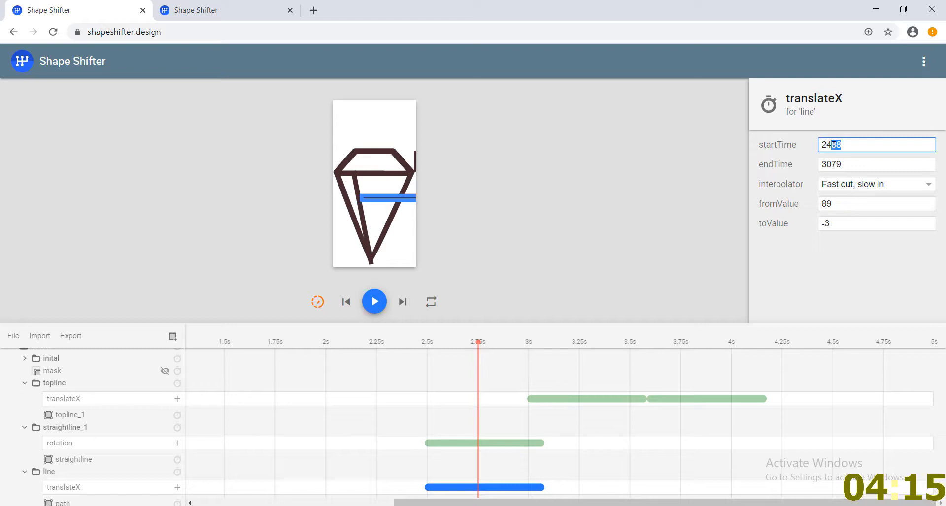
pyautogui.write('70')
pyautogui.click(507, 264)
# Step: Set the endTime of the line translateX block to 3053 and scrub to the block's end to check the line
pyautogui.moveTo(478, 343)
pyautogui.mouseDown()
pyautogui.moveTo(460, 343)
pyautogui.moveTo(493, 345)
pyautogui.moveTo(437, 342)
pyautogui.moveTo(494, 344)
pyautogui.mouseUp()
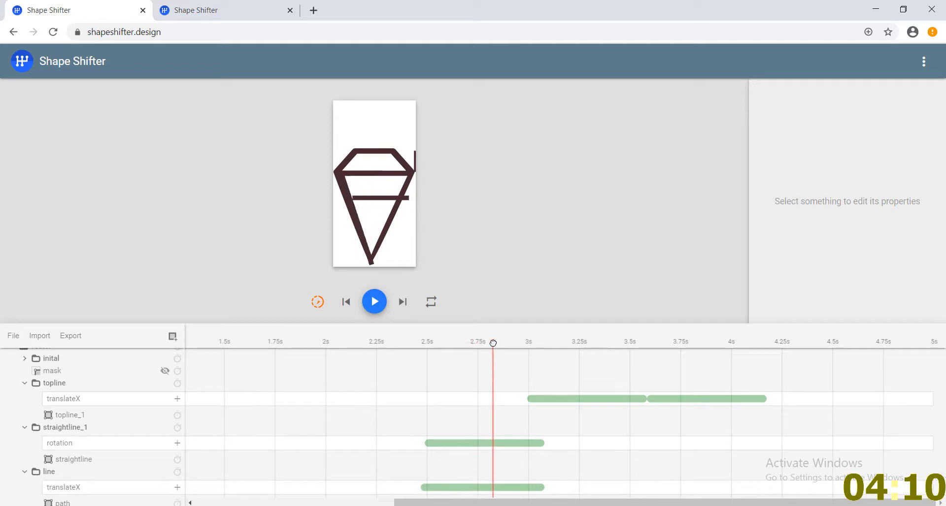
pyautogui.click(538, 490)
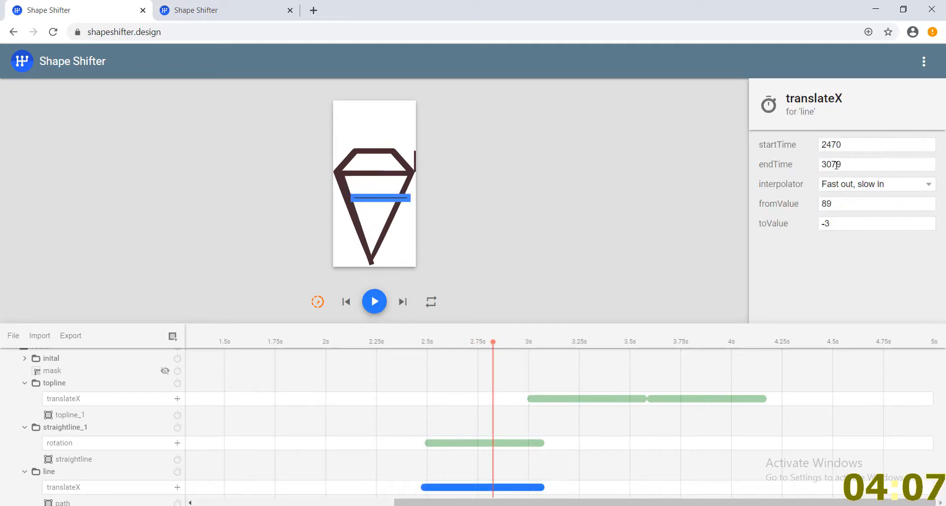
pyautogui.moveTo(832, 164); pyautogui.dragTo(841, 164)
pyautogui.write('53')
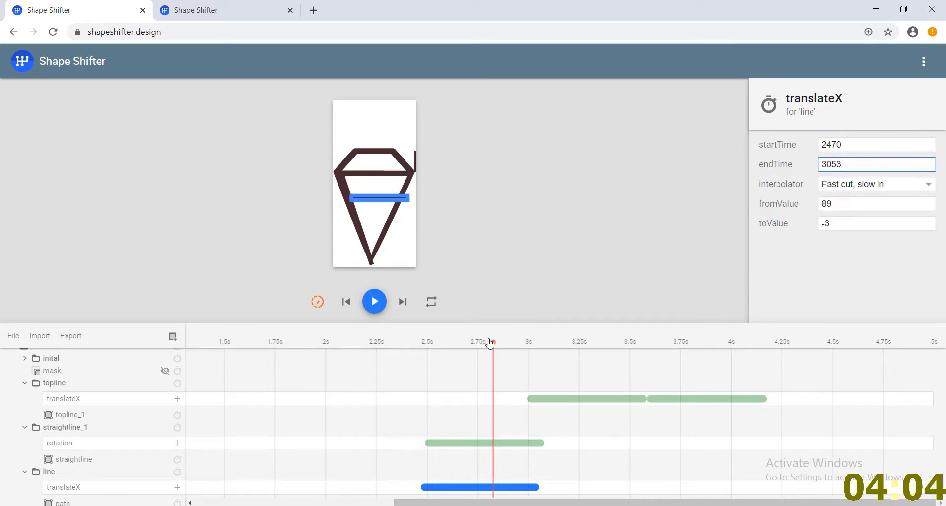
pyautogui.moveTo(490, 344); pyautogui.dragTo(539, 347)
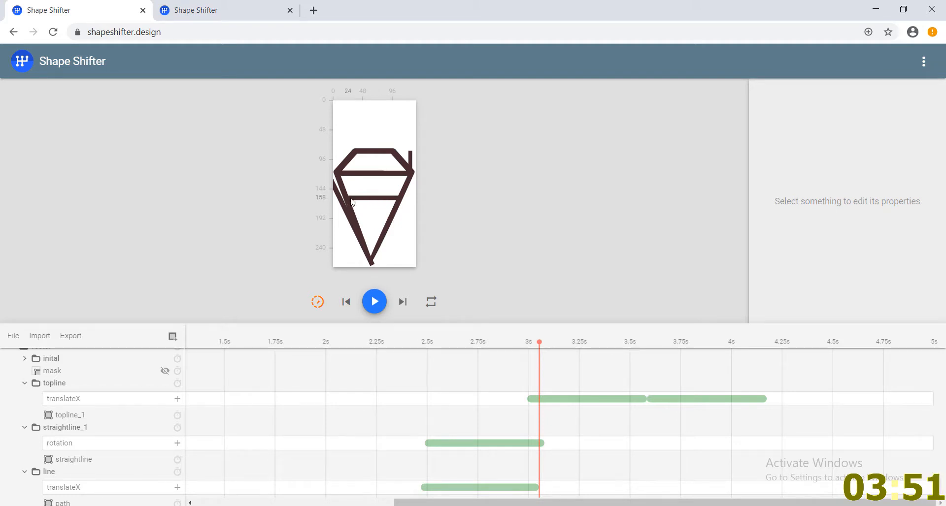
# Step: Add a second translateX block to the line group starting at 3053, extend it to 3357, and move the playhead inside it
pyautogui.click(177, 488)
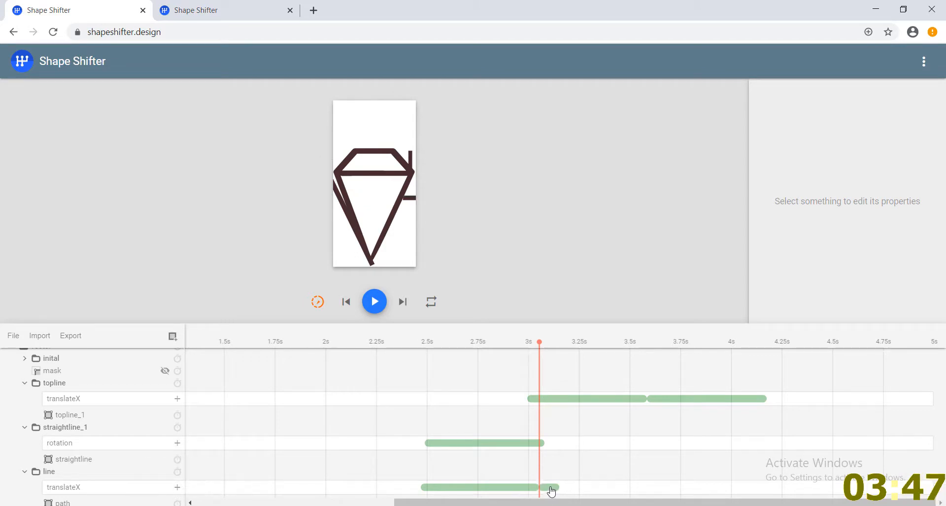
pyautogui.moveTo(553, 492); pyautogui.dragTo(600, 487)
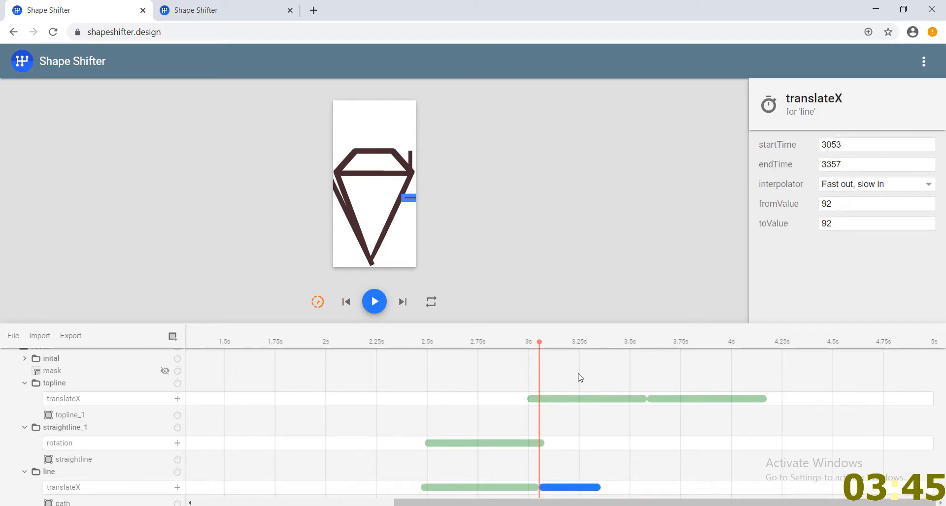
pyautogui.moveTo(541, 347); pyautogui.dragTo(556, 345)
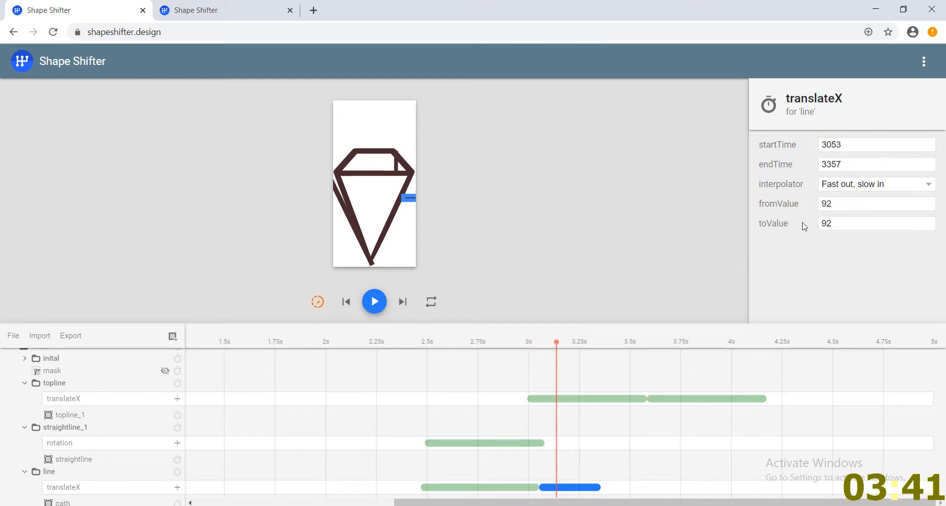
# Step: Set the fromValue of the second line translateX block to -6 and scrub to the block's start to check the line
pyautogui.click(841, 208)
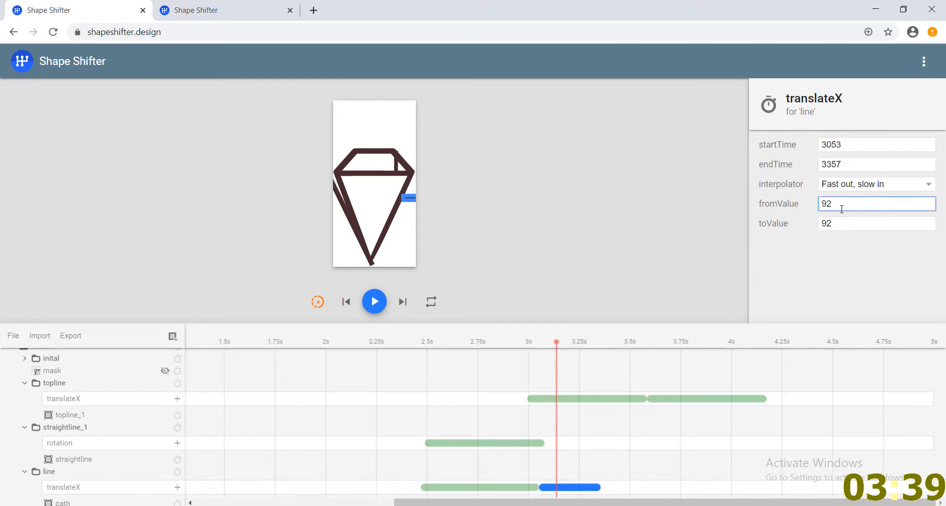
pyautogui.press('BackSpace')
pyautogui.press('BackSpace')
pyautogui.write('40')
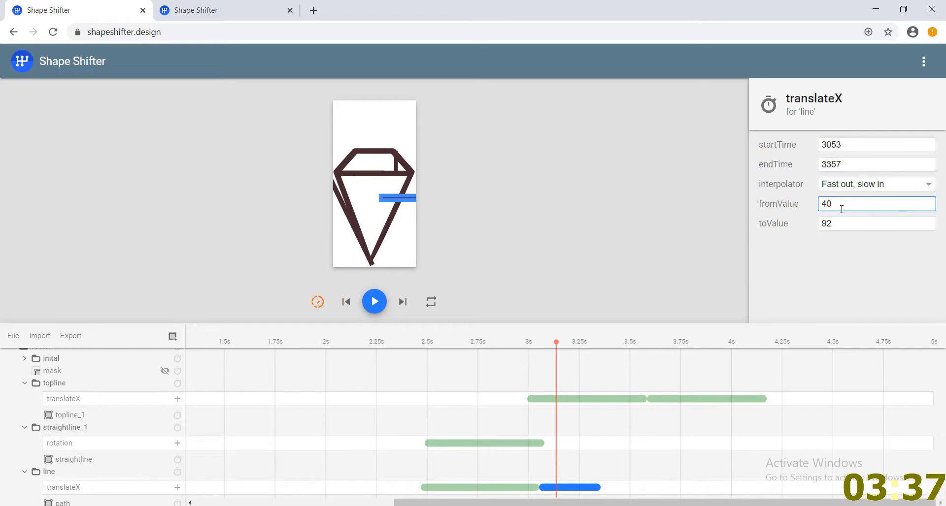
pyautogui.press('Down')
pyautogui.press('Down')
pyautogui.press('Down')
pyautogui.press('Down')
pyautogui.press('Down')
pyautogui.press('Down')
pyautogui.press('Down')
pyautogui.press('Down')
pyautogui.press('Down')
pyautogui.press('Down')
pyautogui.press('Down')
pyautogui.press('Down')
pyautogui.press('Down')
pyautogui.press('Down')
pyautogui.press('Down')
pyautogui.press('Down')
pyautogui.press('Down')
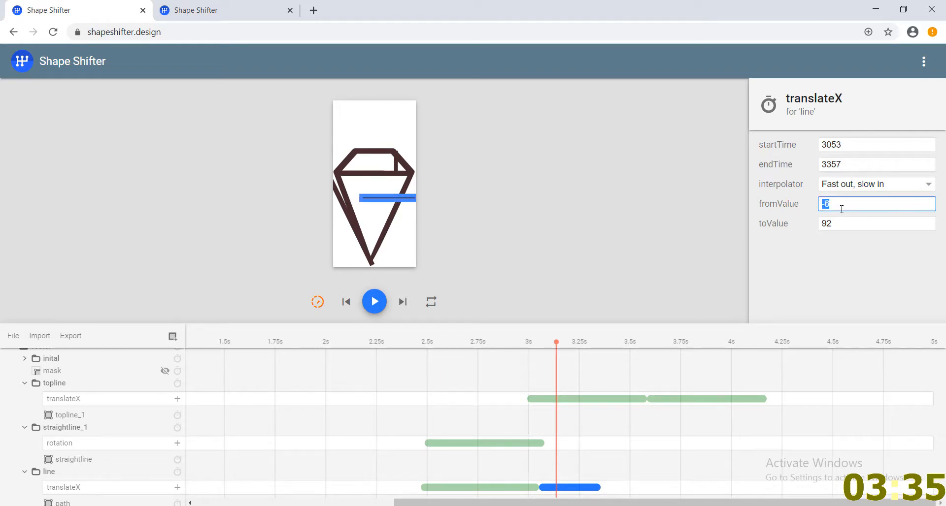
pyautogui.moveTo(570, 339); pyautogui.dragTo(539, 340)
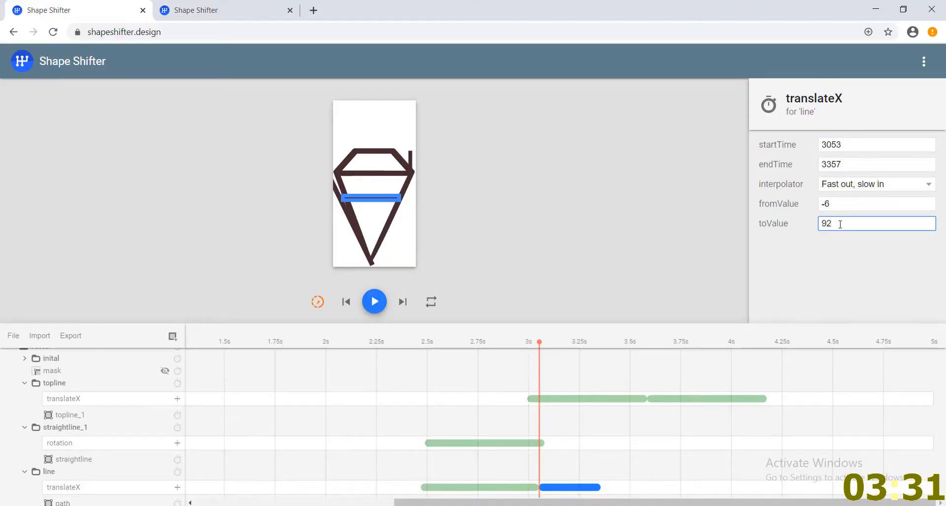
# Step: Scrub to the end of the second line translateX block and set its toValue to -90
pyautogui.press('Up')
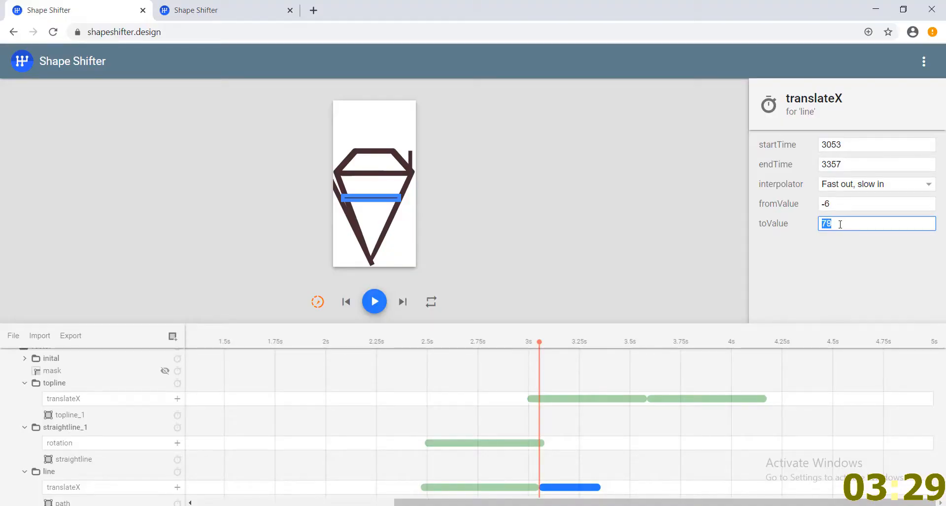
pyautogui.moveTo(543, 347); pyautogui.dragTo(597, 348)
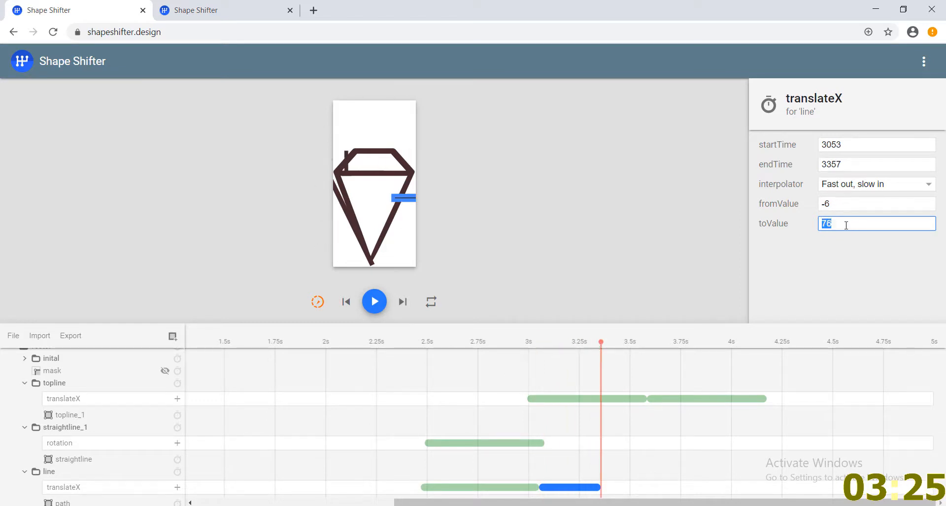
pyautogui.press('BackSpace')
pyautogui.press('BackSpace')
pyautogui.write('36-26')
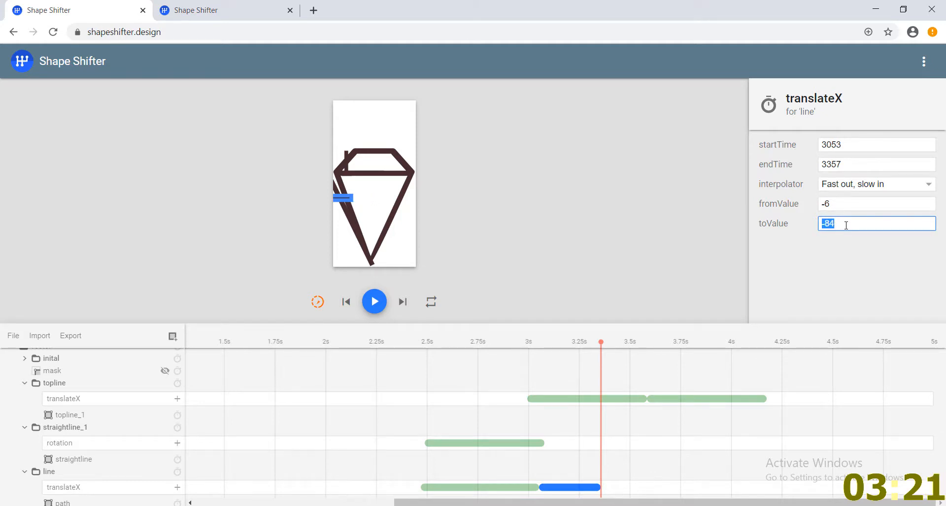
pyautogui.click(802, 257)
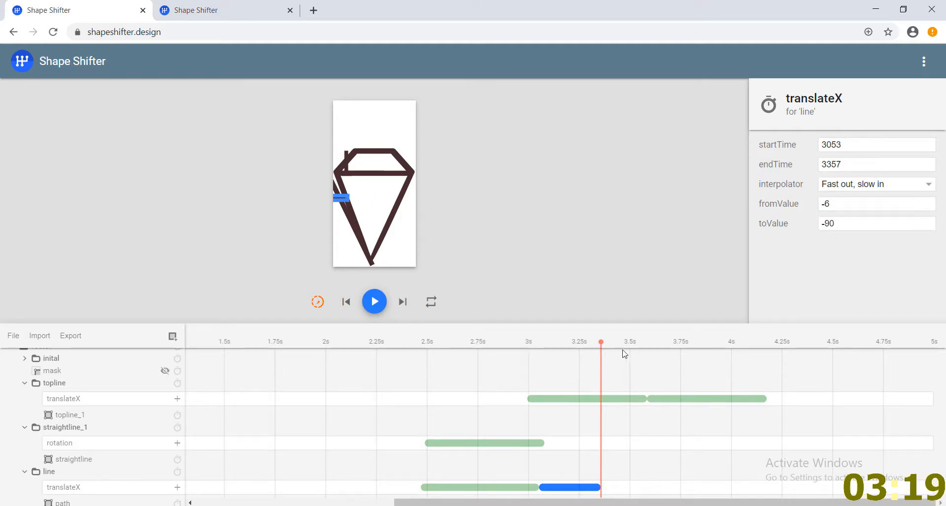
# Step: Set the endTime of the second line translateX block to 3670
pyautogui.moveTo(597, 343); pyautogui.dragTo(592, 343)
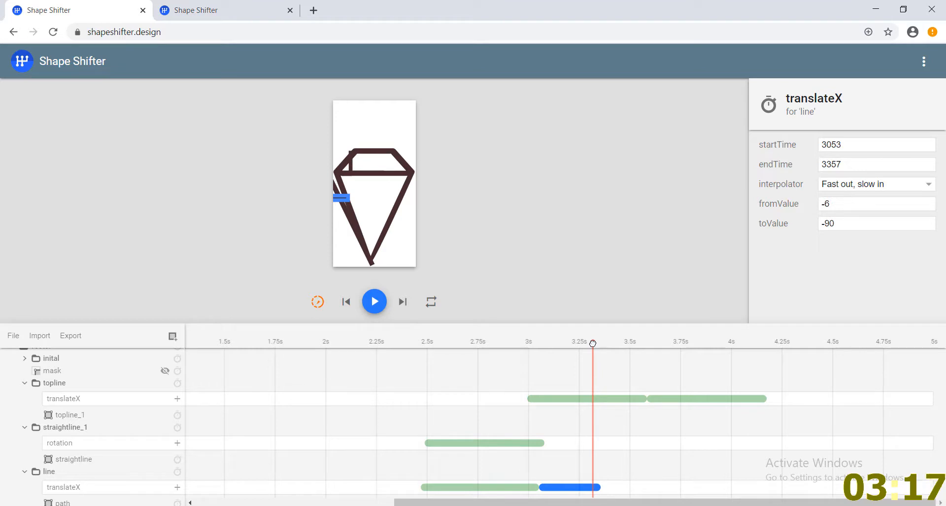
pyautogui.click(831, 164)
pyautogui.press('BackSpace')
pyautogui.write('6')
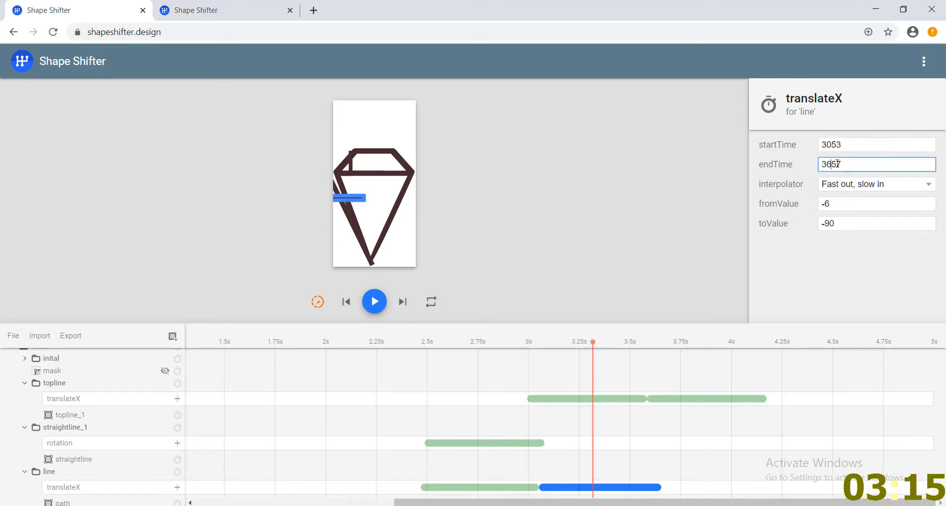
pyautogui.write('7')
pyautogui.write('0')
pyautogui.click(812, 271)
# Step: Make the mask layer visible again and scrub from about 2.65 s to 3.3 s to check the clipped lines
pyautogui.moveTo(595, 344)
pyautogui.mouseDown()
pyautogui.moveTo(431, 359)
pyautogui.moveTo(596, 363)
pyautogui.moveTo(433, 363)
pyautogui.moveTo(462, 364)
pyautogui.mouseUp()
pyautogui.click(165, 370)
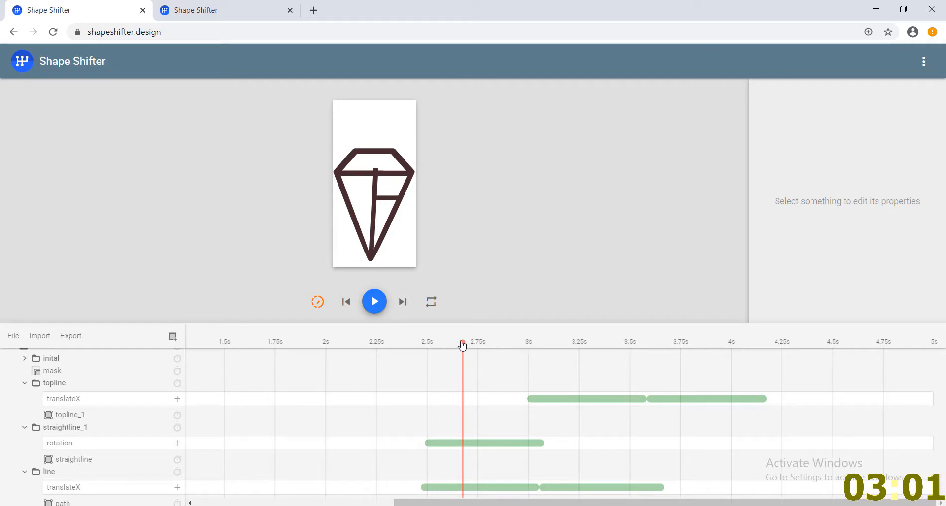
pyautogui.moveTo(463, 342); pyautogui.dragTo(593, 350)
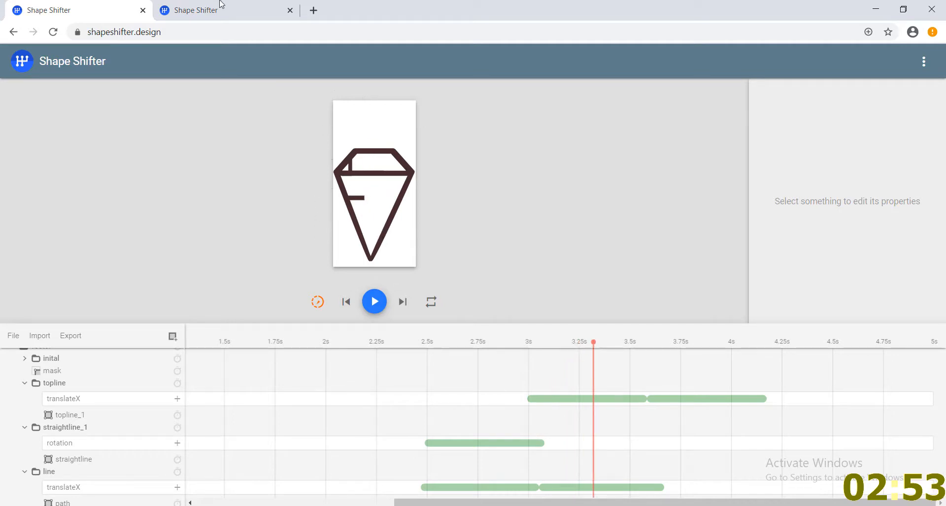
# Step: Add a second rotation block to straightline_1 and move it to start at 3079, directly behind the first one
pyautogui.click(536, 447)
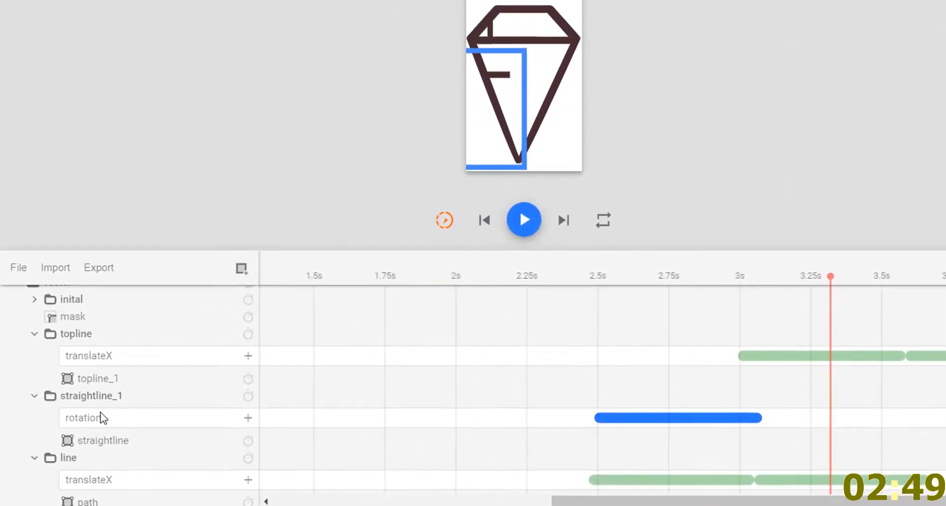
pyautogui.click(248, 419)
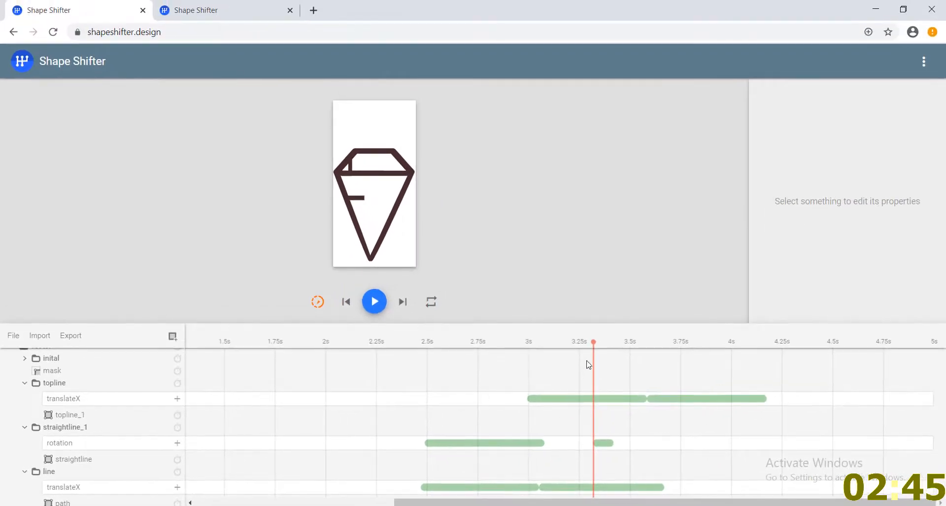
pyautogui.moveTo(596, 345); pyautogui.dragTo(605, 342)
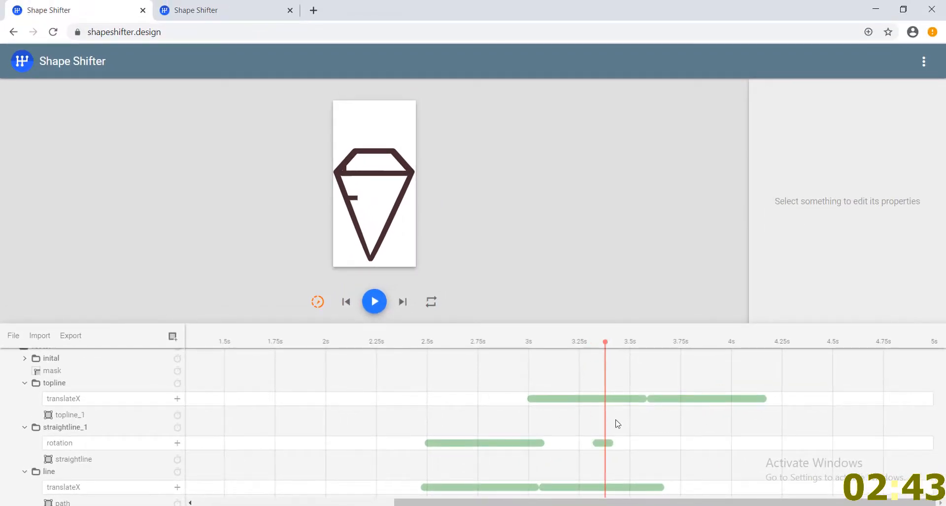
pyautogui.click(602, 444)
pyautogui.moveTo(587, 443); pyautogui.dragTo(553, 444)
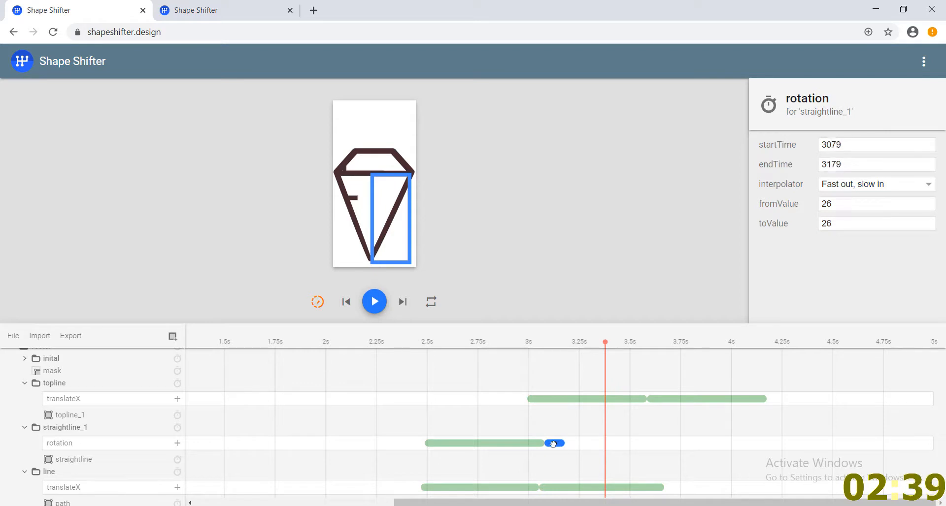
# Step: Try a fromValue of 11 at the start of the second rotation block and bring it back to 26
pyautogui.moveTo(604, 341); pyautogui.dragTo(543, 363)
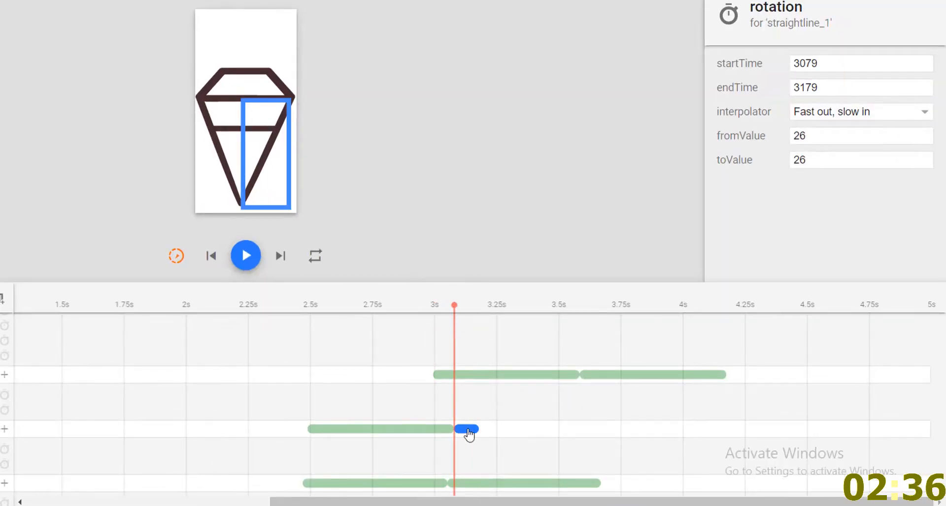
pyautogui.click(814, 136)
pyautogui.doubleClick(816, 138)
pyautogui.write('11')
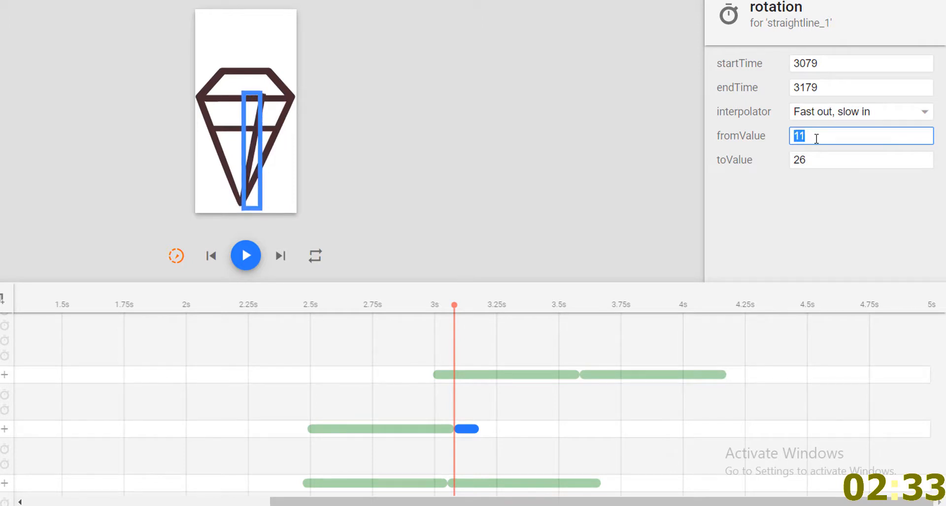
pyautogui.press('Up')
pyautogui.press('Up')
pyautogui.press('Up')
pyautogui.press('Up')
pyautogui.press('Up')
pyautogui.press('Up')
pyautogui.press('Up')
pyautogui.press('Up')
pyautogui.press('Up')
pyautogui.press('Up')
pyautogui.press('Up')
pyautogui.press('Up')
pyautogui.press('Up')
pyautogui.press('Up')
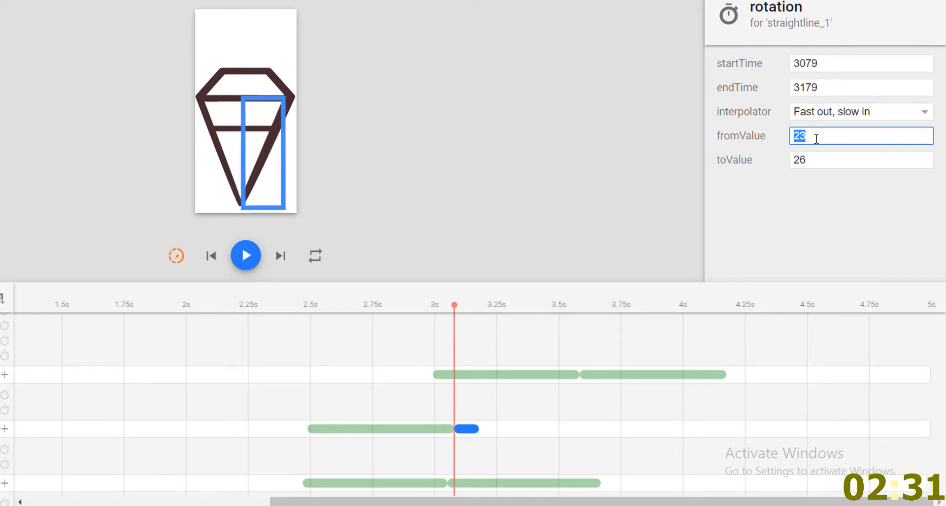
pyautogui.press('Up')
# Step: Scrub to the end of the second straightline_1 rotation block and set its toValue to -22
pyautogui.click(817, 161)
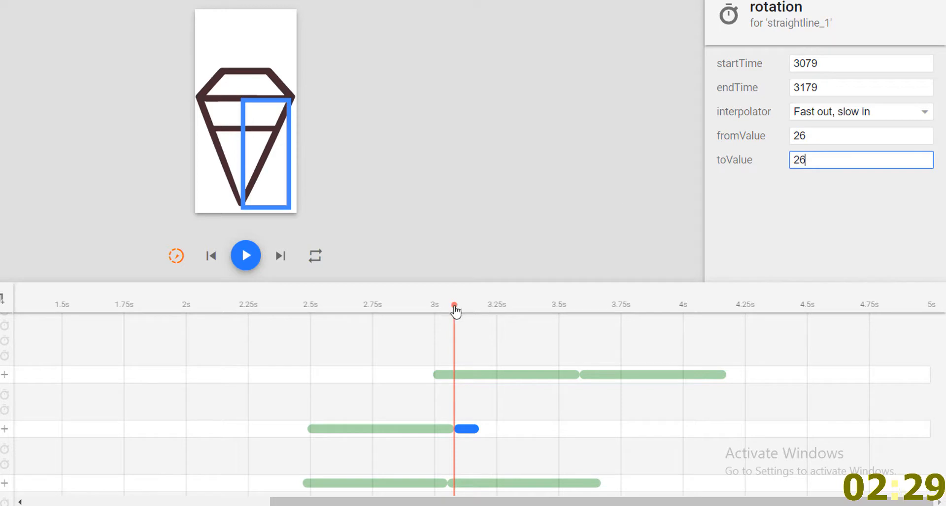
pyautogui.moveTo(453, 306); pyautogui.dragTo(472, 312)
pyautogui.press('Down')
pyautogui.press('Down')
pyautogui.press('Down')
pyautogui.press('Down')
pyautogui.press('Down')
pyautogui.press('Down')
pyautogui.press('Down')
pyautogui.press('Down')
pyautogui.press('Down')
pyautogui.press('Down')
pyautogui.press('Down')
pyautogui.press('Down')
pyautogui.press('Down')
pyautogui.press('Down')
pyautogui.press('Down')
pyautogui.press('Down')
pyautogui.press('Down')
pyautogui.press('Down')
pyautogui.press('Down')
pyautogui.press('Down')
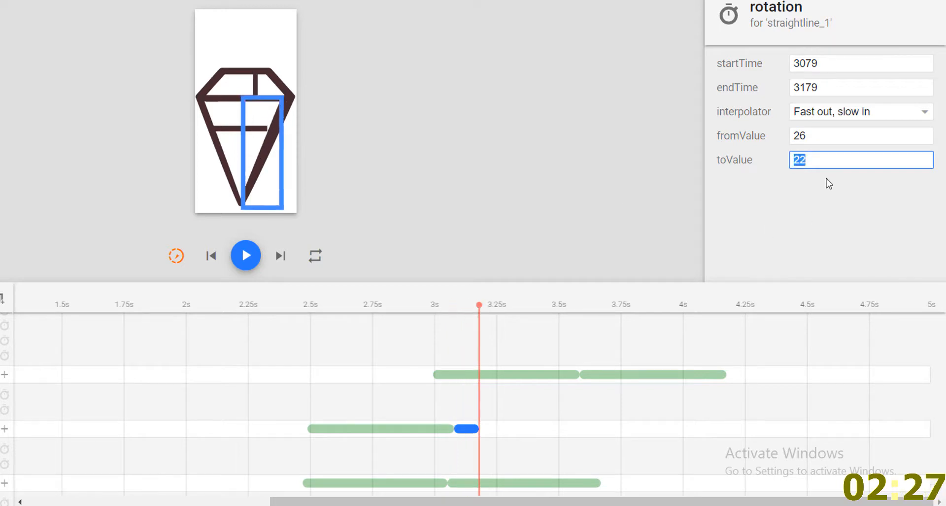
pyautogui.press('Down')
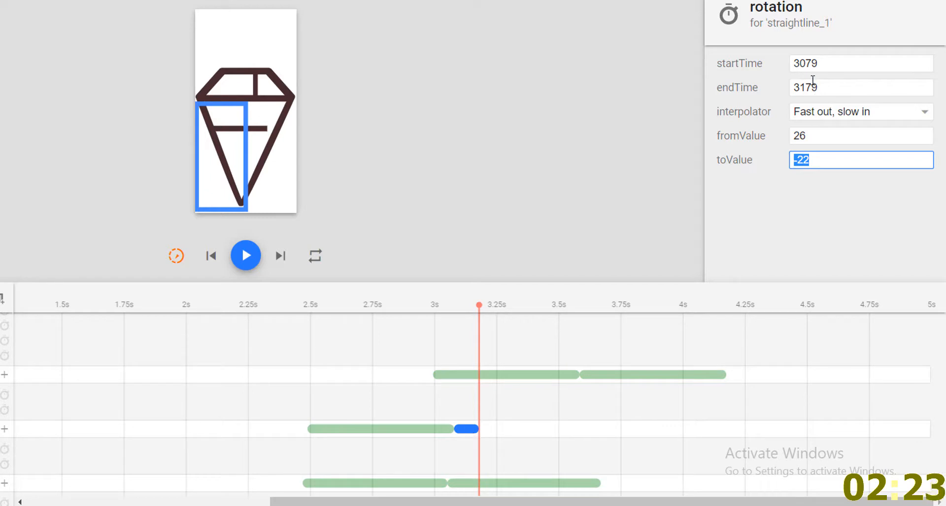
# Step: Set the endTime of the second rotation block to 3671 and scrub through both rotation blocks to check the motion
pyautogui.moveTo(809, 88); pyautogui.dragTo(813, 87)
pyautogui.write('671')
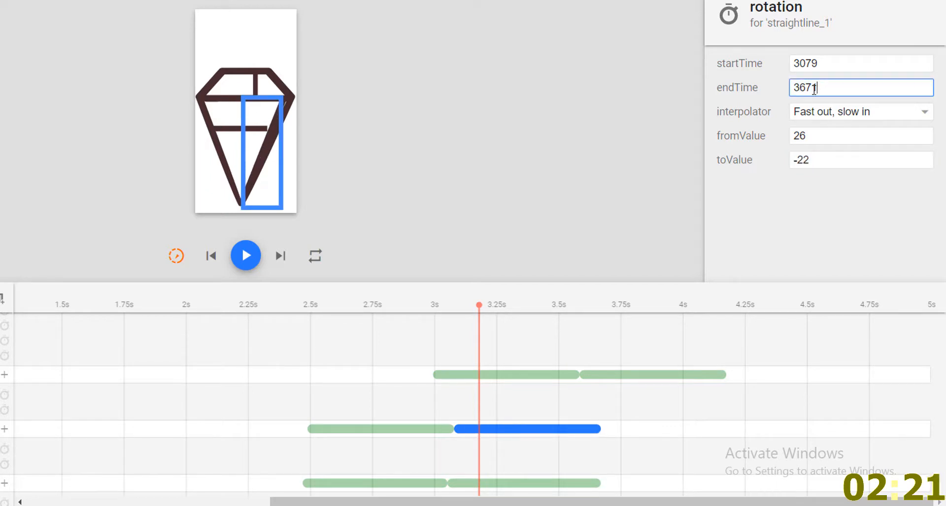
pyautogui.moveTo(482, 306); pyautogui.dragTo(430, 334)
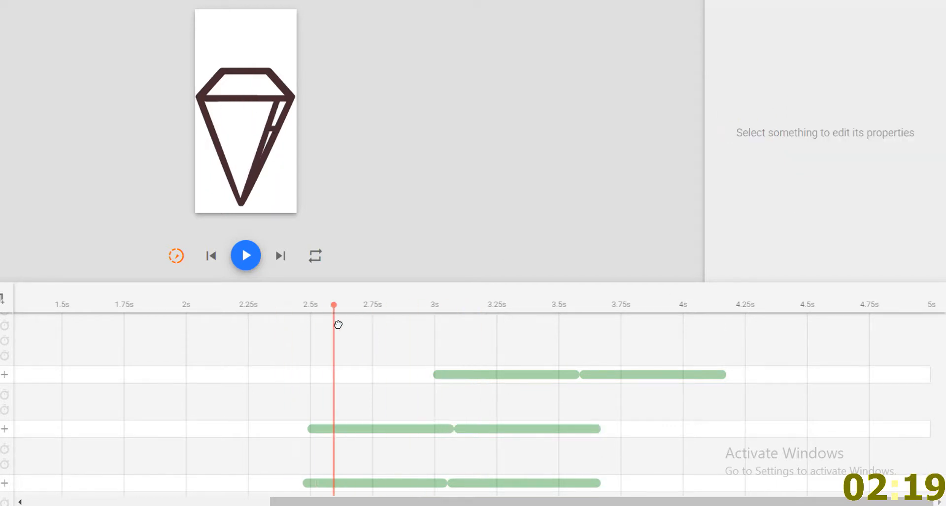
pyautogui.moveTo(526, 366); pyautogui.dragTo(585, 373)
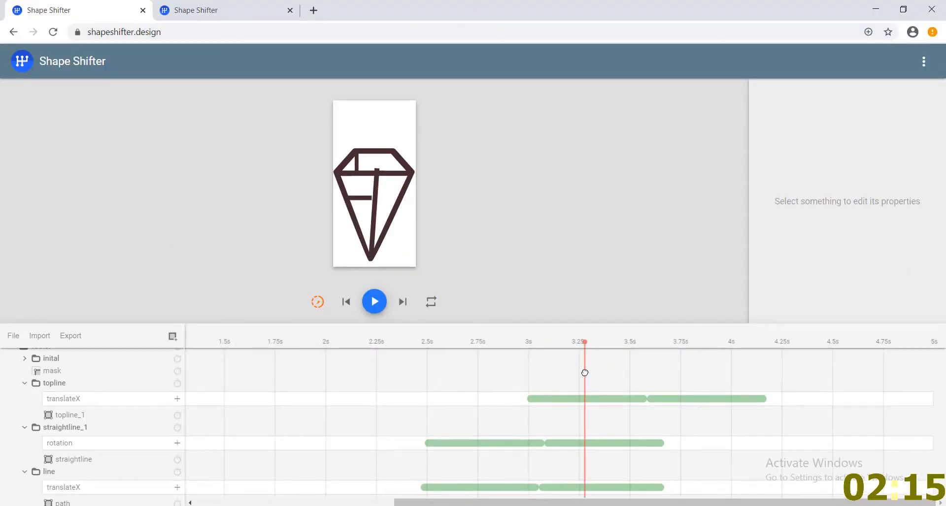
# Step: Set the startTime of the second line translateX block to 3079 and scrub to the block's end to check it
pyautogui.click(613, 487)
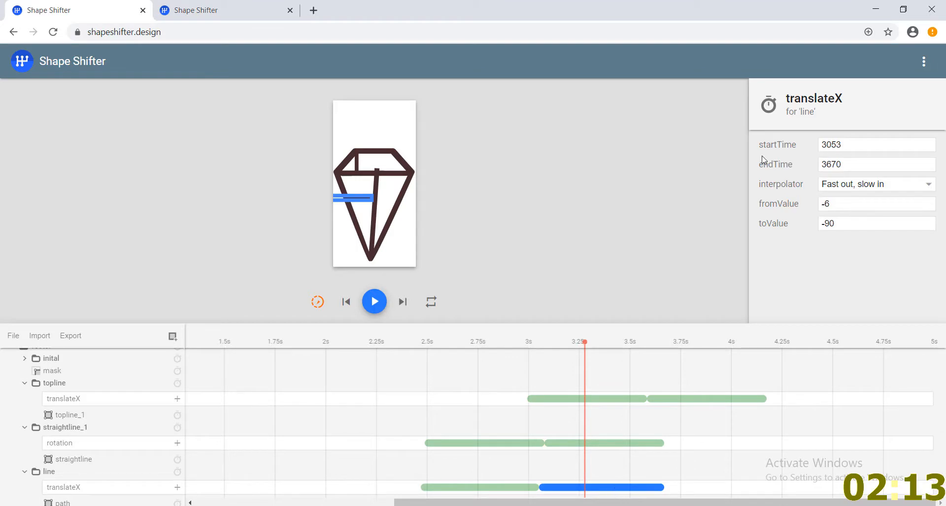
pyautogui.click(836, 145)
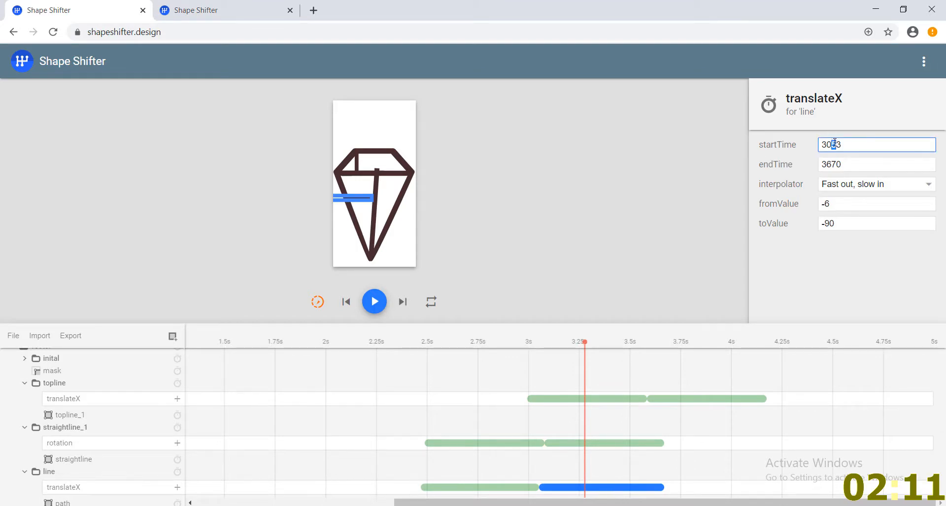
pyautogui.moveTo(839, 143); pyautogui.dragTo(836, 144)
pyautogui.write('9')
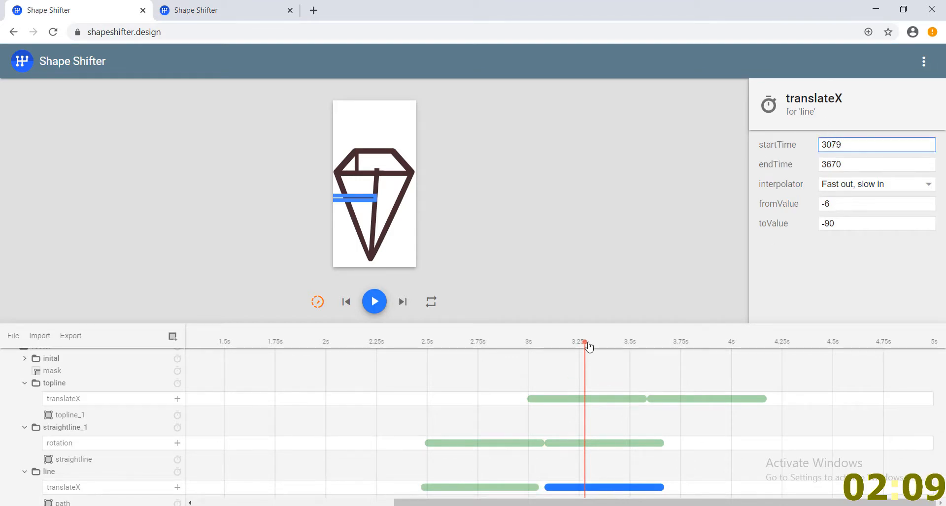
pyautogui.moveTo(585, 343); pyautogui.dragTo(668, 363)
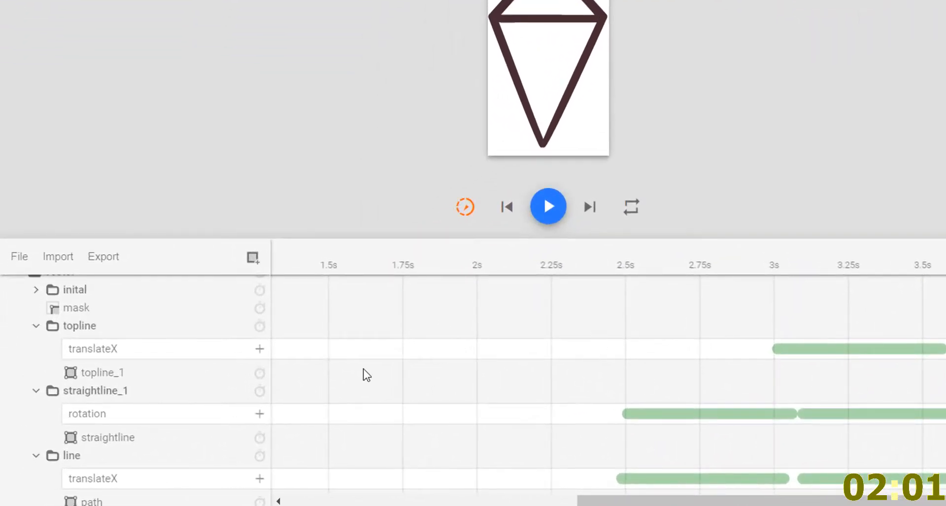
# Step: Collapse the topline, straightline_1 and line groups in the layer list
pyautogui.click(35, 325)
pyautogui.click(36, 390)
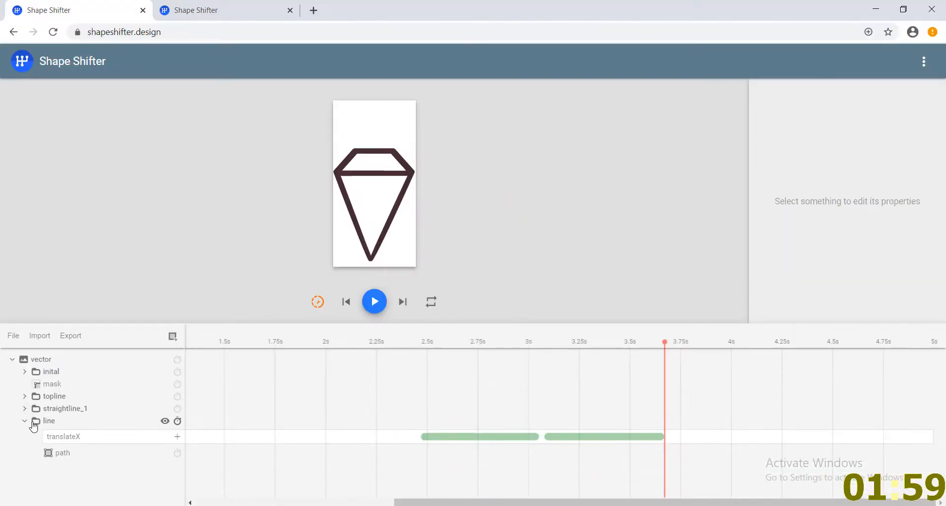
pyautogui.click(33, 424)
# Step: Add a new clip path and place it between the topline and straightline_1 groups
pyautogui.click(172, 337)
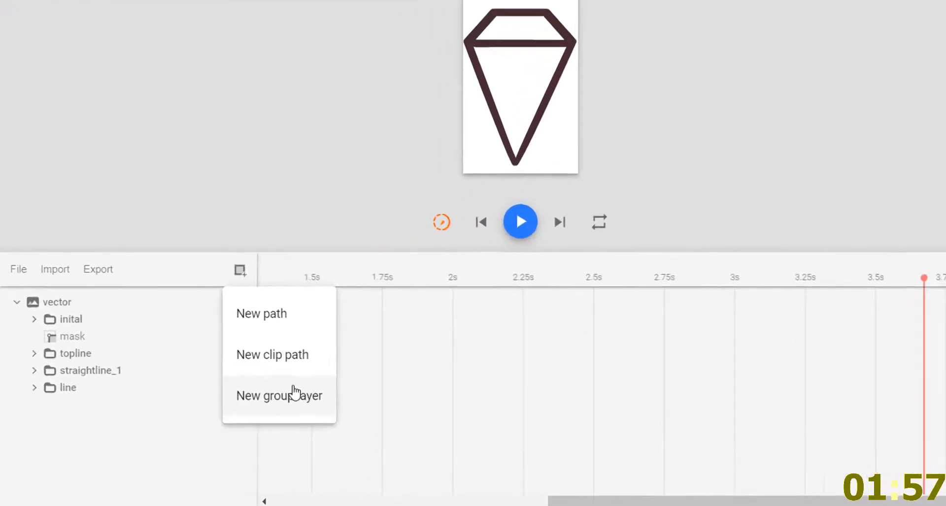
pyautogui.click(284, 359)
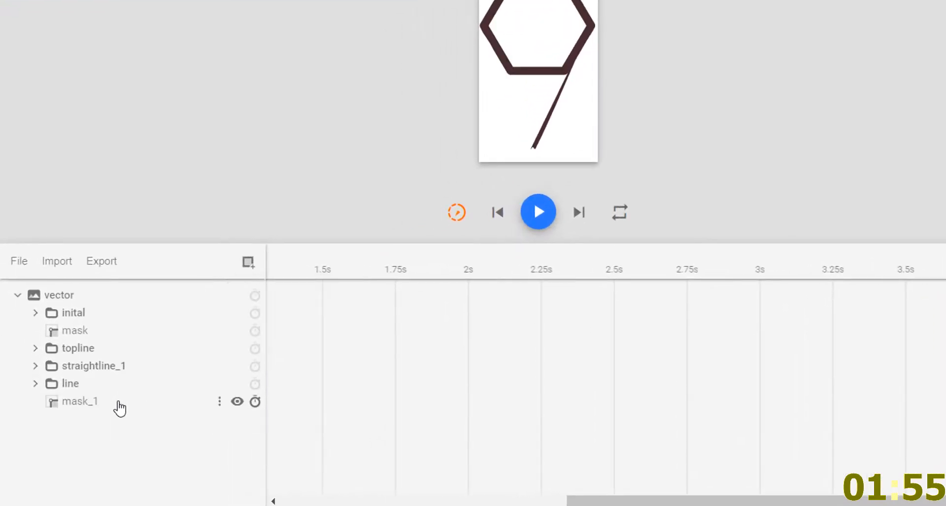
pyautogui.click(118, 408)
pyautogui.moveTo(110, 411); pyautogui.dragTo(104, 363)
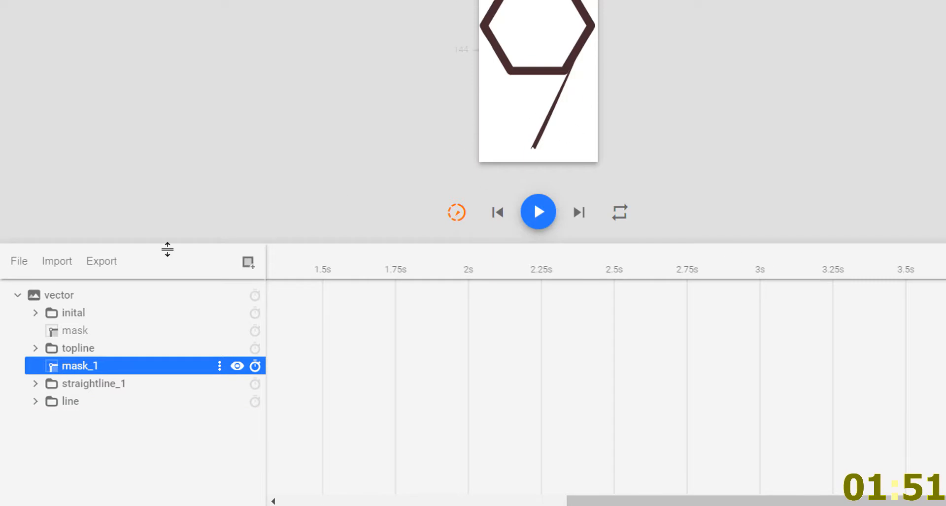
# Step: Import the mask2 file as a vector drawable and copy the pathData of the imported inital_1 layer
pyautogui.click(58, 268)
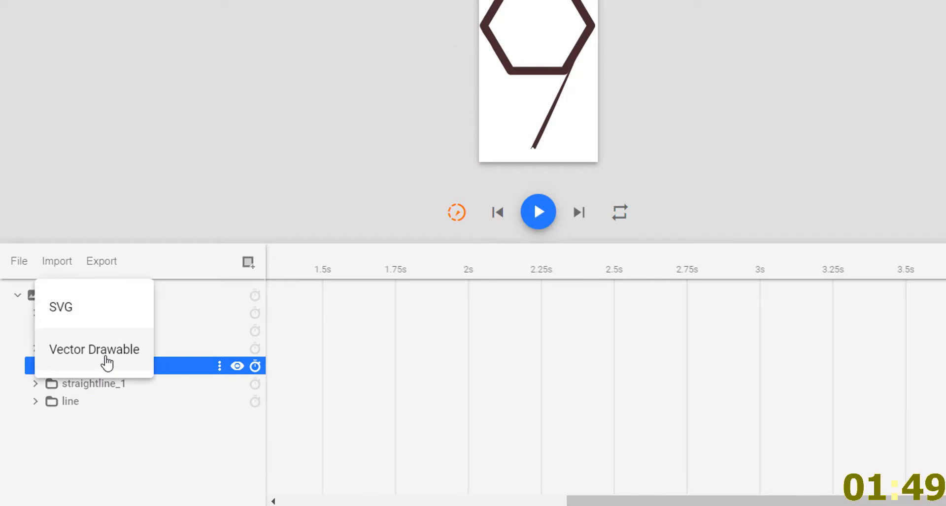
pyautogui.click(107, 361)
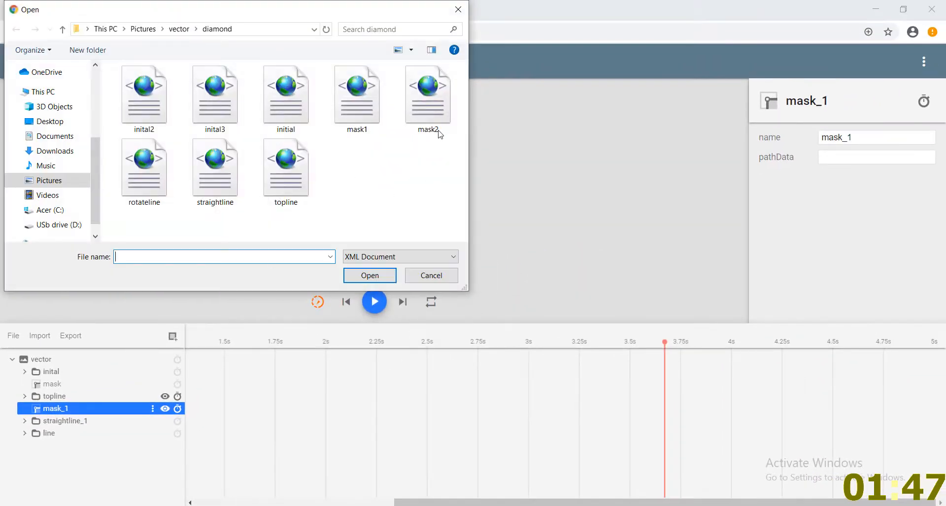
pyautogui.doubleClick(440, 119)
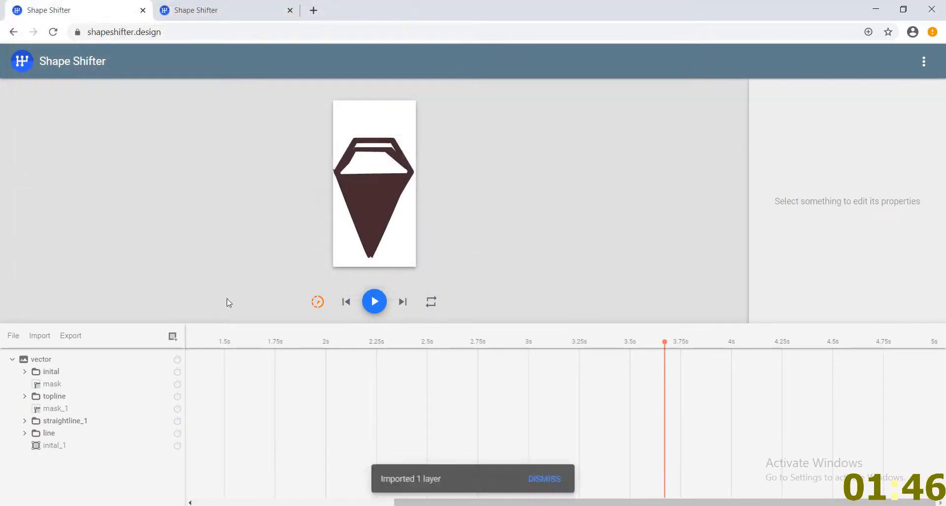
pyautogui.click(93, 450)
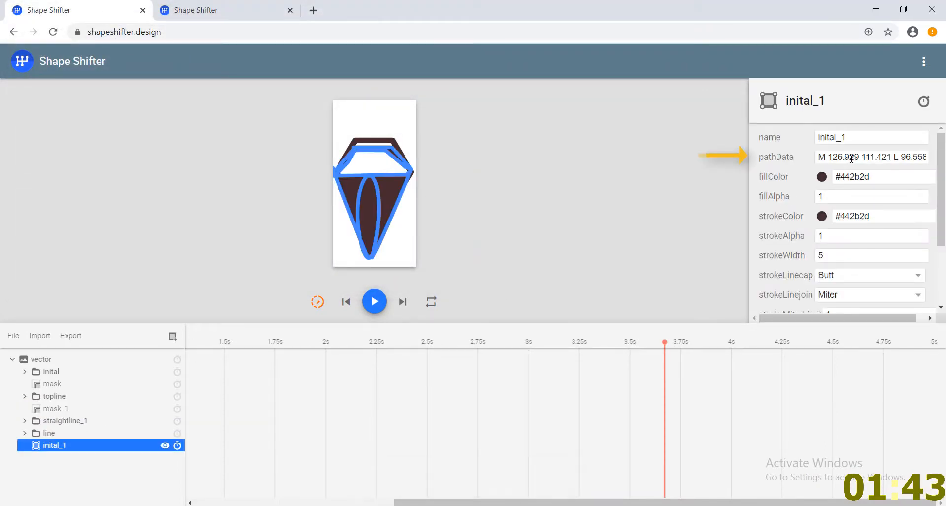
pyautogui.click(850, 157)
pyautogui.hotkey('ctrl', 'a')
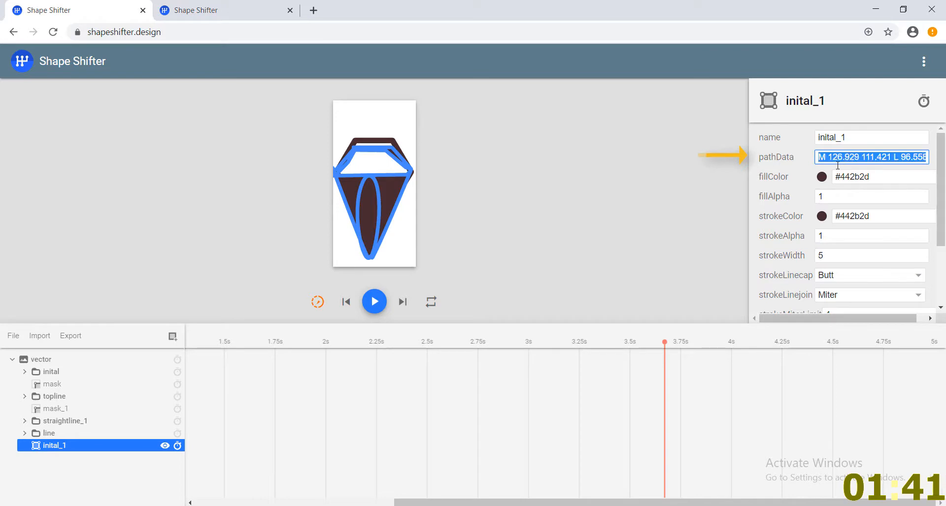
# Step: Delete the inital_1 layer and paste the copied path data into the pathData of mask_1
pyautogui.click(60, 447)
pyautogui.press('Delete')
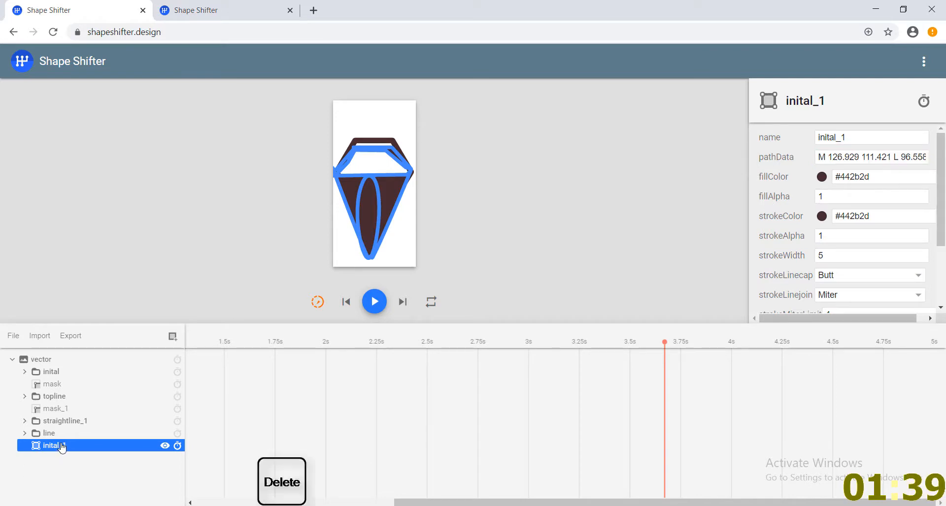
pyautogui.click(58, 410)
pyautogui.click(821, 157)
pyautogui.hotkey('ctrl', 'v')
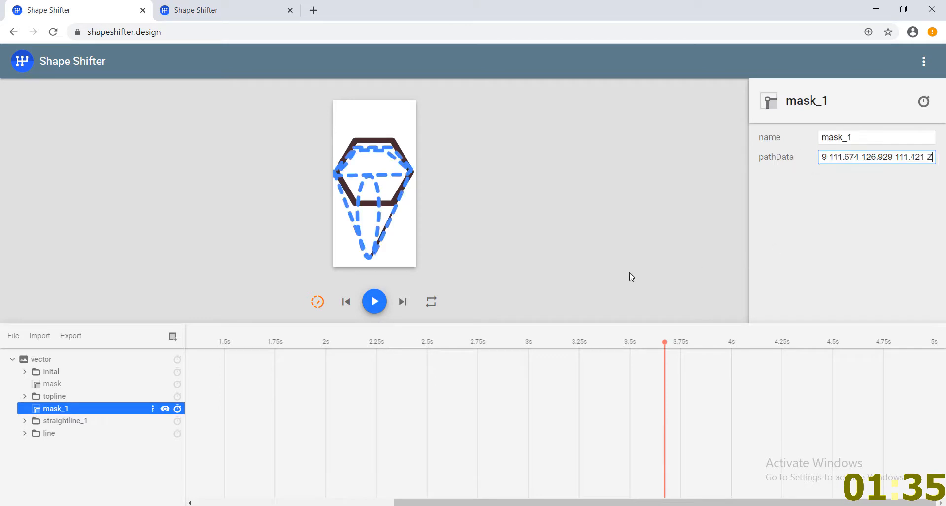
pyautogui.click(629, 274)
# Step: Scrub back through the timeline to about 0.3 s and expand the inital group to check the masked drawing
pyautogui.moveTo(666, 343); pyautogui.dragTo(558, 339)
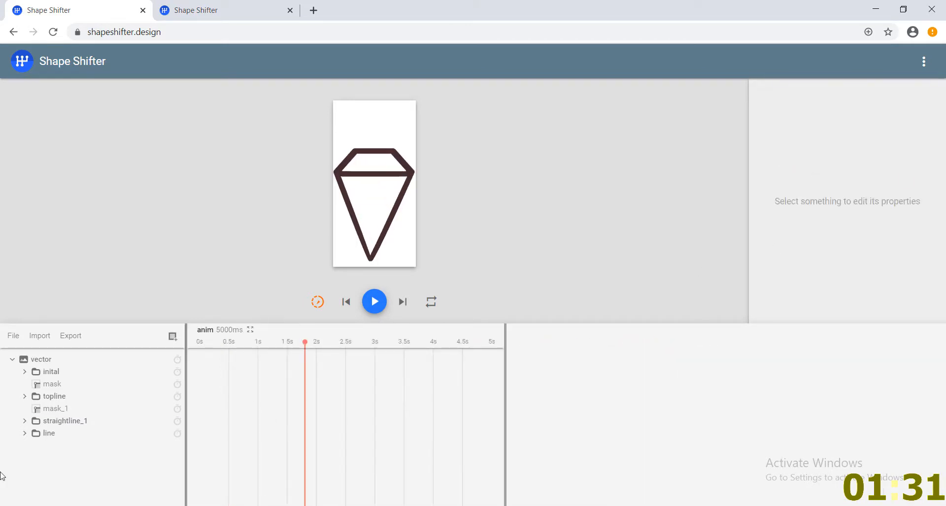
pyautogui.click(23, 373)
pyautogui.moveTo(305, 345); pyautogui.dragTo(217, 344)
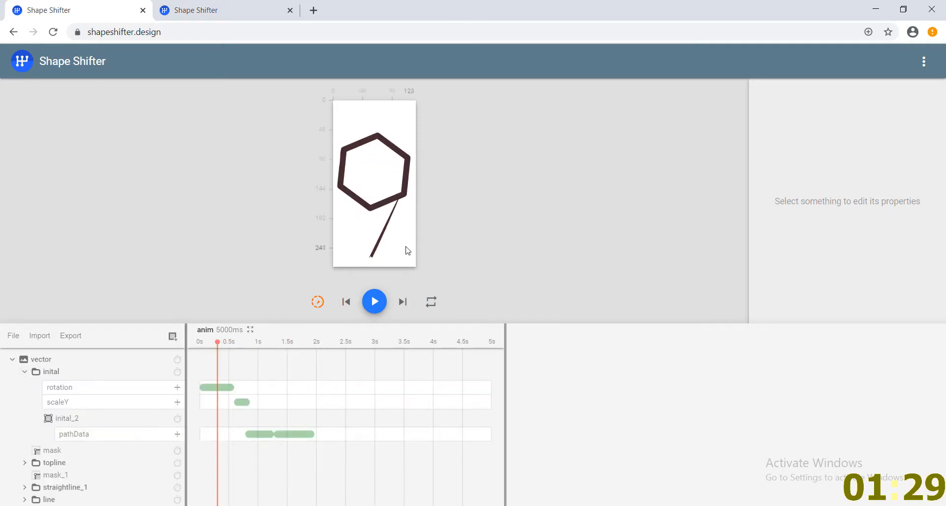
# Step: Set the fillAlpha of the straightline path inside the straightline_1 group to 0
pyautogui.click(64, 488)
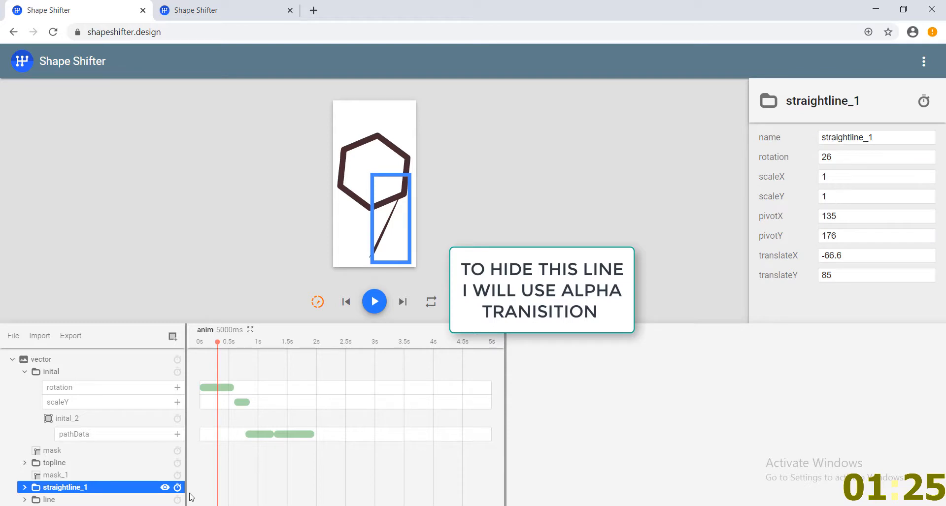
pyautogui.click(24, 487)
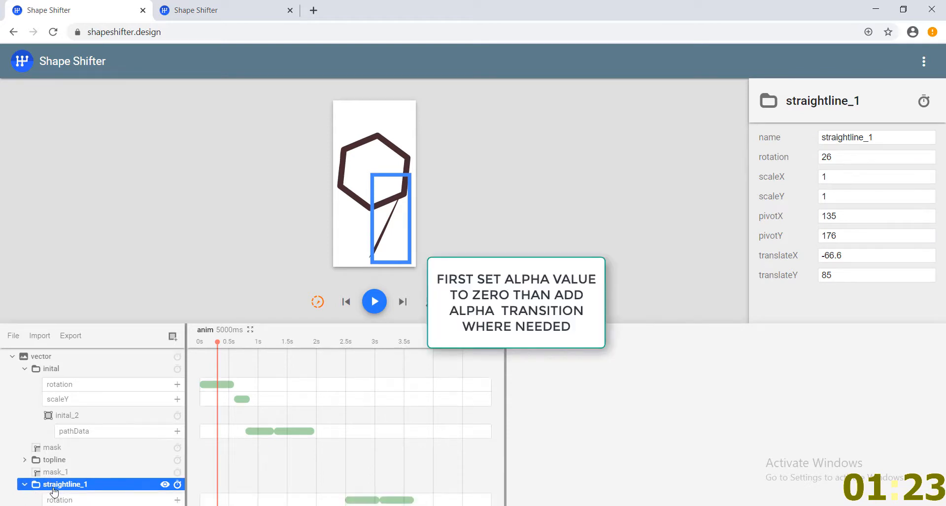
pyautogui.scroll(-1, 55, 480)
pyautogui.click(69, 499)
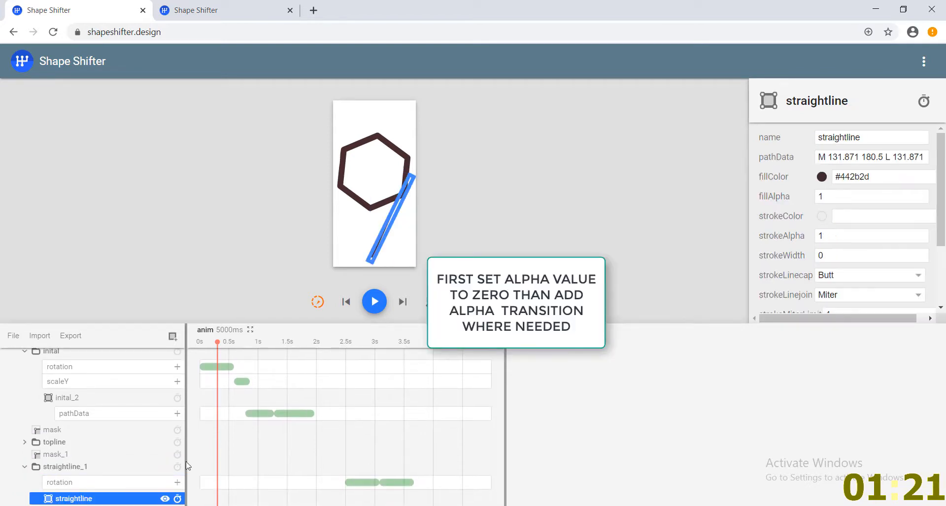
pyautogui.scroll(-1, 834, 229)
pyautogui.scroll(-1, 834, 229)
pyautogui.doubleClick(830, 164)
pyautogui.write('0')
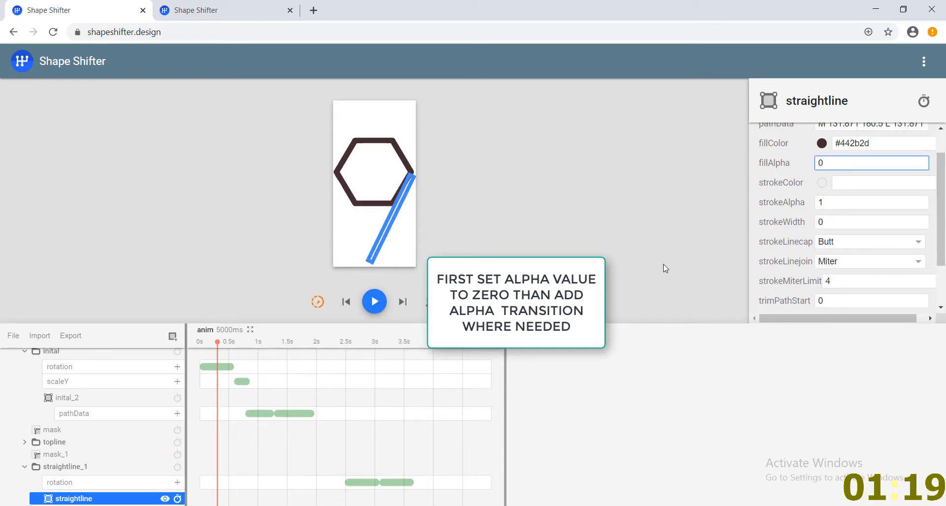
pyautogui.click(150, 295)
# Step: Add a fillAlpha block to the straightline path starting at 2470 and extend its end to 4320
pyautogui.moveTo(217, 342); pyautogui.dragTo(345, 348)
pyautogui.click(76, 471)
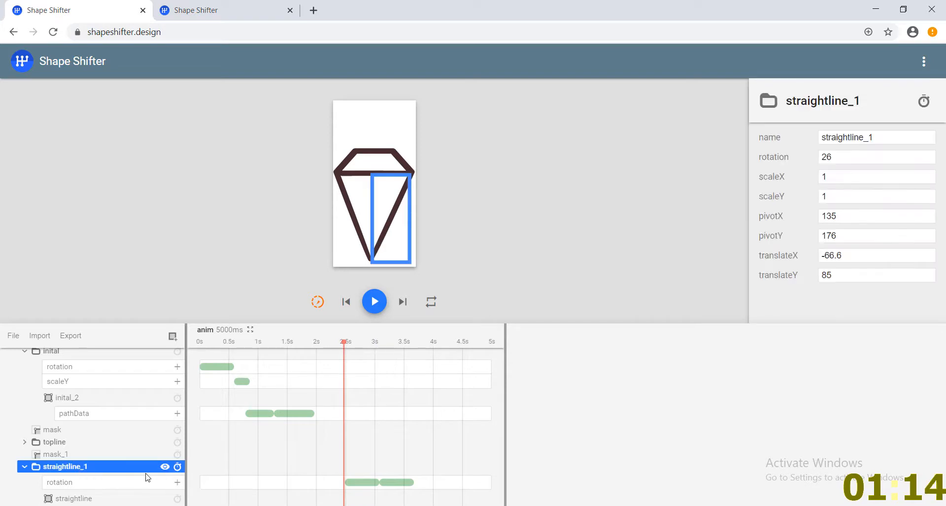
pyautogui.click(109, 498)
pyautogui.click(177, 499)
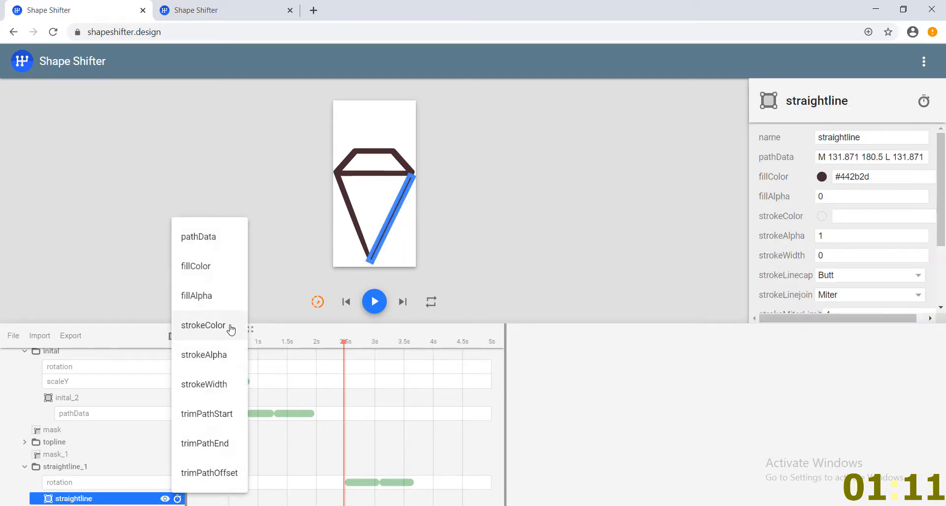
pyautogui.click(217, 305)
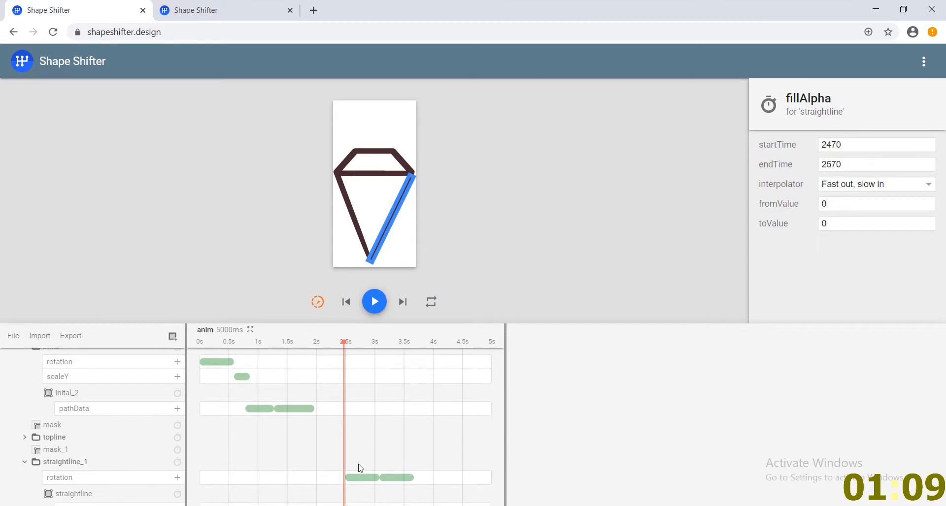
pyautogui.moveTo(349, 496); pyautogui.dragTo(451, 497)
# Step: Set the fillAlpha block's fromValue and toValue to 1 and scrub to the block's end to check the line
pyautogui.click(828, 223)
pyautogui.click(821, 203)
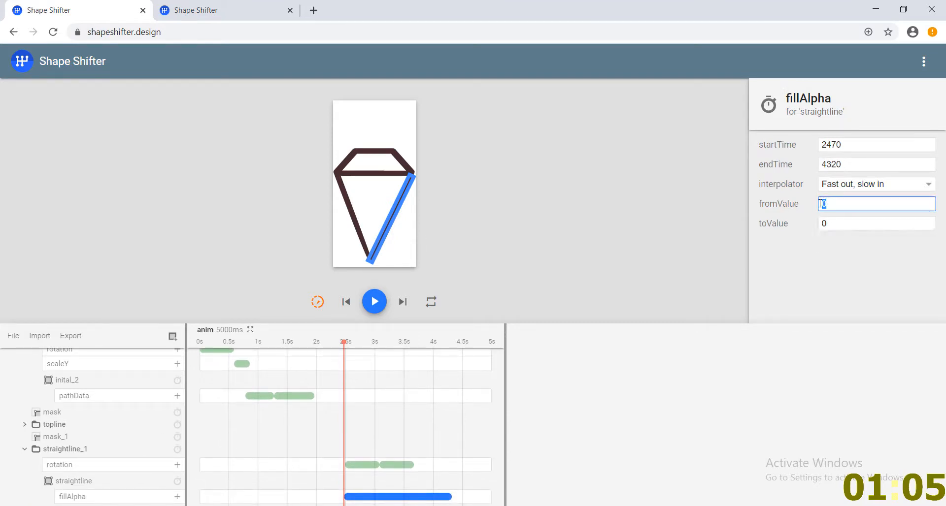
pyautogui.click(821, 224)
pyautogui.click(369, 386)
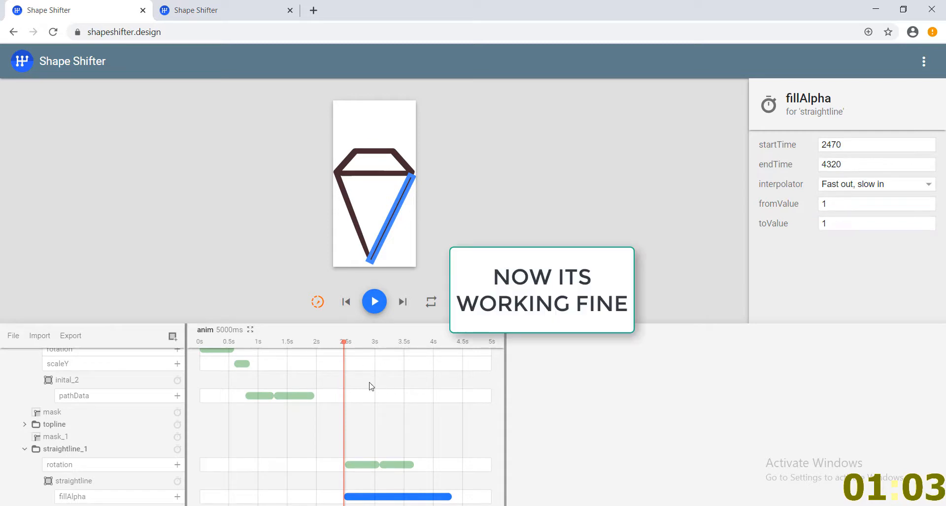
pyautogui.moveTo(345, 344)
pyautogui.mouseDown()
pyautogui.moveTo(362, 344)
pyautogui.moveTo(306, 344)
pyautogui.moveTo(464, 352)
pyautogui.moveTo(407, 359)
pyautogui.moveTo(451, 359)
pyautogui.mouseUp()
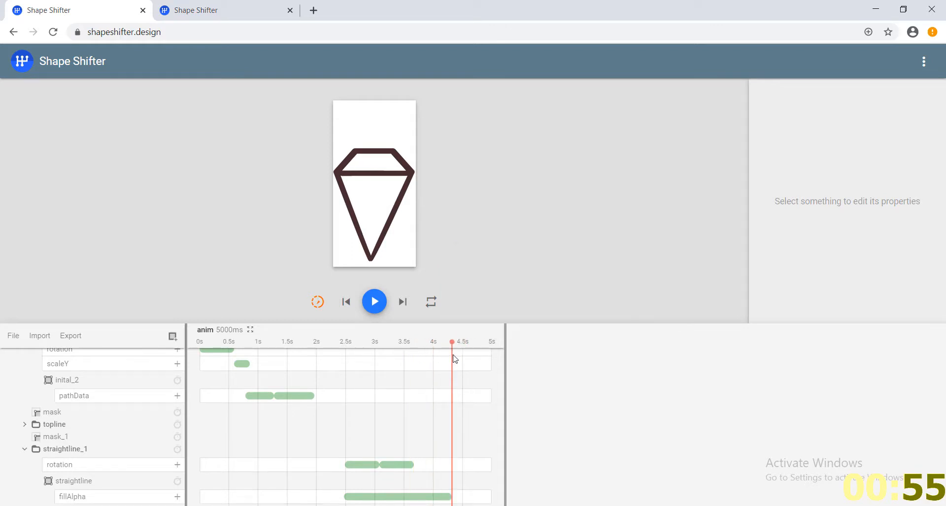
# Step: Add a third rotation block to the straightline_1 group starting at 3671 and extend its end to 4176
pyautogui.click(85, 455)
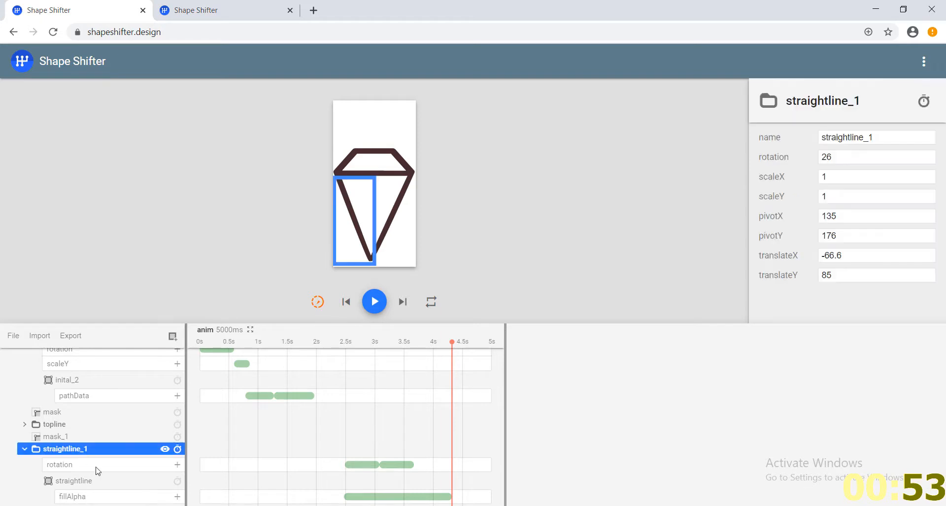
pyautogui.moveTo(455, 357); pyautogui.dragTo(414, 353)
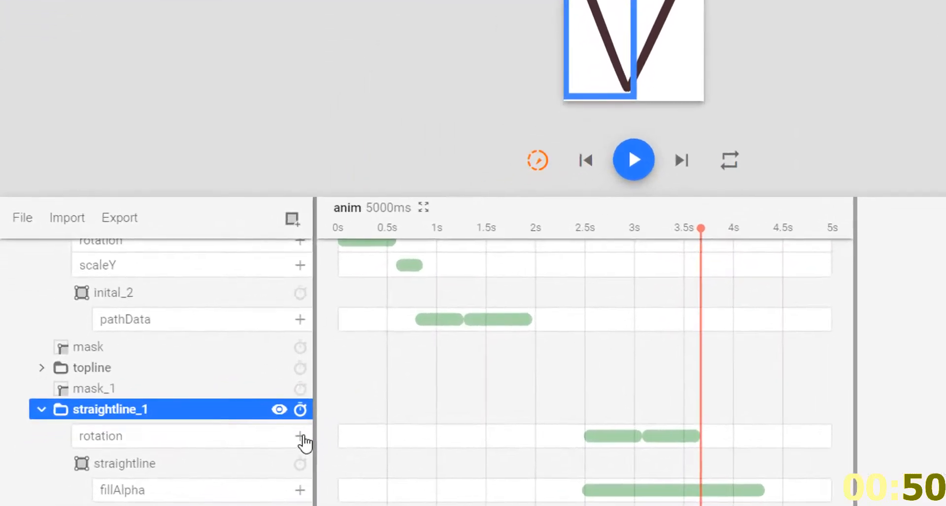
pyautogui.click(253, 447)
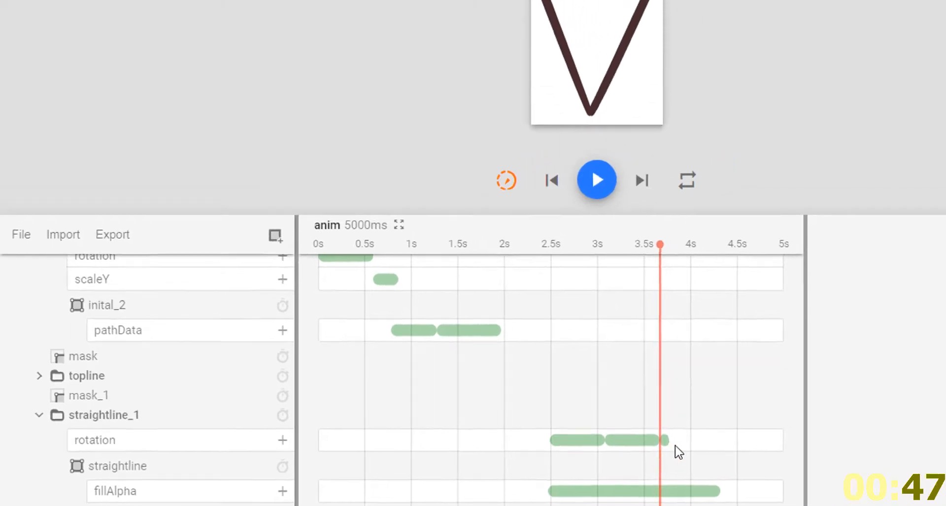
pyautogui.scroll(2, 715, 439)
pyautogui.scroll(-1, 714, 438)
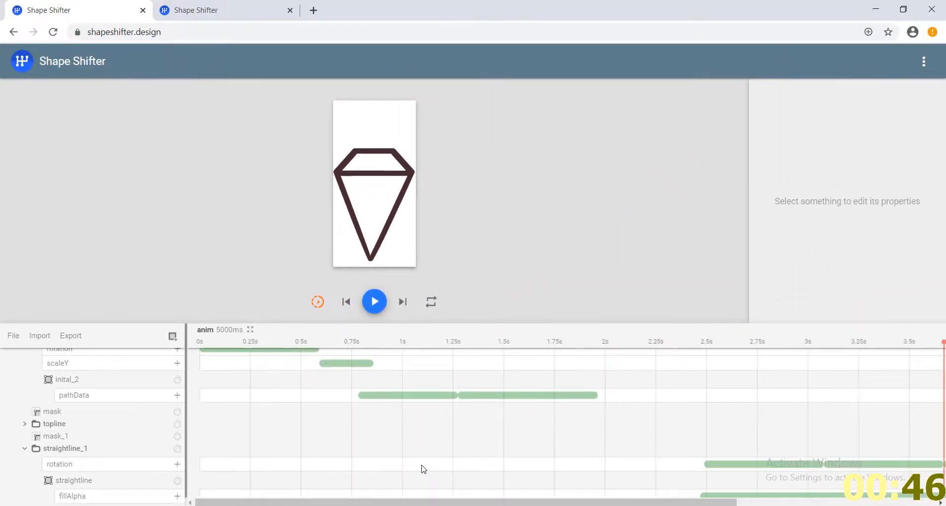
pyautogui.scroll(-3, 421, 469)
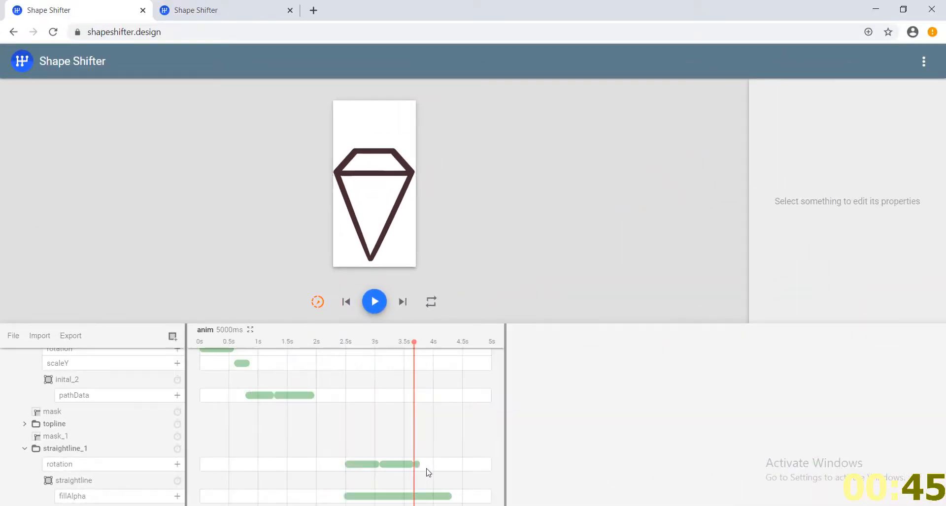
pyautogui.moveTo(426, 464); pyautogui.dragTo(442, 462)
pyautogui.click(430, 470)
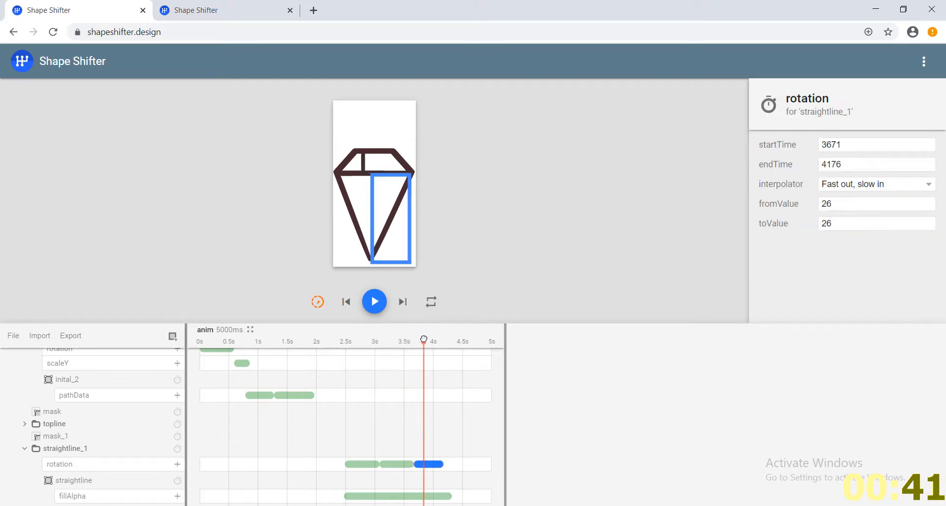
# Step: Set the toValue of the third straightline_1 rotation block to 1 so the line stands nearly vertical
pyautogui.click(851, 221)
pyautogui.press('Down')
pyautogui.press('Down')
pyautogui.press('Down')
pyautogui.press('Down')
pyautogui.press('Down')
pyautogui.press('Down')
pyautogui.press('Down')
pyautogui.press('Down')
pyautogui.press('Down')
pyautogui.press('Down')
pyautogui.press('Down')
pyautogui.press('Down')
pyautogui.press('Down')
pyautogui.press('Down')
pyautogui.press('Down')
pyautogui.press('Down')
pyautogui.press('Down')
pyautogui.press('Down')
pyautogui.press('Down')
pyautogui.press('Down')
pyautogui.press('Up')
pyautogui.press('Up')
pyautogui.press('Up')
pyautogui.press('Up')
pyautogui.press('Up')
pyautogui.press('Up')
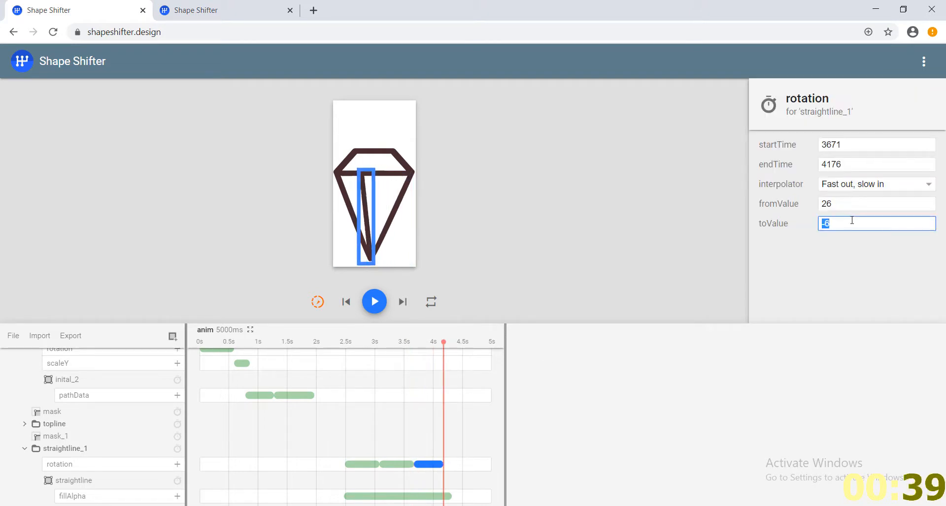
pyautogui.press('Up')
pyautogui.press('Up')
pyautogui.press('Up')
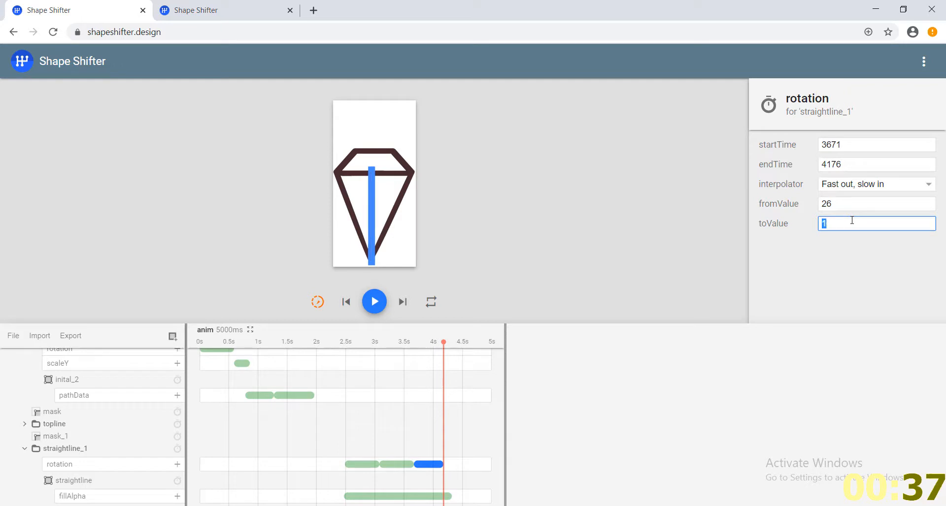
pyautogui.click(514, 251)
# Step: Set the third rotation block's endTime to 4262 and play the animation from the start to check it
pyautogui.click(434, 466)
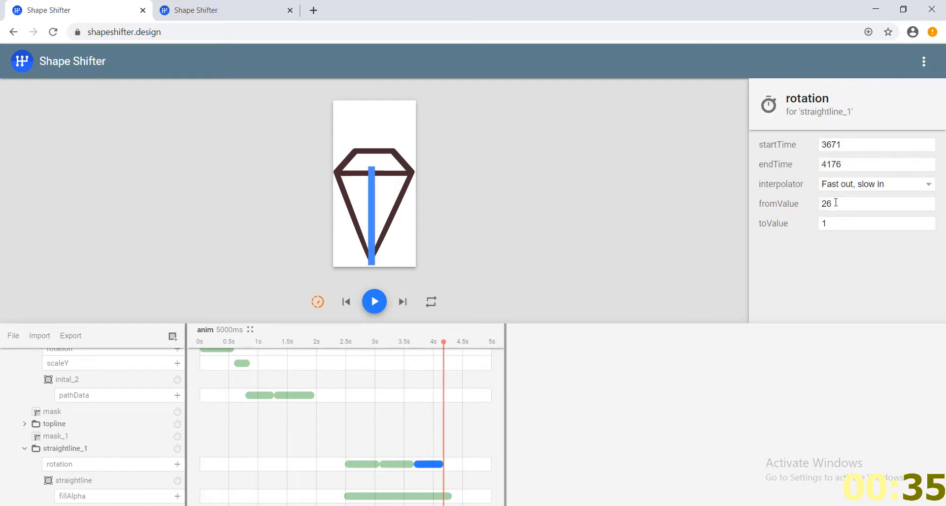
pyautogui.click(829, 164)
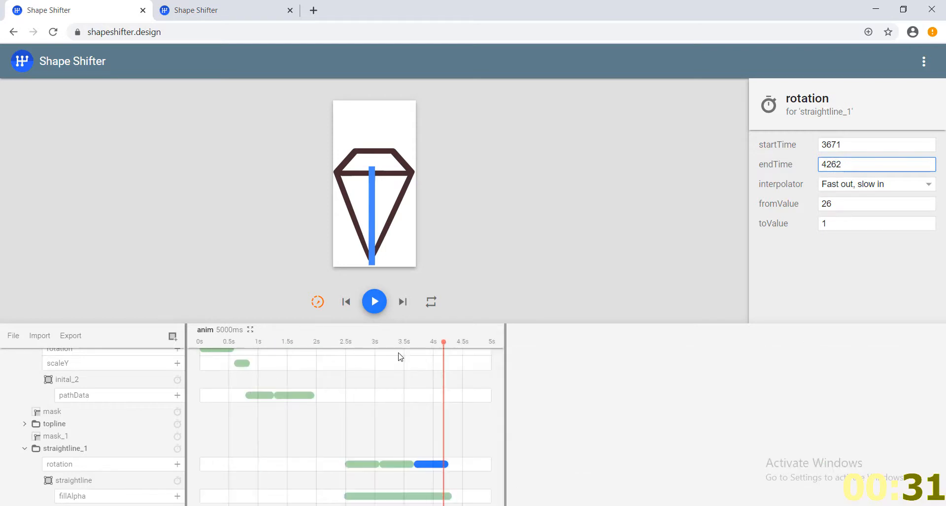
pyautogui.click(448, 355)
pyautogui.moveTo(446, 351); pyautogui.dragTo(197, 349)
pyautogui.click(374, 306)
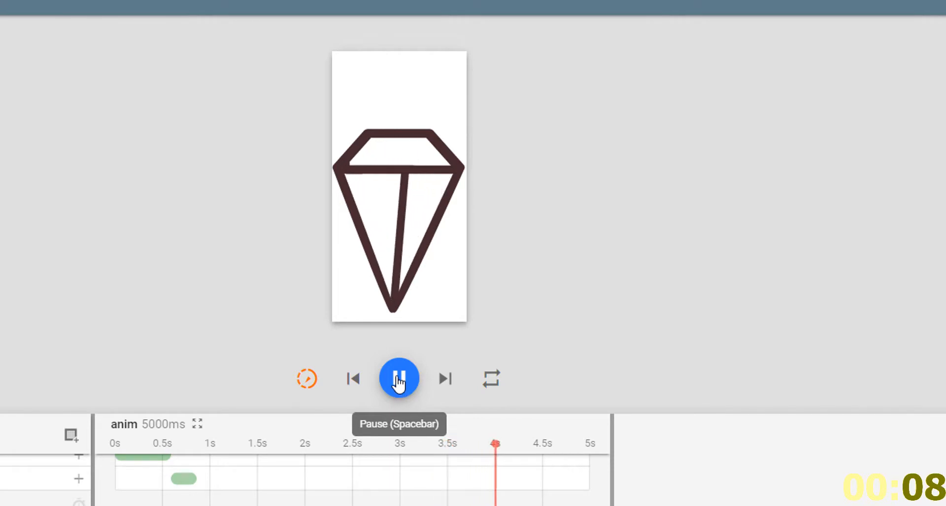
pyautogui.click(399, 378)
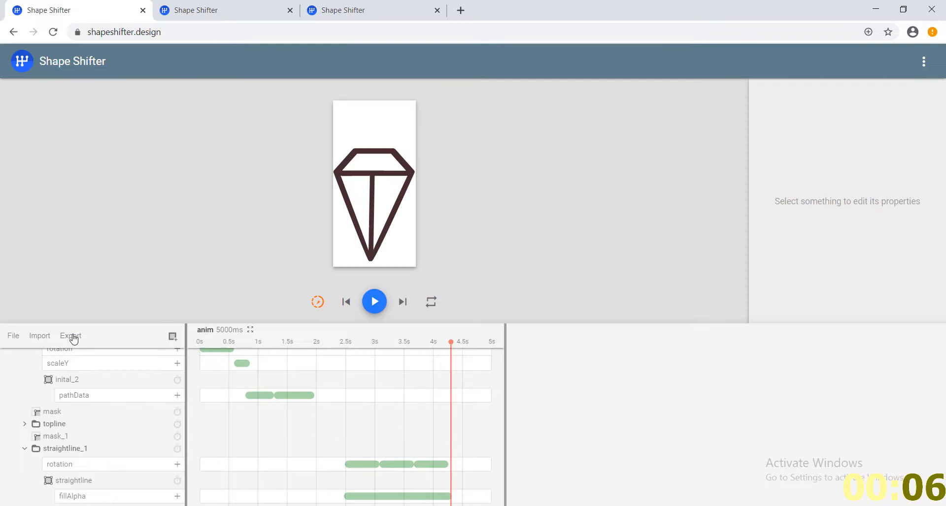
# Step: Export the animation as an Animated Vector Drawable and copy the avd_anim file from the Downloads folder
pyautogui.click(72, 336)
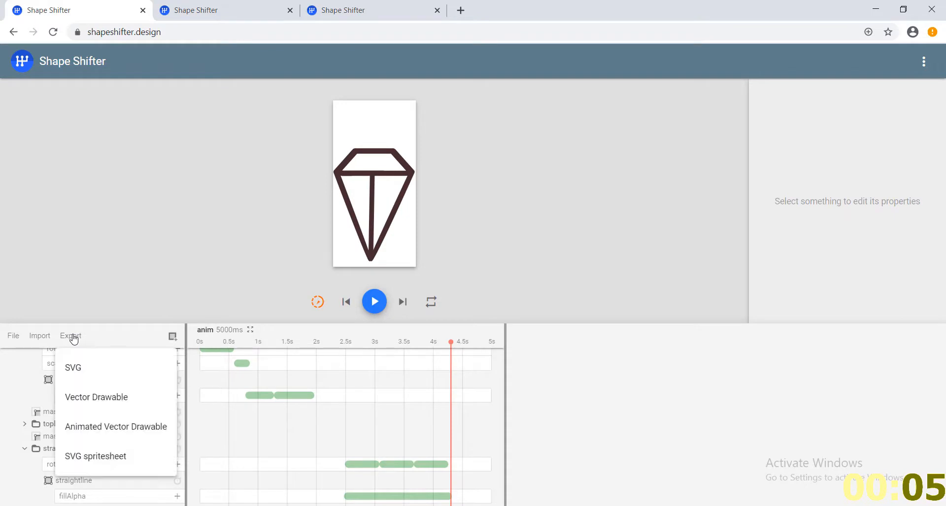
pyautogui.click(110, 427)
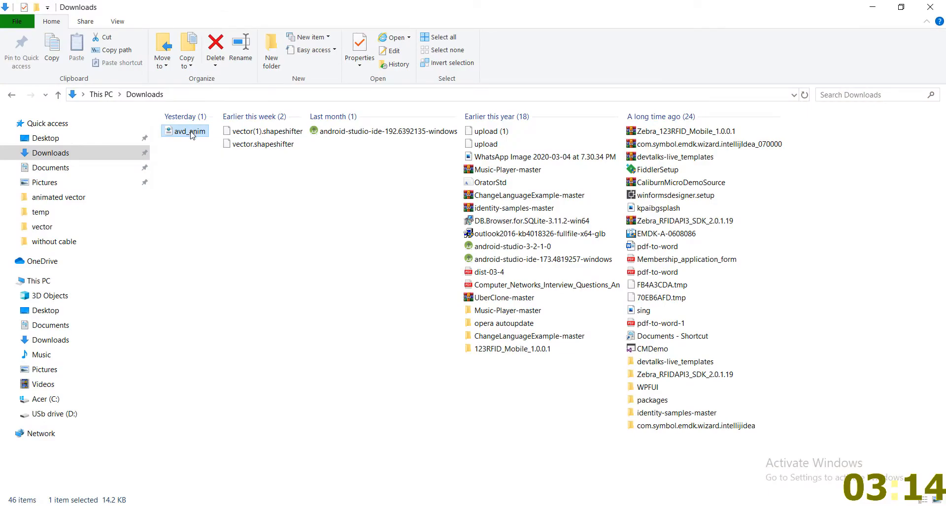
pyautogui.rightClick(192, 136)
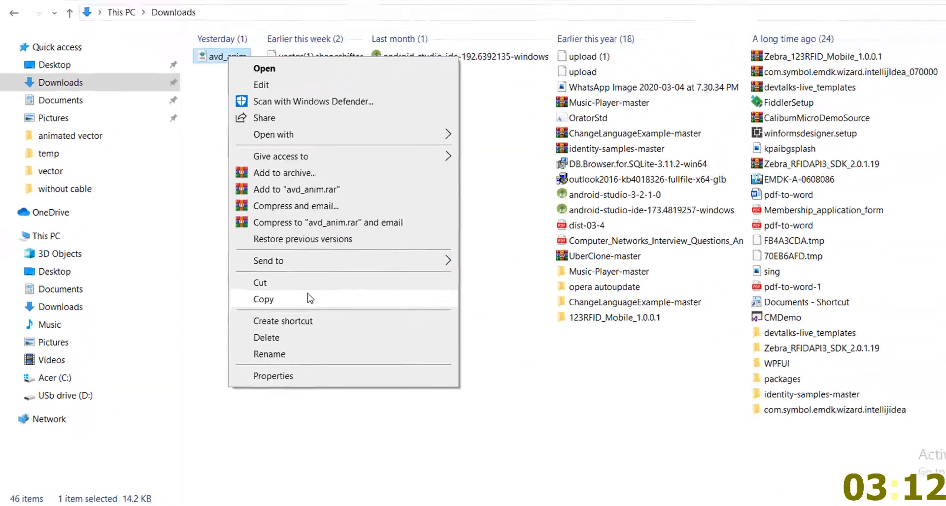
pyautogui.click(377, 254)
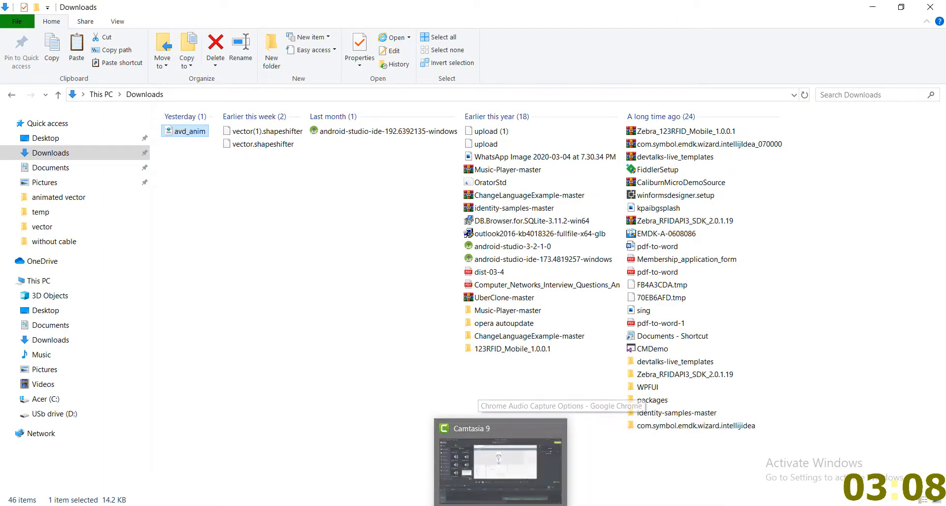
# Step: Switch to Android Studio and paste the exported file into the res/drawable folder as anim.xml, overwriting the existing file
pyautogui.click(653, 505)
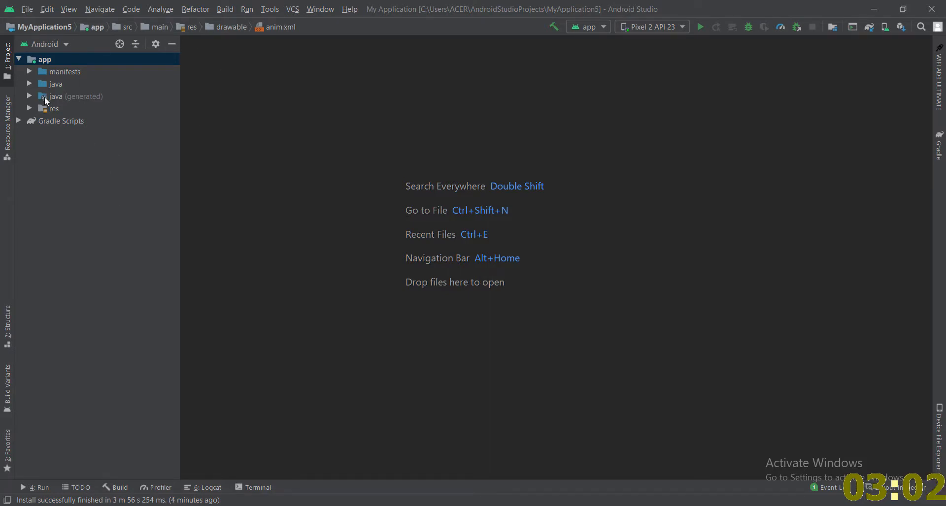
pyautogui.click(30, 84)
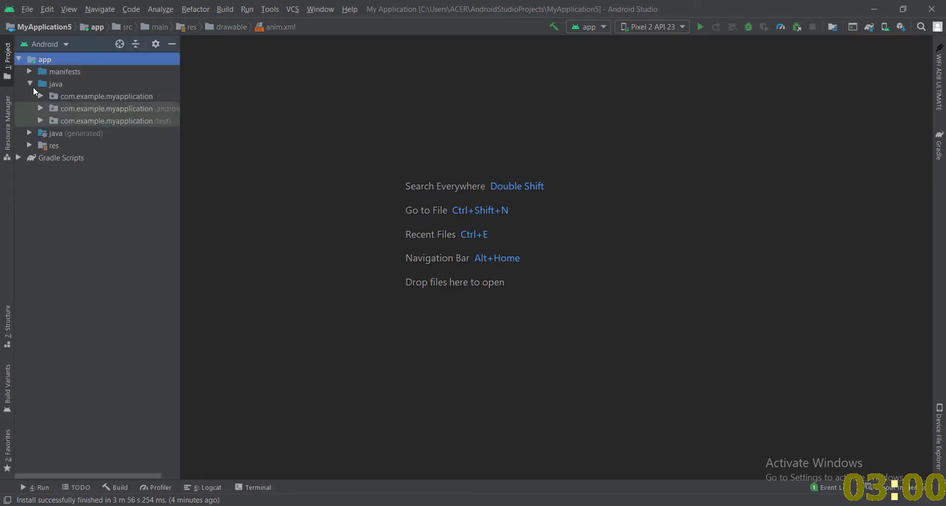
pyautogui.click(30, 145)
pyautogui.click(40, 158)
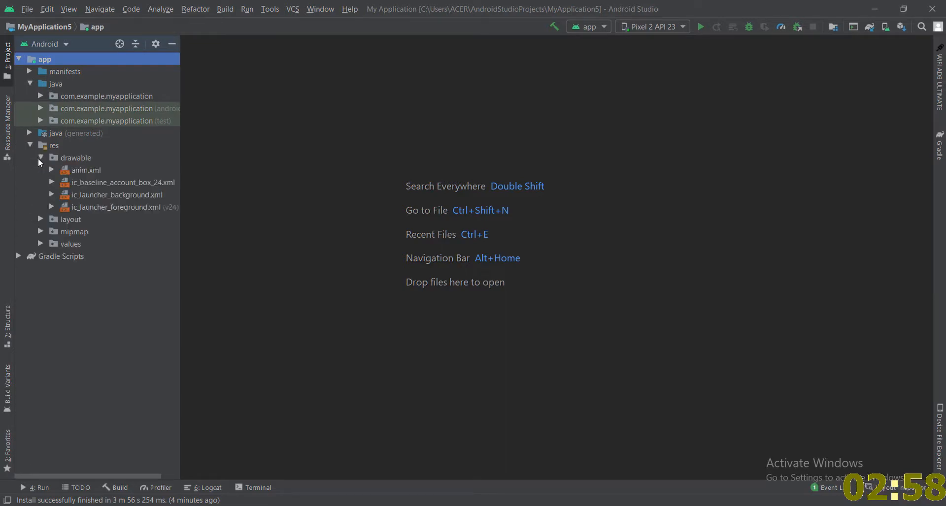
pyautogui.click(72, 160)
pyautogui.hotkey('ctrl', 'v')
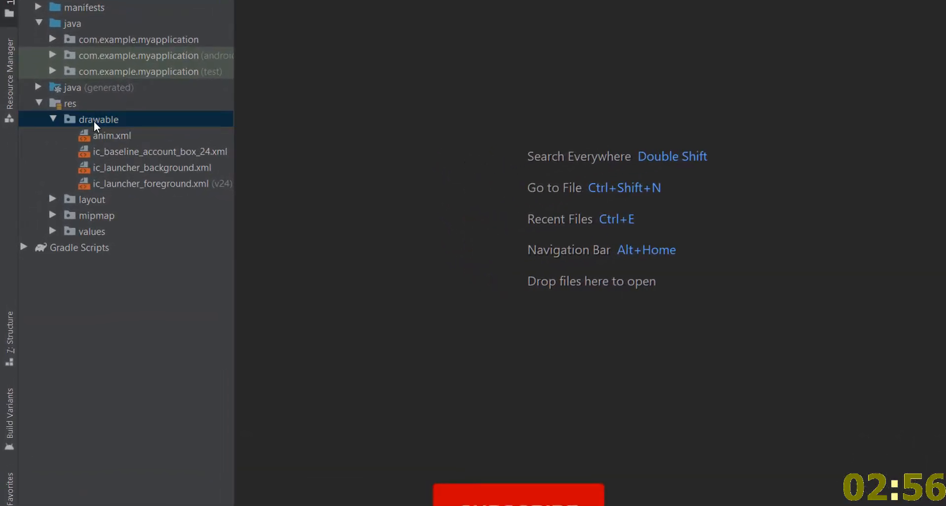
pyautogui.click(663, 398)
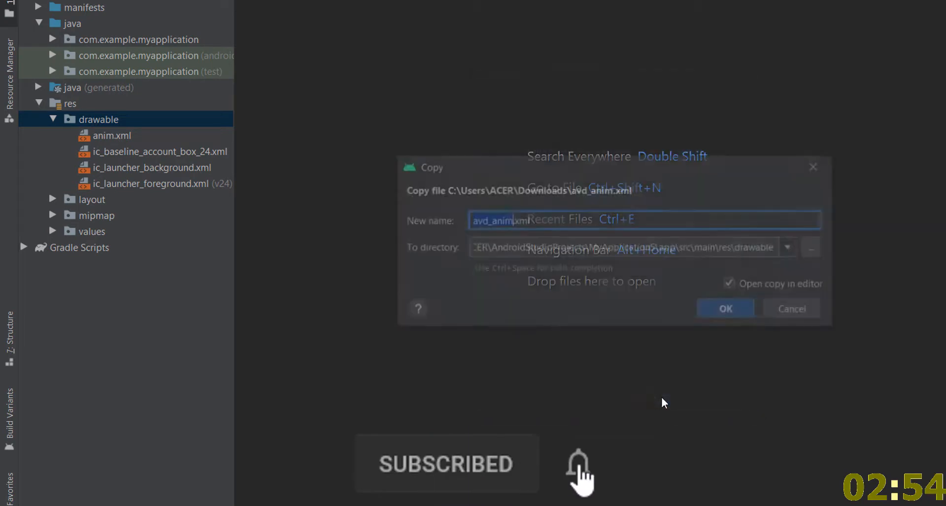
pyautogui.write('a')
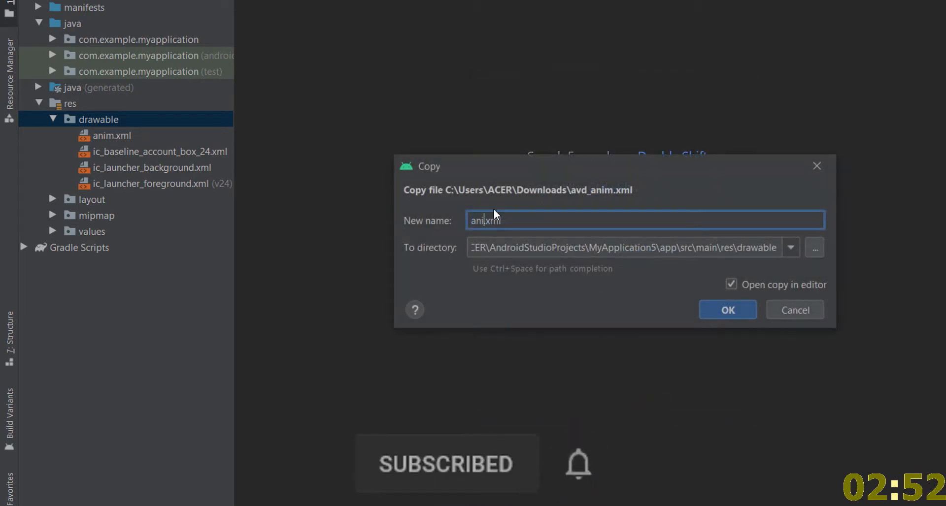
pyautogui.press('Return')
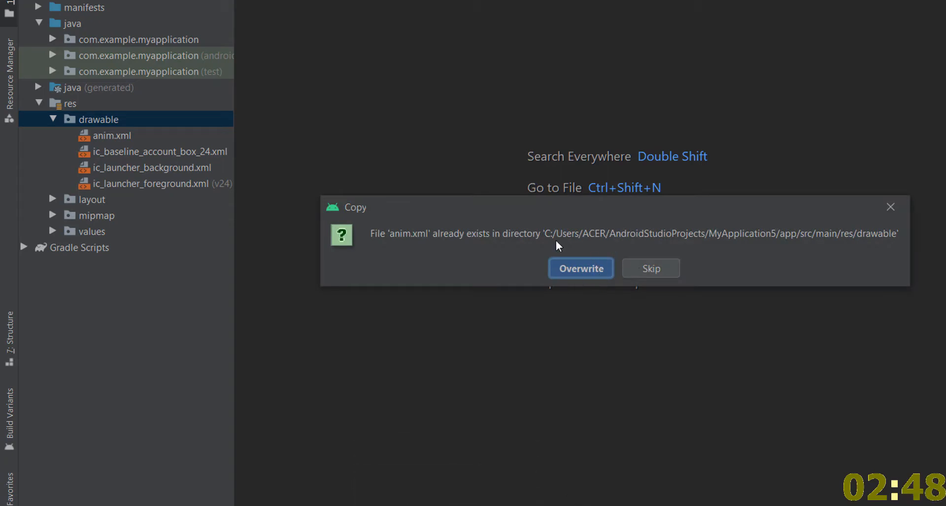
pyautogui.click(581, 271)
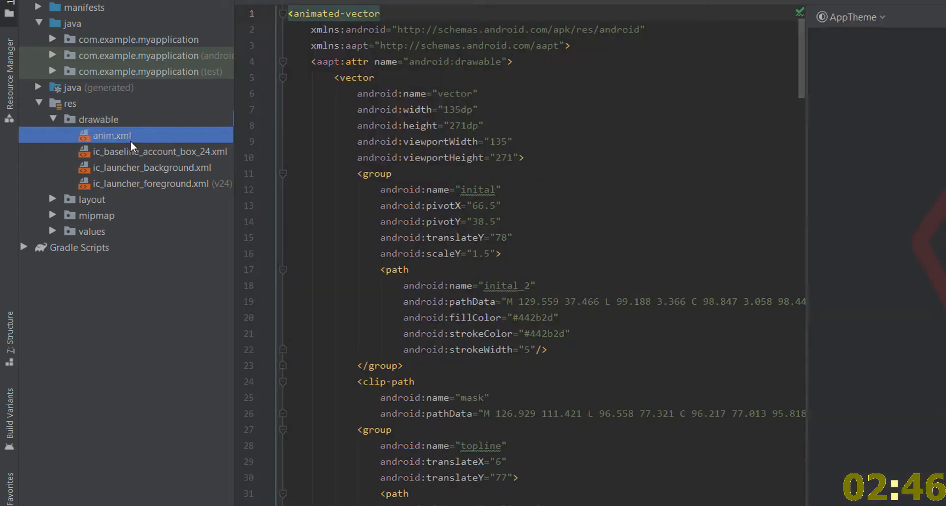
# Step: Look through the group, clip-path and animation target code of the new anim.xml drawable
pyautogui.scroll(-8, 492, 266)
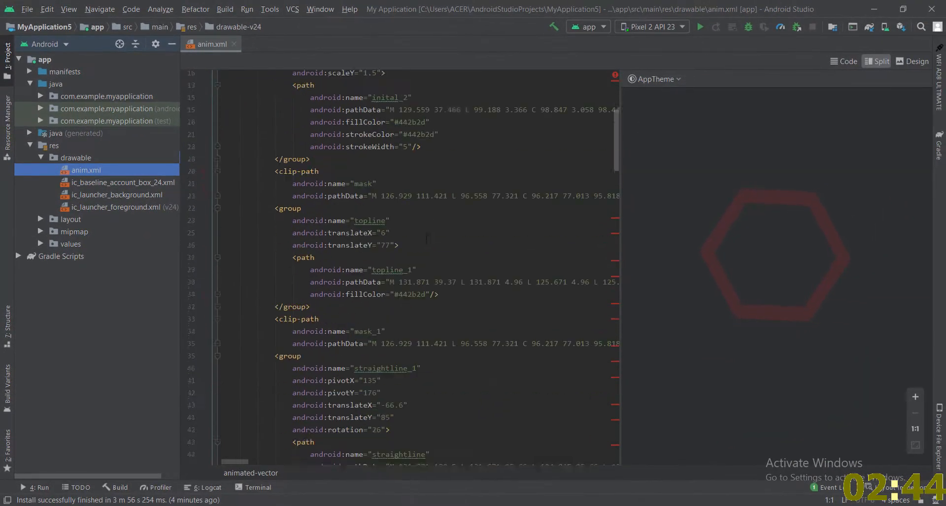
pyautogui.scroll(9, 301, 213)
pyautogui.scroll(-13, 301, 212)
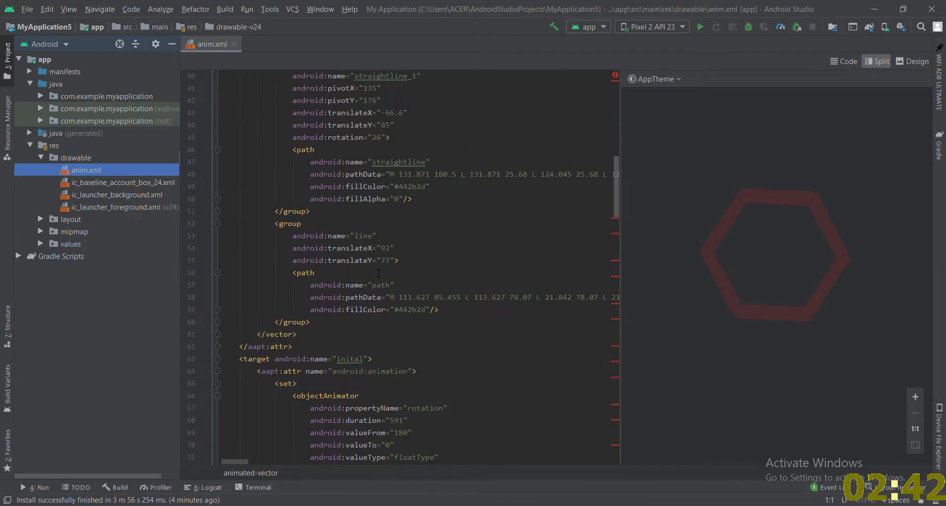
pyautogui.scroll(6, 301, 213)
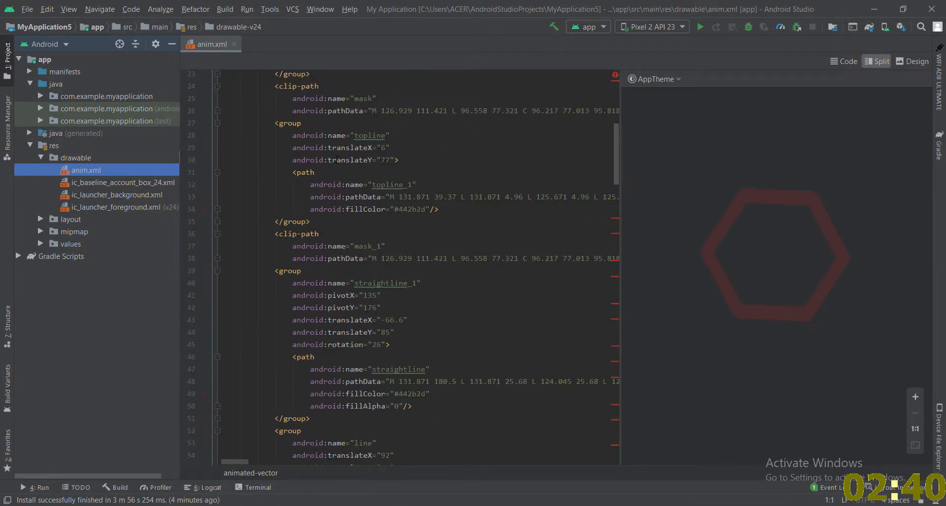
# Step: Open the activity_main.xml layout and review the ImageView's width and height and the layout's background colour
pyautogui.click(41, 220)
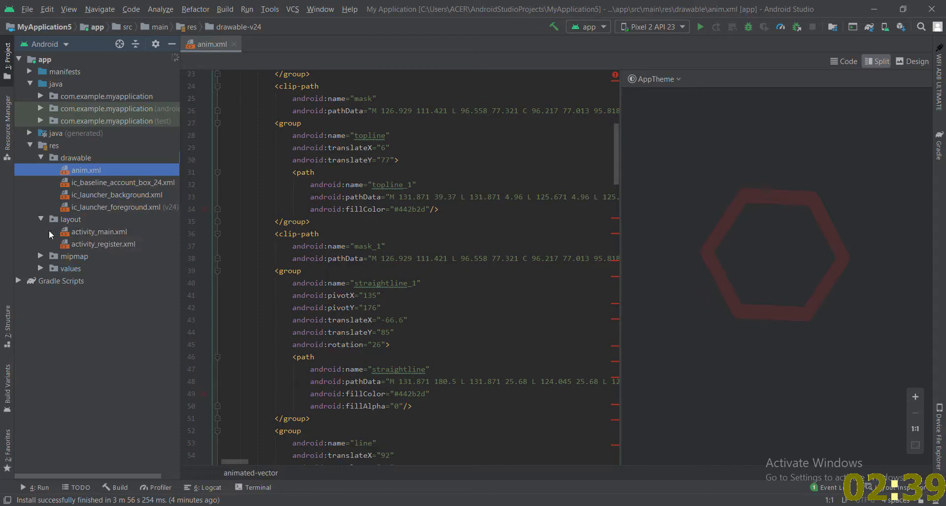
pyautogui.doubleClick(81, 231)
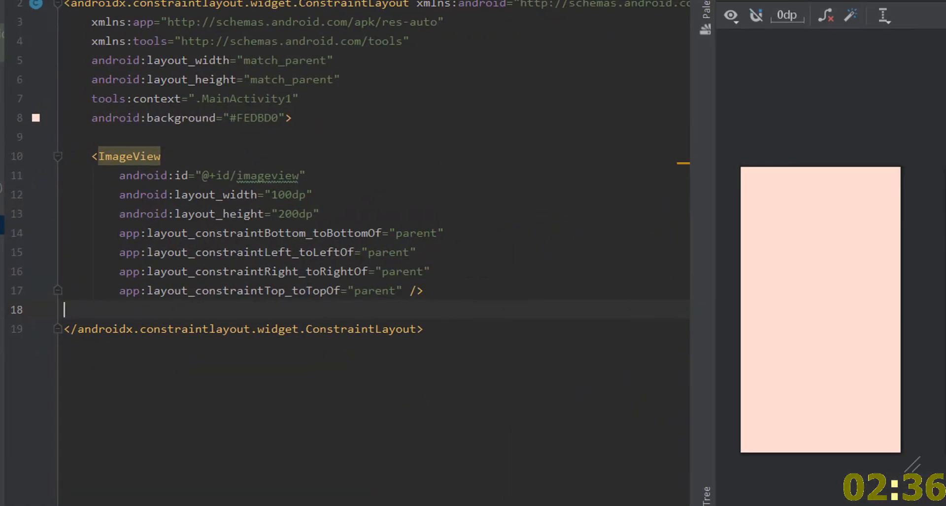
pyautogui.moveTo(443, 295); pyautogui.dragTo(71, 152)
pyautogui.doubleClick(292, 195)
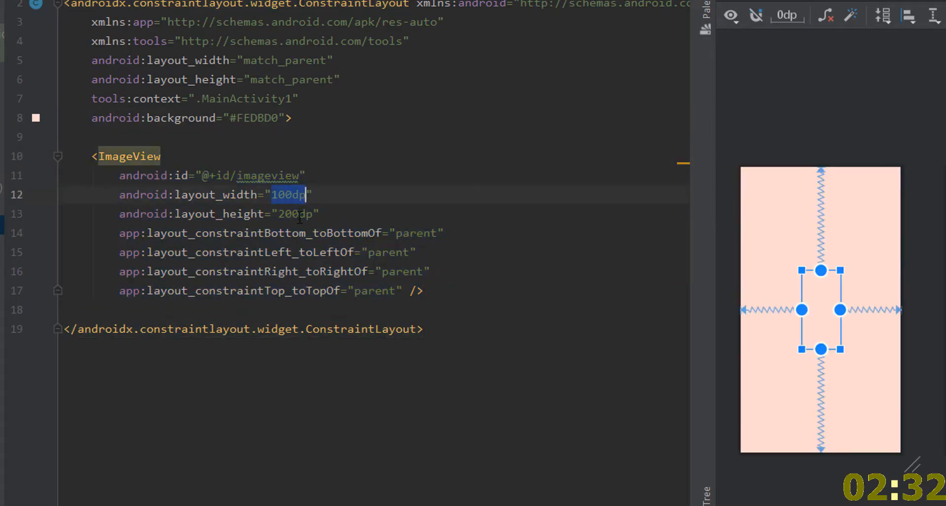
pyautogui.doubleClick(299, 215)
pyautogui.doubleClick(262, 118)
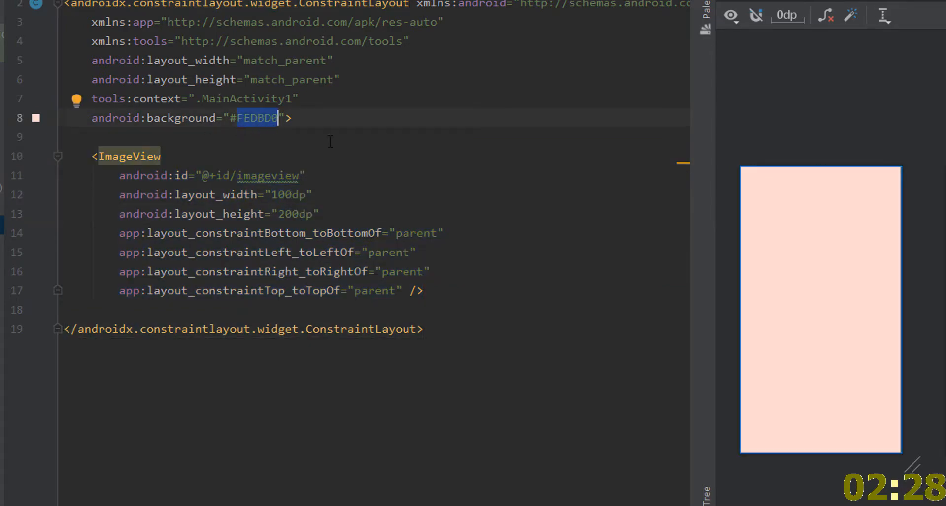
pyautogui.click(301, 142)
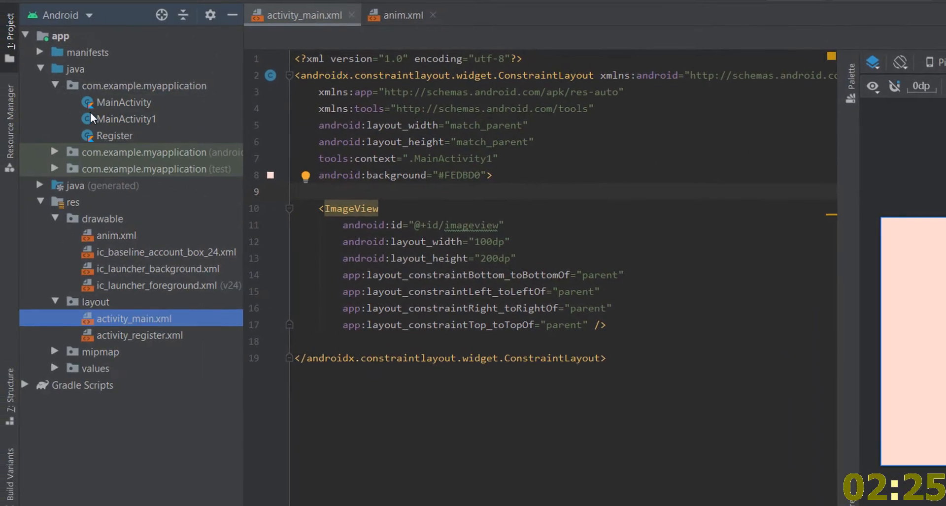
# Step: Open the Kotlin MainActivity and review the AnimatedVectorDrawable declaration, the imageview lookup, its background resource and the rocketAnimation assignment
pyautogui.doubleClick(121, 103)
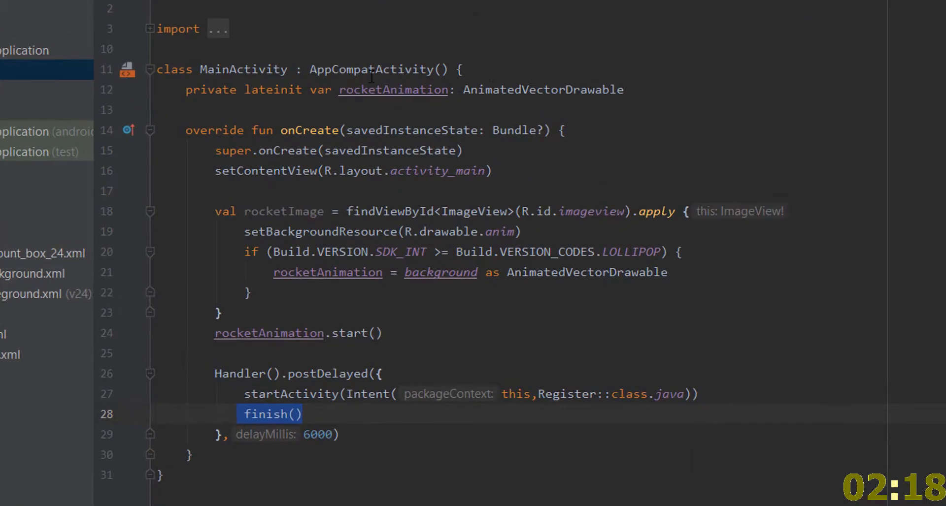
pyautogui.moveTo(625, 90); pyautogui.dragTo(178, 90)
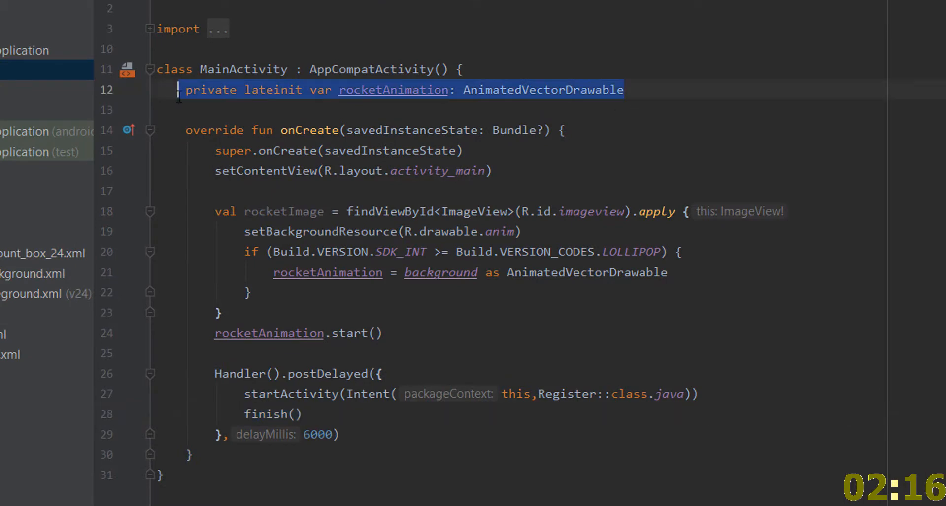
pyautogui.click(525, 102)
pyautogui.doubleClick(539, 92)
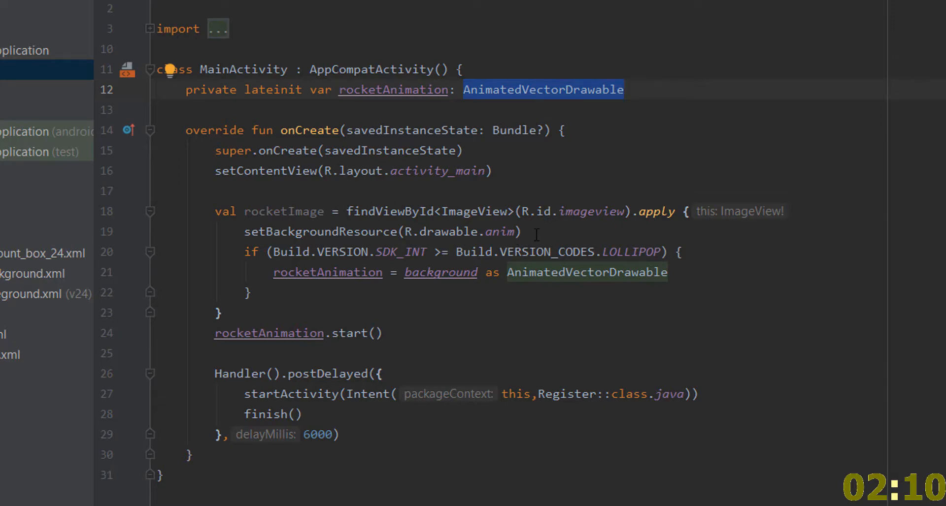
pyautogui.moveTo(533, 236); pyautogui.dragTo(310, 230)
pyautogui.doubleClick(291, 213)
pyautogui.doubleClick(597, 213)
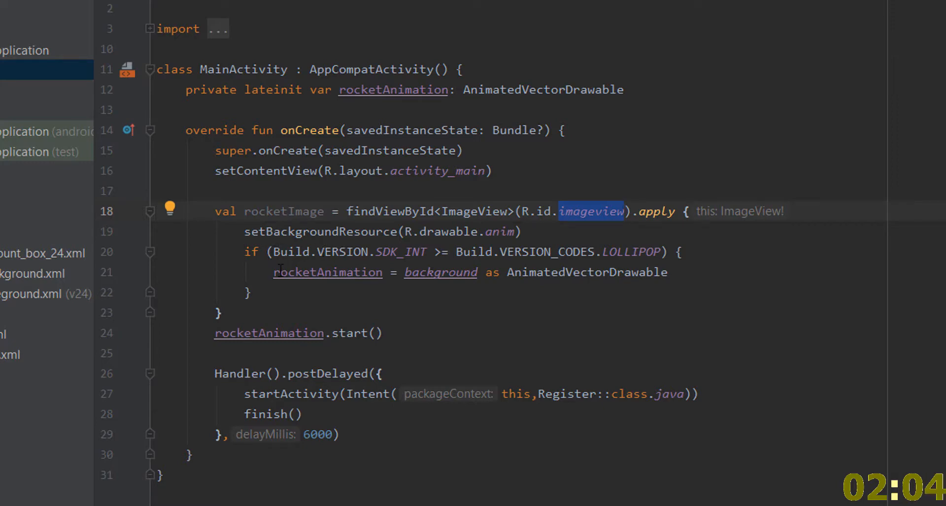
pyautogui.moveTo(275, 271); pyautogui.dragTo(602, 279)
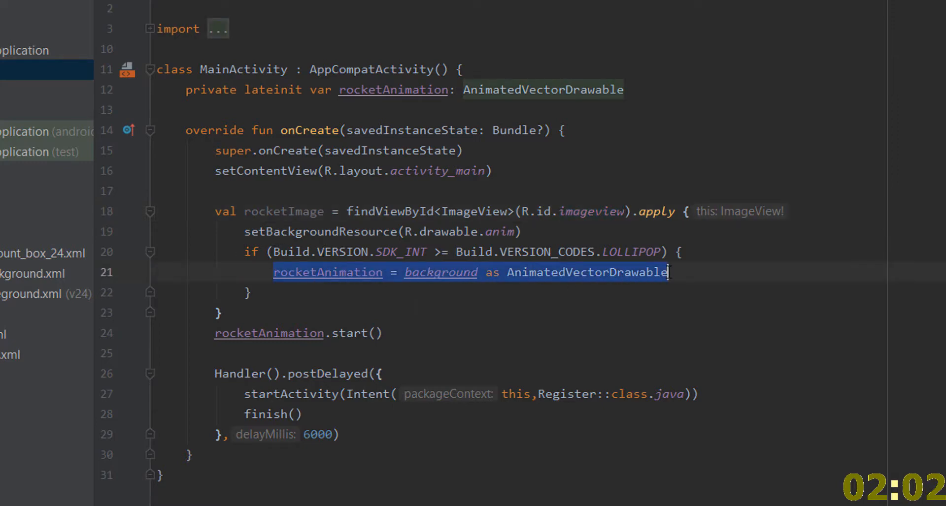
pyautogui.click(584, 270)
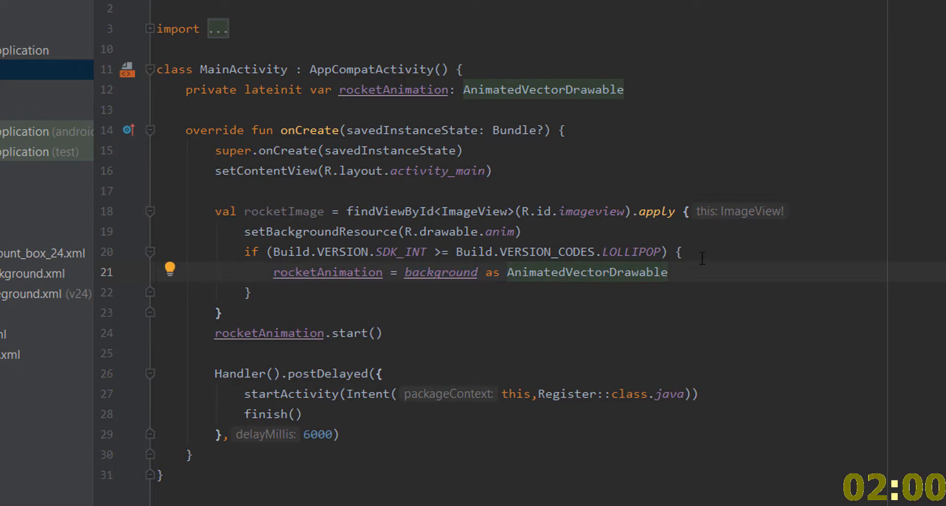
# Step: Try removing the Build.VERSION check and its closing brace around the rocketAnimation assignment, and undo the removal
pyautogui.press('End')
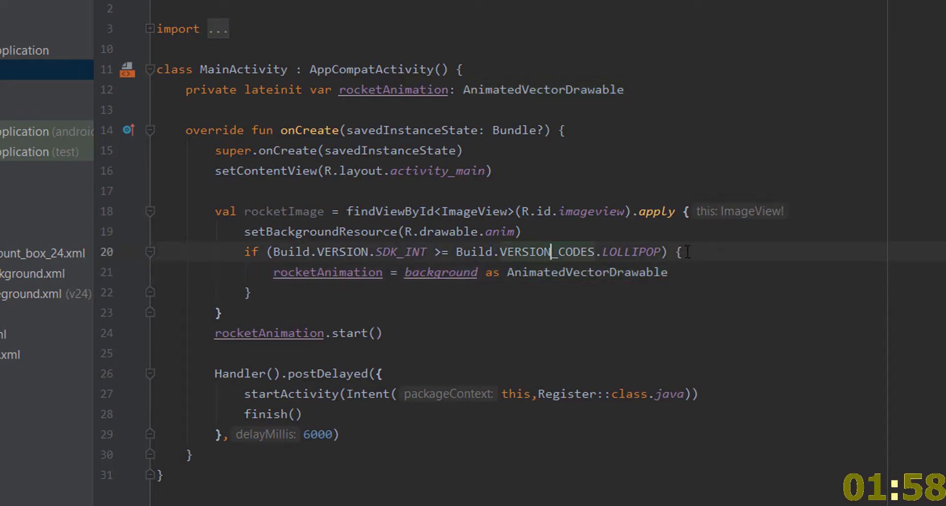
pyautogui.hotkey('shift', 'Up')
pyautogui.press('BackSpace')
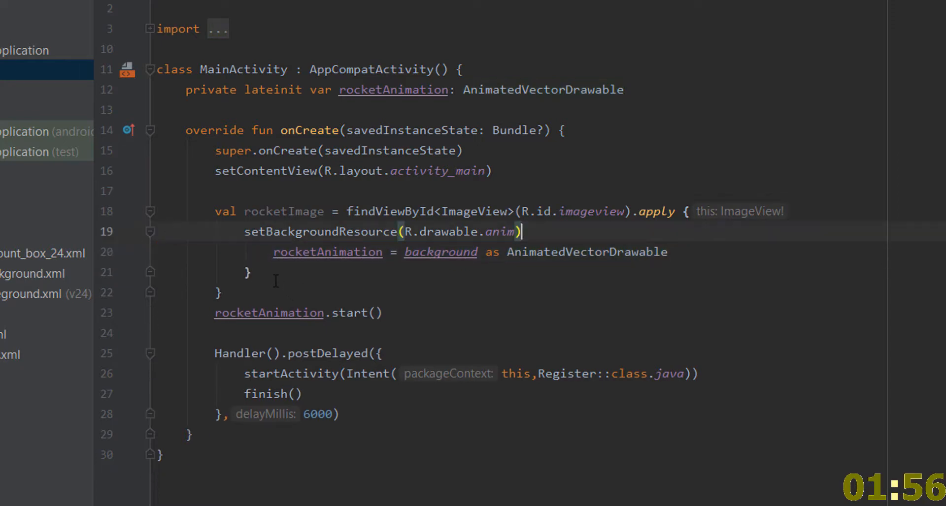
pyautogui.click(267, 274)
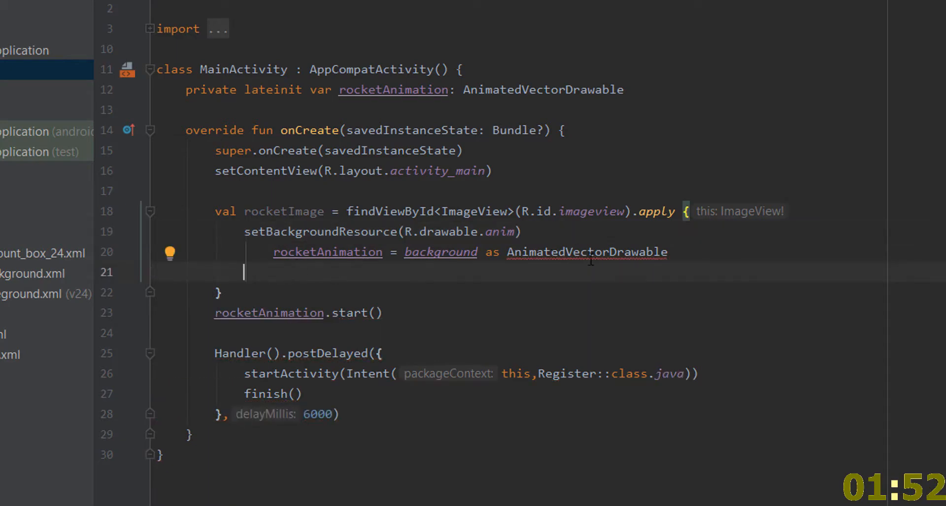
pyautogui.write('}')
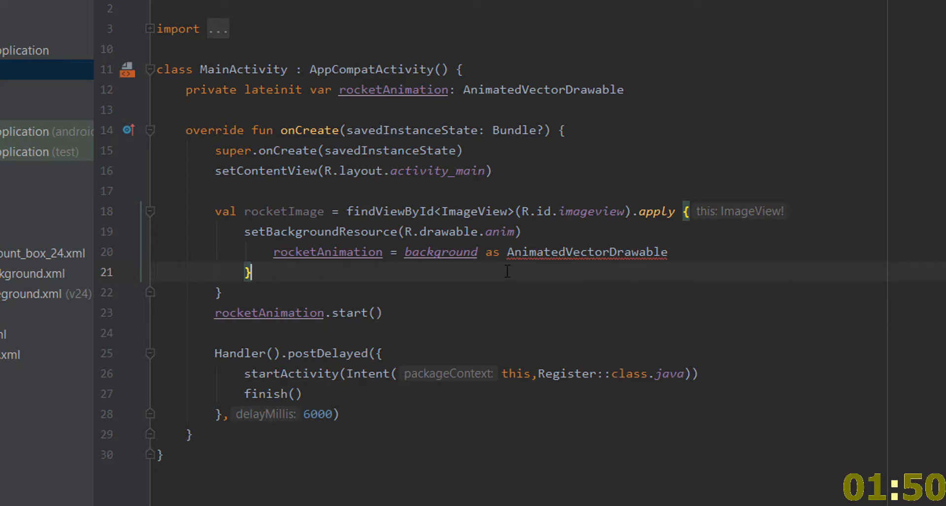
pyautogui.hotkey('ctrl', 'z')
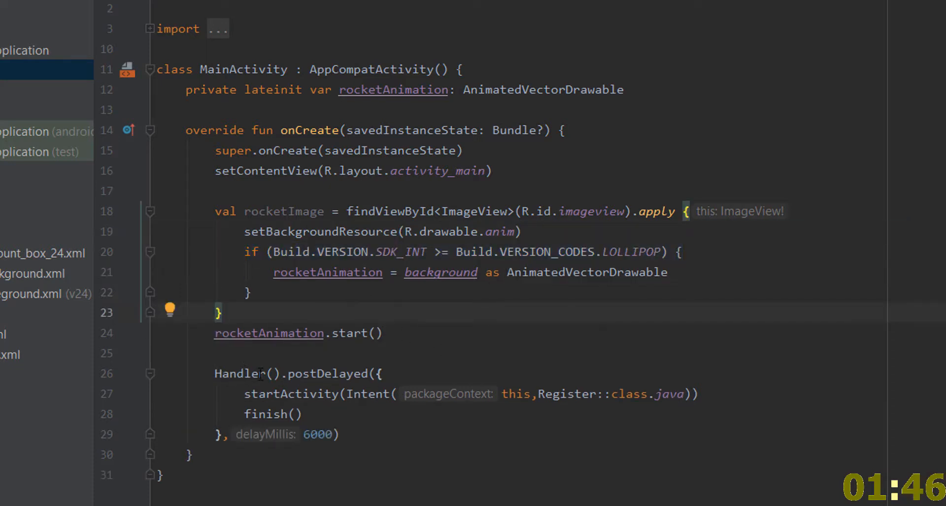
# Step: Examine the delayed handler's finish() call, and review the drawable, ImageView and background code in the Java version, MainActivity1
pyautogui.click(329, 415)
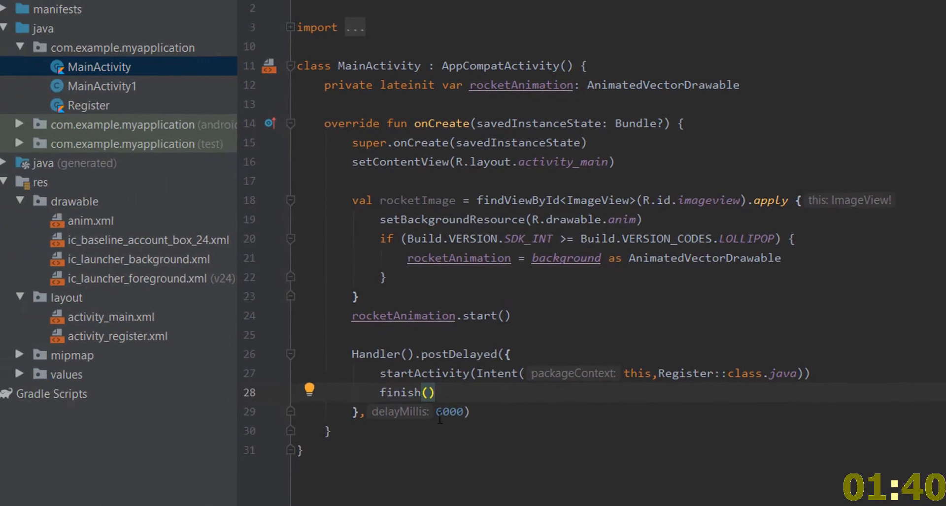
pyautogui.doubleClick(120, 87)
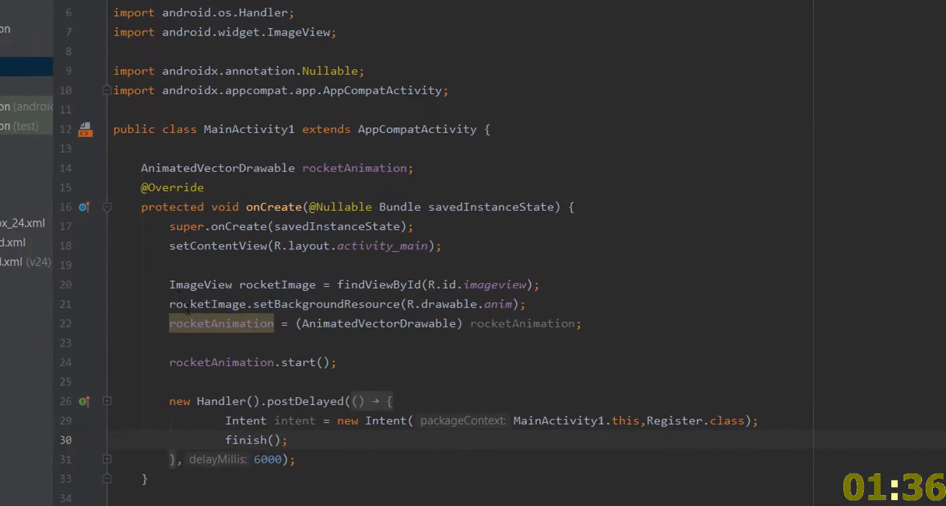
pyautogui.moveTo(426, 172); pyautogui.dragTo(170, 160)
pyautogui.moveTo(540, 285); pyautogui.dragTo(148, 285)
pyautogui.click(245, 305)
pyautogui.moveTo(526, 304); pyautogui.dragTo(252, 305)
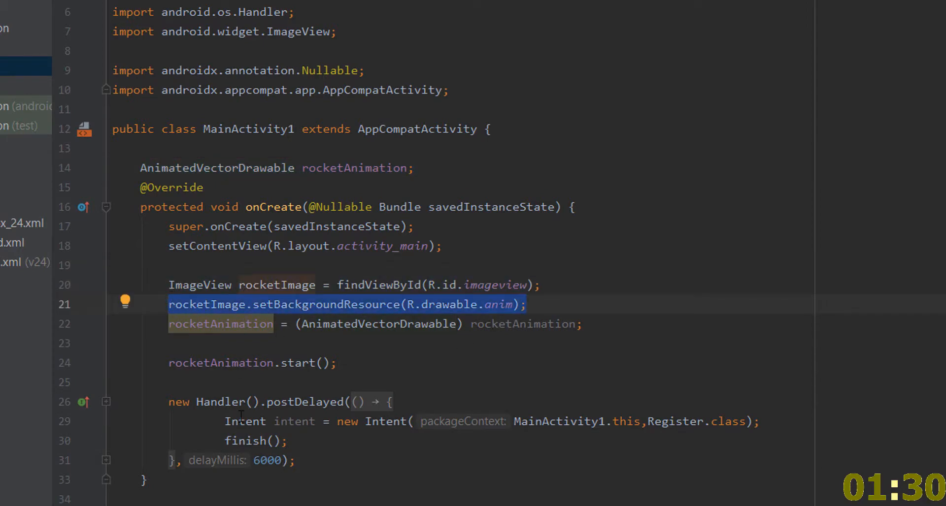
pyautogui.click(225, 463)
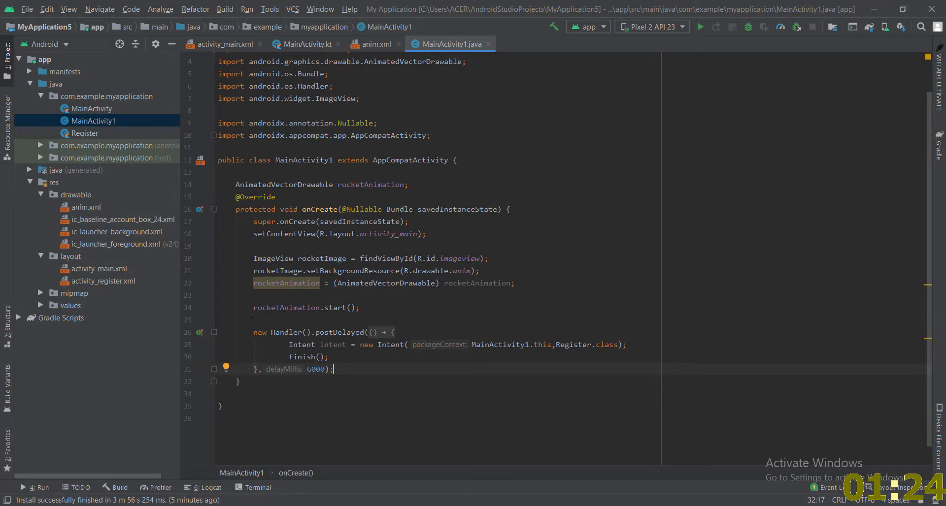
# Step: Trace the Register reference from MainActivity to the Register class and inspect its activity_register.xml layout
pyautogui.doubleClick(83, 109)
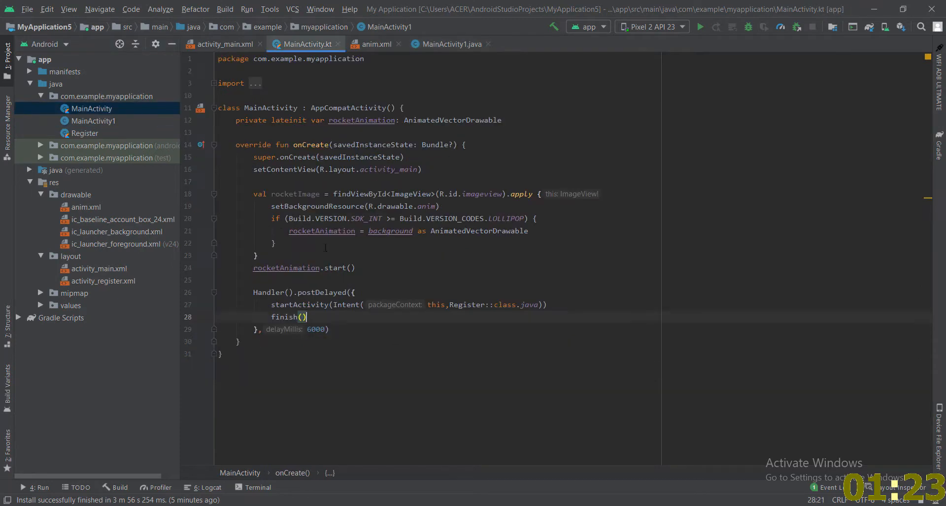
pyautogui.doubleClick(474, 305)
pyautogui.doubleClick(99, 133)
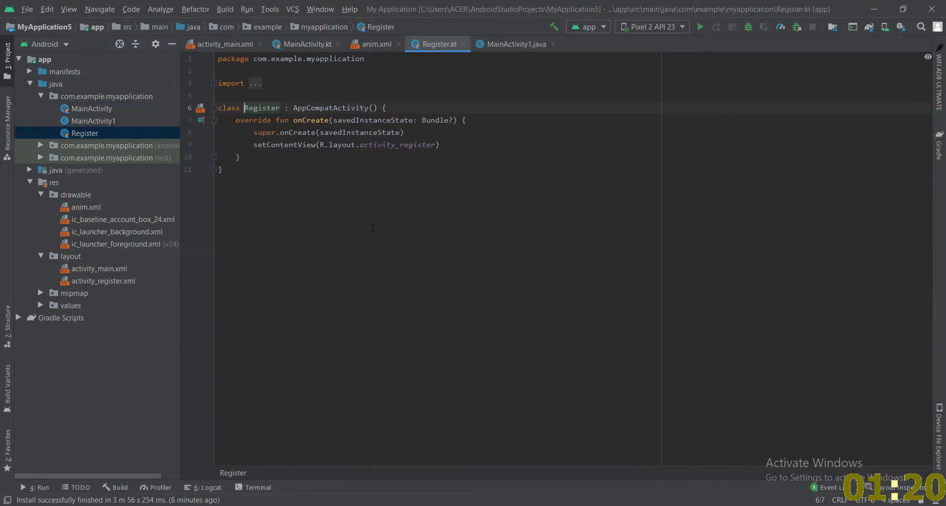
pyautogui.doubleClick(392, 146)
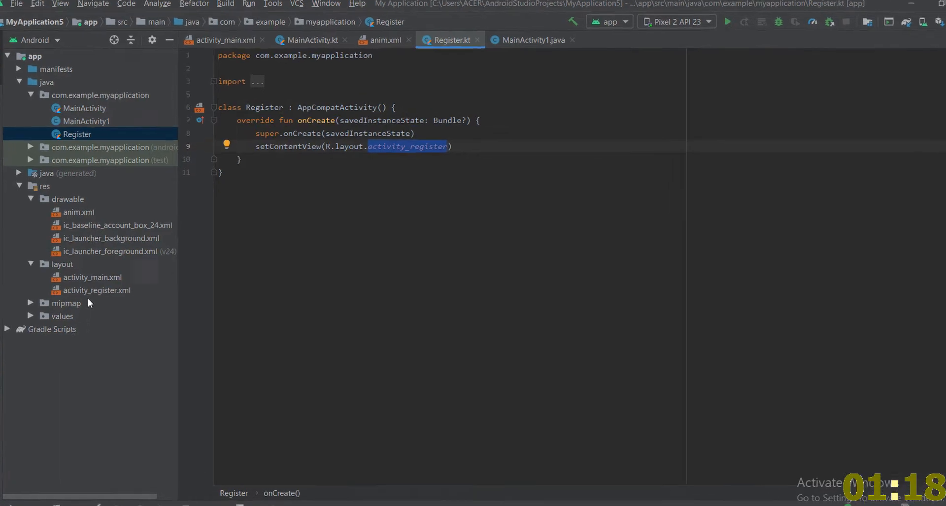
pyautogui.click(101, 281)
pyautogui.doubleClick(32, 379)
pyautogui.click(487, 302)
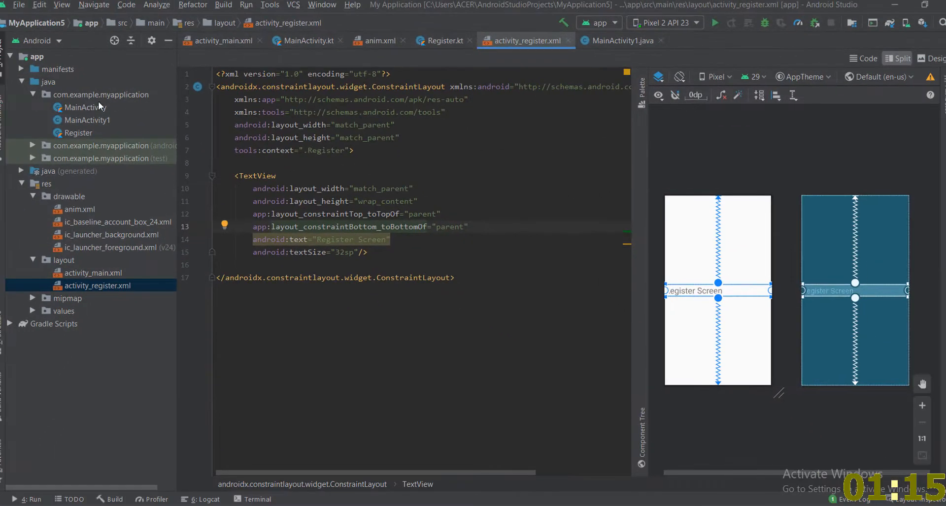
# Step: Open the Kotlin MainActivity, choose Pixel 2 API 23 as the run device, and run the app in the emulator
pyautogui.click(101, 107)
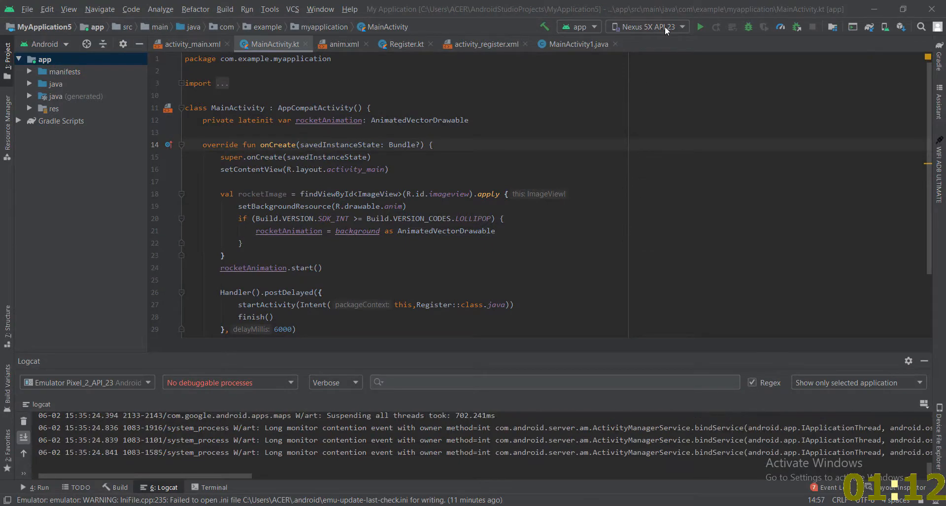
pyautogui.click(664, 25)
pyautogui.click(663, 55)
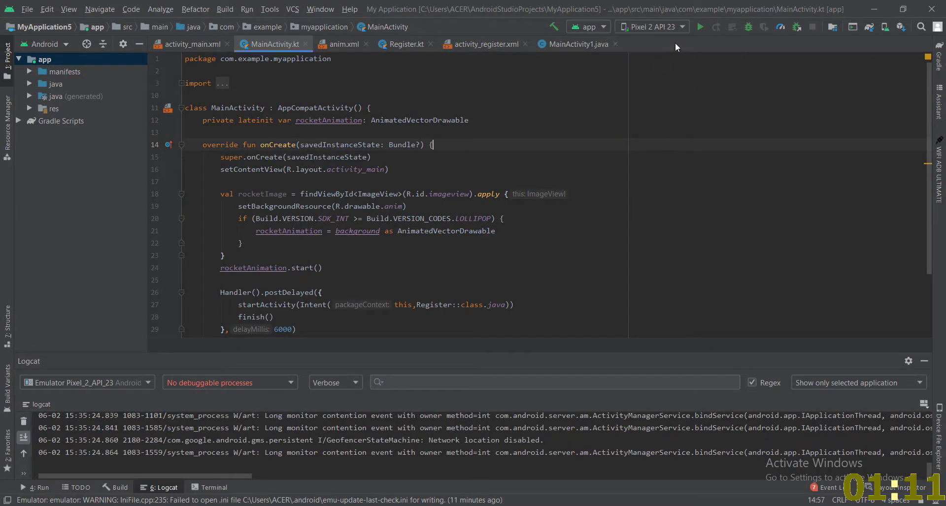
pyautogui.click(698, 27)
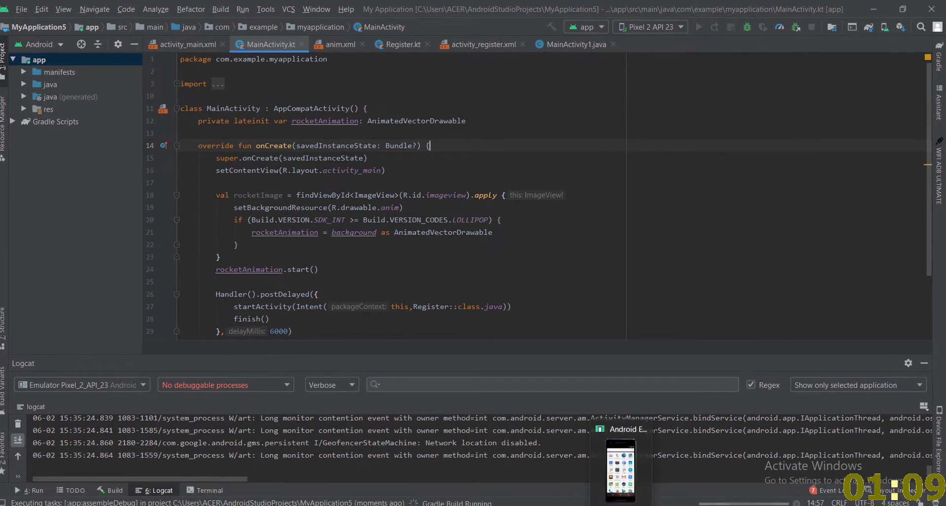
pyautogui.click(621, 470)
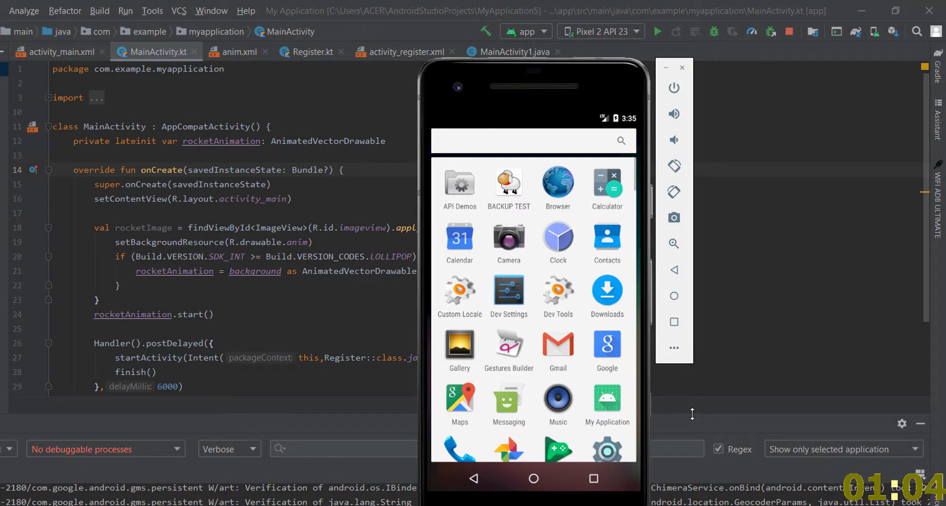
pyautogui.moveTo(566, 64); pyautogui.dragTo(661, 16)
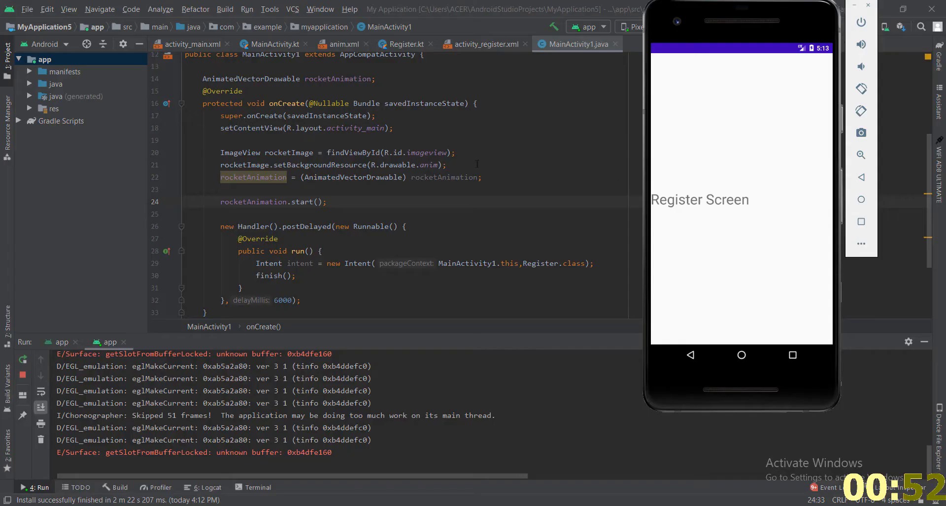
# Step: In anim.xml, set the interpolator of the inital target's rotation animator to fast_out_linear_in and copy that value
pyautogui.click(329, 46)
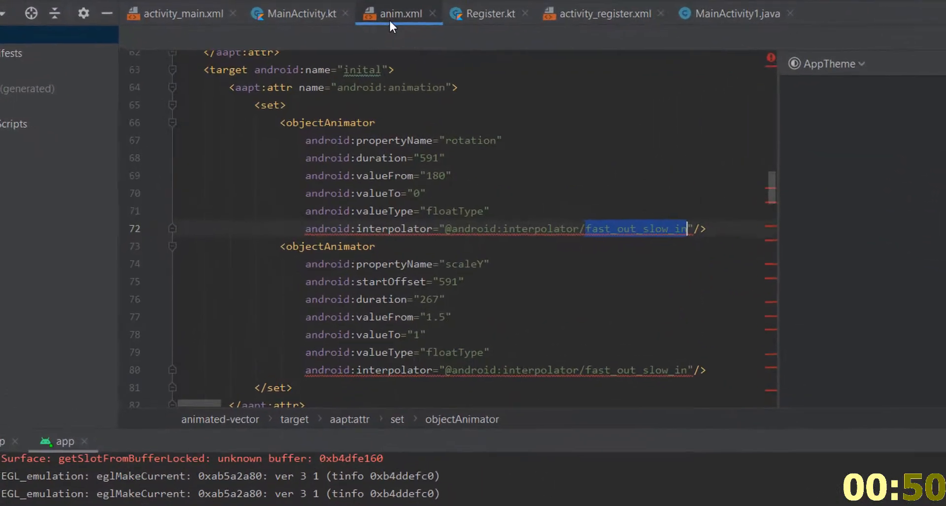
pyautogui.click(647, 235)
pyautogui.doubleClick(647, 235)
pyautogui.write('fast_out_linear_in')
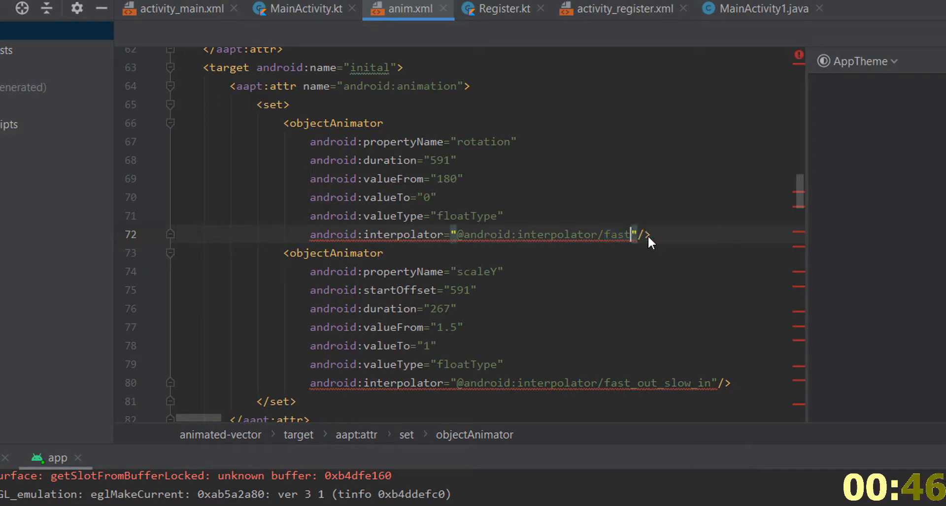
pyautogui.doubleClick(671, 235)
pyautogui.hotkey('ctrl', 'c')
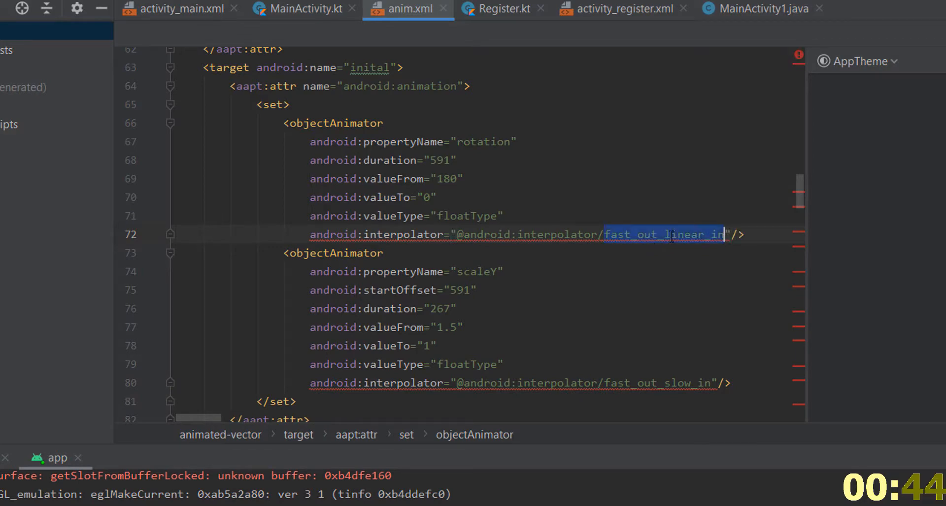
# Step: Replace fast_out_slow_in with fast_out_linear_in in the inital target's scaleY animator and the inital_2 target's pathData animators
pyautogui.scroll(-2, 656, 246)
pyautogui.doubleClick(661, 278)
pyautogui.hotkey('ctrl', 'v')
pyautogui.scroll(-5, 661, 280)
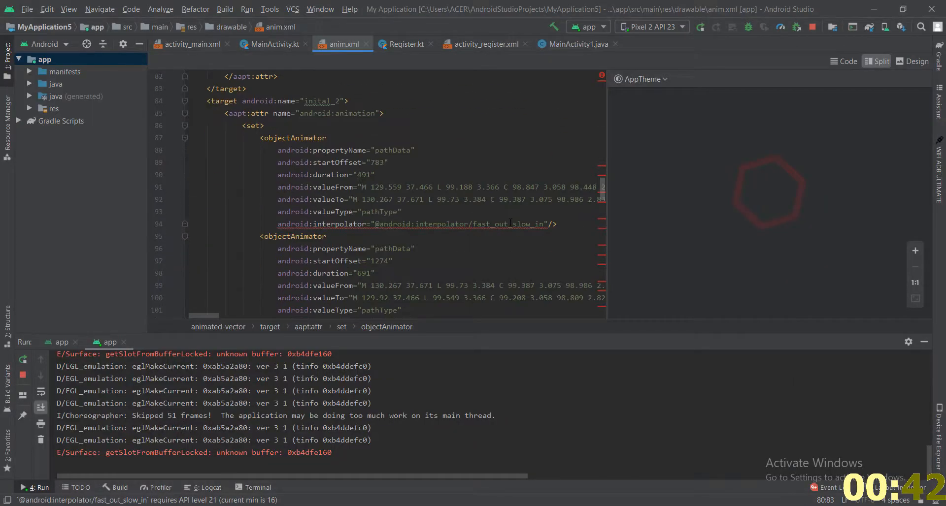
pyautogui.doubleClick(661, 281)
pyautogui.hotkey('ctrl', 'v')
pyautogui.scroll(-4, 510, 225)
pyautogui.doubleClick(520, 179)
pyautogui.hotkey('ctrl', 'v')
pyautogui.scroll(-5, 521, 179)
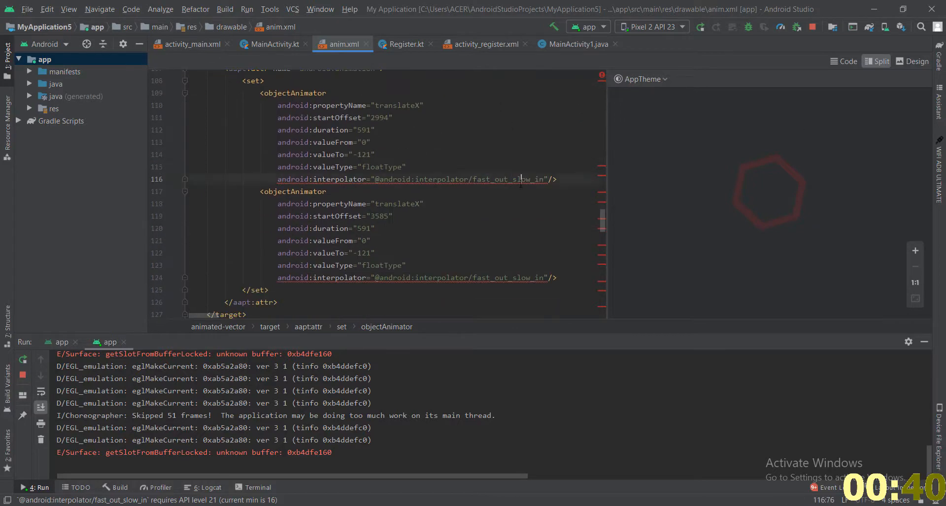
# Step: Replace fast_out_slow_in with fast_out_linear_in in the translateX animators below inital_2 and the first animator of the following rotation set
pyautogui.doubleClick(521, 179)
pyautogui.hotkey('ctrl', 'v')
pyautogui.scroll(-3, 521, 184)
pyautogui.doubleClick(521, 170)
pyautogui.hotkey('ctrl', 'v')
pyautogui.scroll(-6, 520, 169)
pyautogui.doubleClick(521, 133)
pyautogui.hotkey('ctrl', 'v')
pyautogui.scroll(-2, 521, 133)
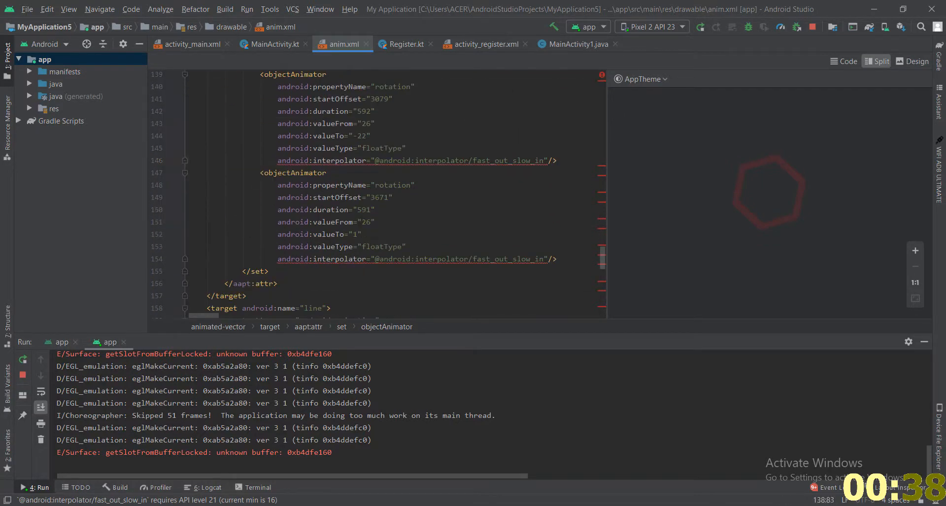
# Step: Set the interpolators of the remaining rotation animators and the line target's translateX animators to fast_out_linear_in
pyautogui.scroll(-3, 511, 162)
pyautogui.doubleClick(511, 160)
pyautogui.hotkey('ctrl', 'v')
pyautogui.scroll(-5, 514, 160)
pyautogui.doubleClick(522, 157)
pyautogui.hotkey('ctrl', 'v')
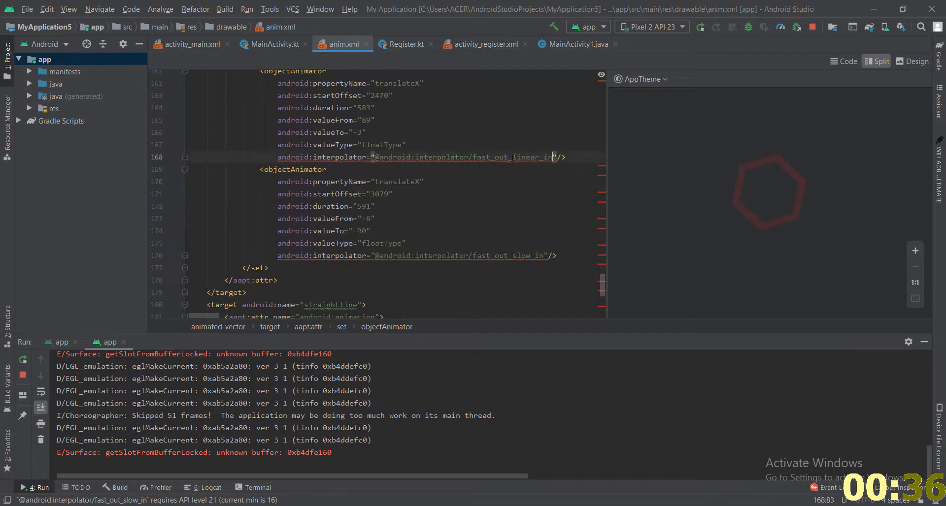
pyautogui.scroll(-1, 526, 197)
pyautogui.doubleClick(525, 215)
pyautogui.hotkey('ctrl', 'v')
# Step: Set the interpolator of the straightline target's fillAlpha animator to fast_out_linear_in
pyautogui.scroll(-4, 522, 216)
pyautogui.doubleClick(507, 234)
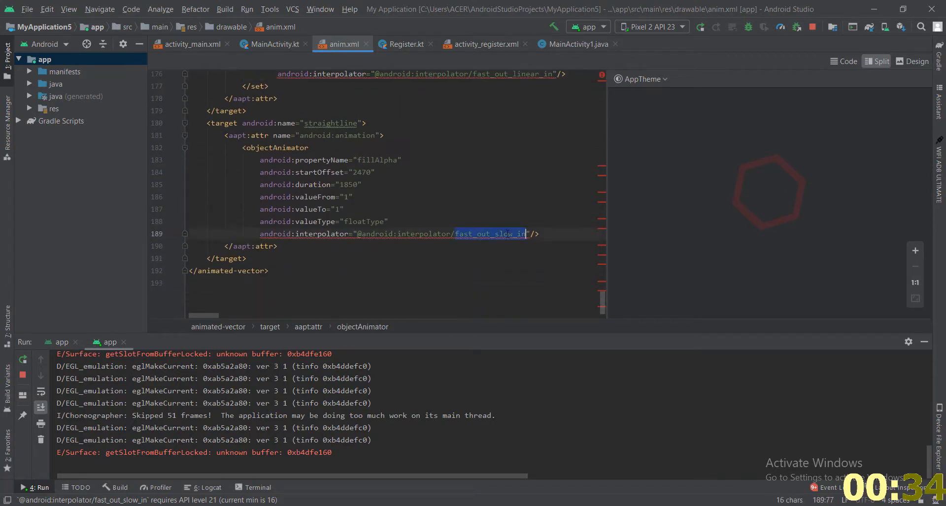
pyautogui.hotkey('ctrl', 'v')
pyautogui.scroll(-2, 508, 230)
# Step: Open MainActivity1.java, rerun the app in the emulator, leave its Register screen and relaunch My Application from the app list
pyautogui.click(553, 46)
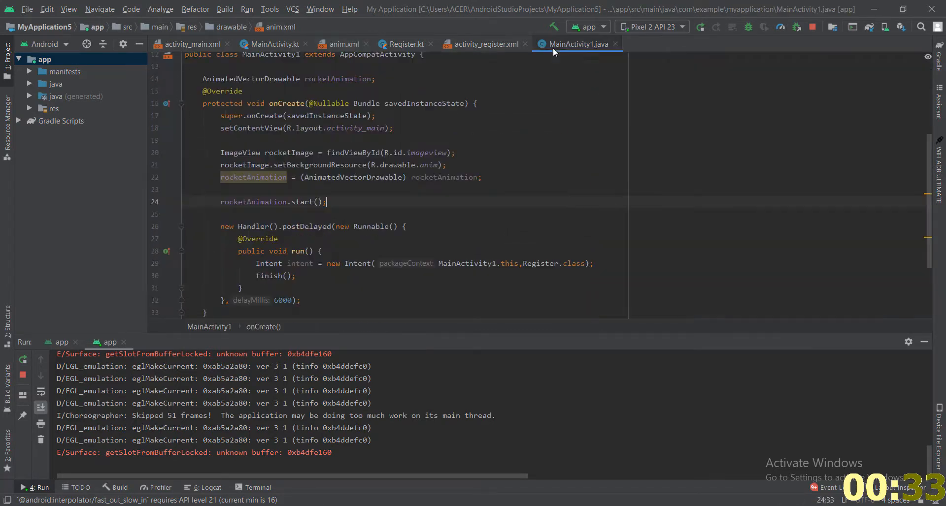
pyautogui.click(701, 28)
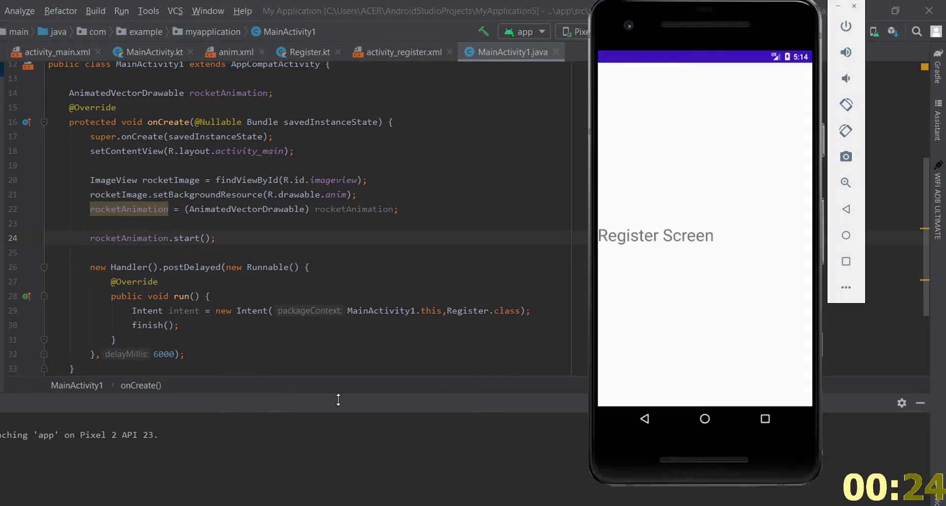
pyautogui.click(649, 419)
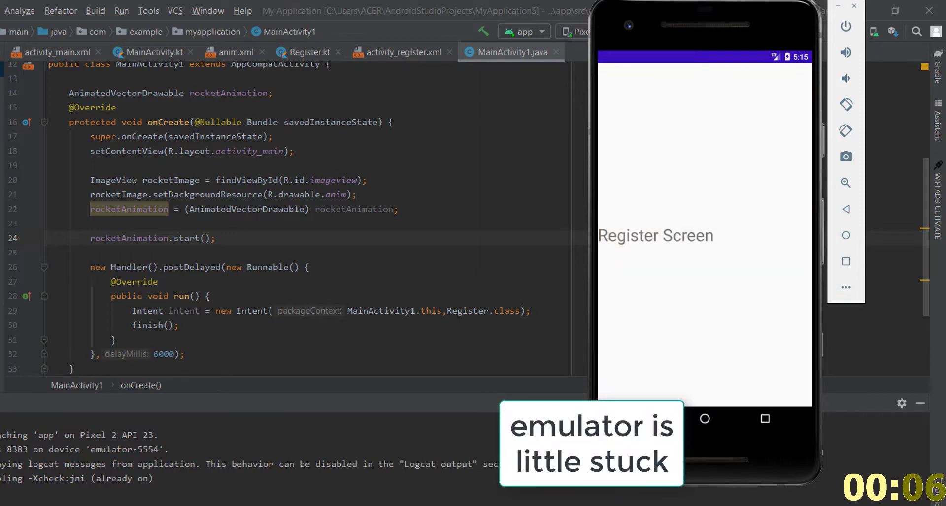
pyautogui.click(644, 420)
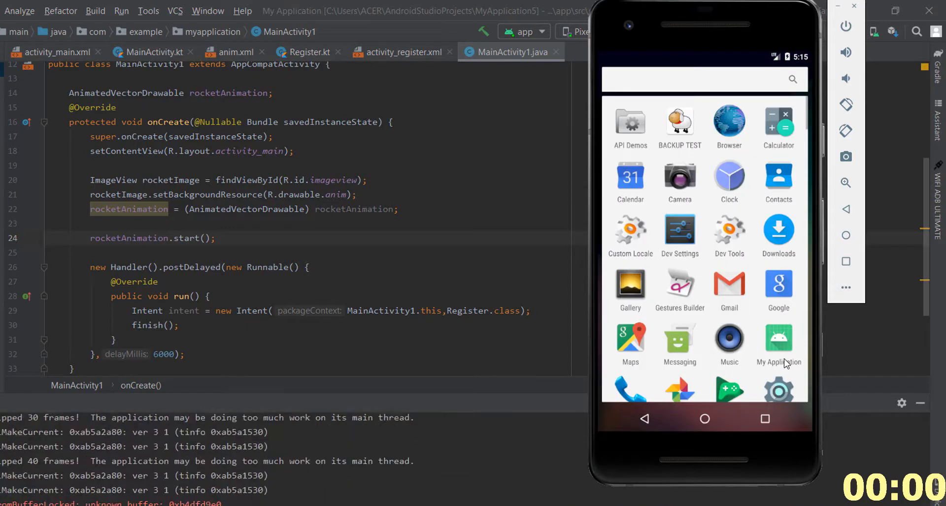
pyautogui.click(781, 345)
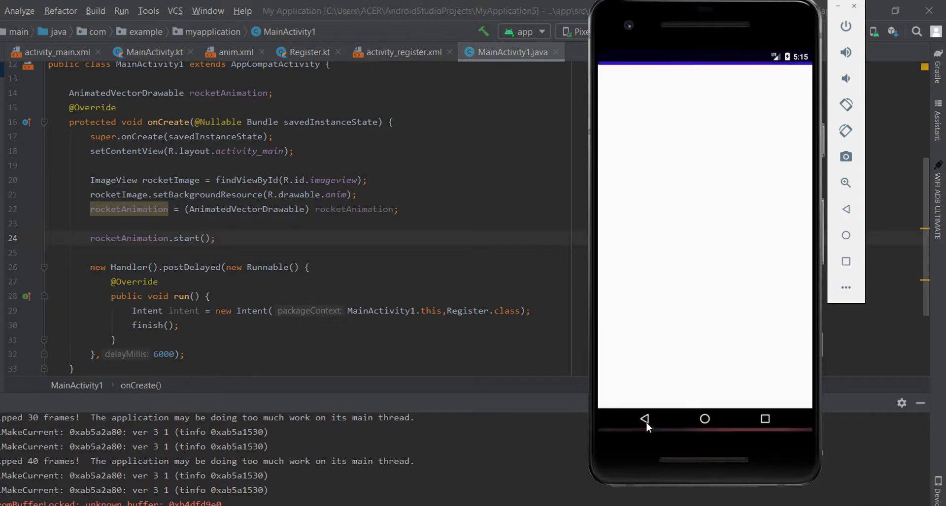